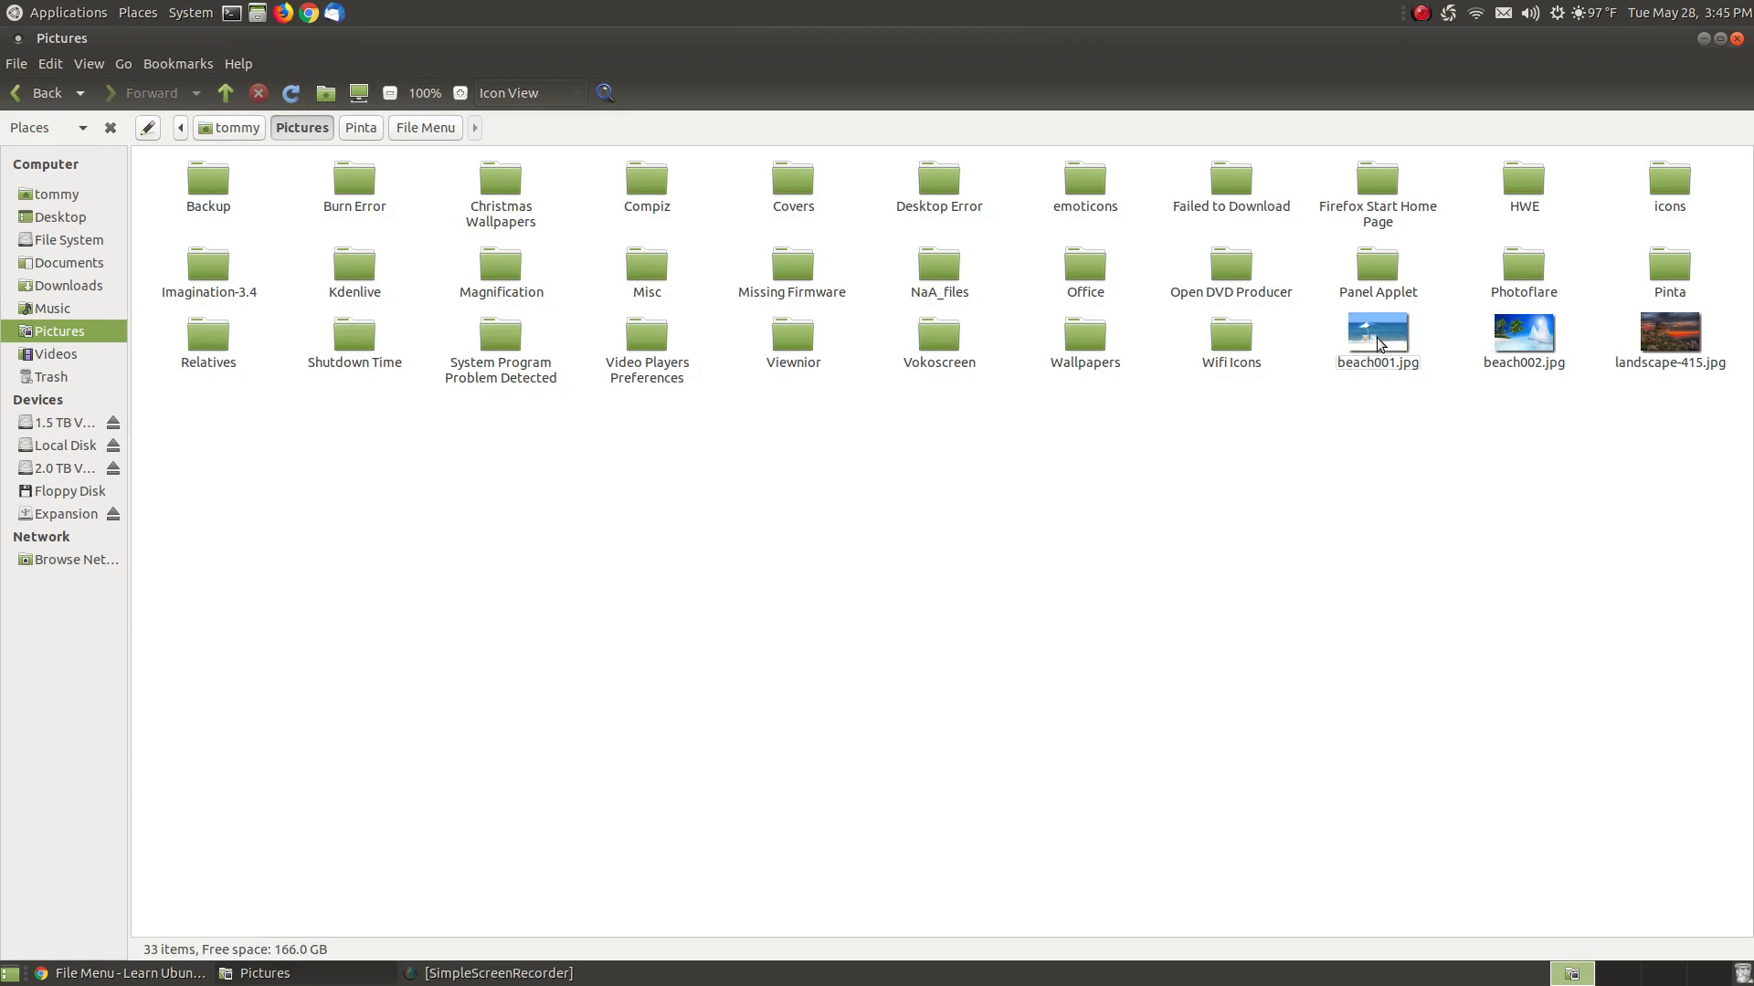
Step: Open beach001.jpg from the Pictures folder in Pinta Image Editor and zoom the image to best fit
right_click(1377, 337)
mouse_move(1471, 374)
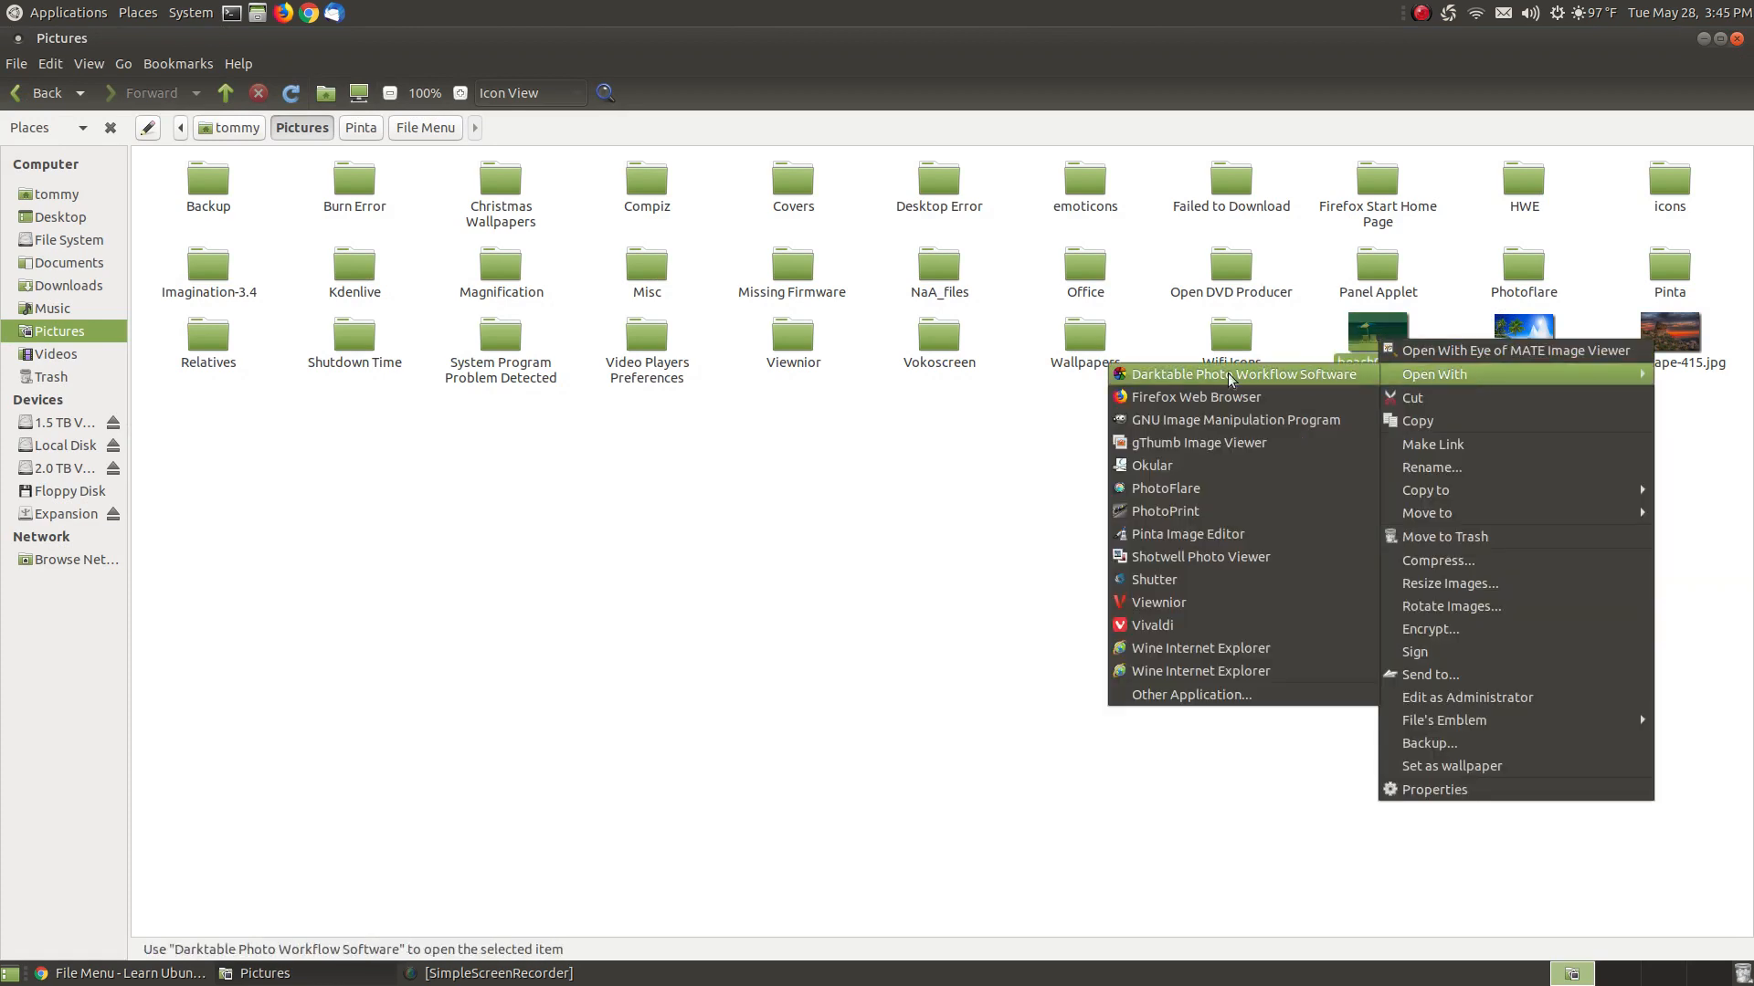
left_click(1179, 535)
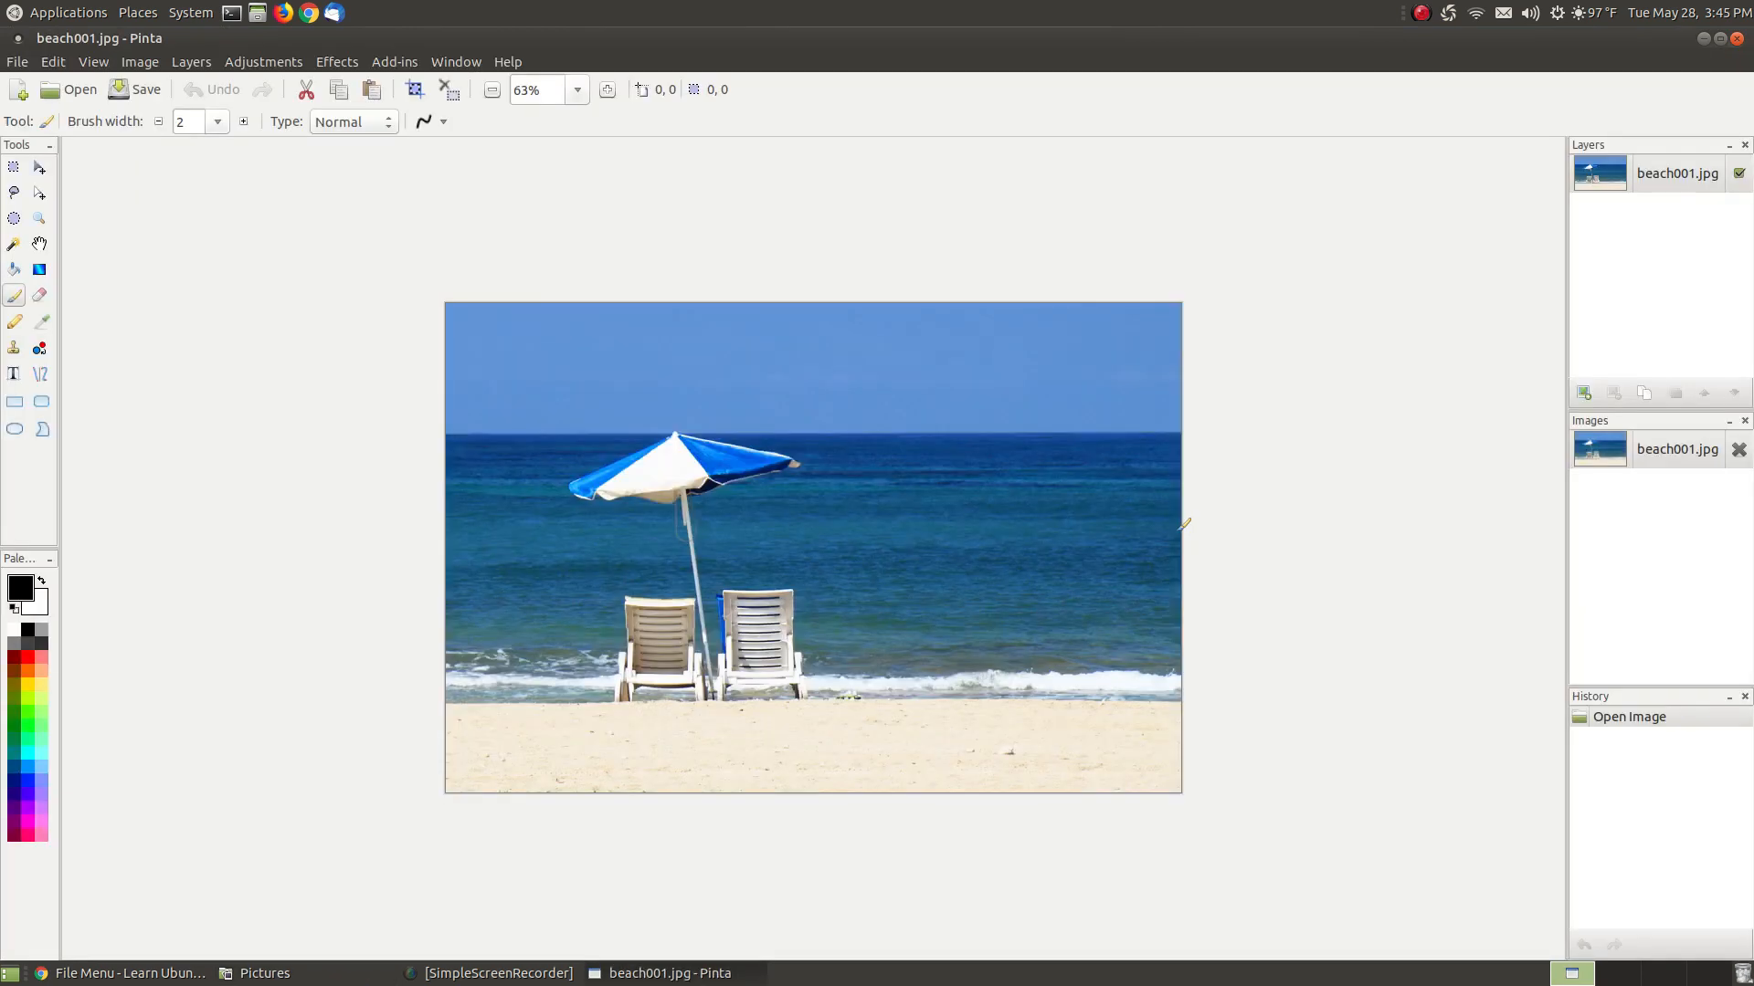
left_click(80, 62)
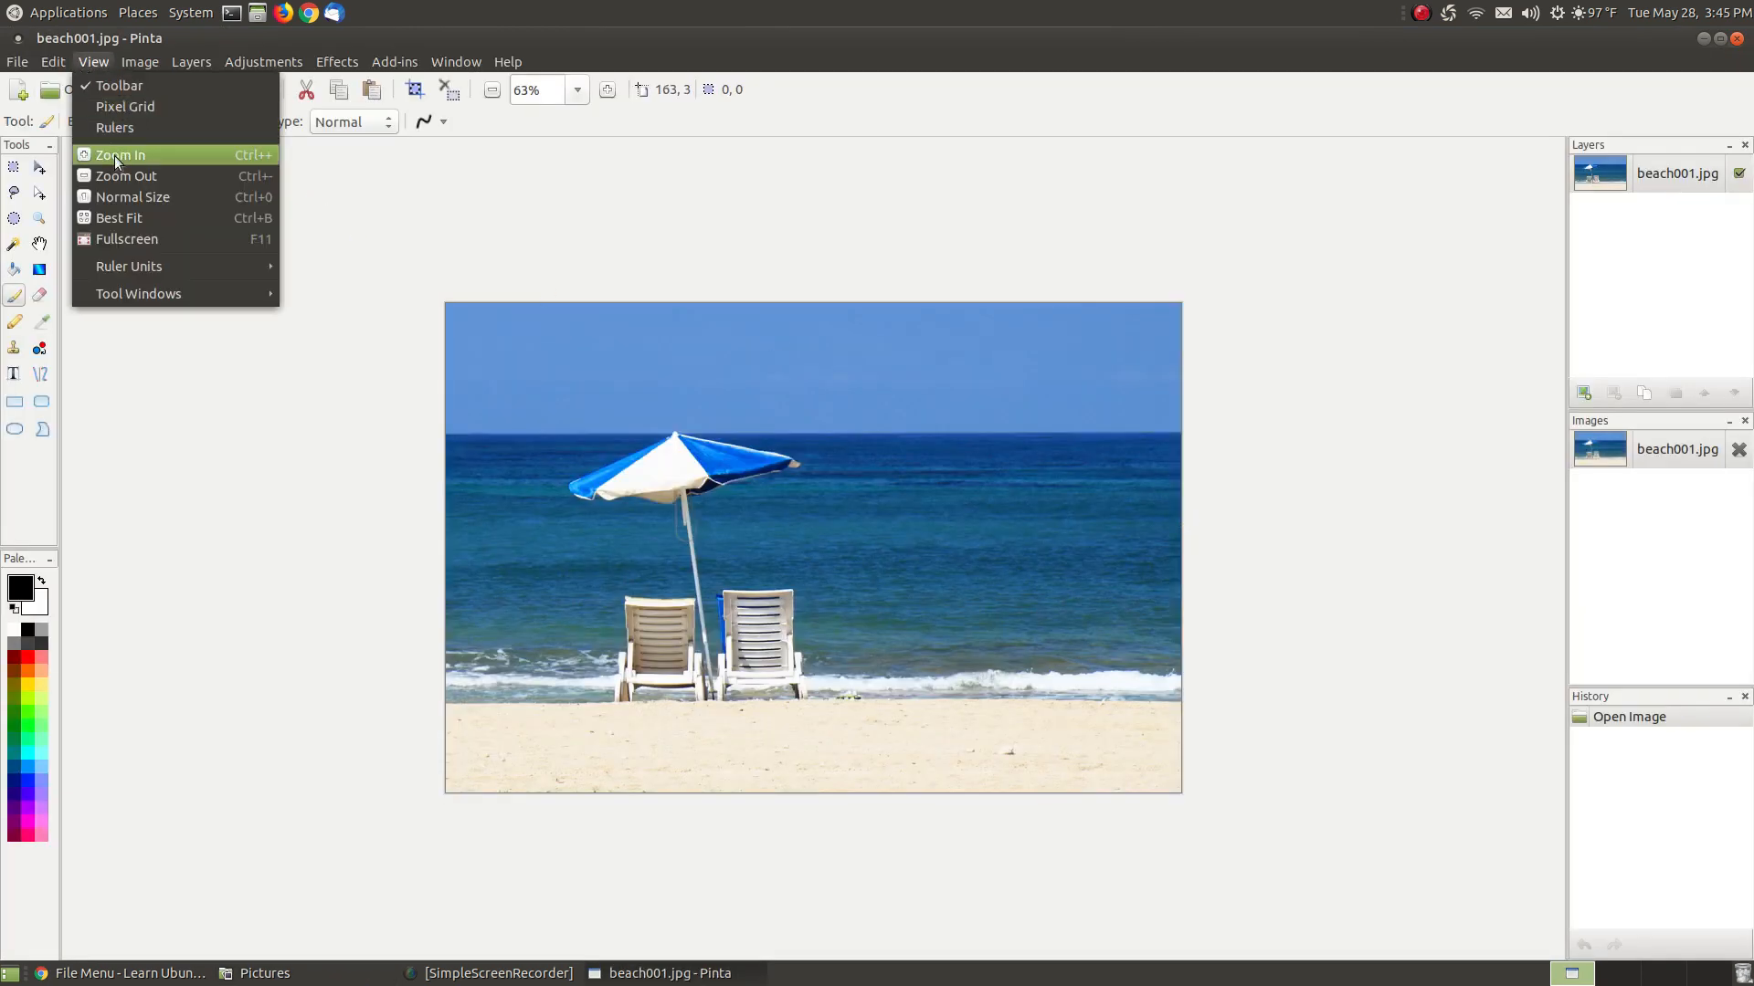
left_click(130, 210)
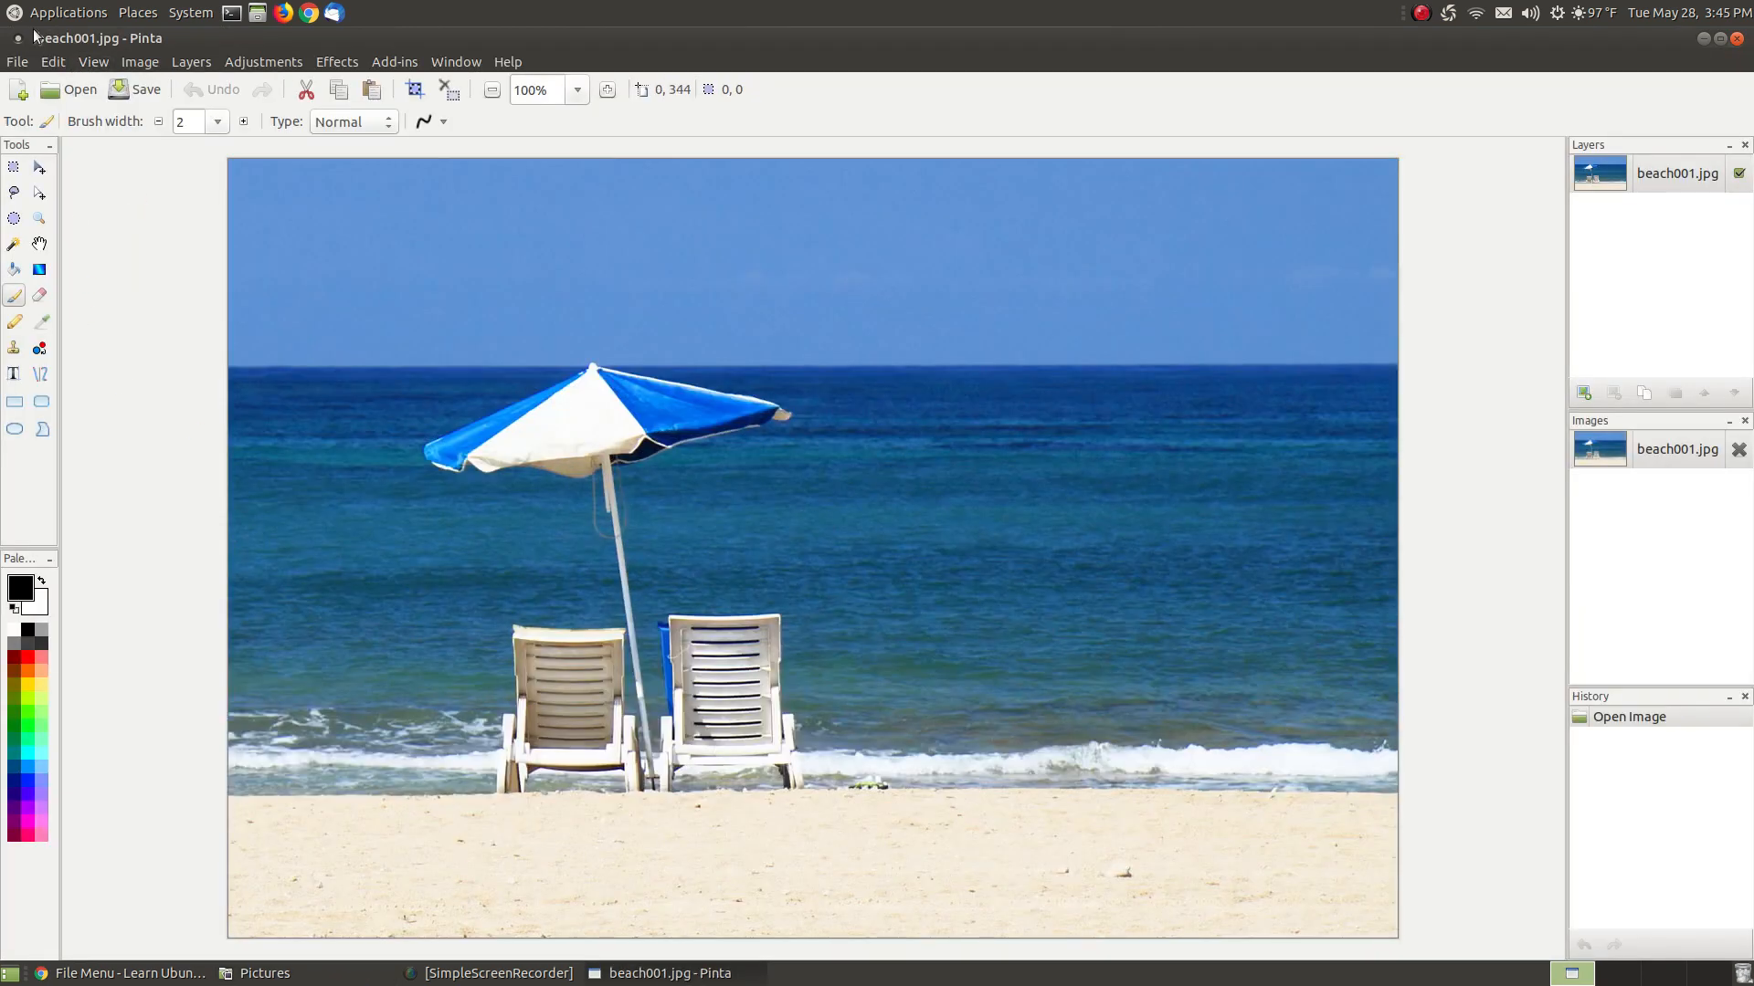
left_click(28, 64)
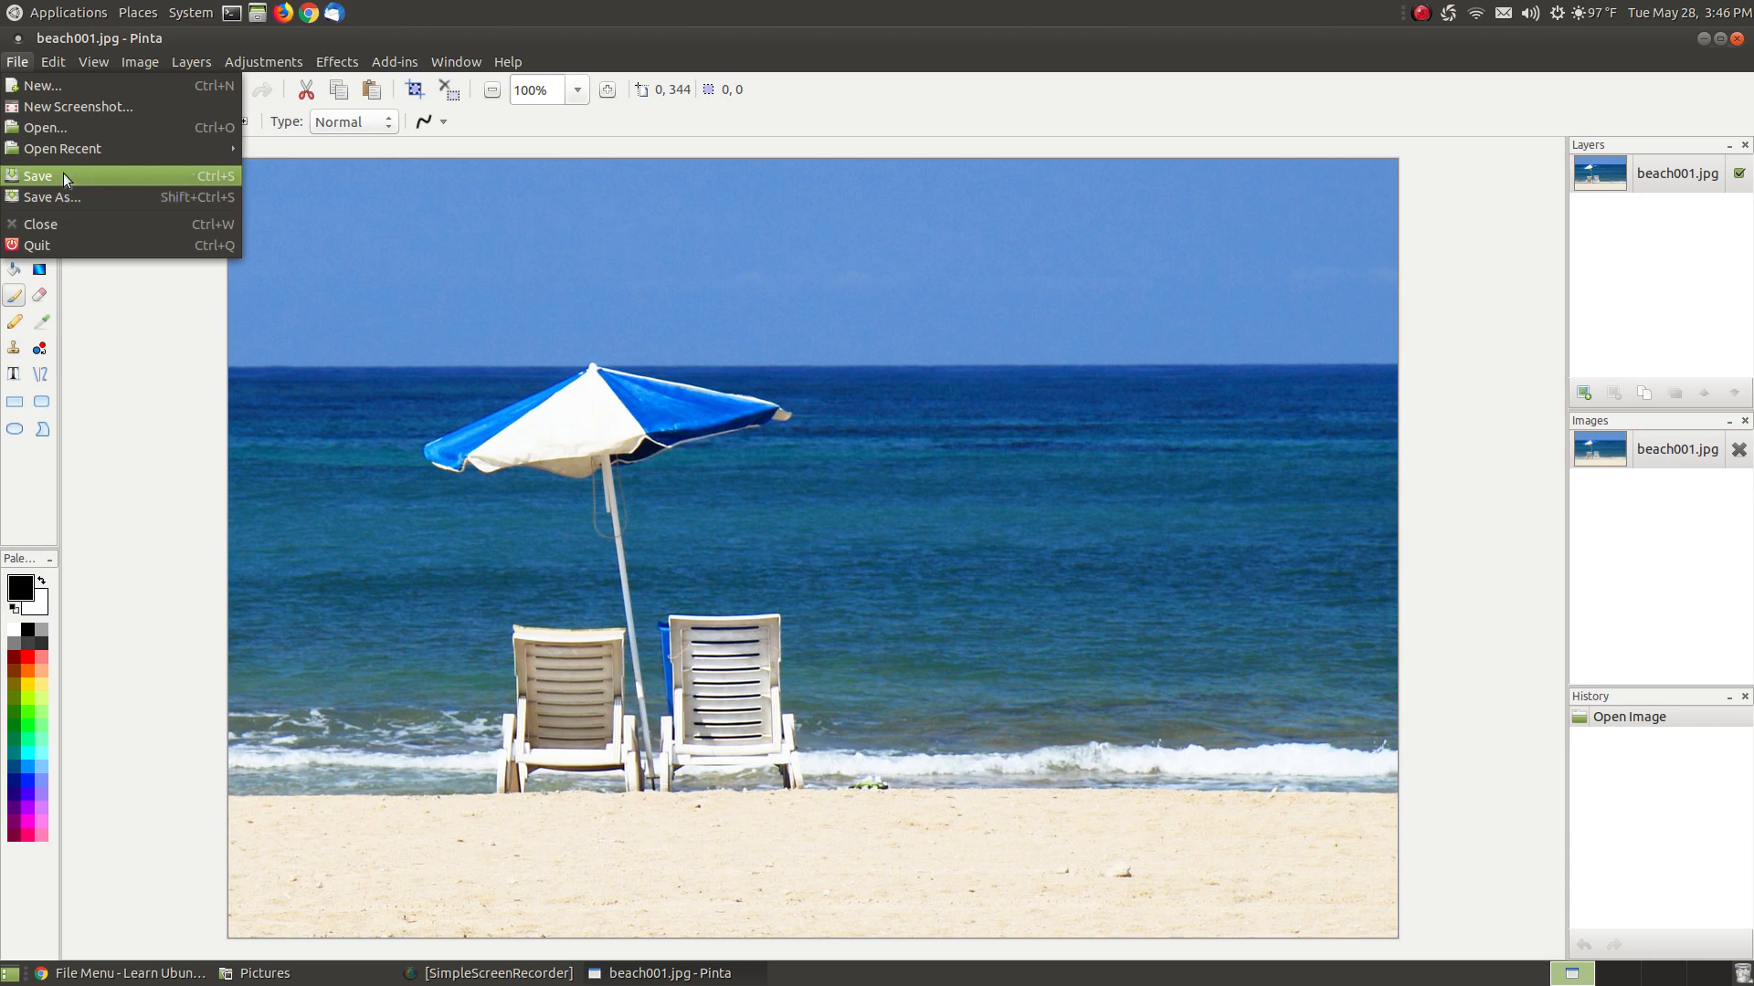
left_click(751, 40)
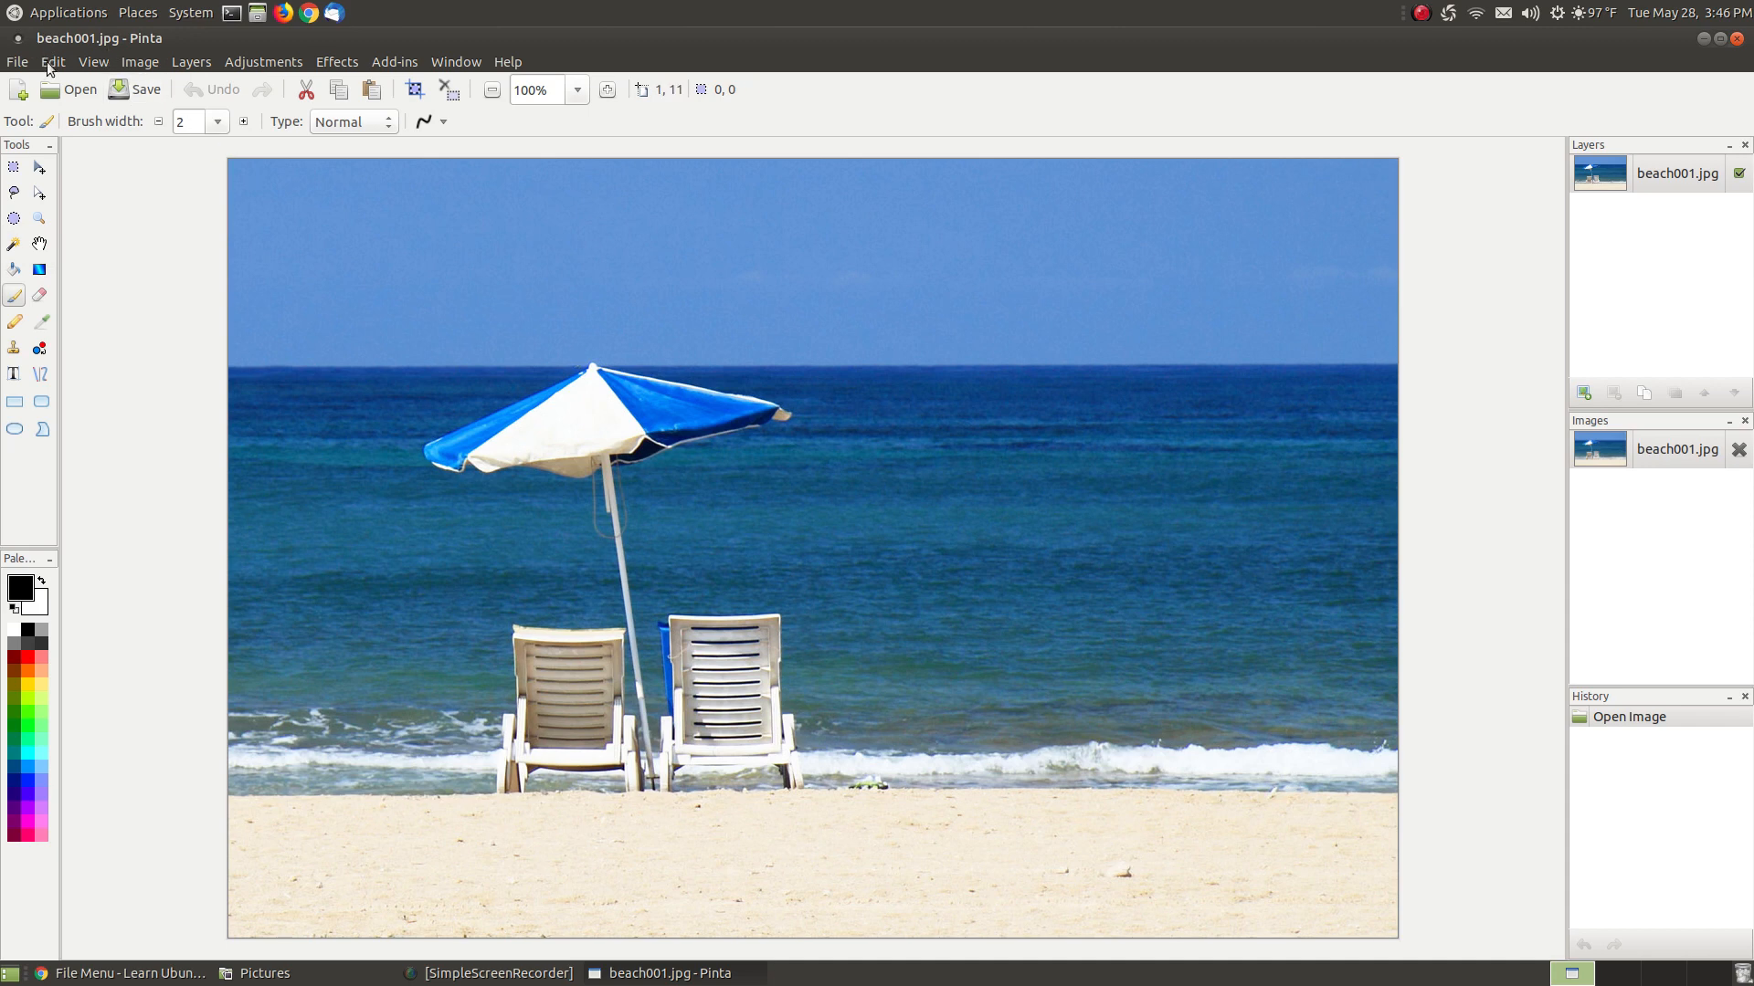
left_click(18, 61)
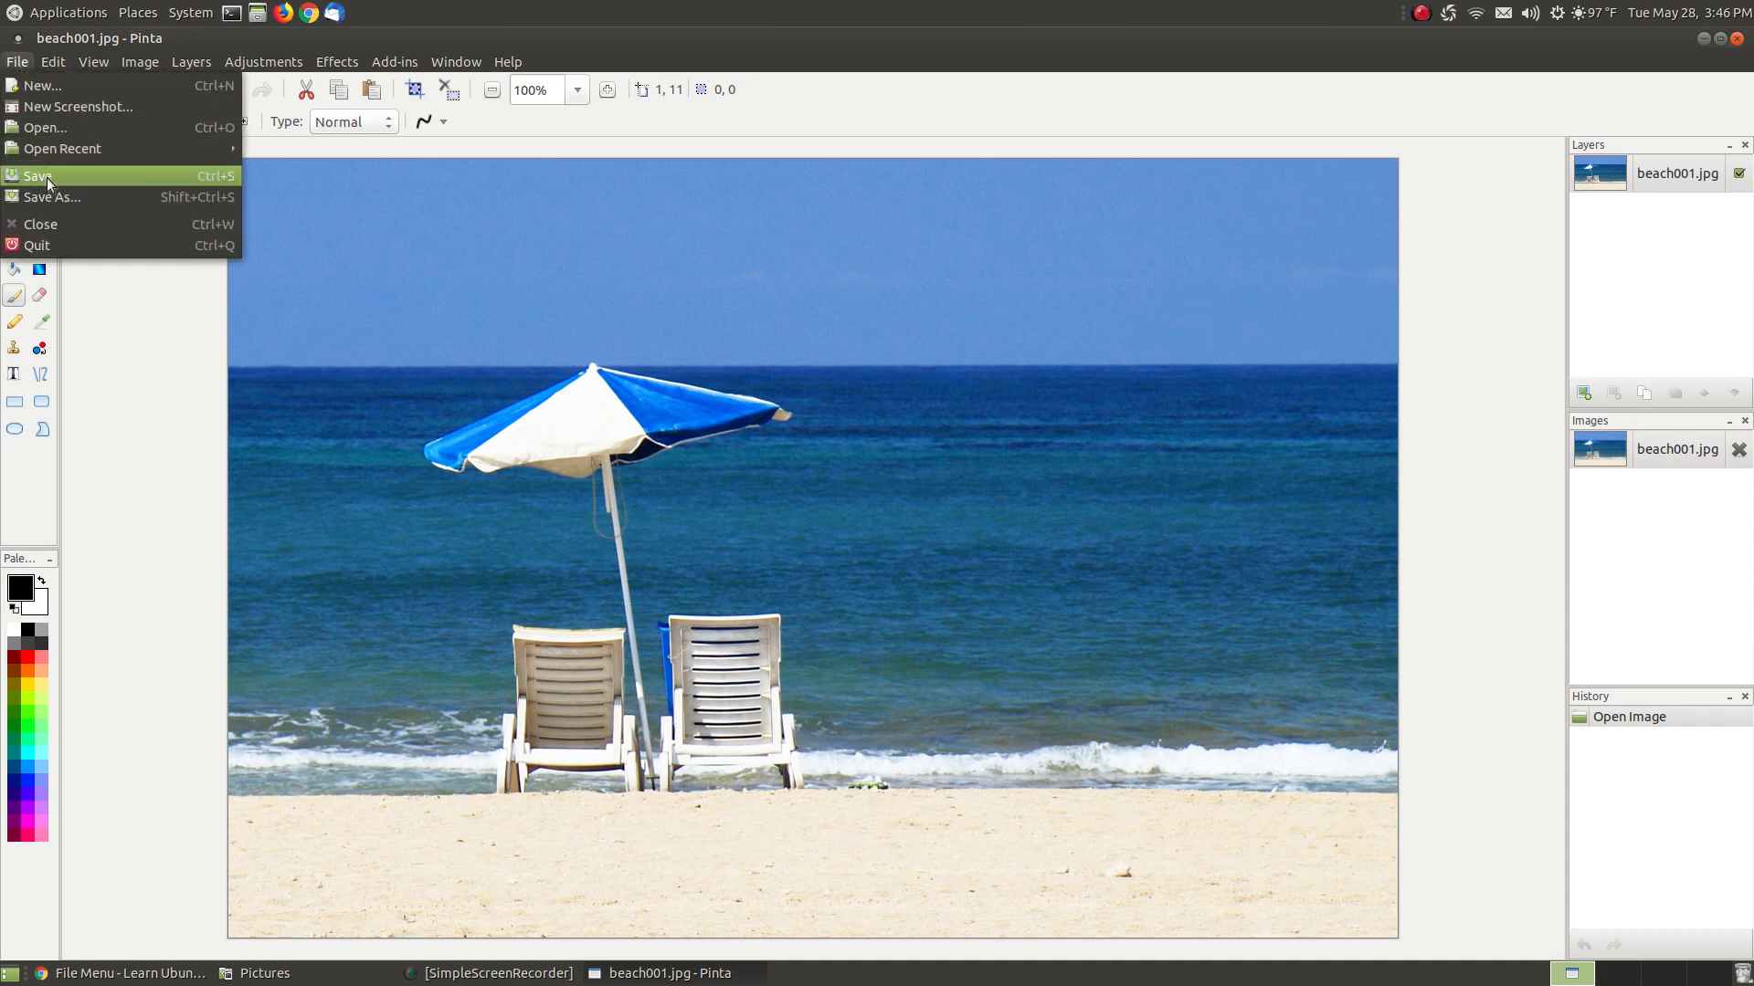
left_click(595, 47)
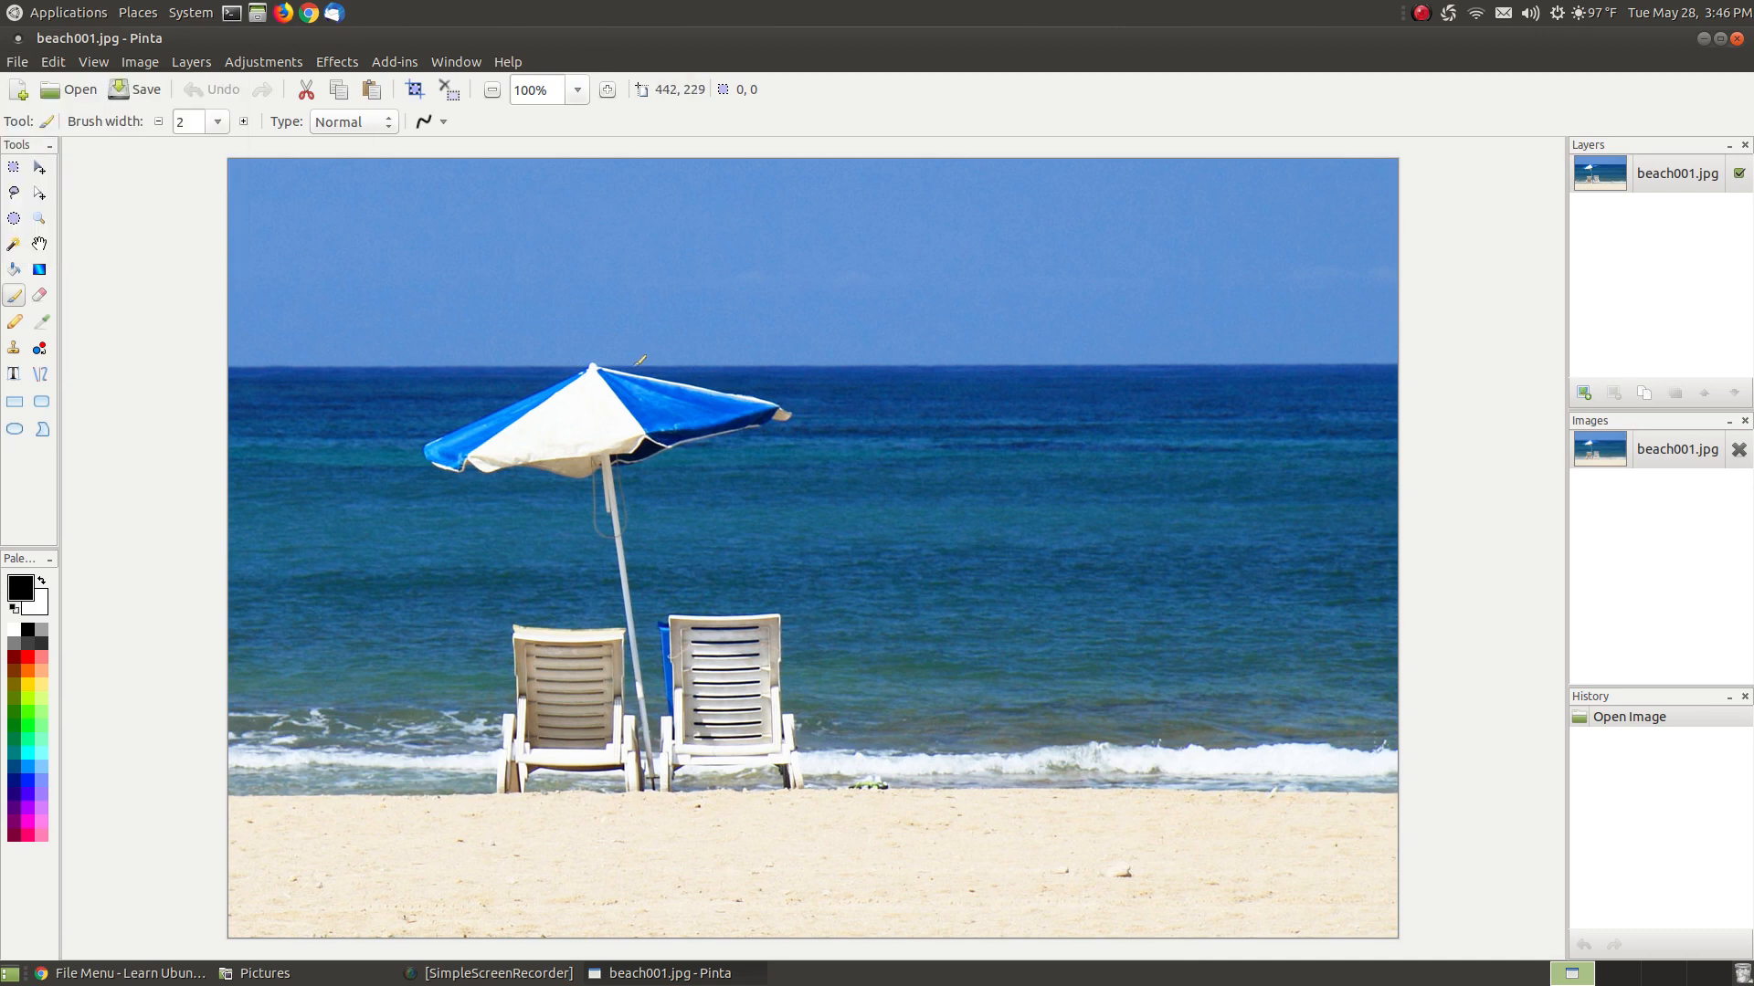
Step: Start a new image, try the 1024 x 768 size preset, and set the preset back to 800 x 600
left_click(18, 61)
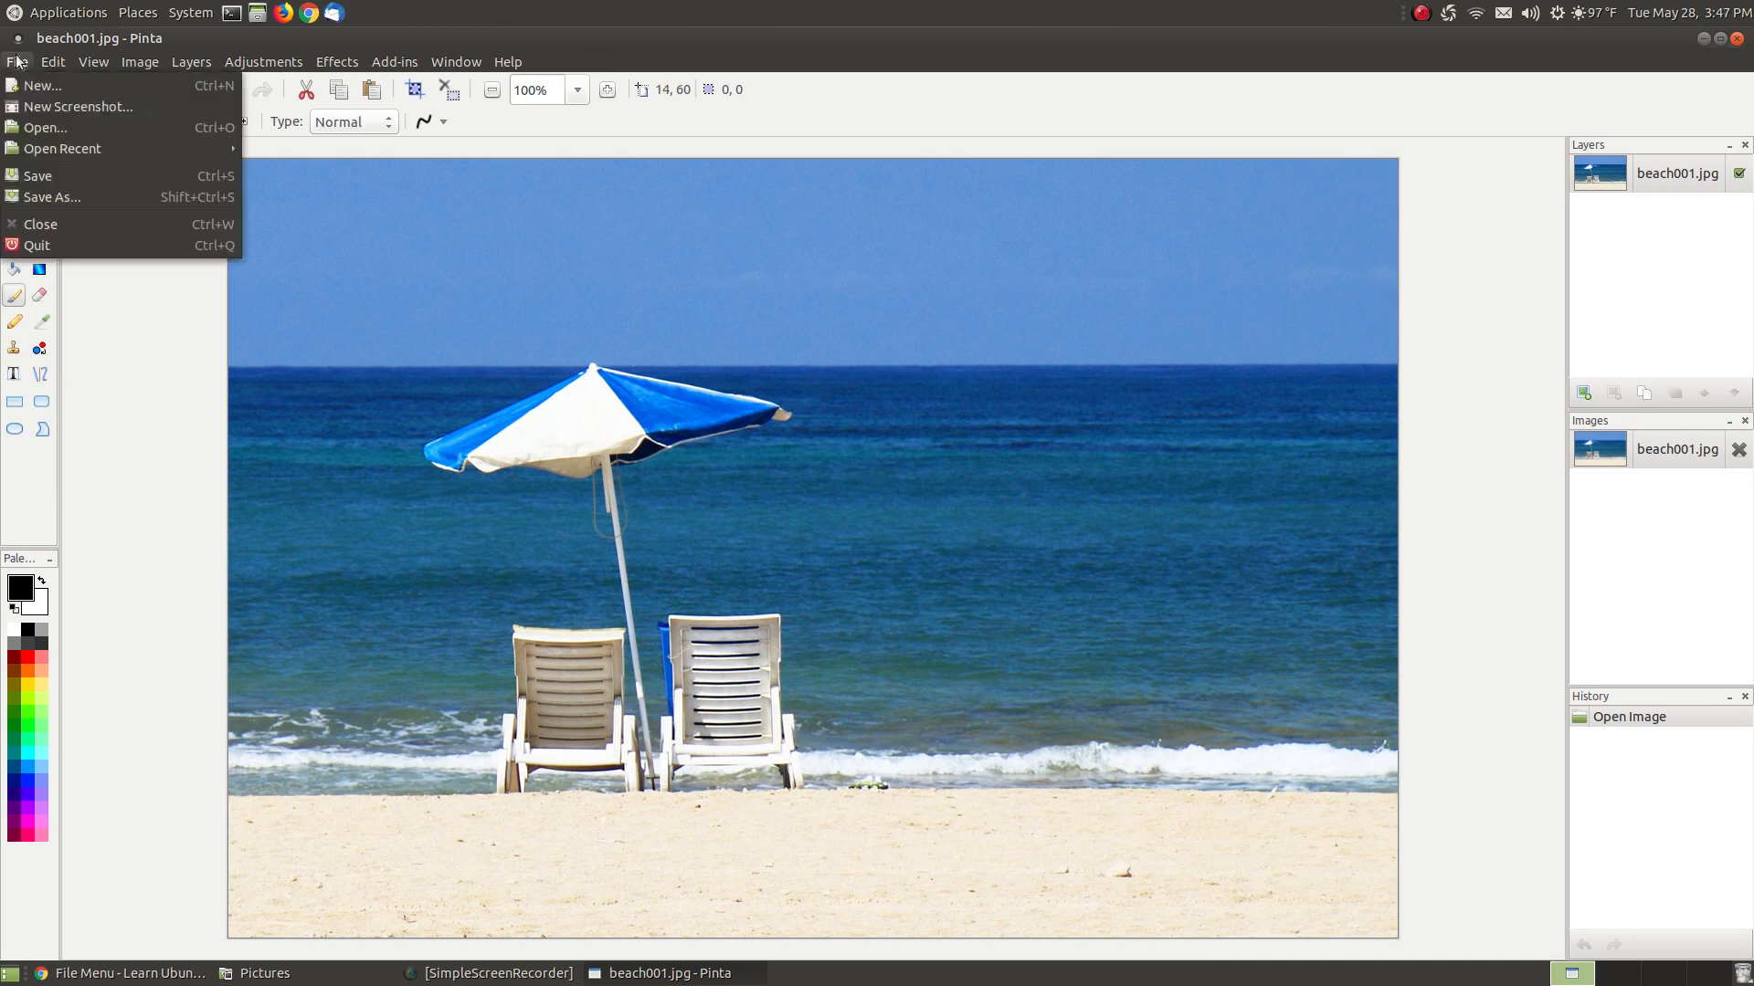
left_click(59, 86)
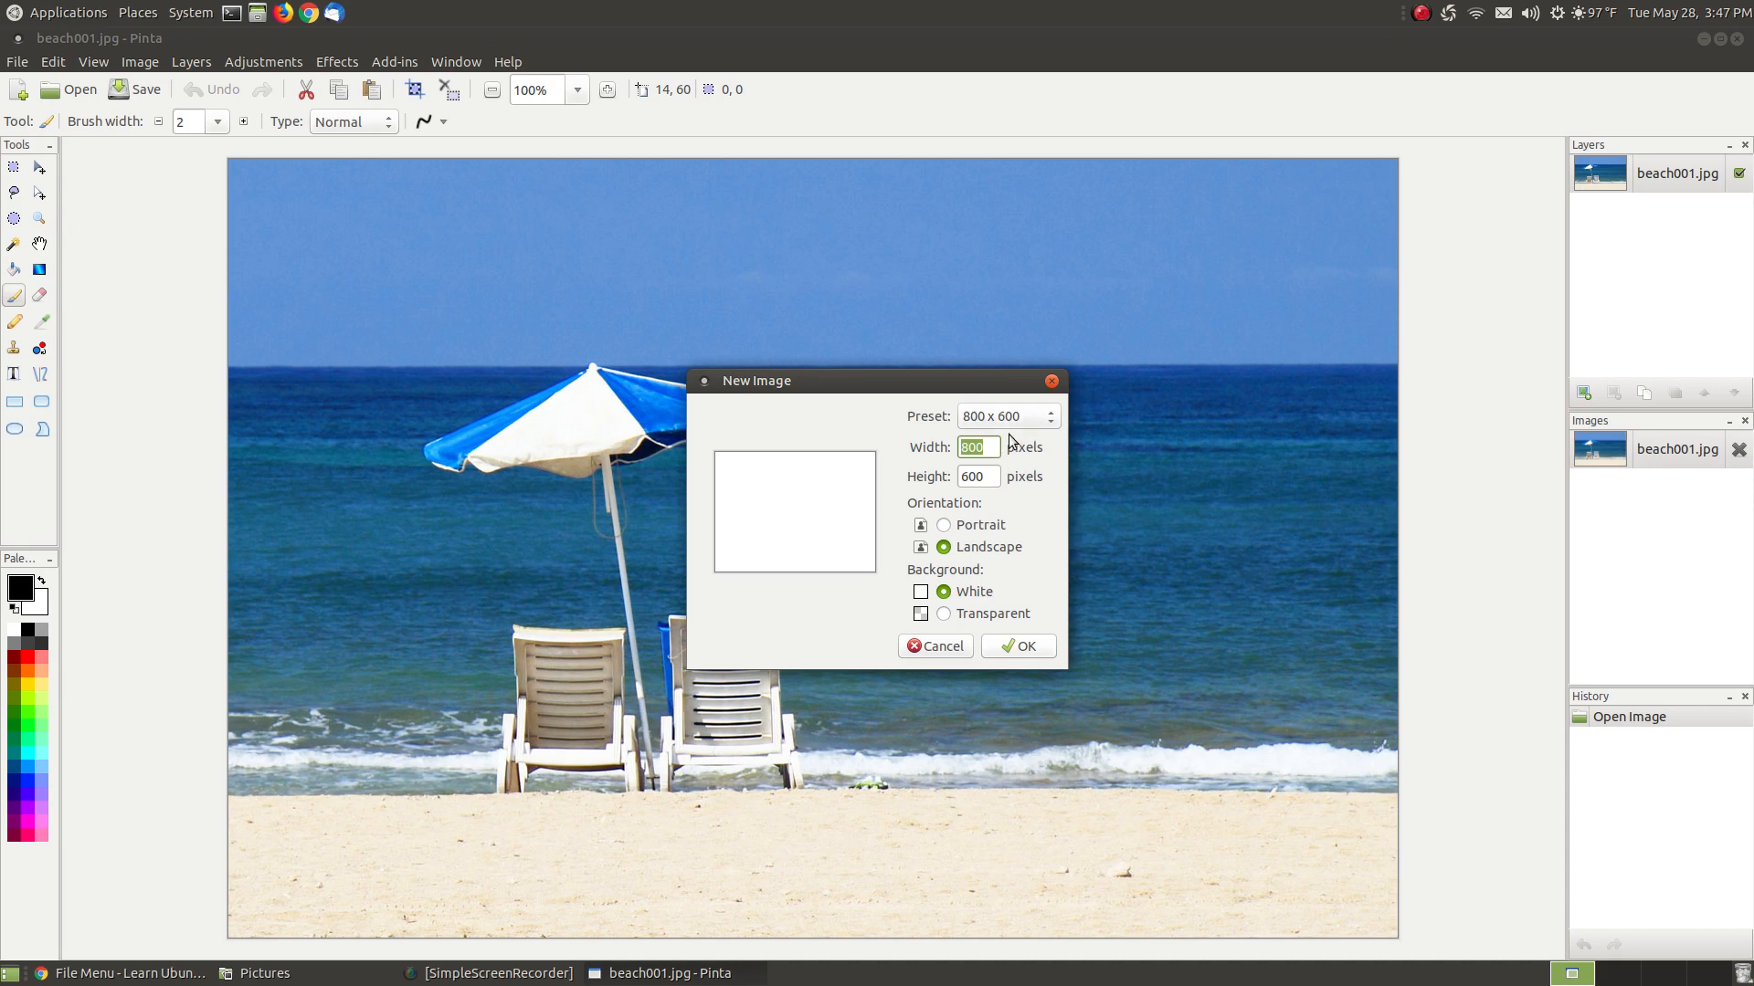
left_click(1050, 419)
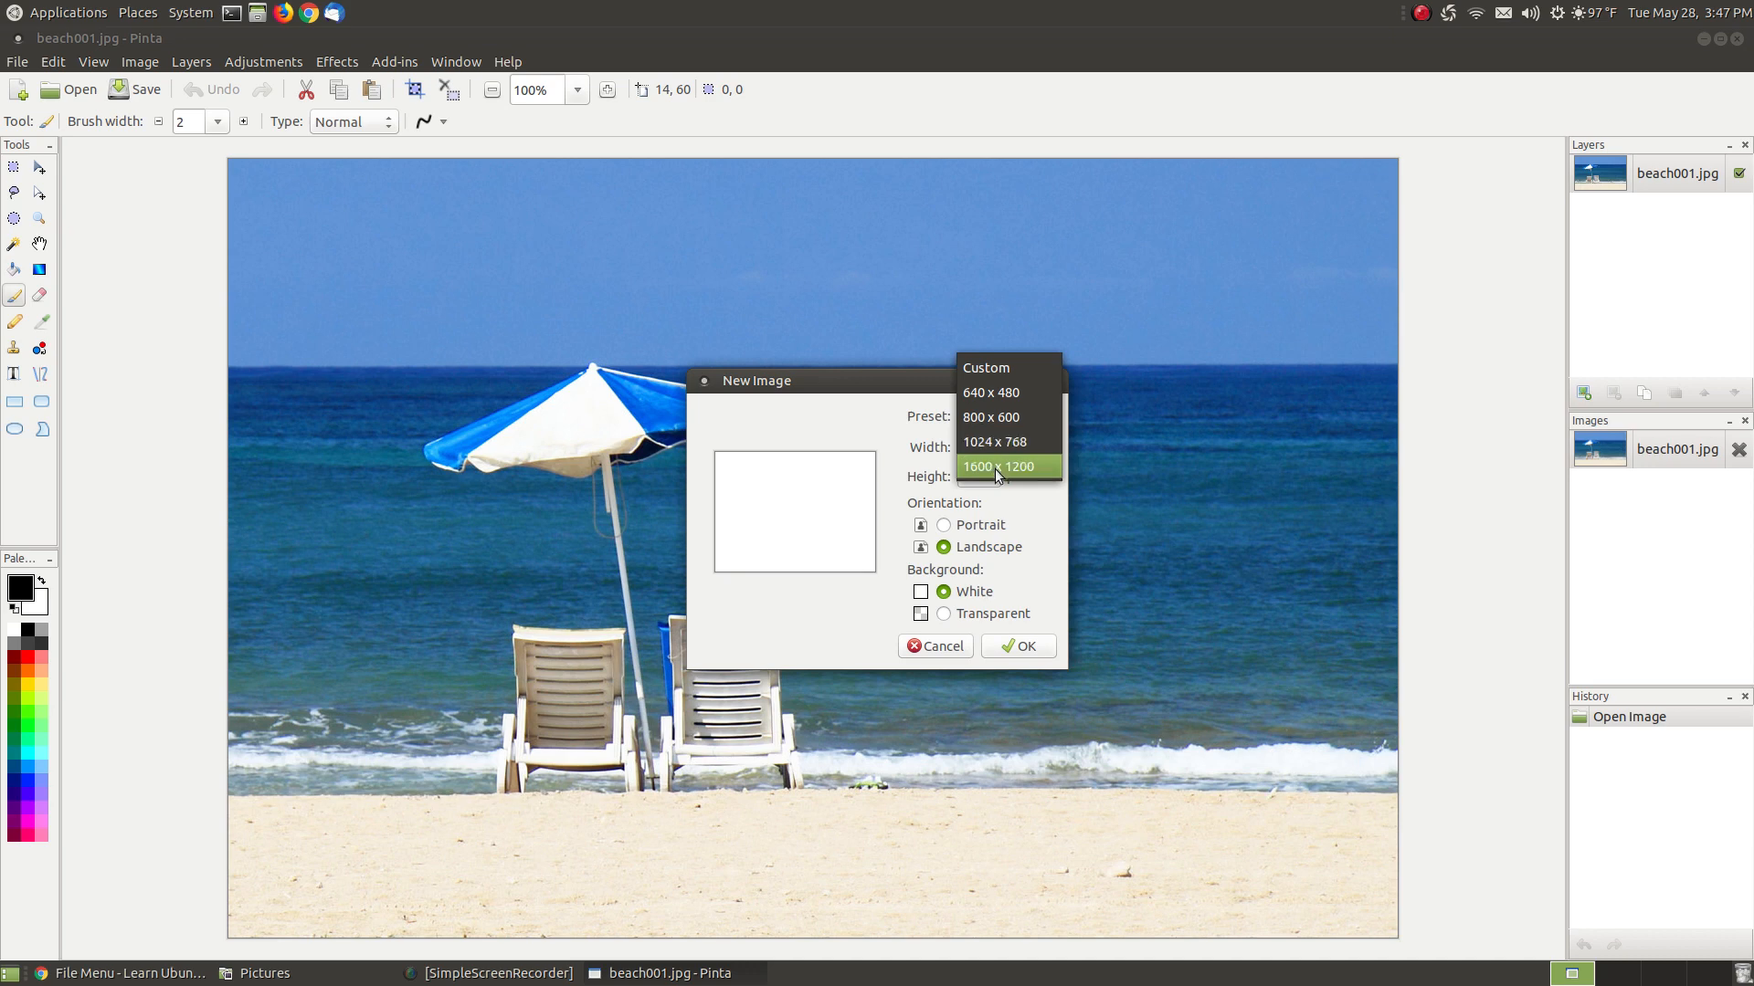
left_click(1007, 418)
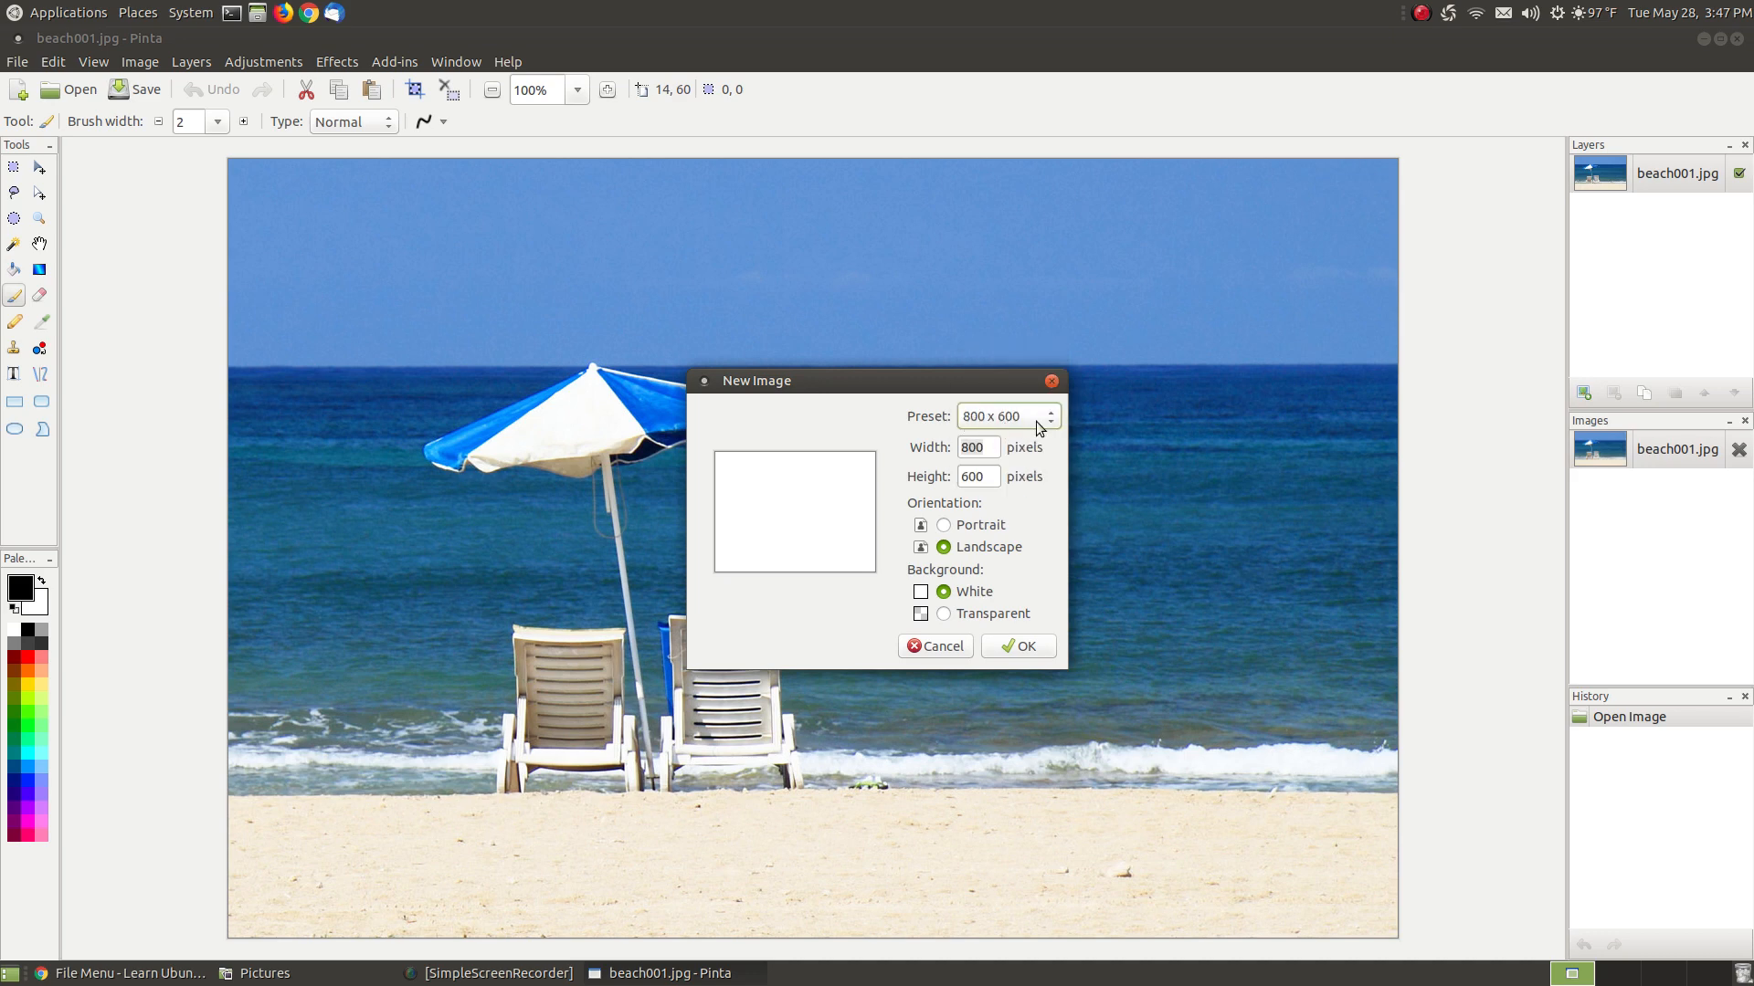
left_click(1017, 416)
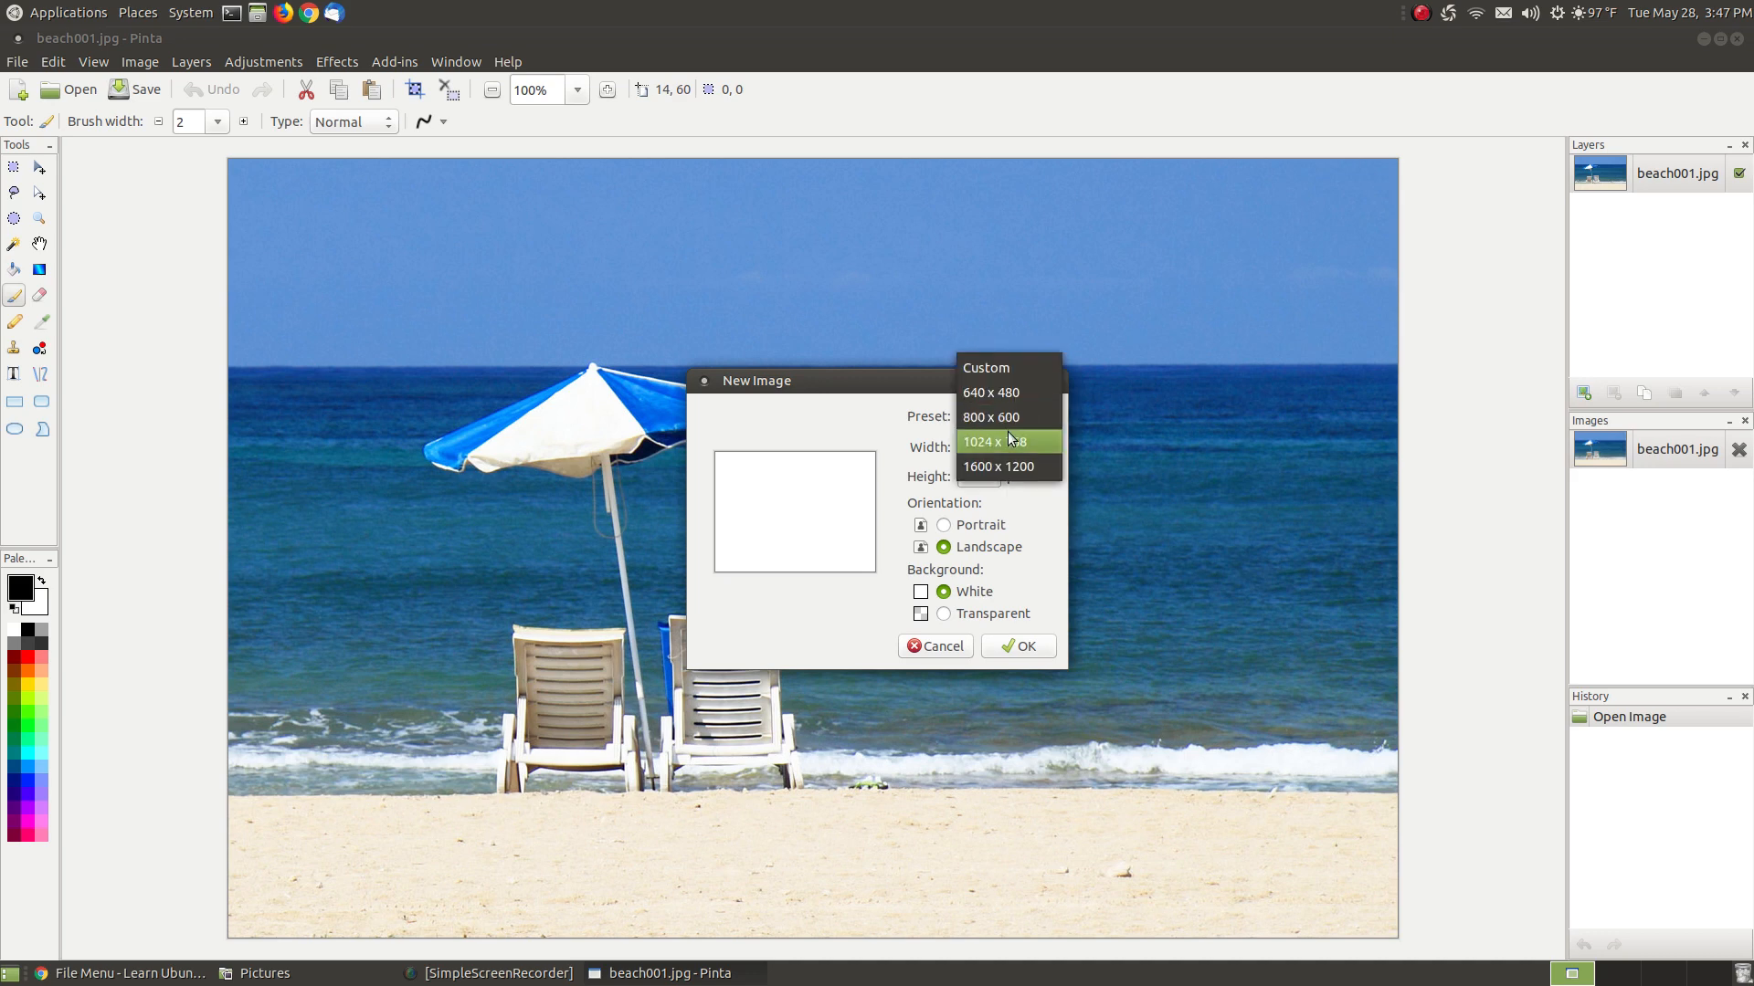
left_click(1010, 444)
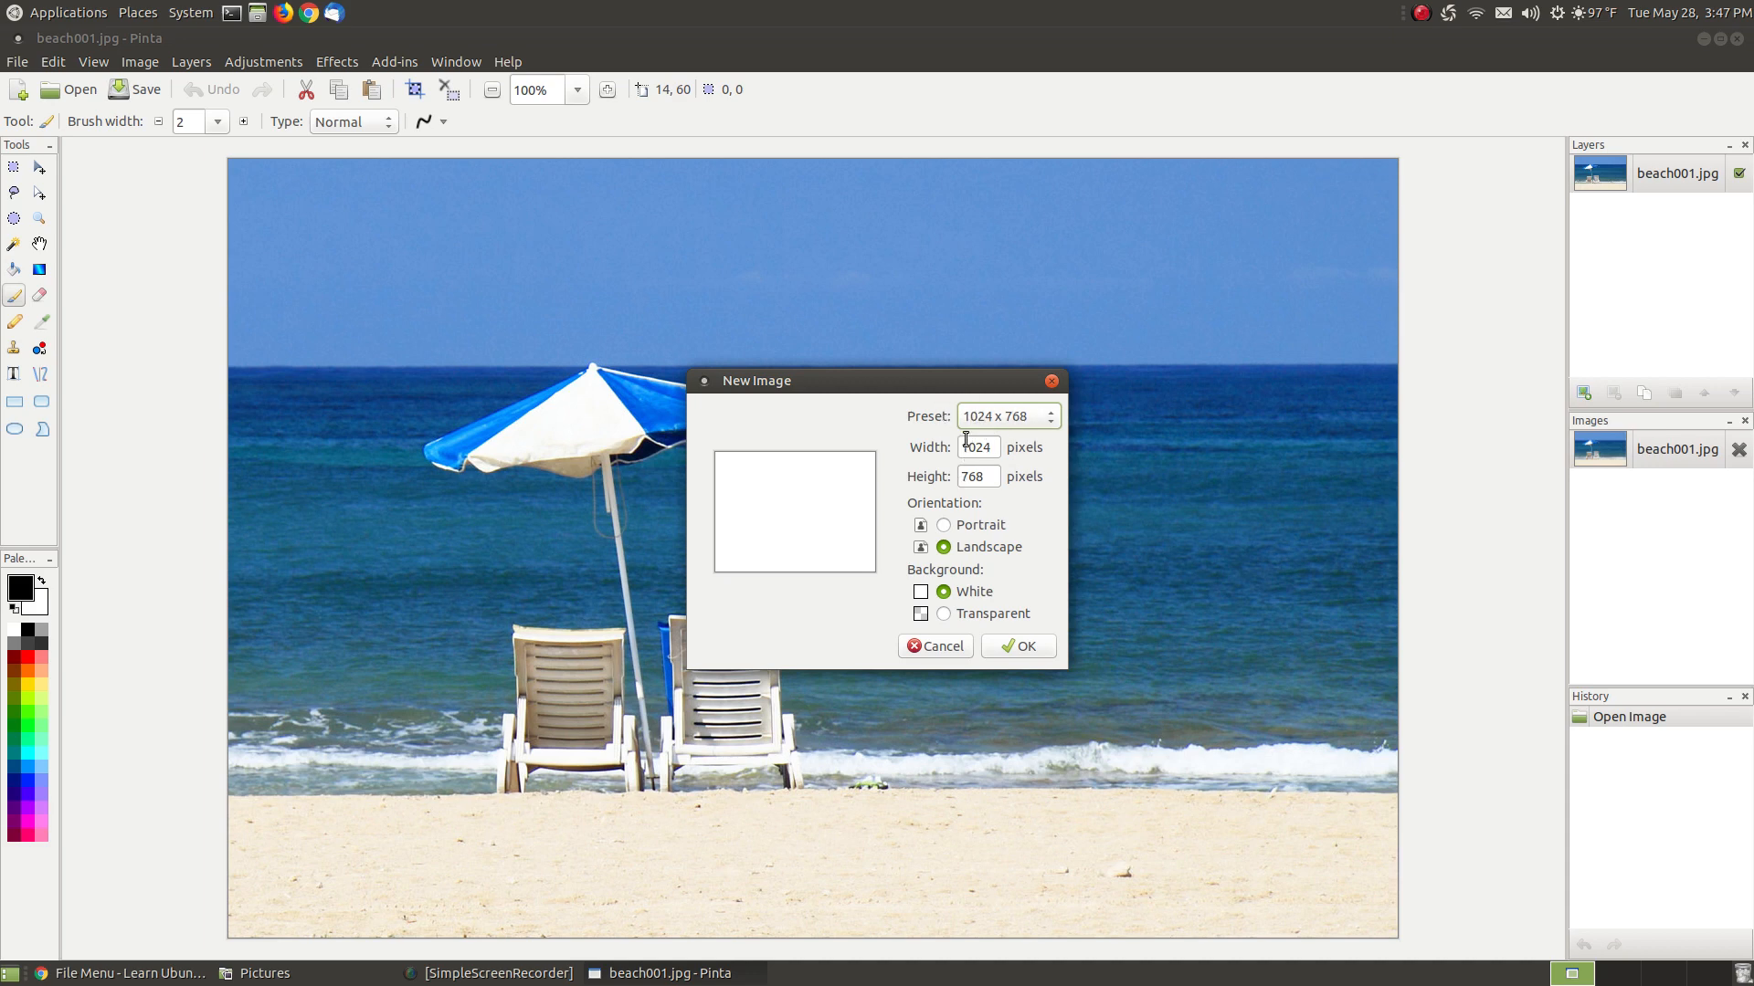
left_click(1040, 422)
left_click(999, 392)
Step: Try portrait orientation and a transparent background, and create the new image as landscape with a white background
left_click(944, 528)
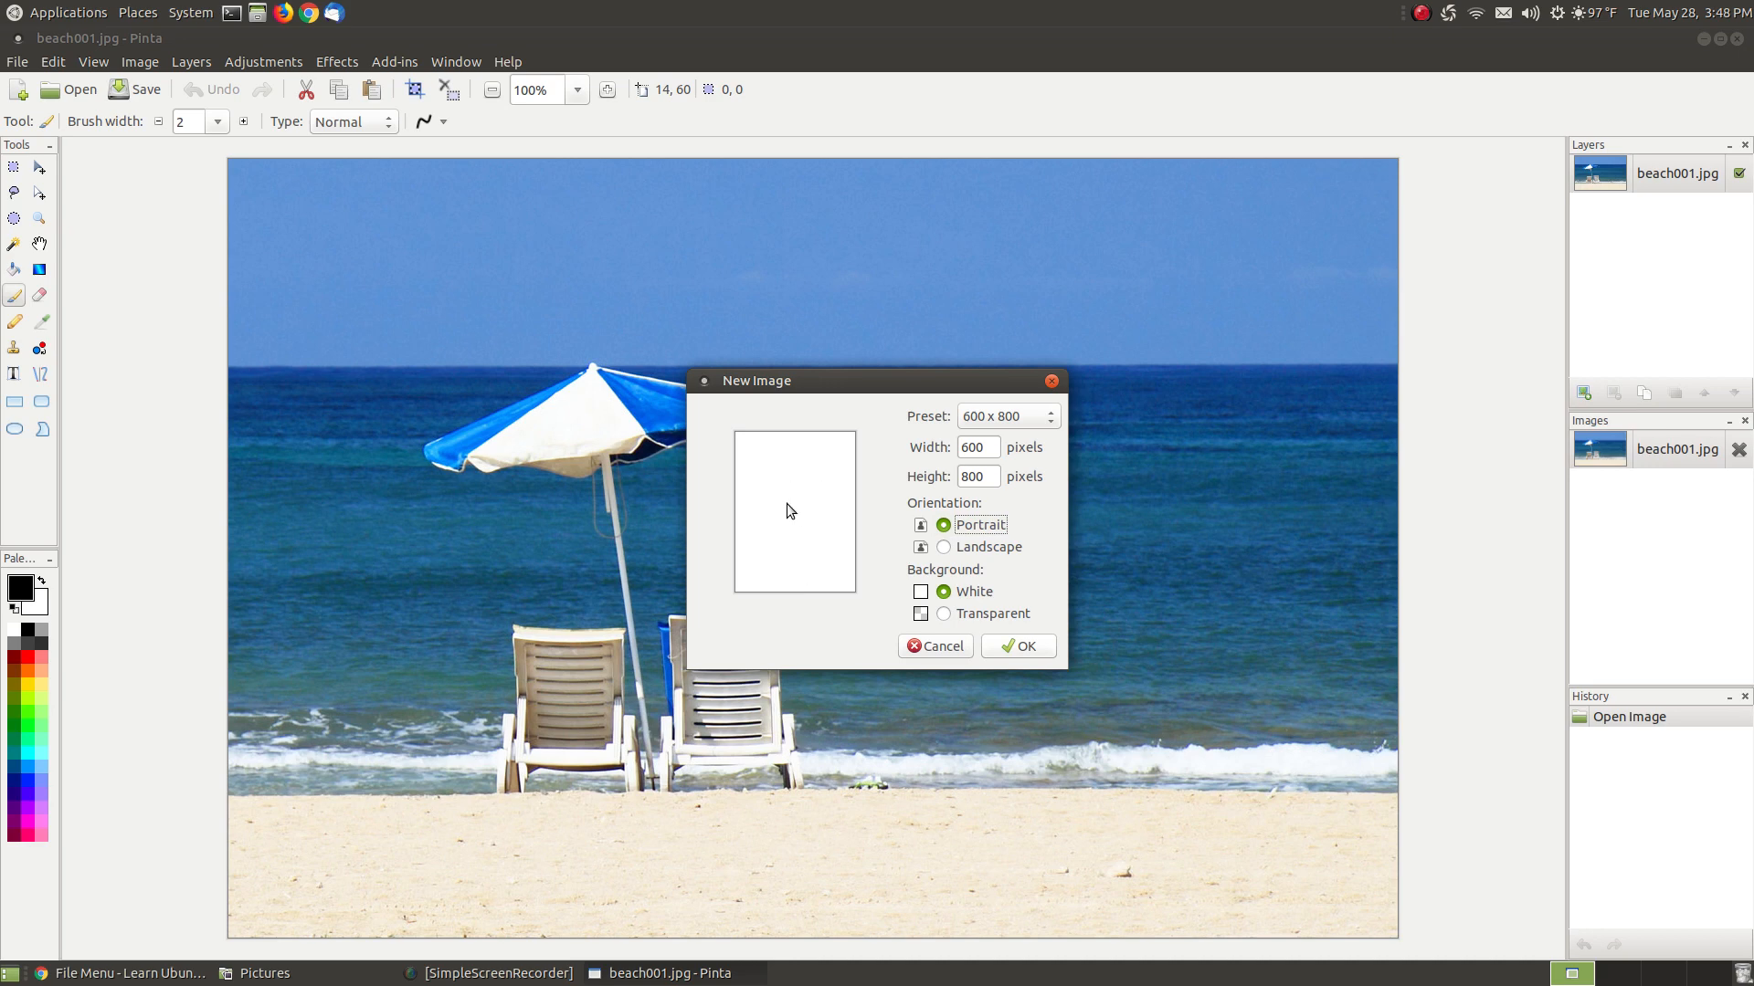
left_click(943, 548)
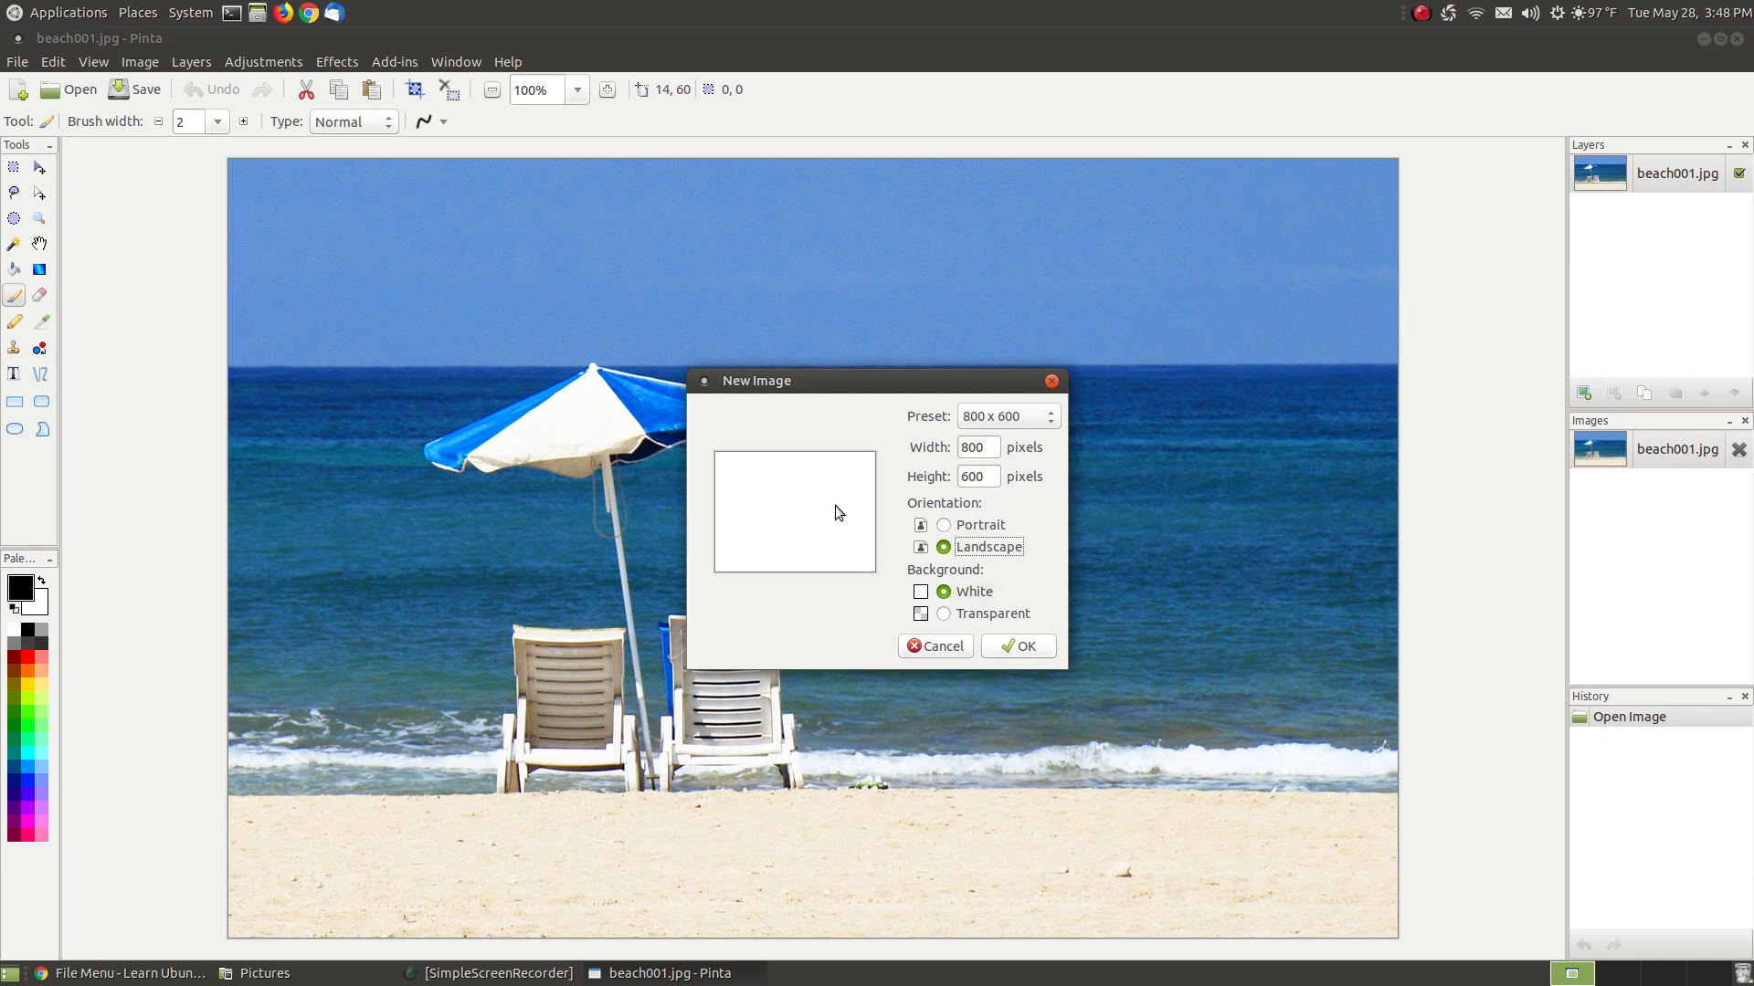
left_click(943, 615)
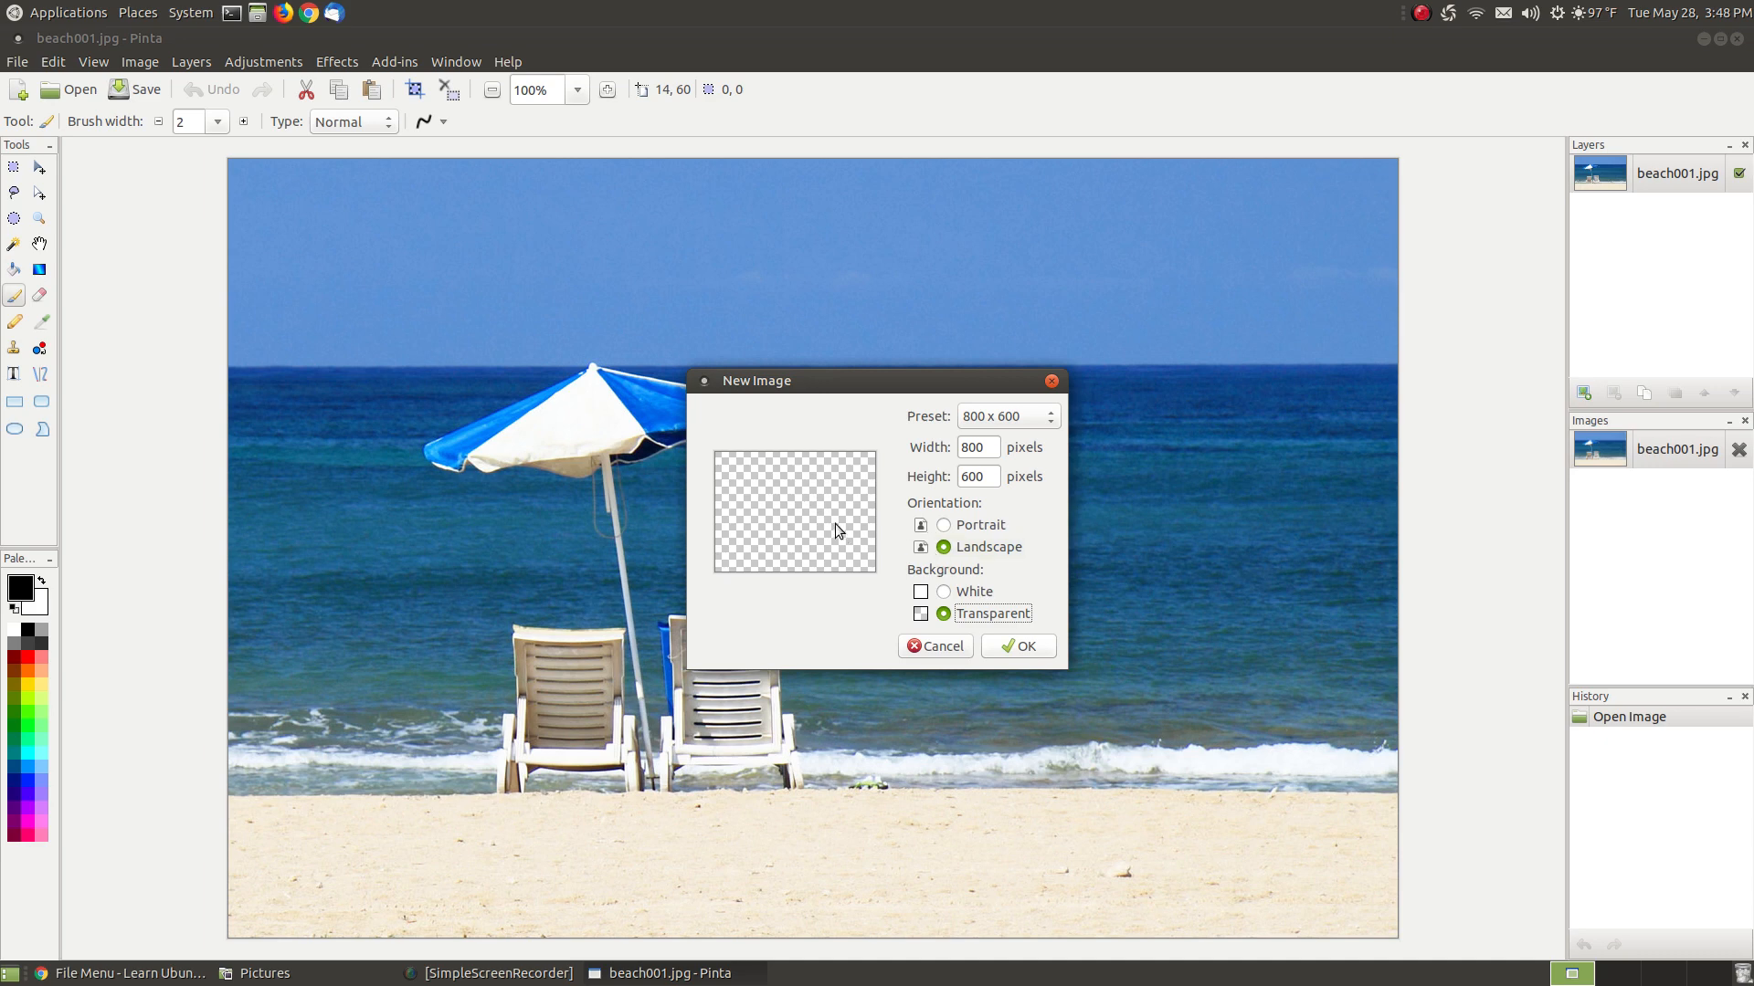
left_click(943, 592)
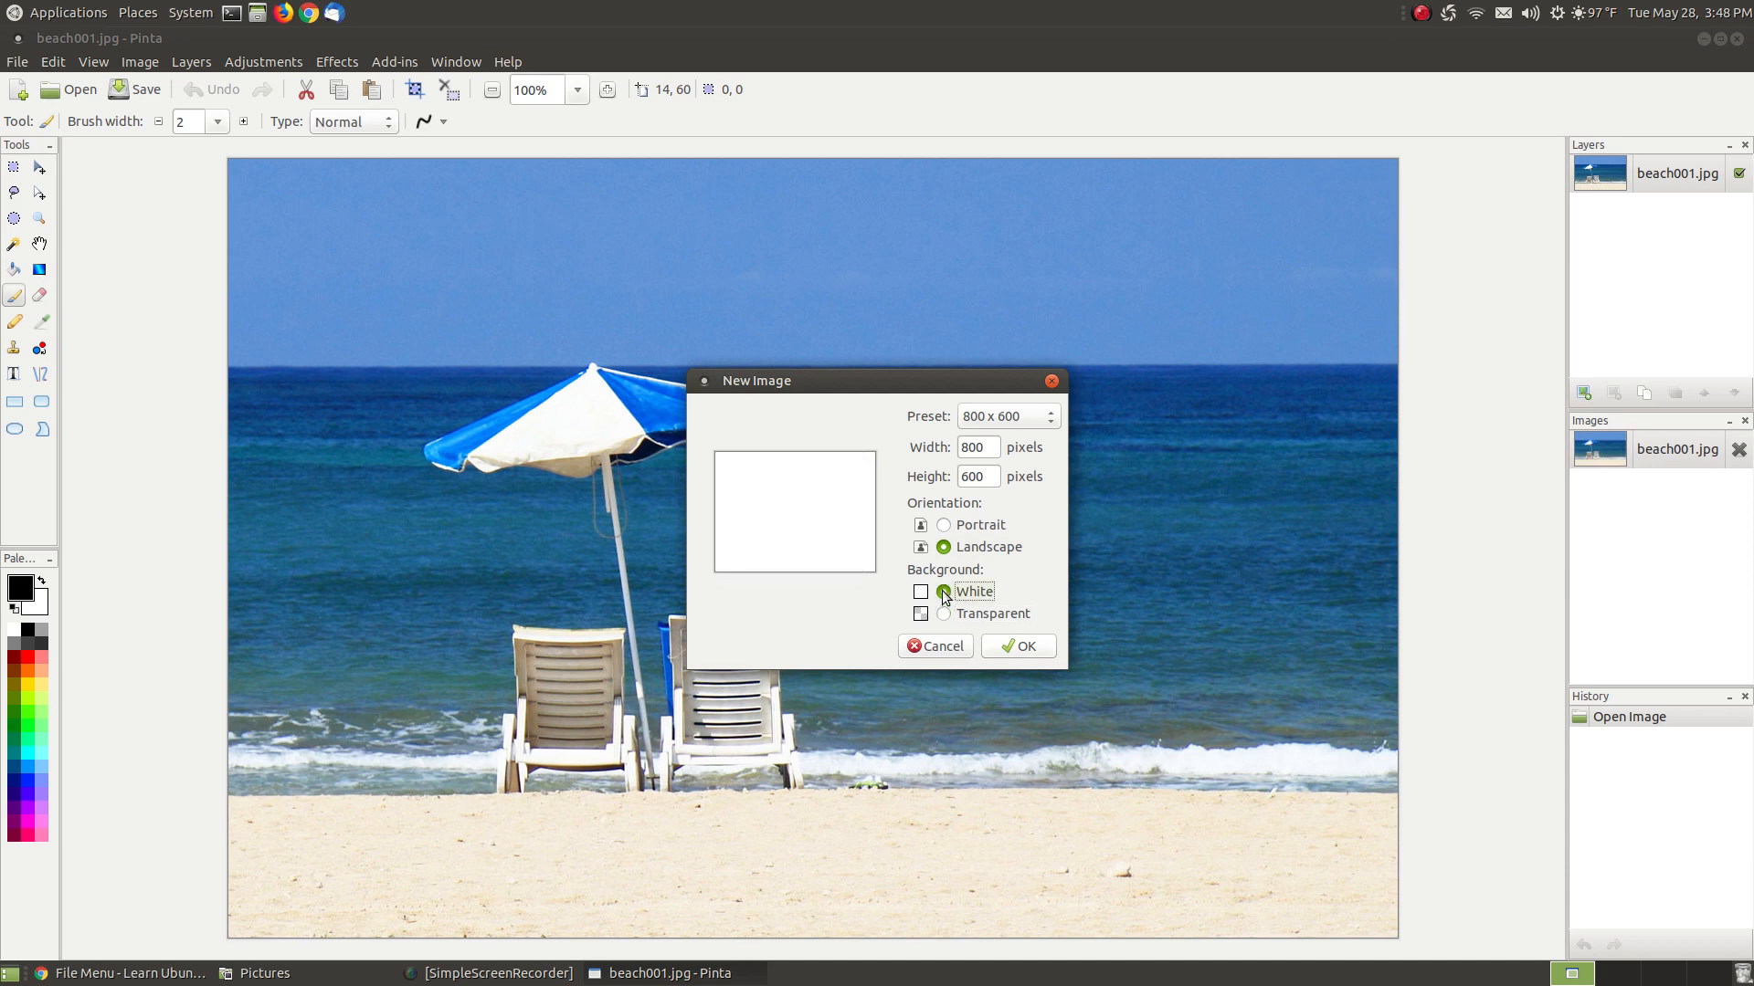
left_click(1021, 646)
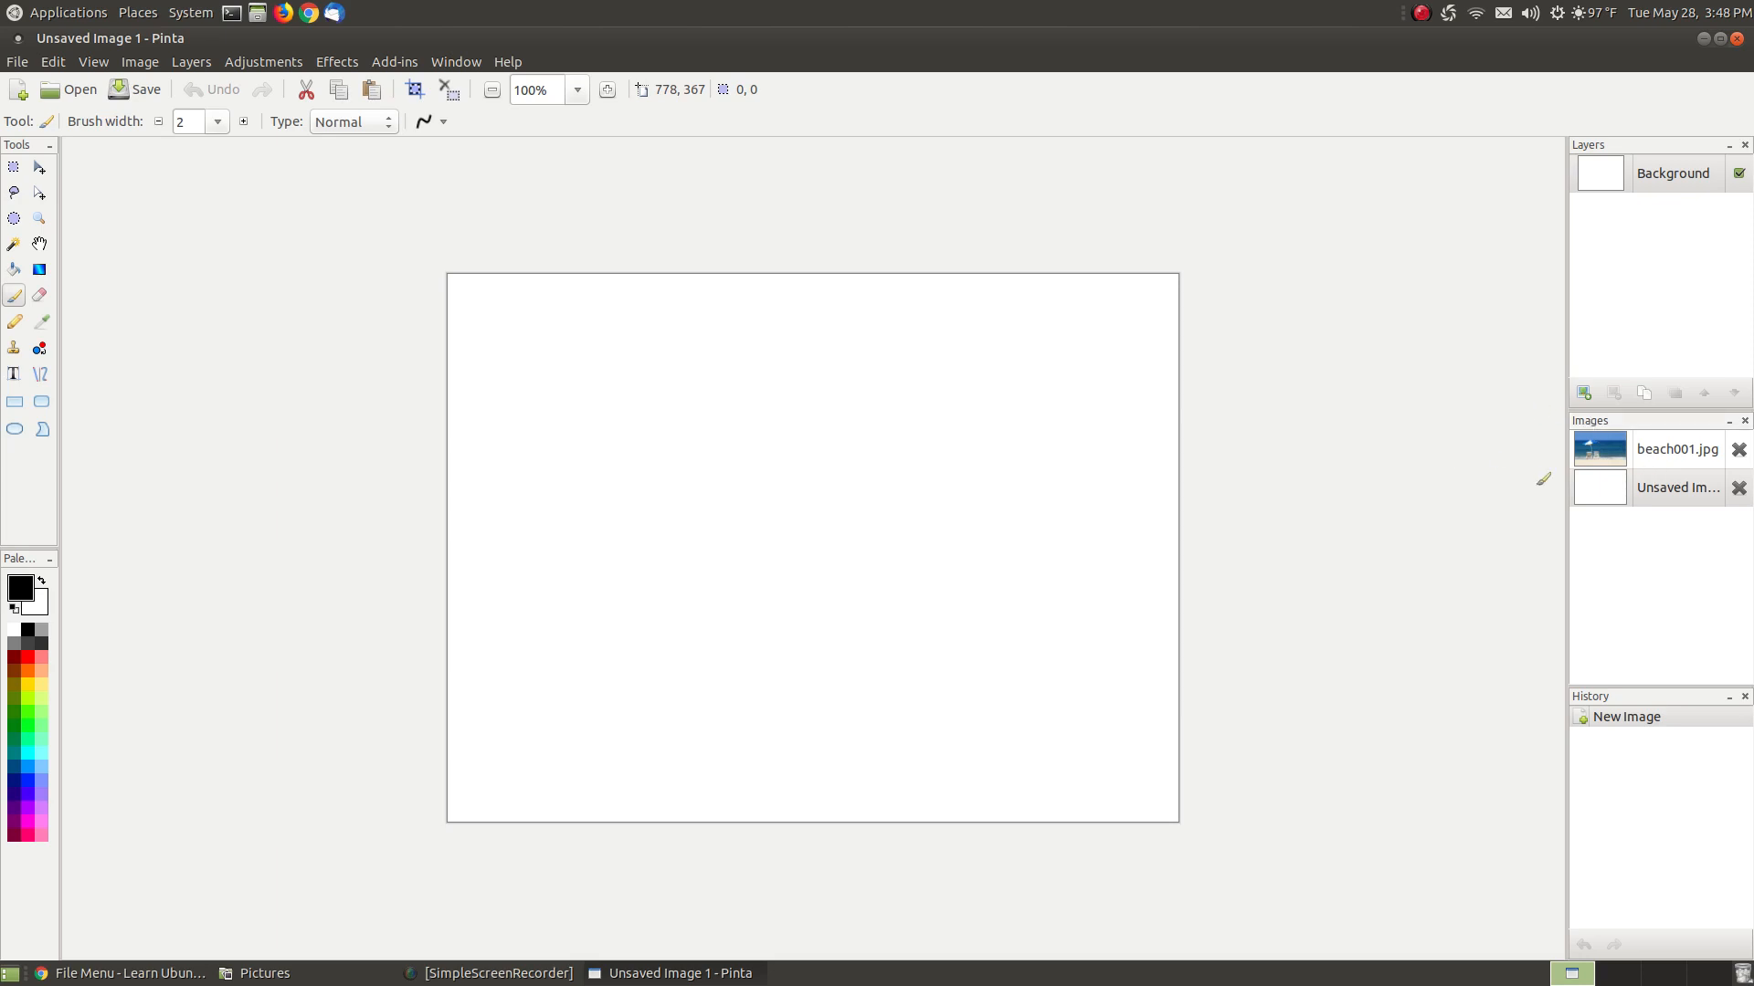
Step: Look at beach001.jpg, return to the blank image, and draw a black scribble of overlapping loops with the Paintbrush
left_click(1609, 447)
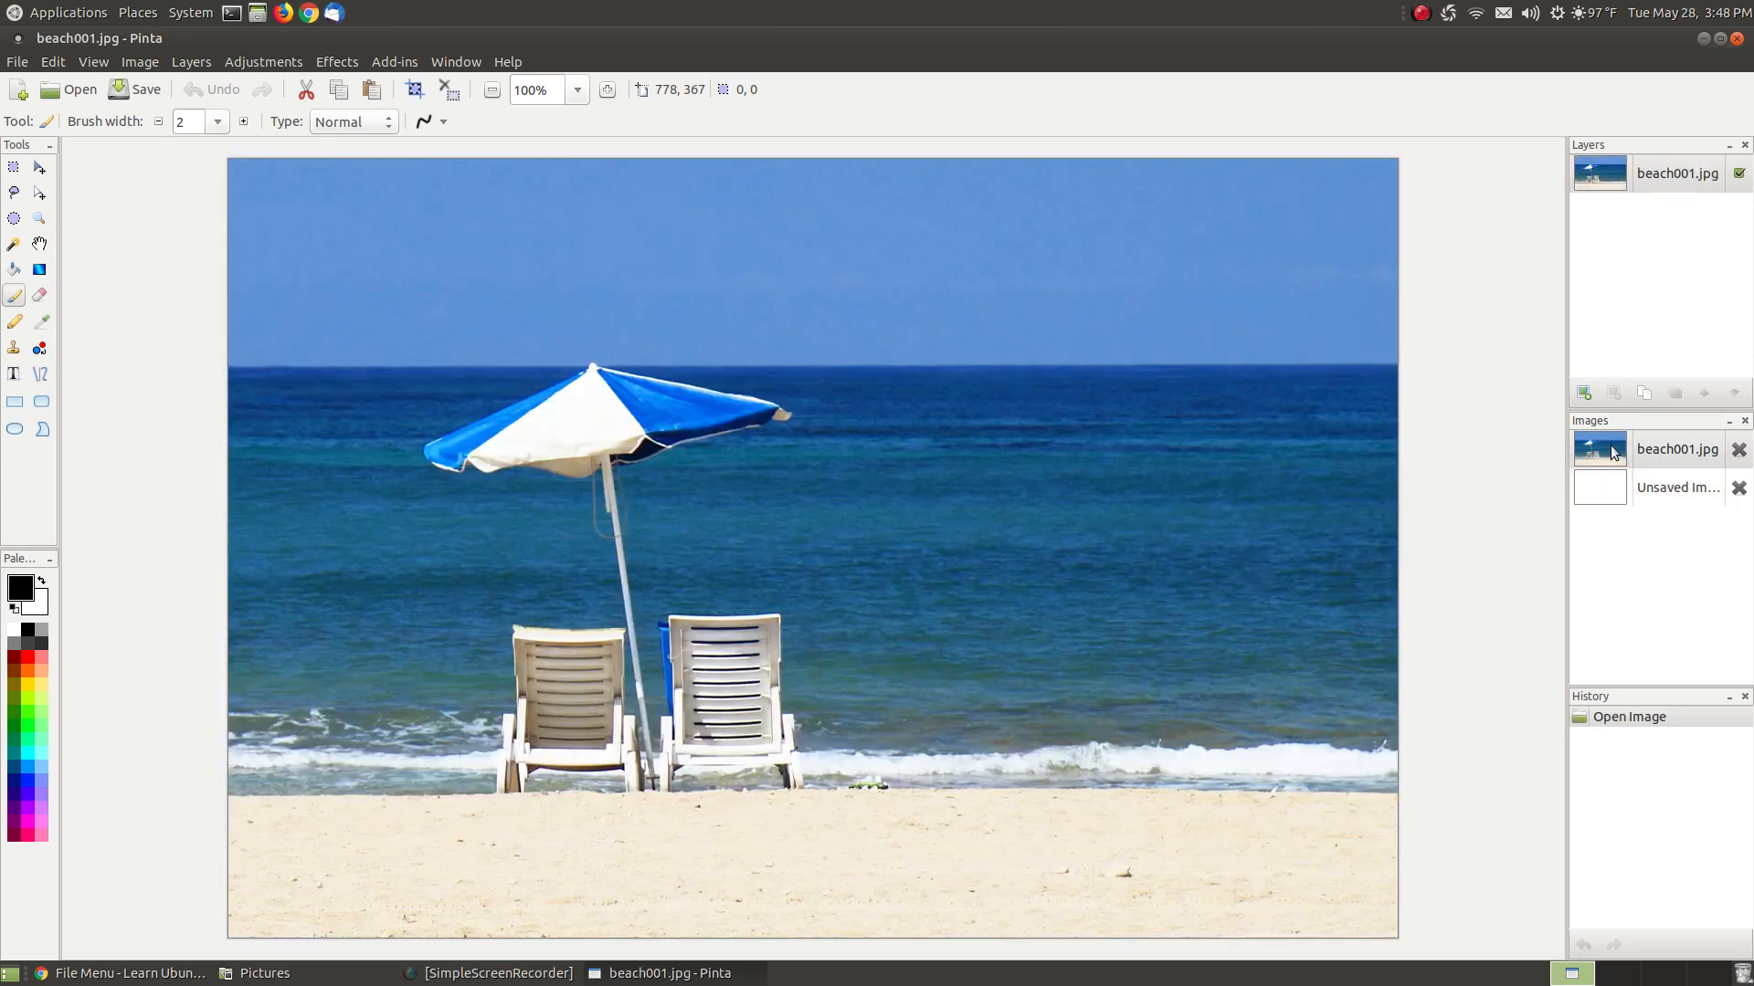
left_click(1644, 489)
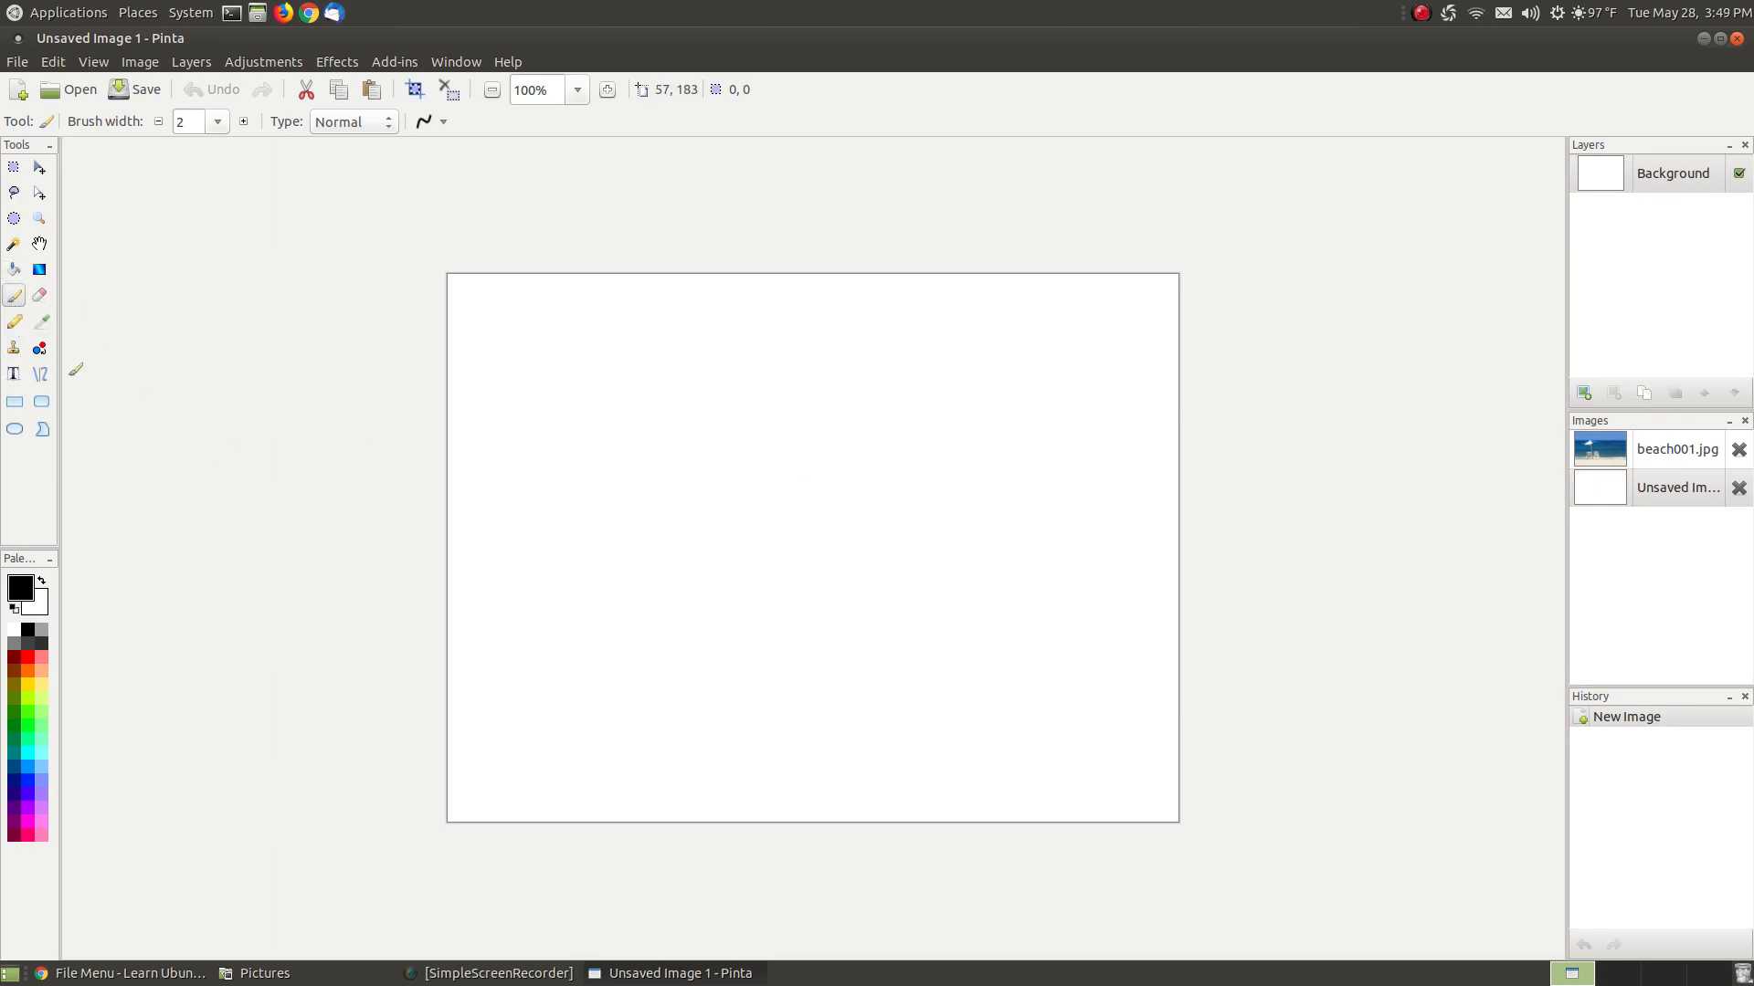
mouse_move(723, 420)
left_mouse_down()
mouse_move(676, 422)
mouse_move(951, 579)
mouse_move(705, 376)
left_mouse_up()
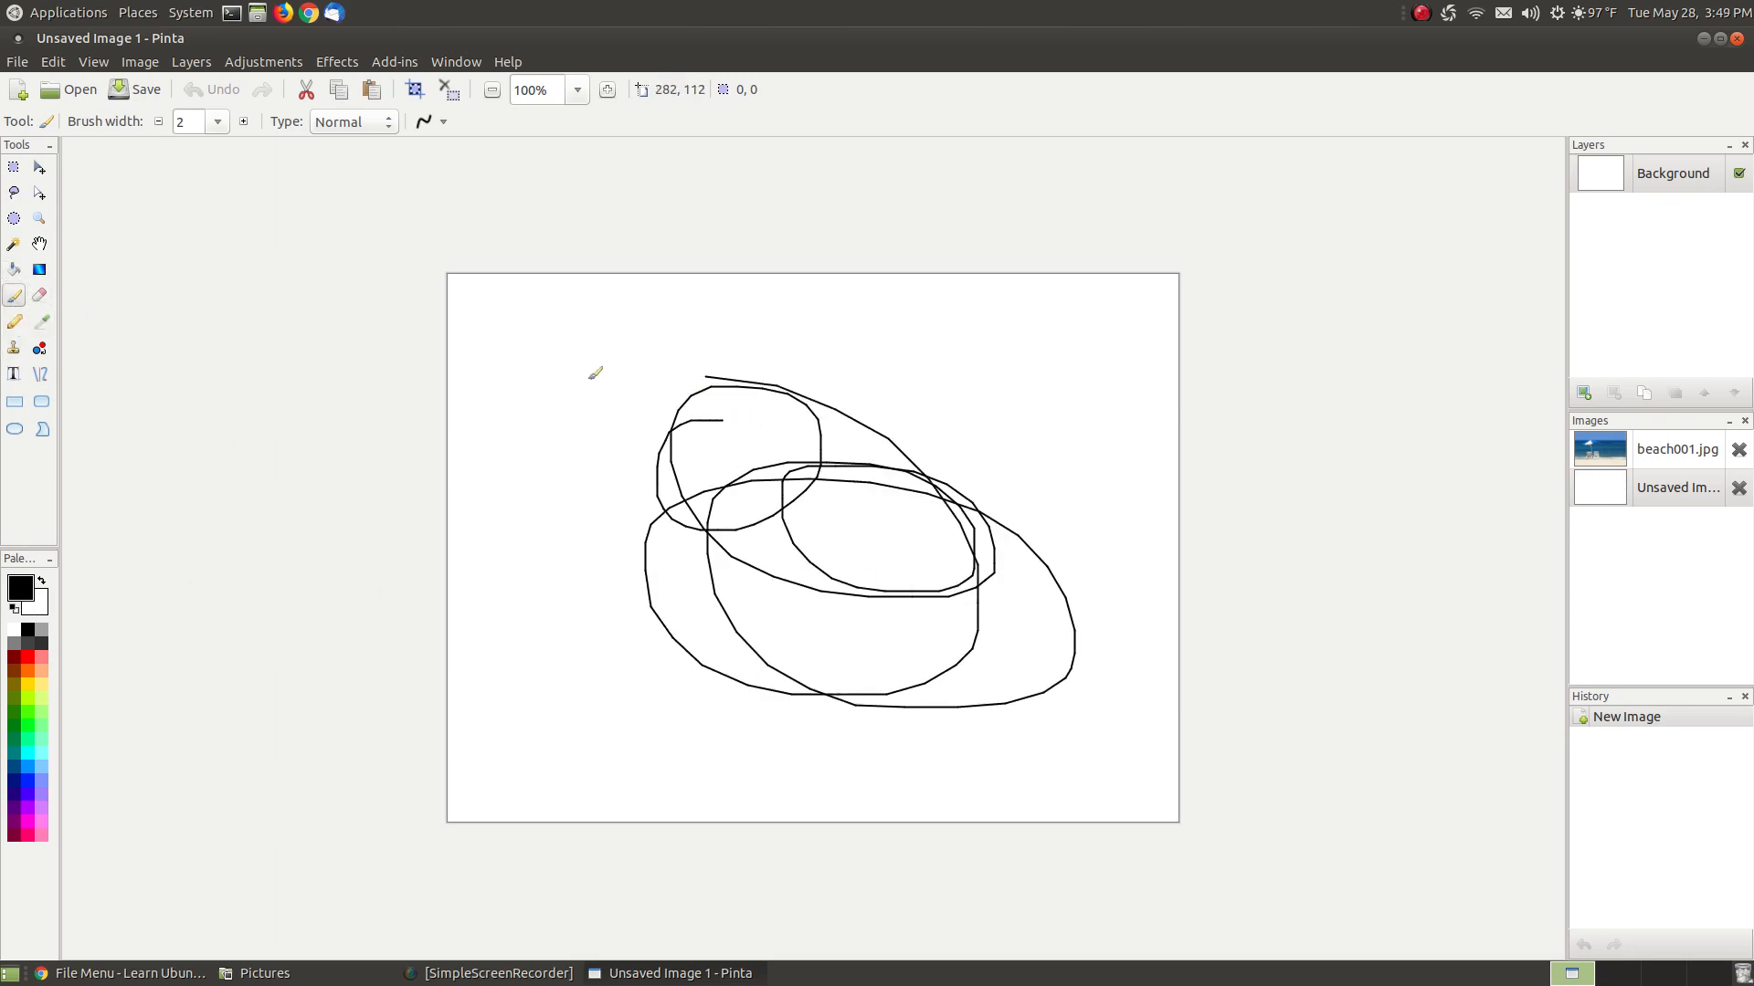
mouse_move(591, 376)
left_mouse_down()
mouse_move(928, 626)
mouse_move(913, 594)
mouse_move(822, 639)
mouse_move(634, 447)
mouse_move(639, 567)
left_mouse_up()
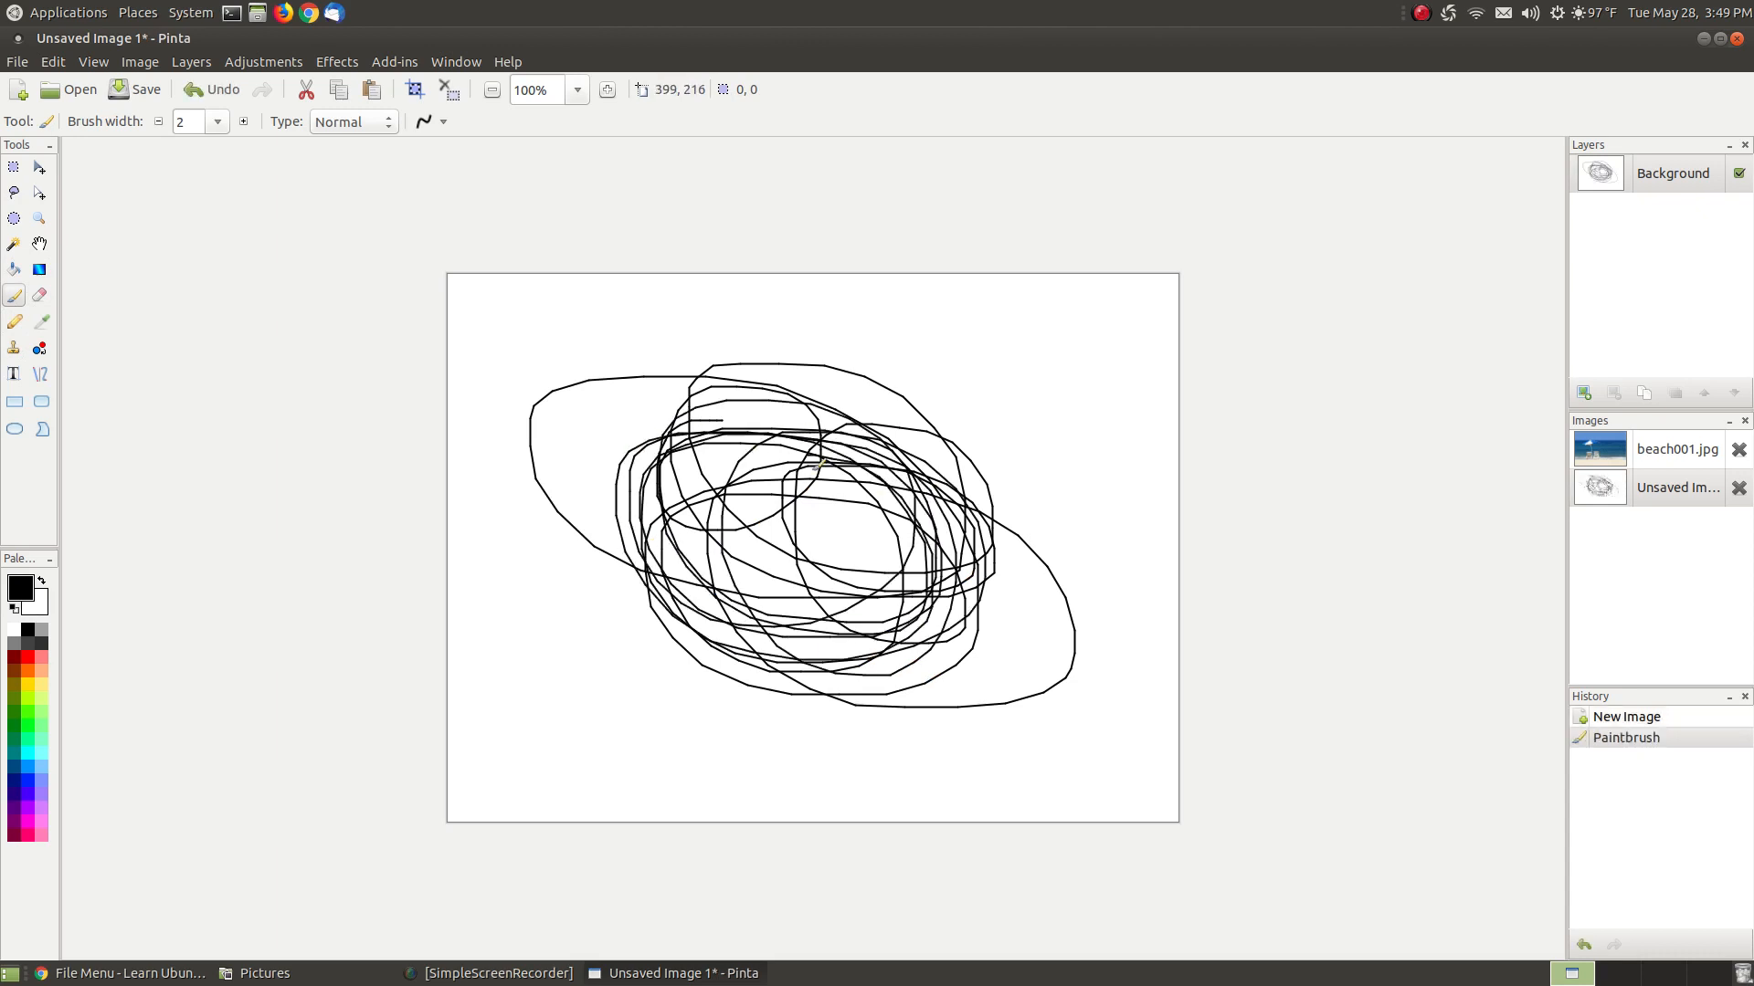
left_click(18, 61)
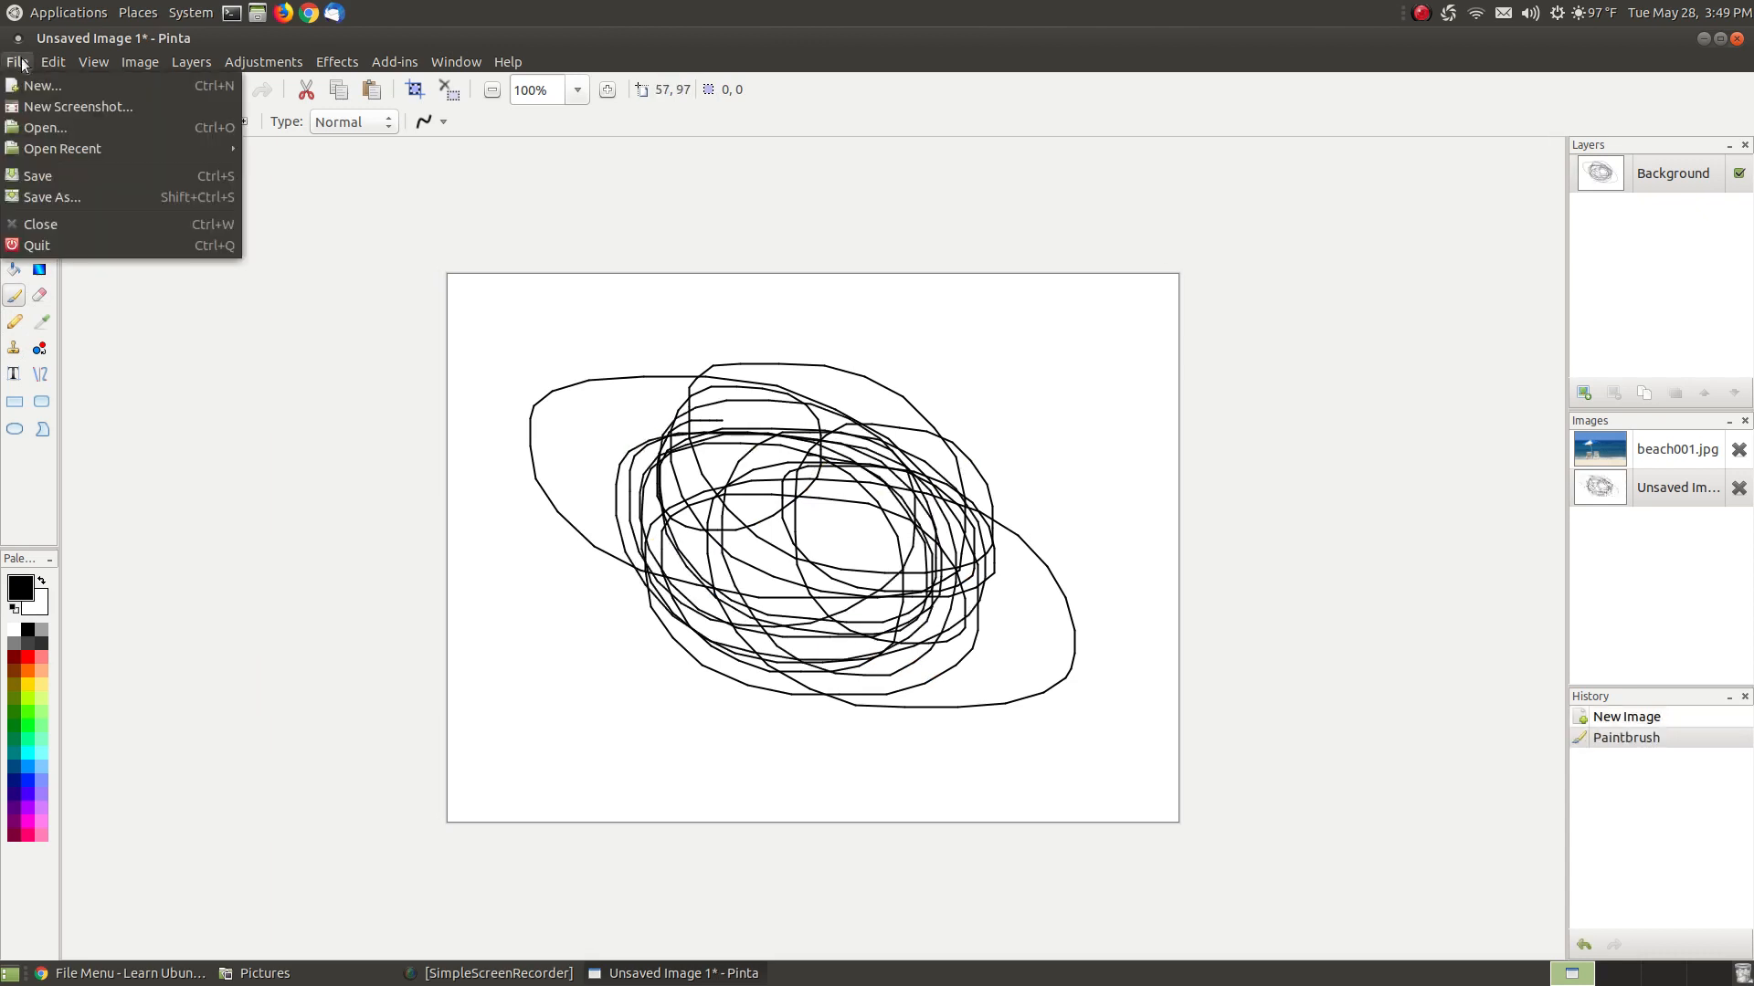
left_click(91, 196)
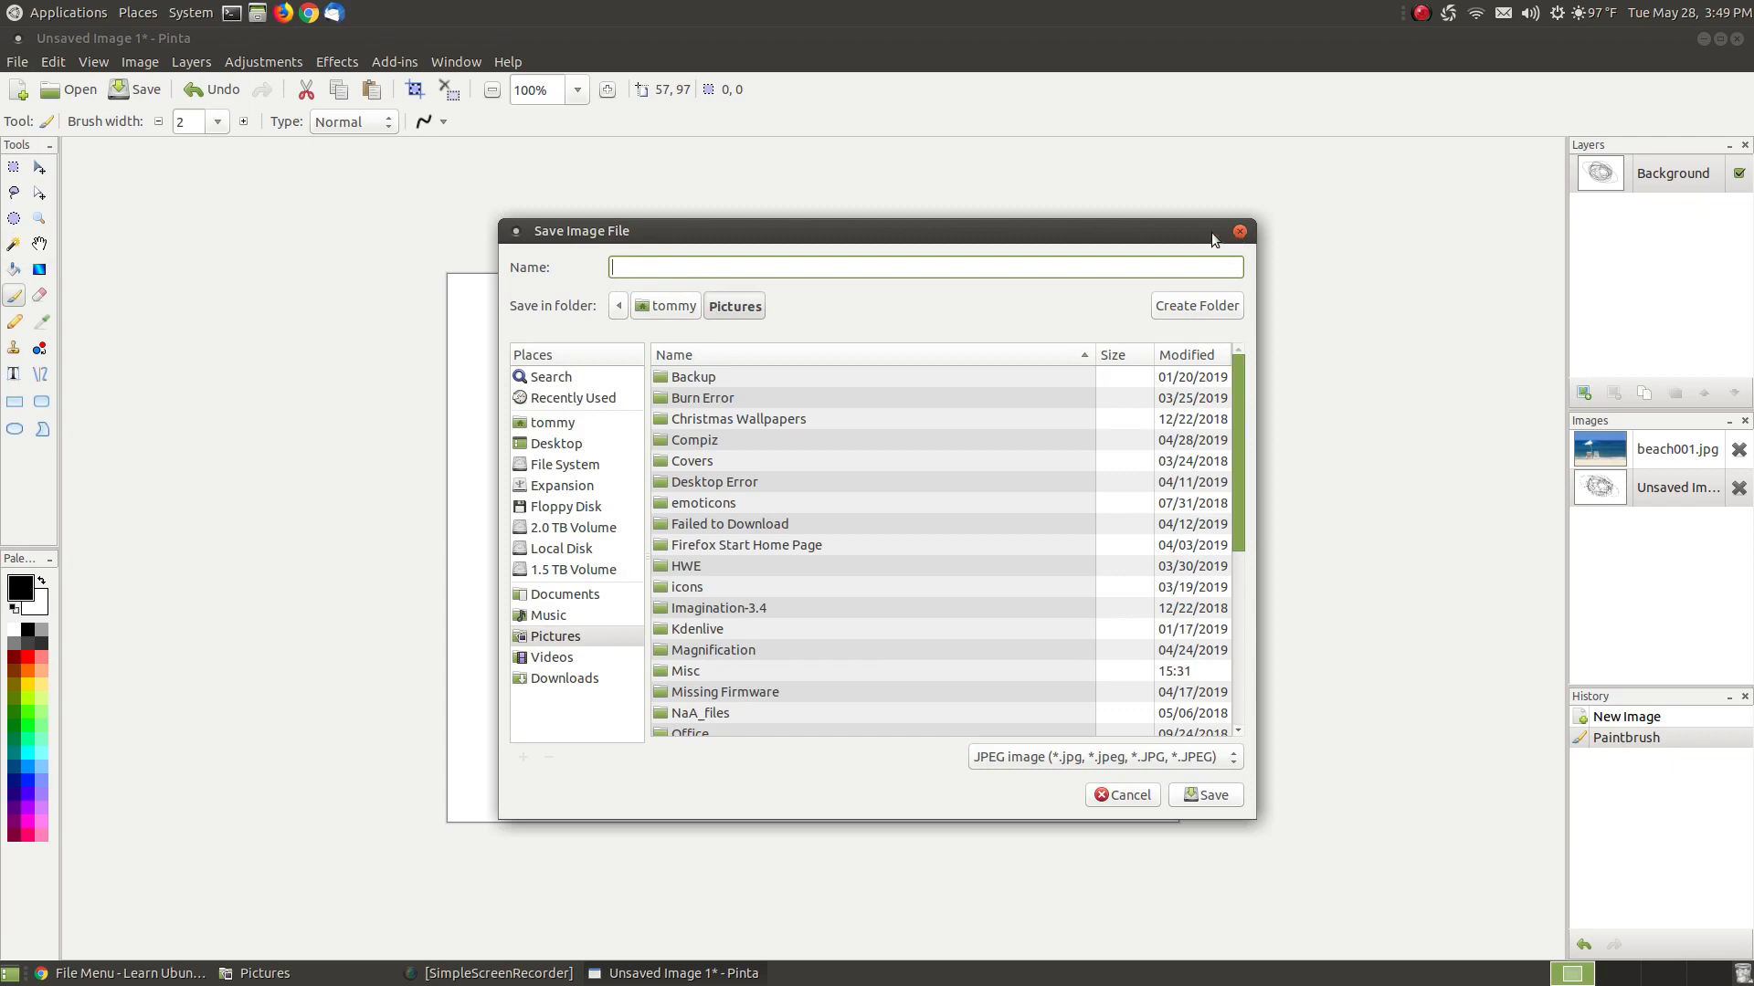
left_click(1123, 798)
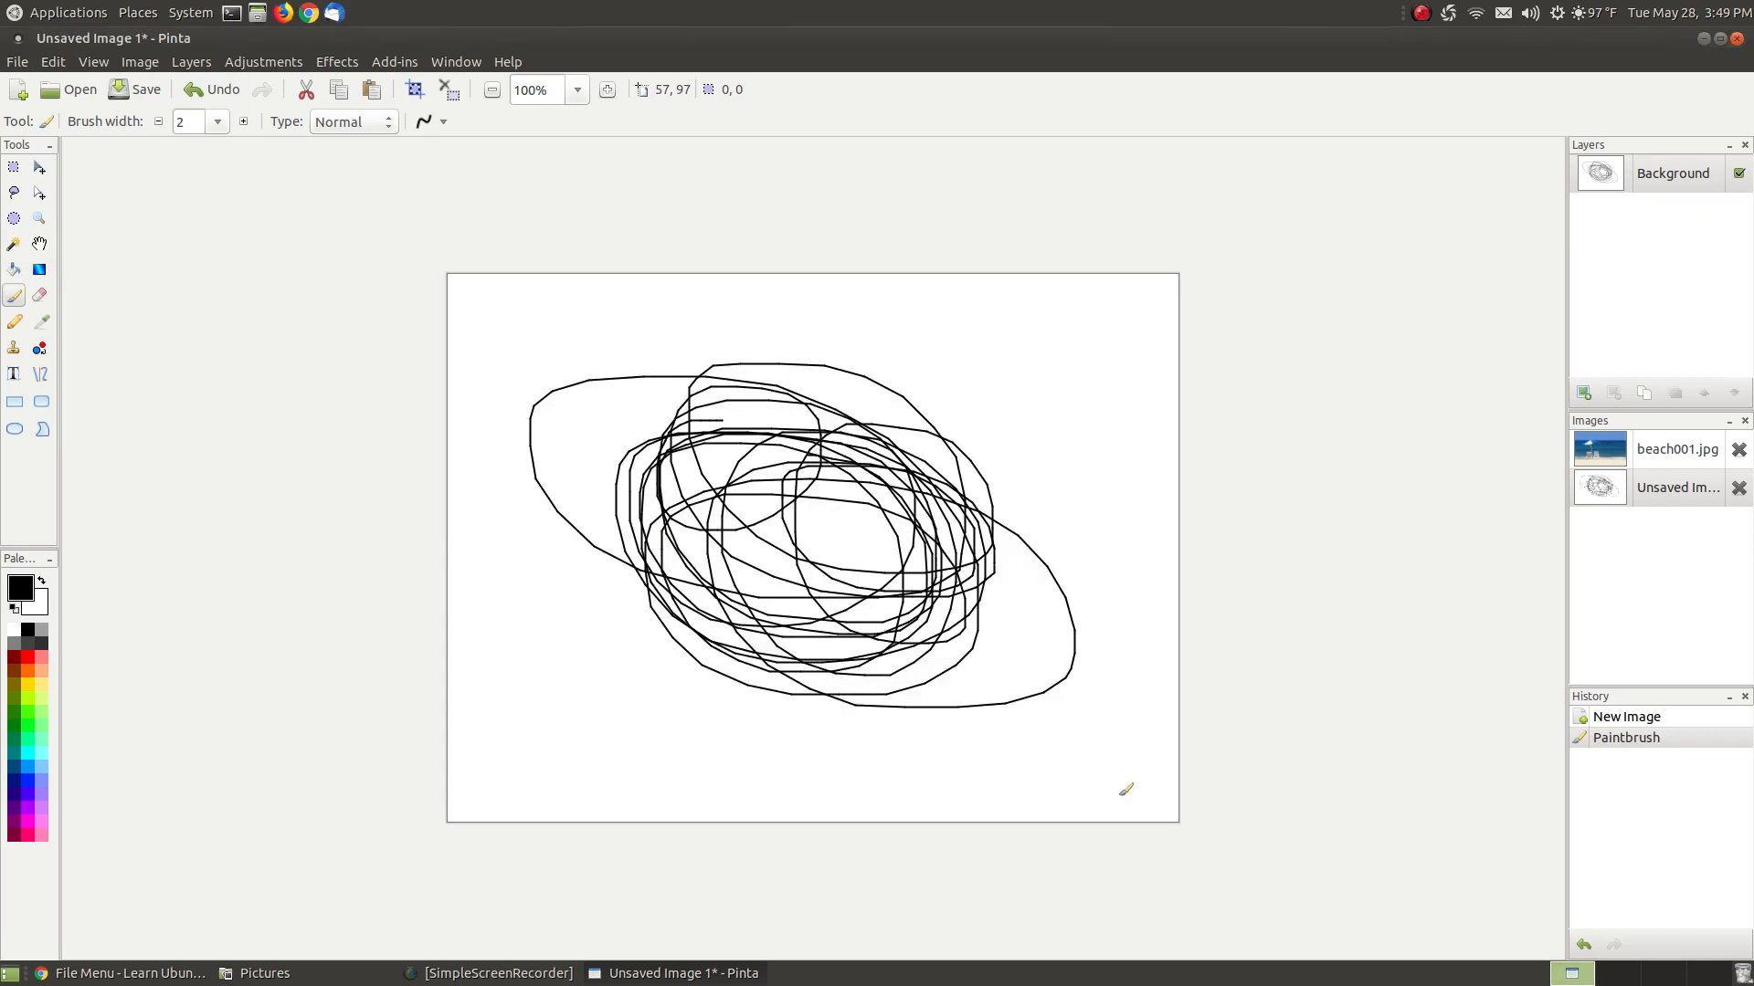
left_click(18, 64)
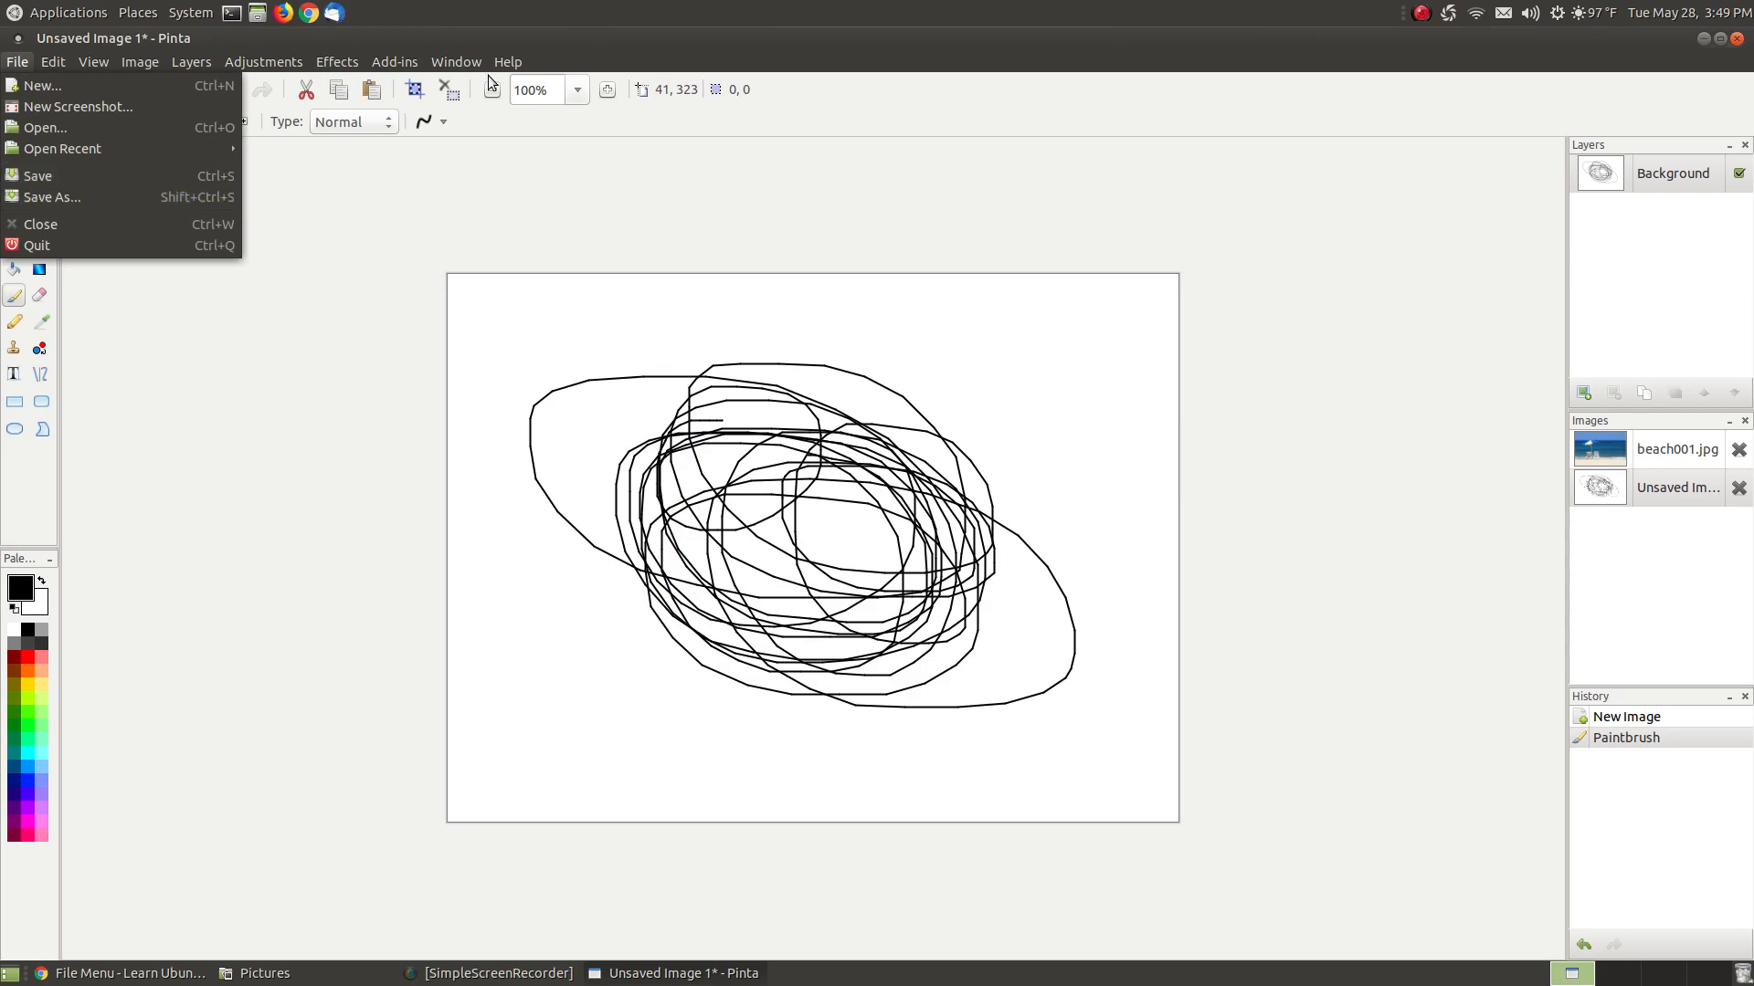
mouse_move(508, 61)
left_click(534, 33)
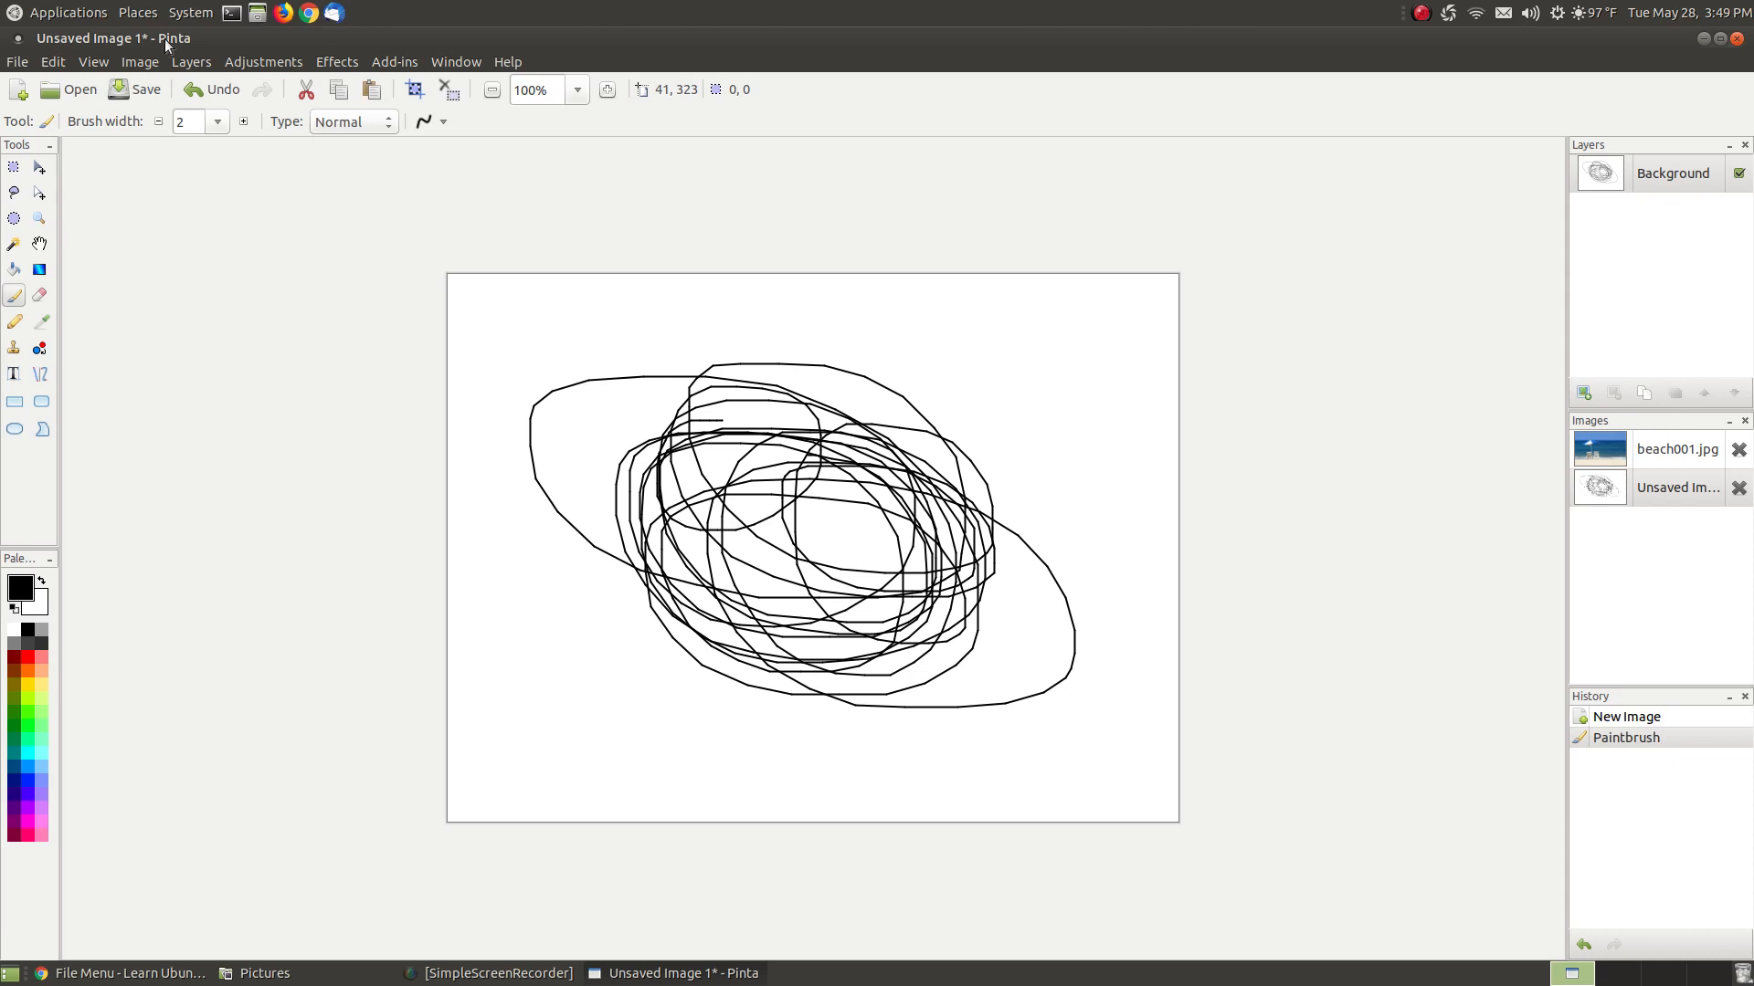
Step: Start saving the drawing in the Pictures folder with the name scribble and the JPEG image format
left_click(18, 62)
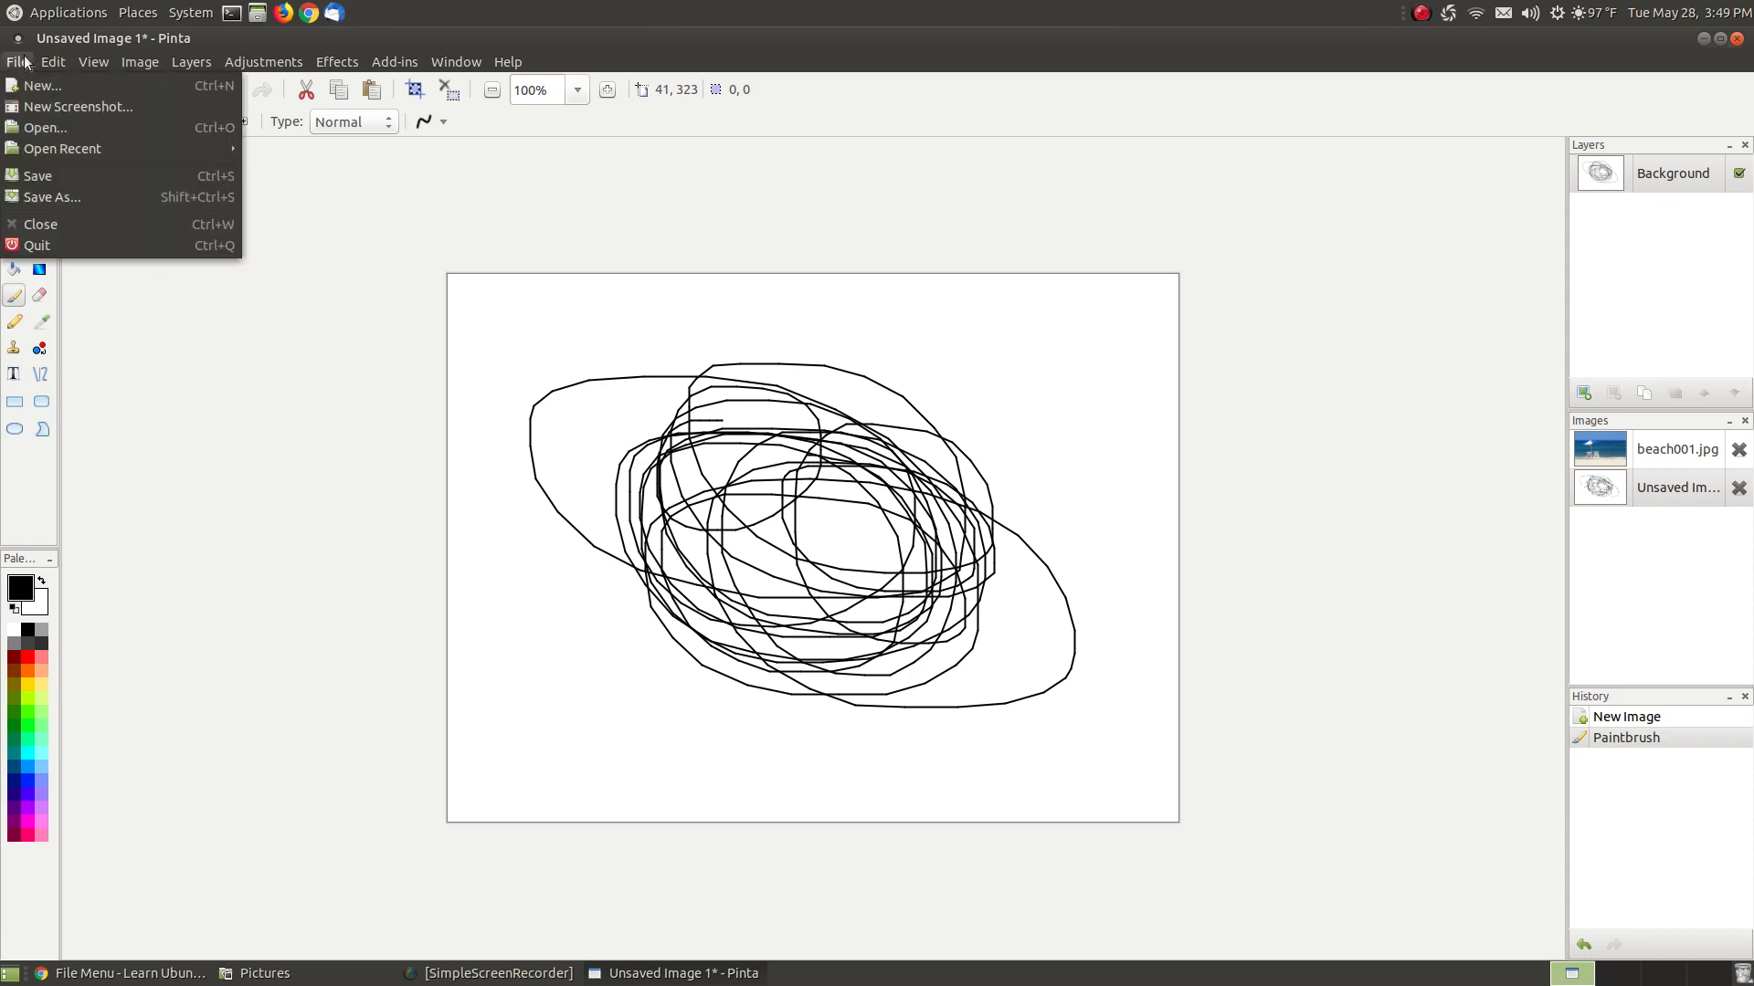
left_click(40, 176)
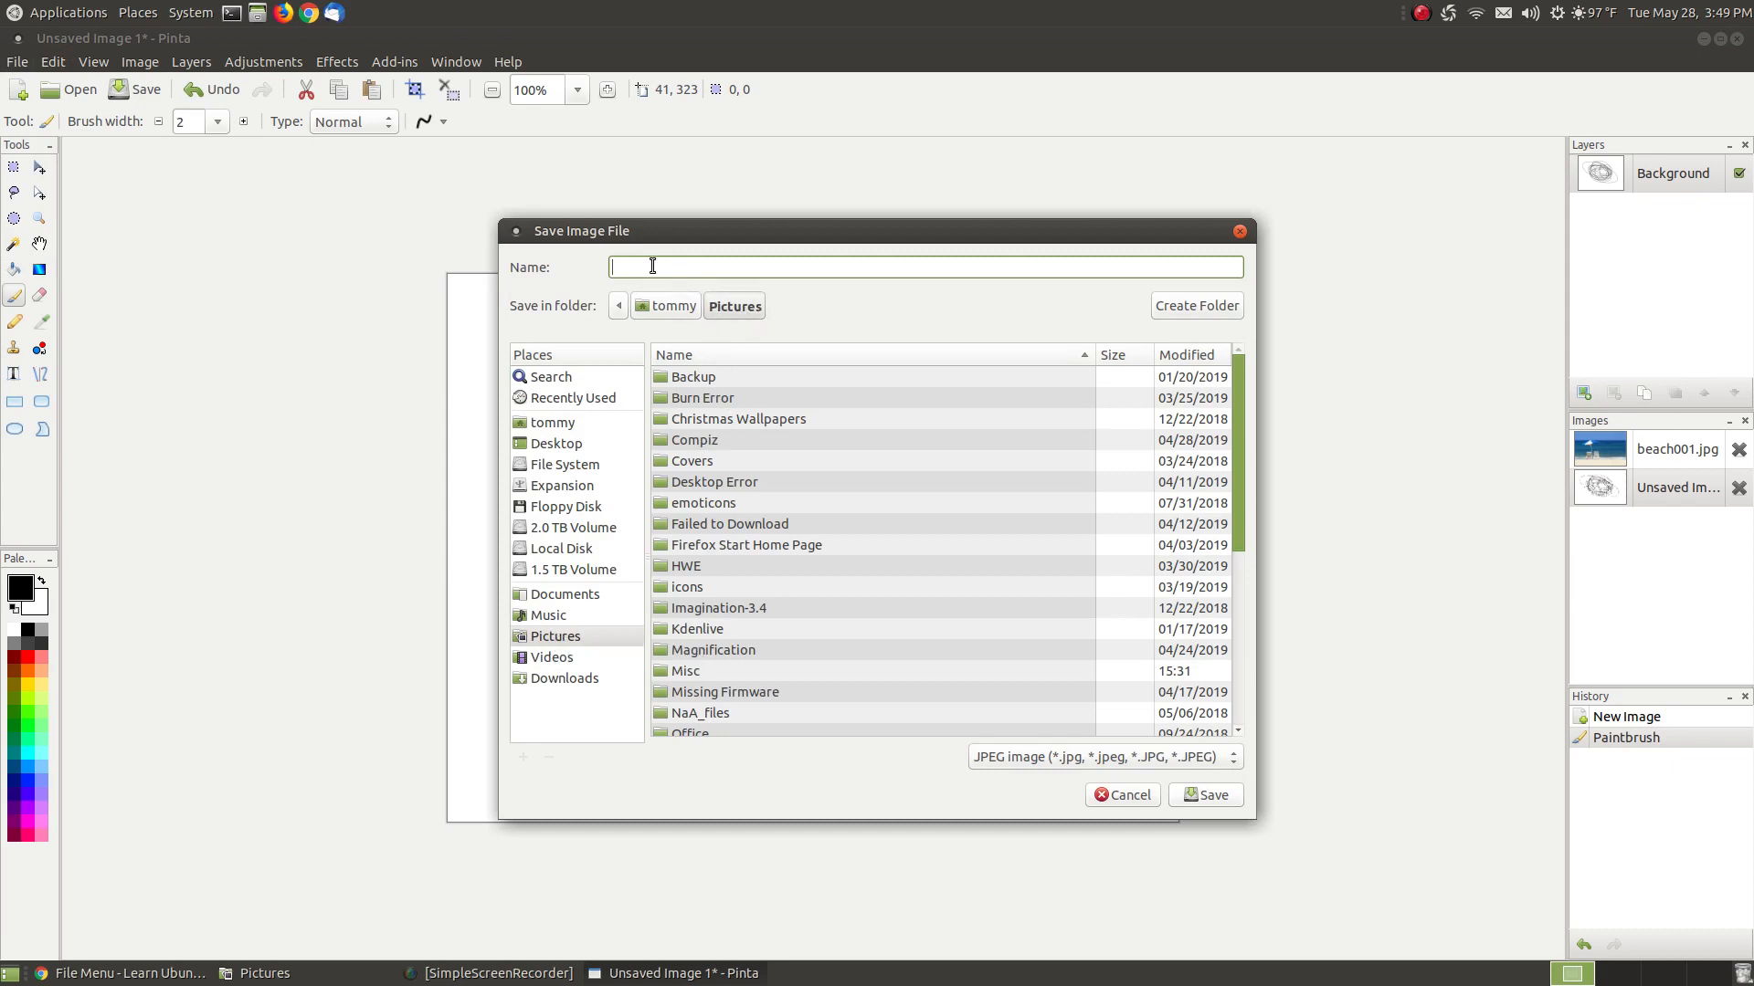
type("scribble")
left_click(1233, 758)
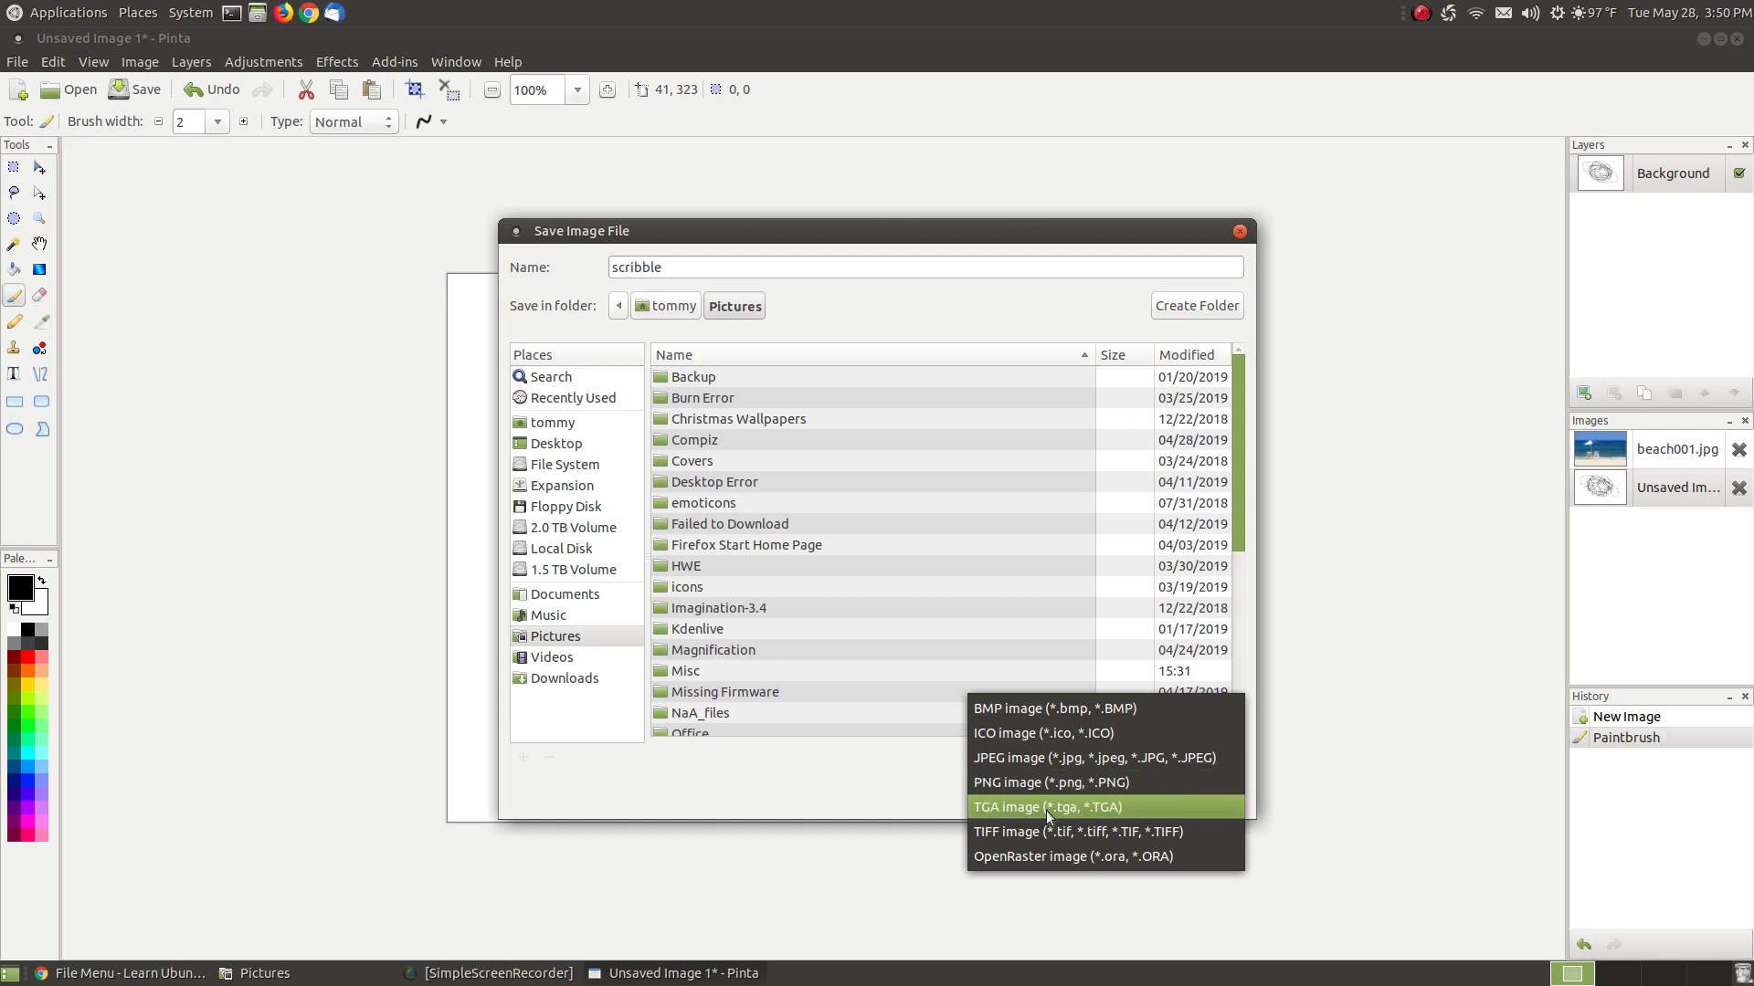
left_click(1118, 757)
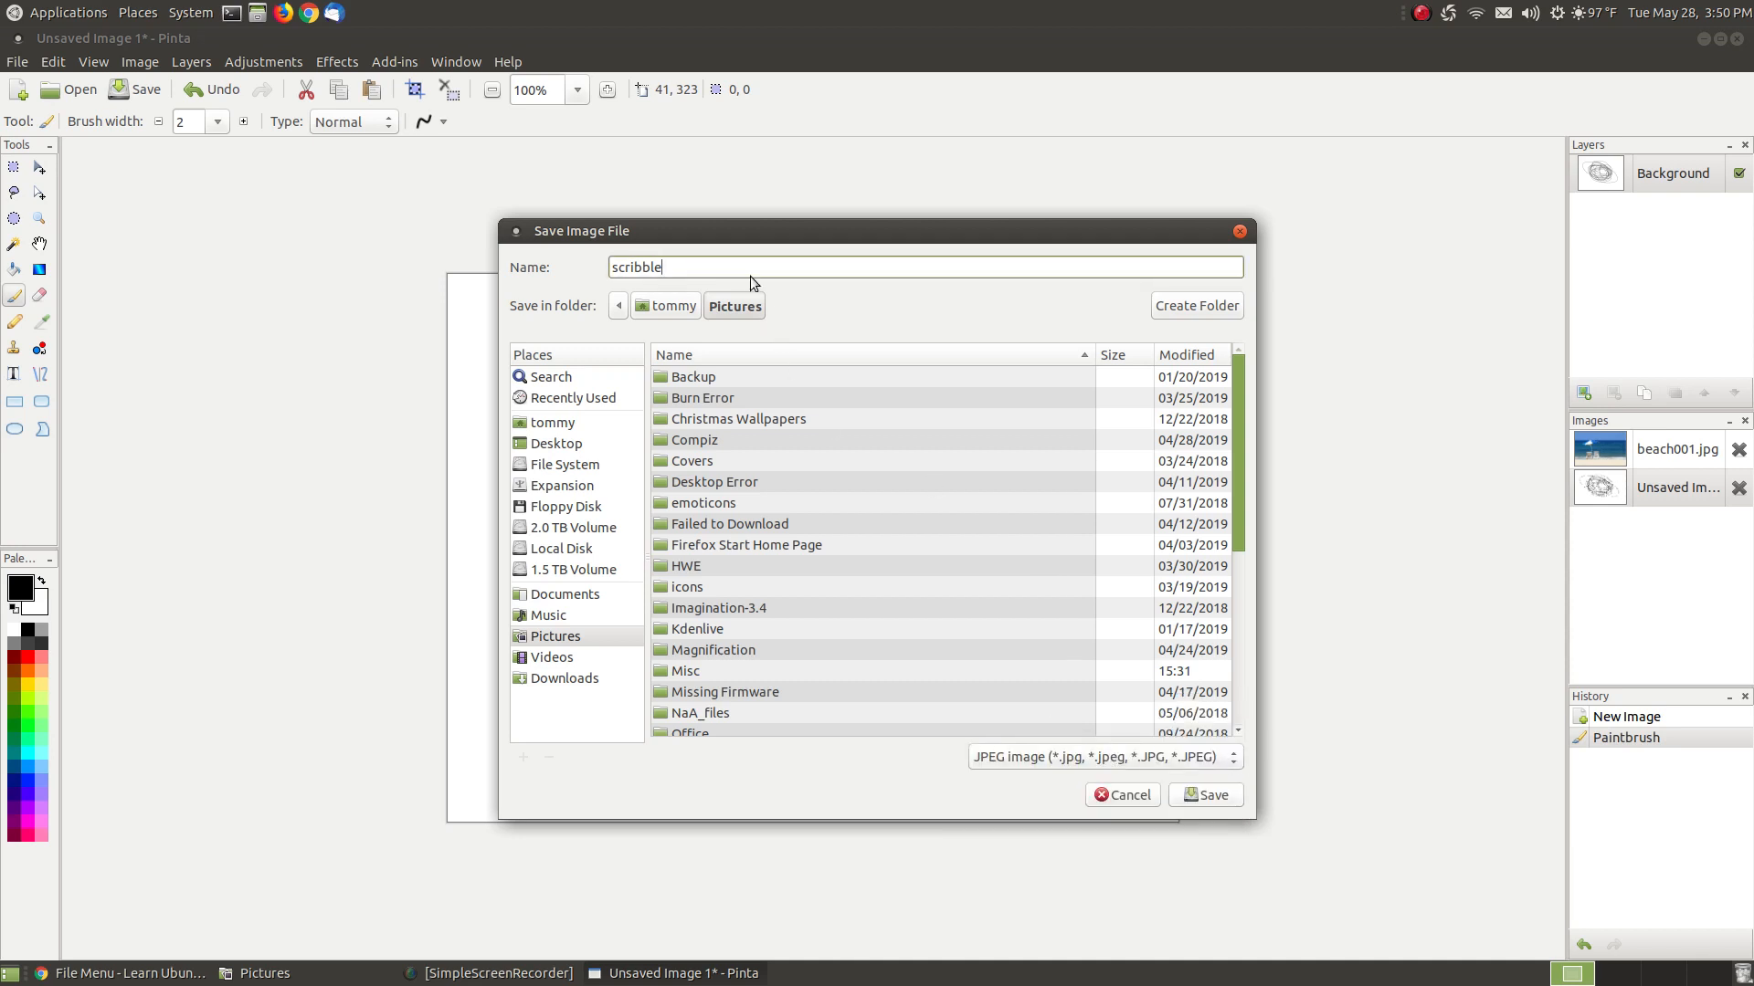
Step: Save the file with a JPEG quality of about 85 and switch to the Pictures folder window to check for it
left_click(1200, 795)
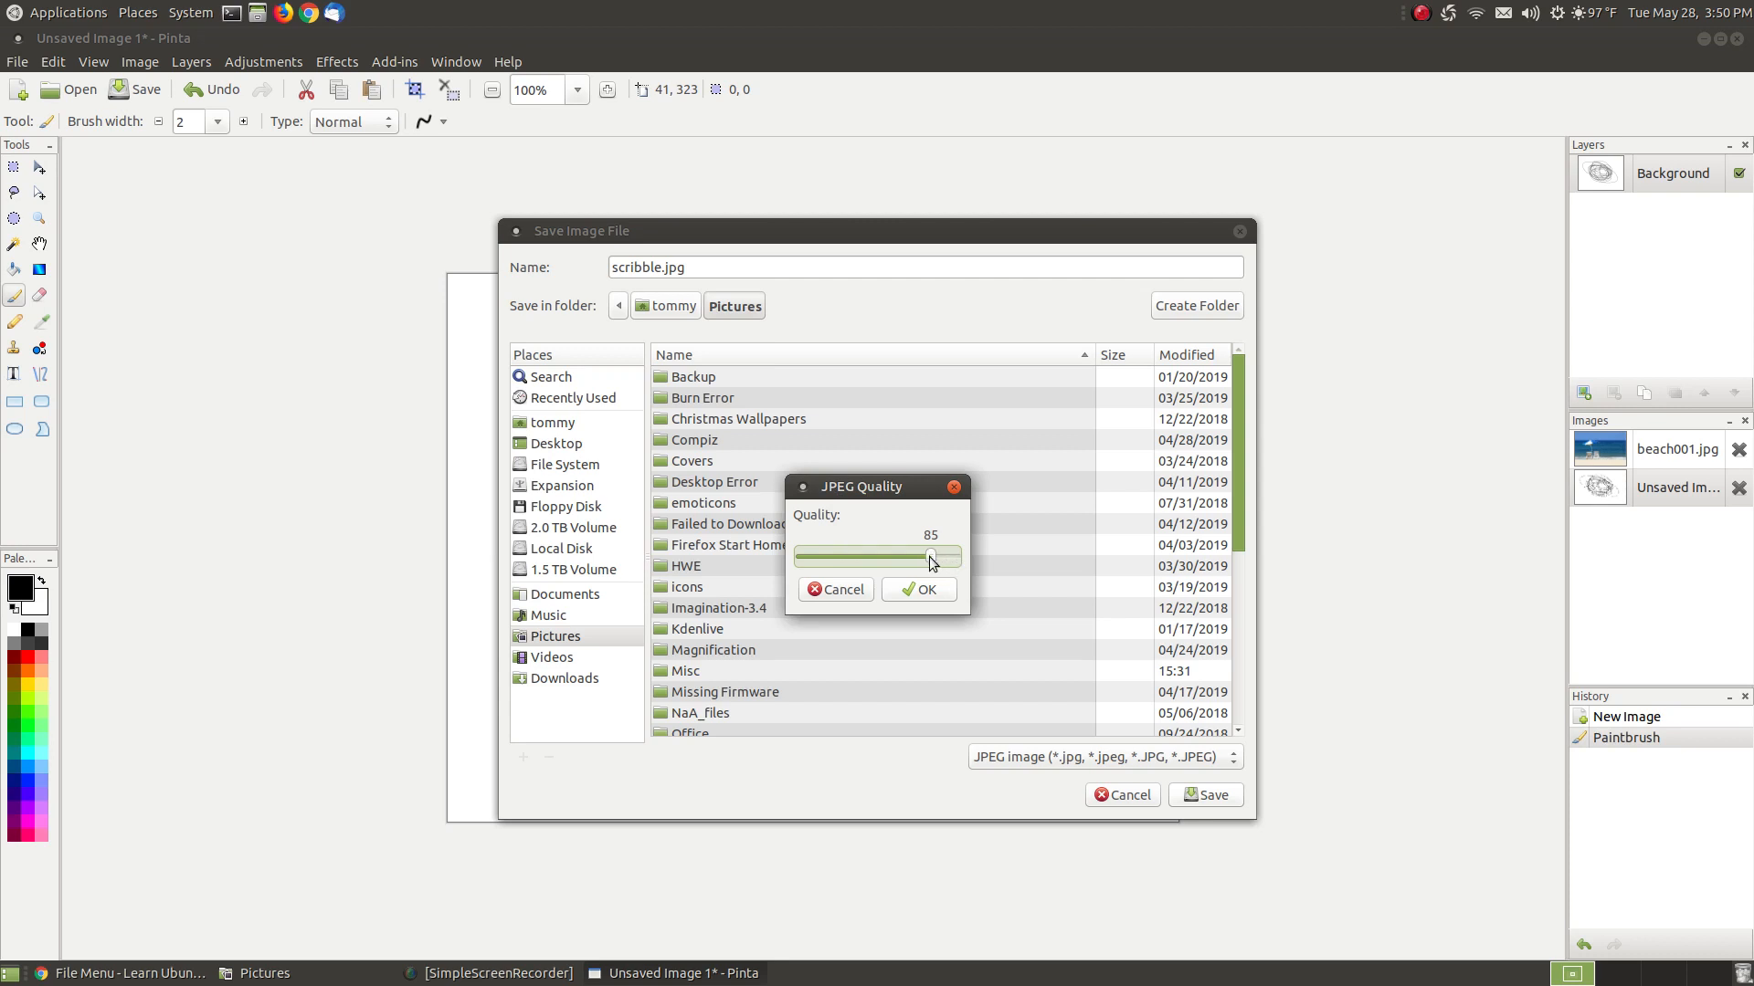
left_click_drag(930, 560, 953, 565)
mouse_move(953, 566)
left_mouse_down()
mouse_move(850, 567)
mouse_move(939, 568)
mouse_move(932, 554)
left_mouse_up()
left_click(902, 591)
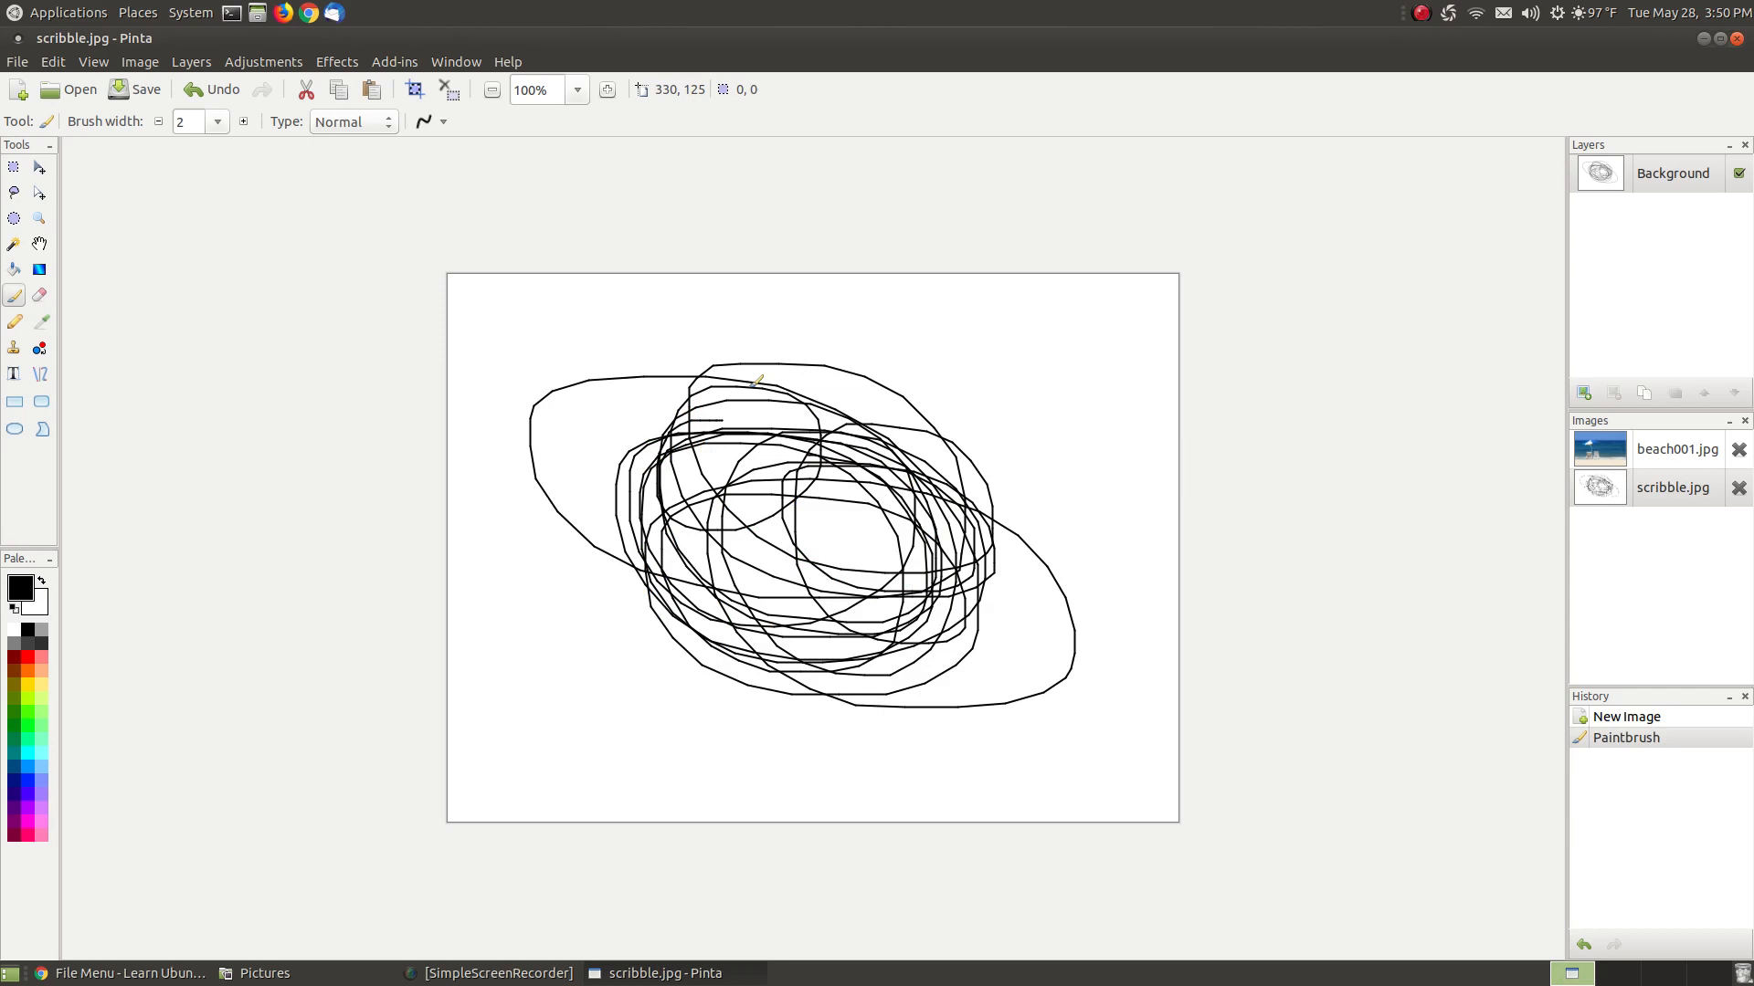
left_click(261, 973)
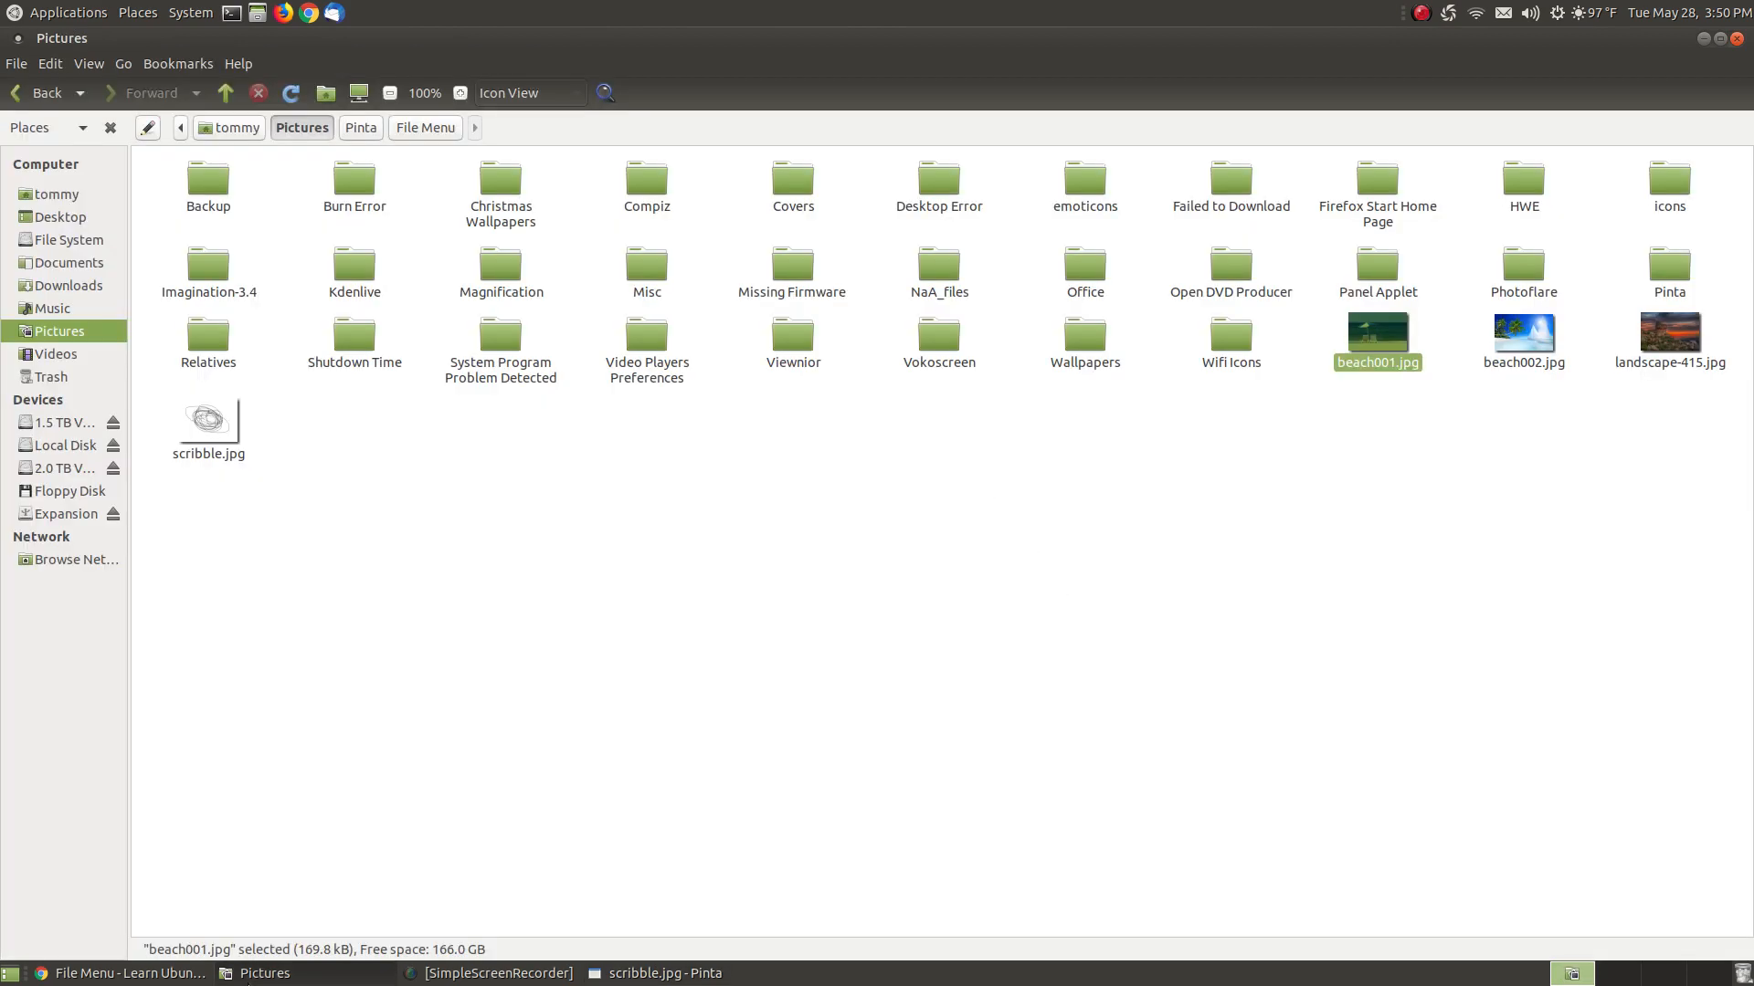
Step: Open scribble.jpg from the Pictures folder in the image viewer to check the saved drawing, and close the viewer
left_click(1315, 728)
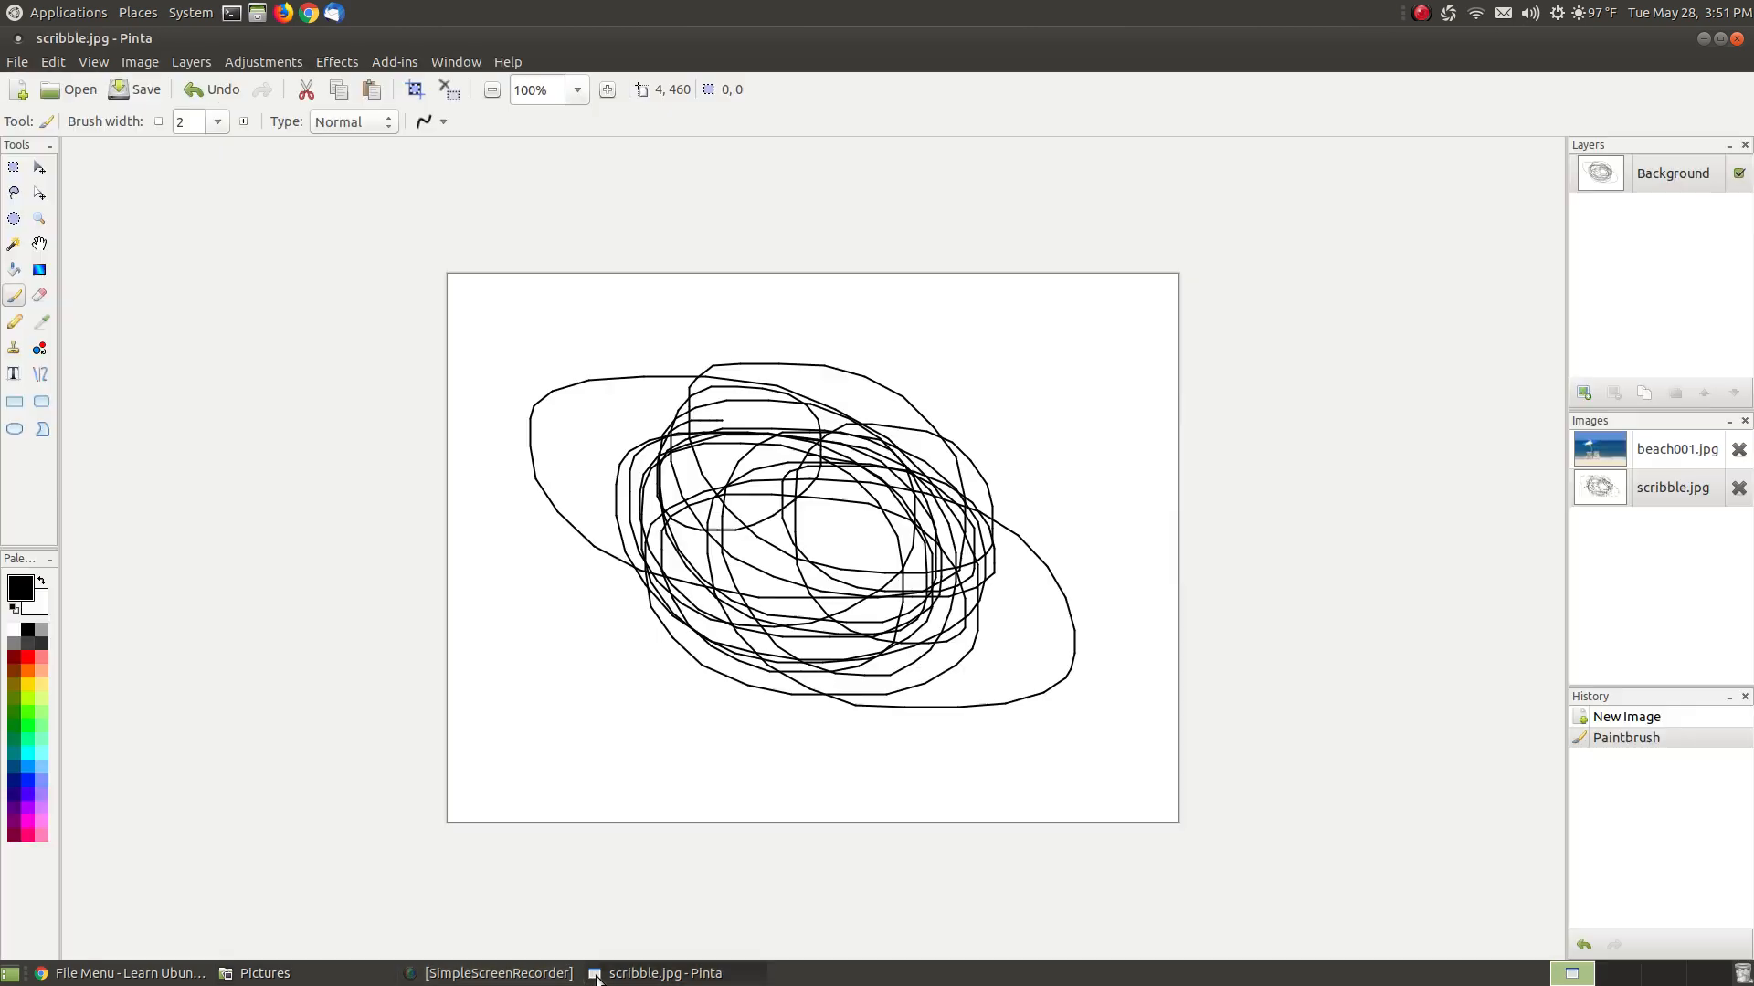
left_click(640, 973)
left_click(279, 974)
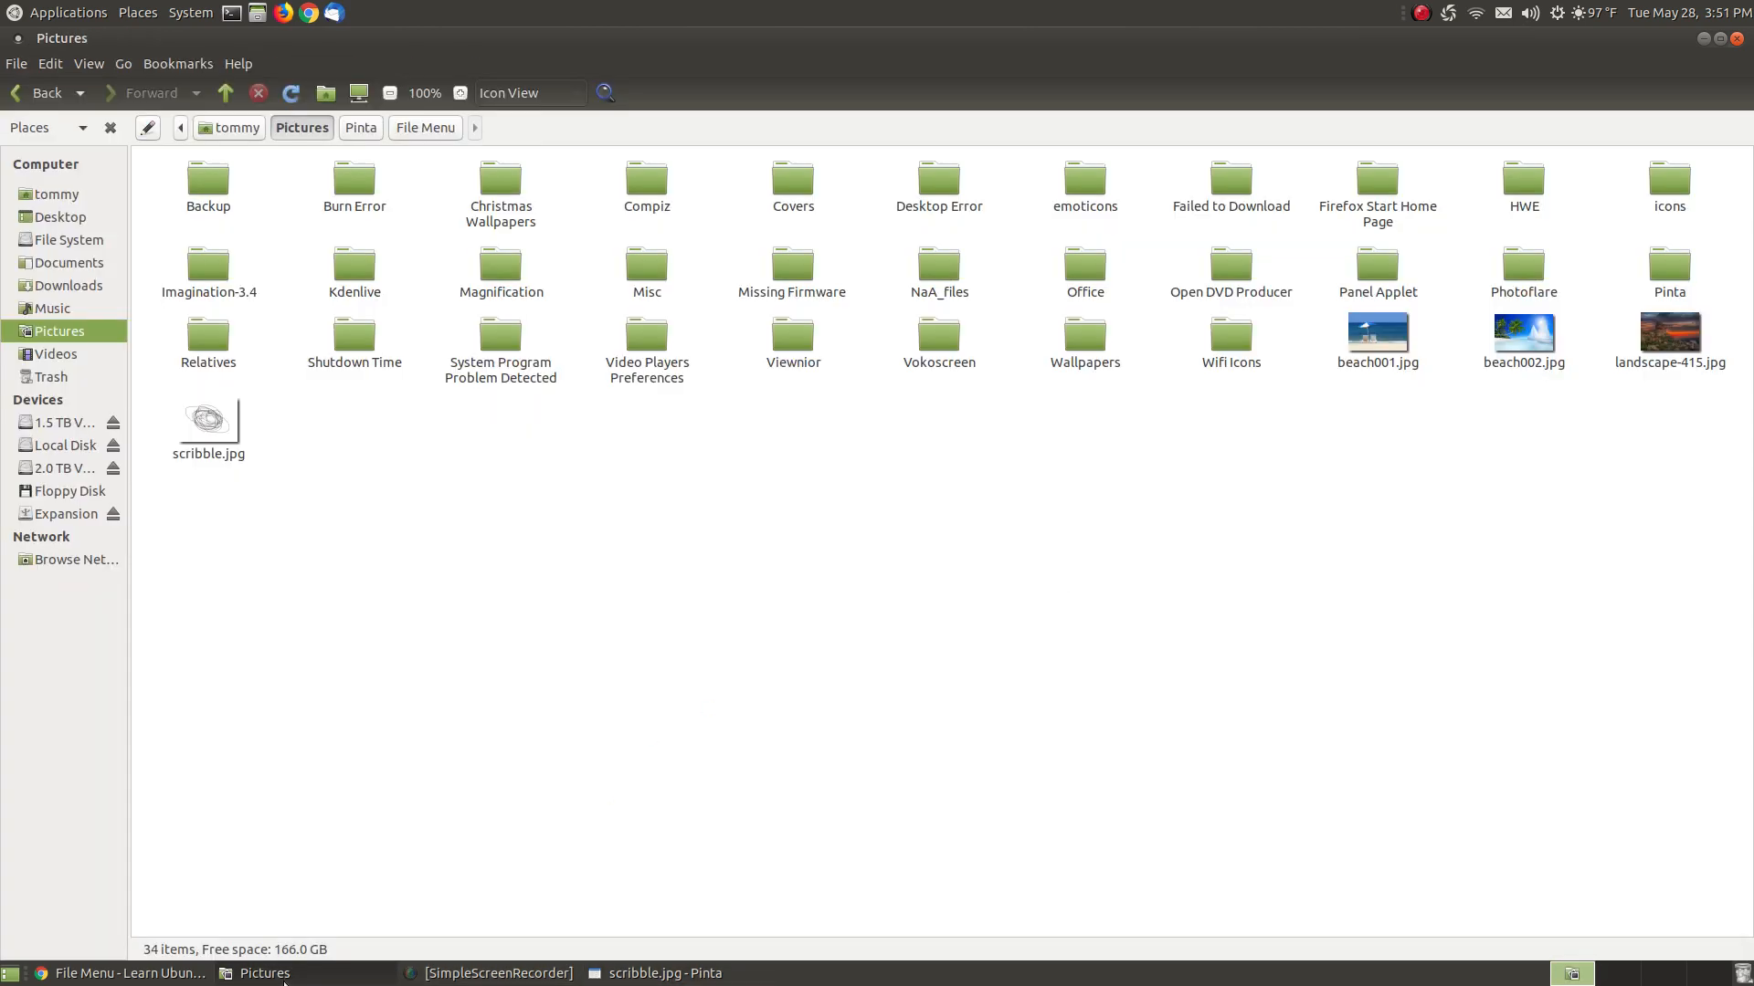
double_click(208, 420)
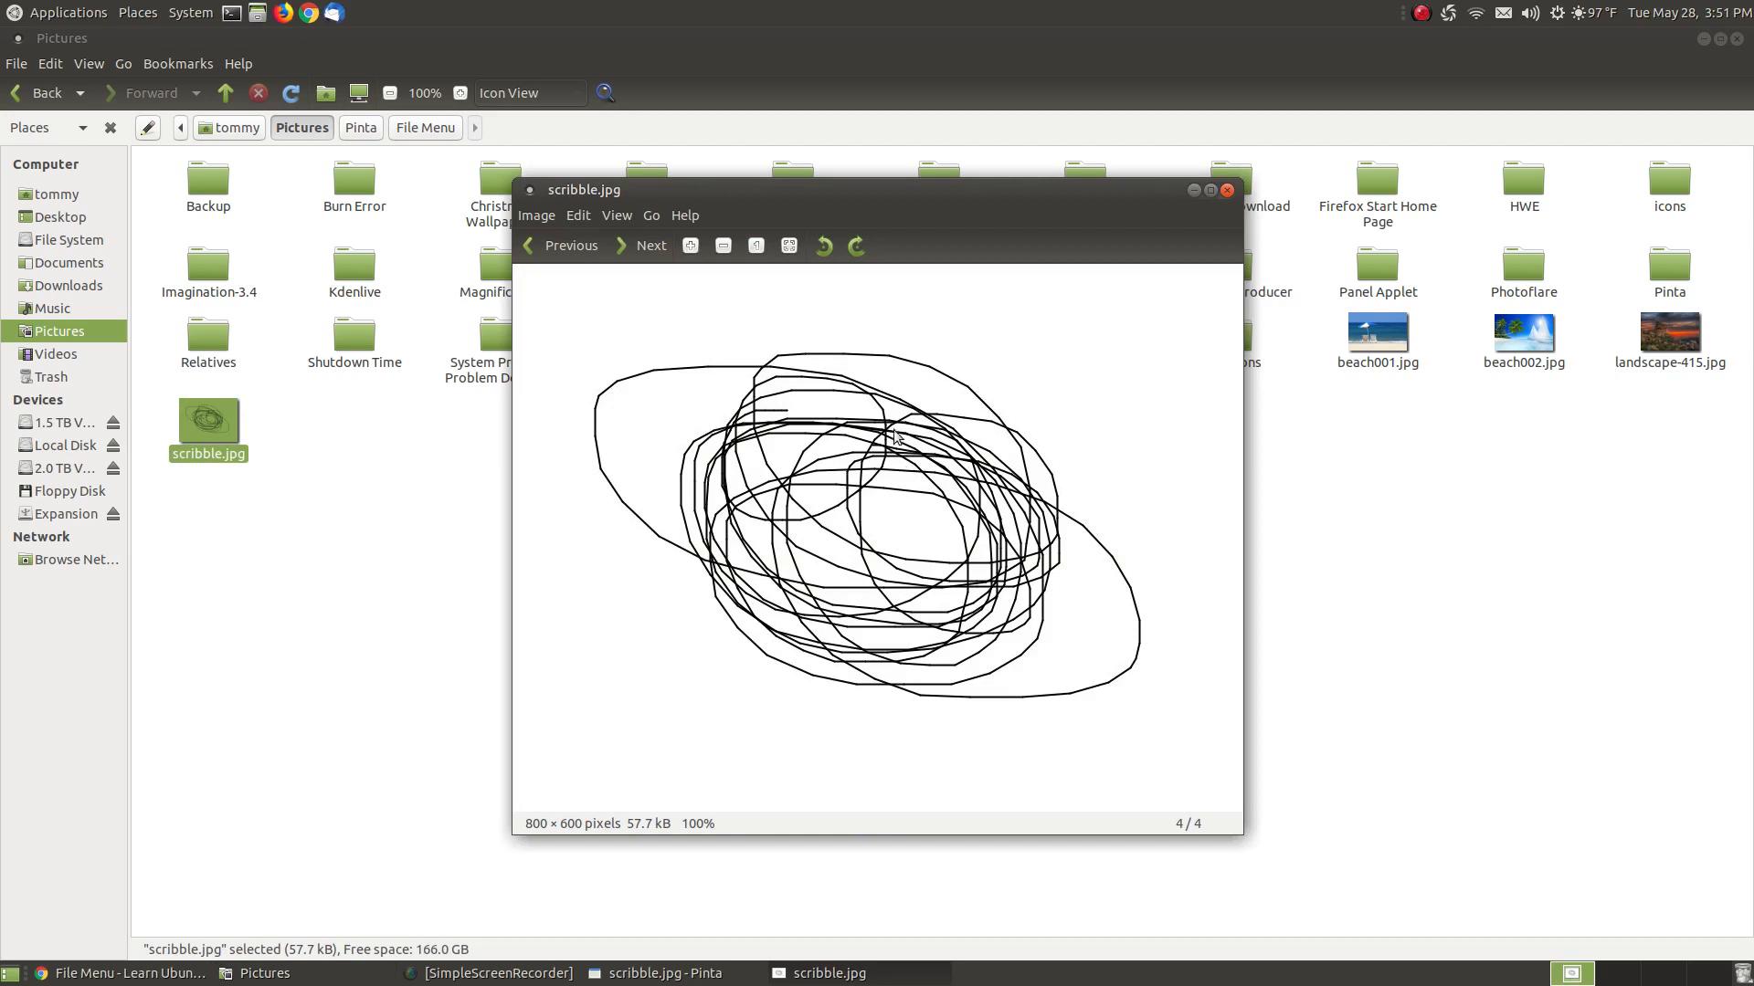
left_click(1227, 190)
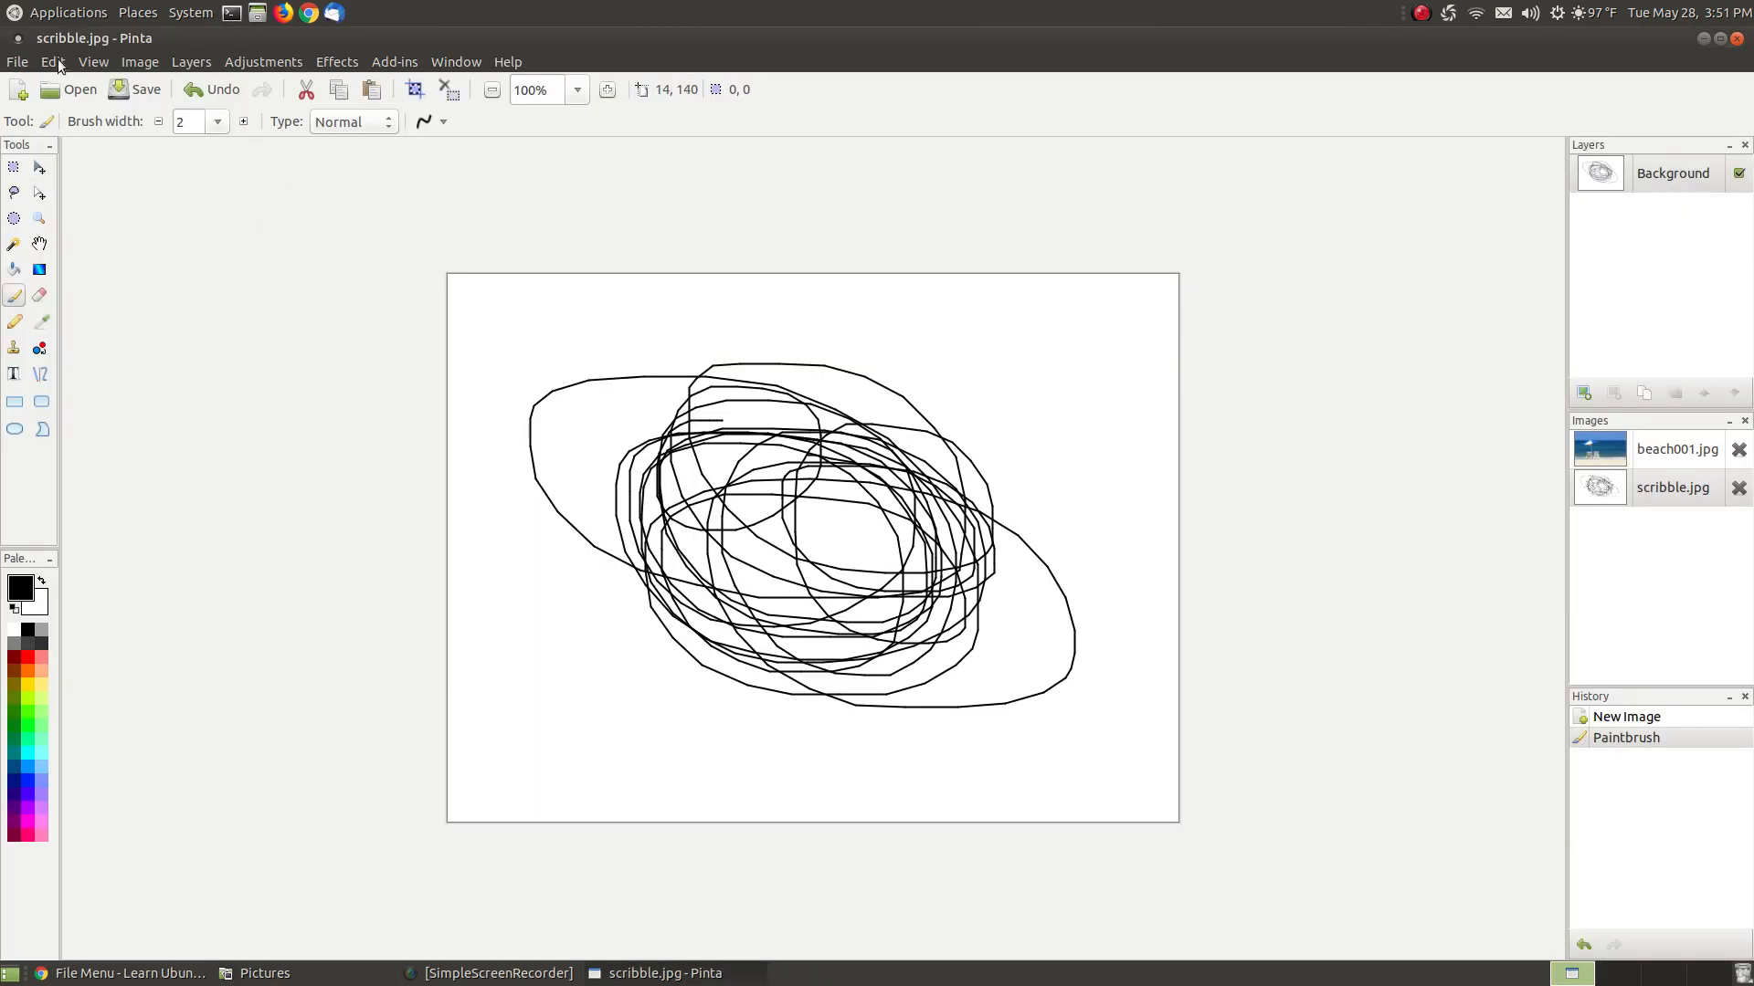
left_click(17, 61)
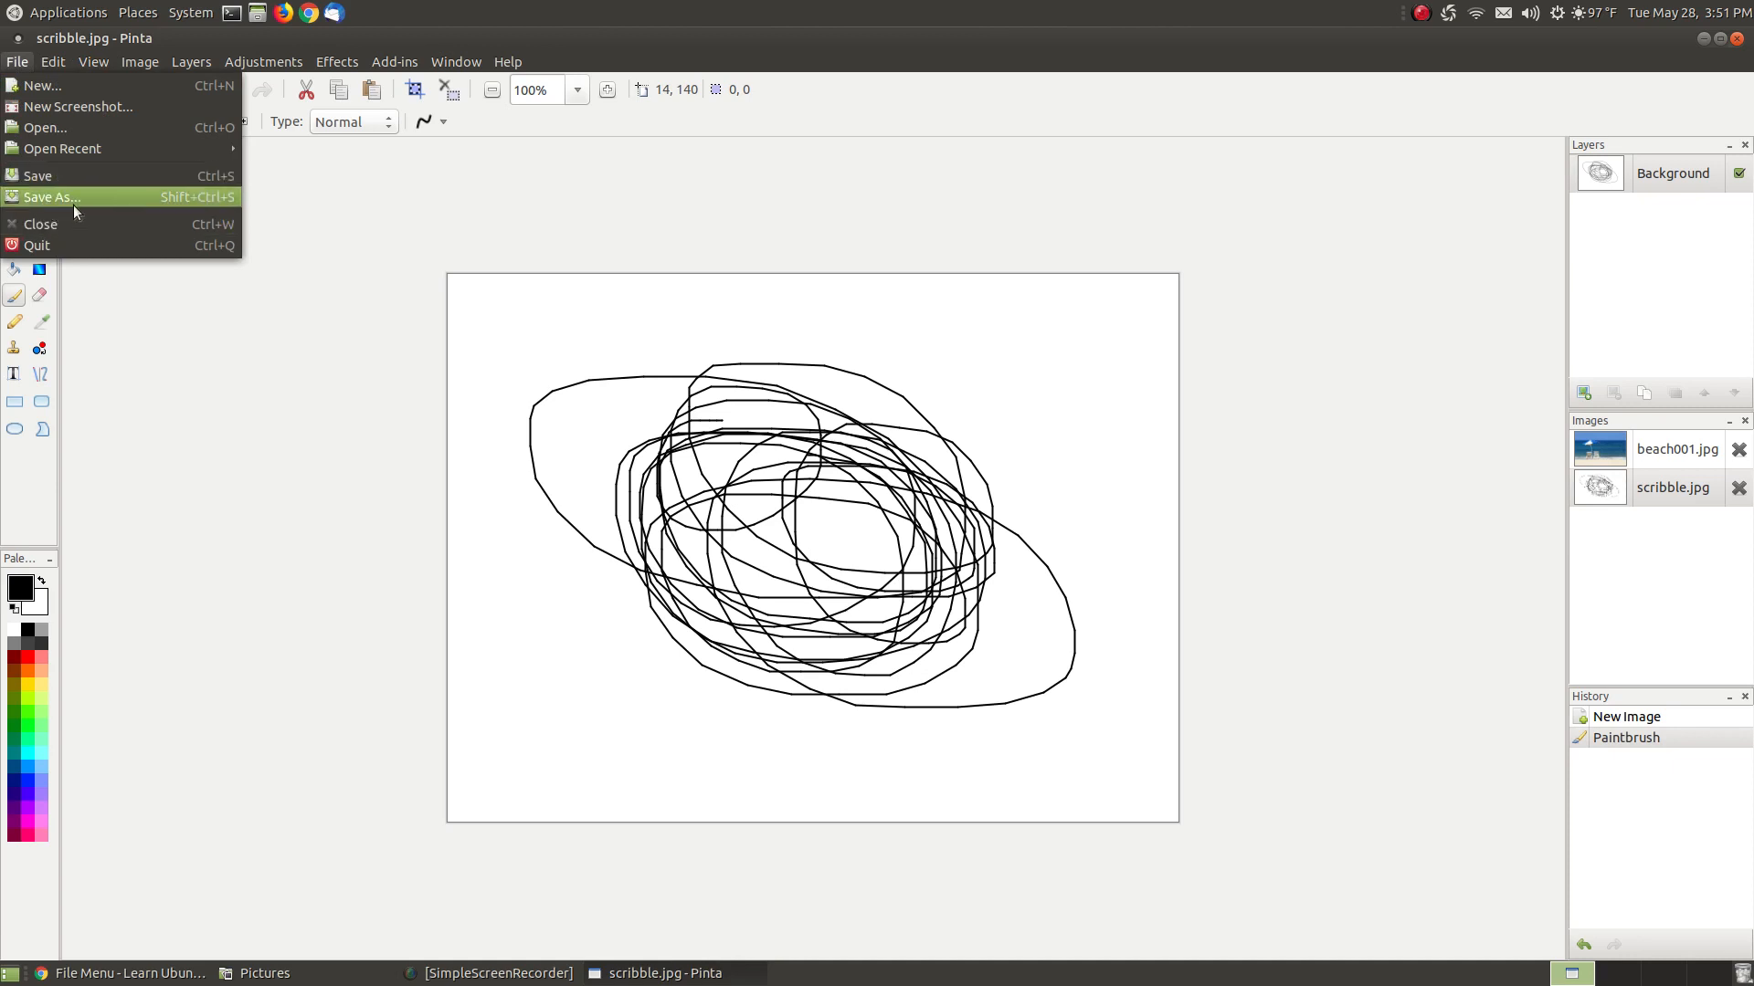
mouse_move(77, 61)
mouse_move(16, 61)
left_click(923, 397)
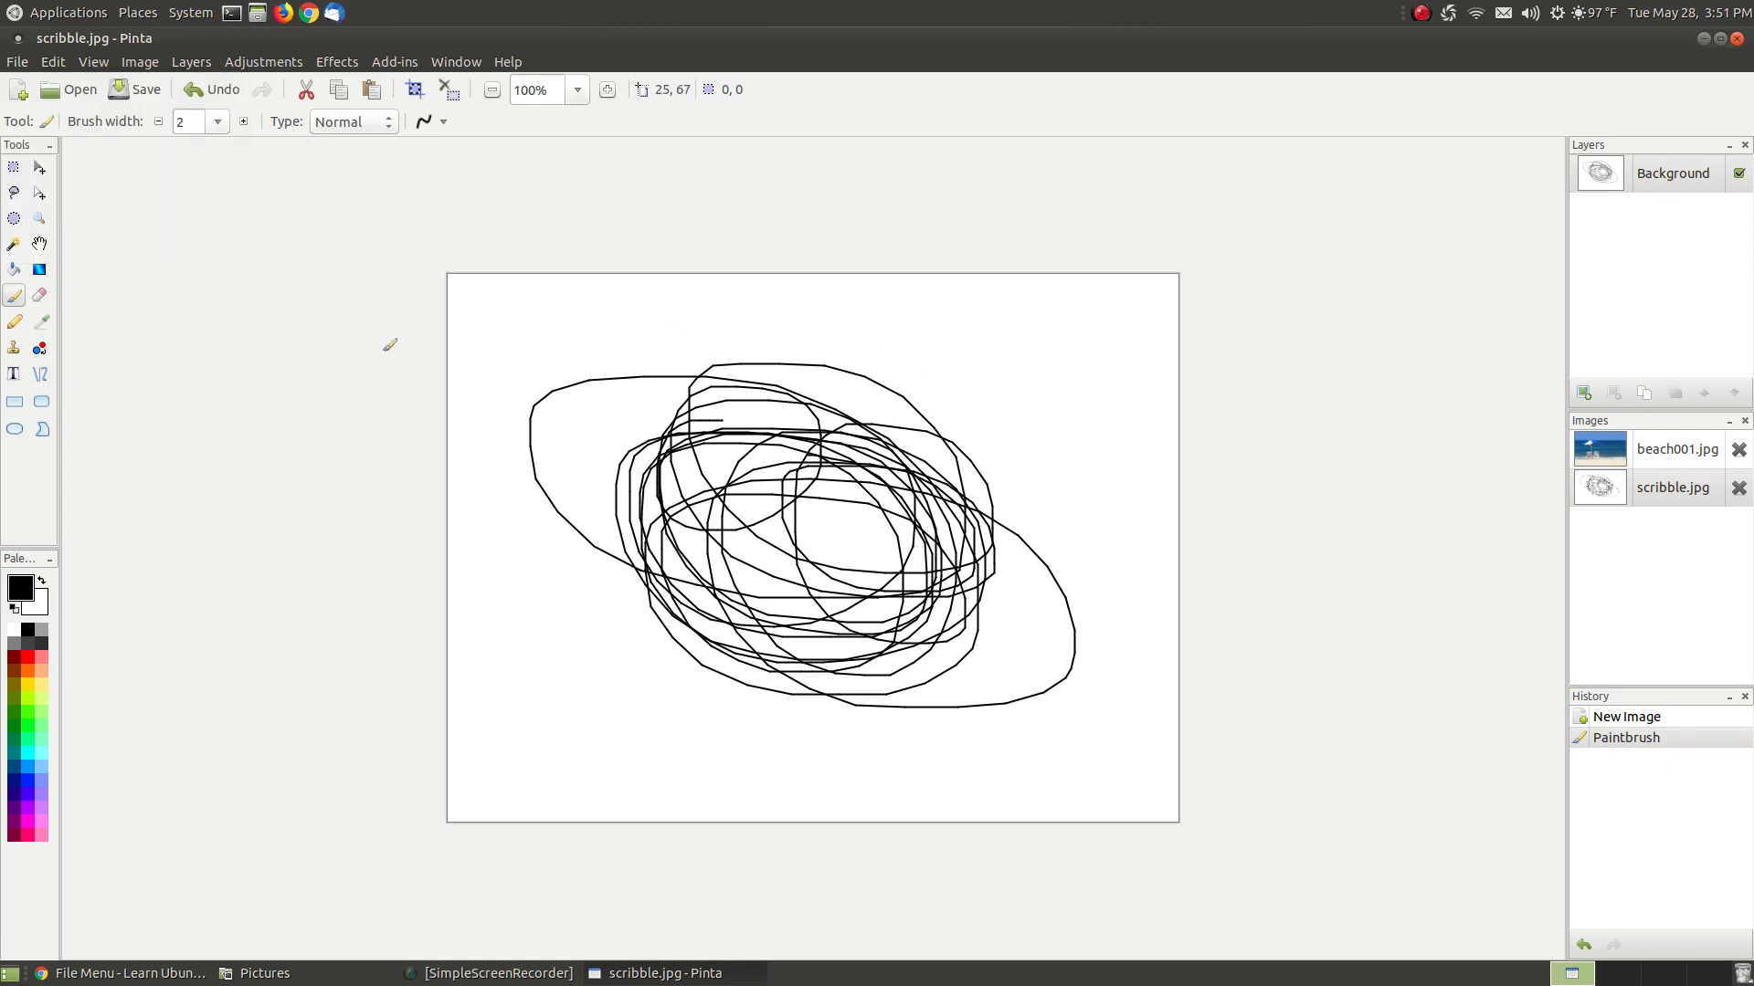
Step: Draw a wide black zigzag and a set of red loops over the existing scribble with the Paintbrush
mouse_move(535, 322)
left_mouse_down()
mouse_move(526, 356)
mouse_move(651, 666)
mouse_move(1123, 464)
mouse_move(1123, 509)
left_mouse_up()
left_click(24, 658)
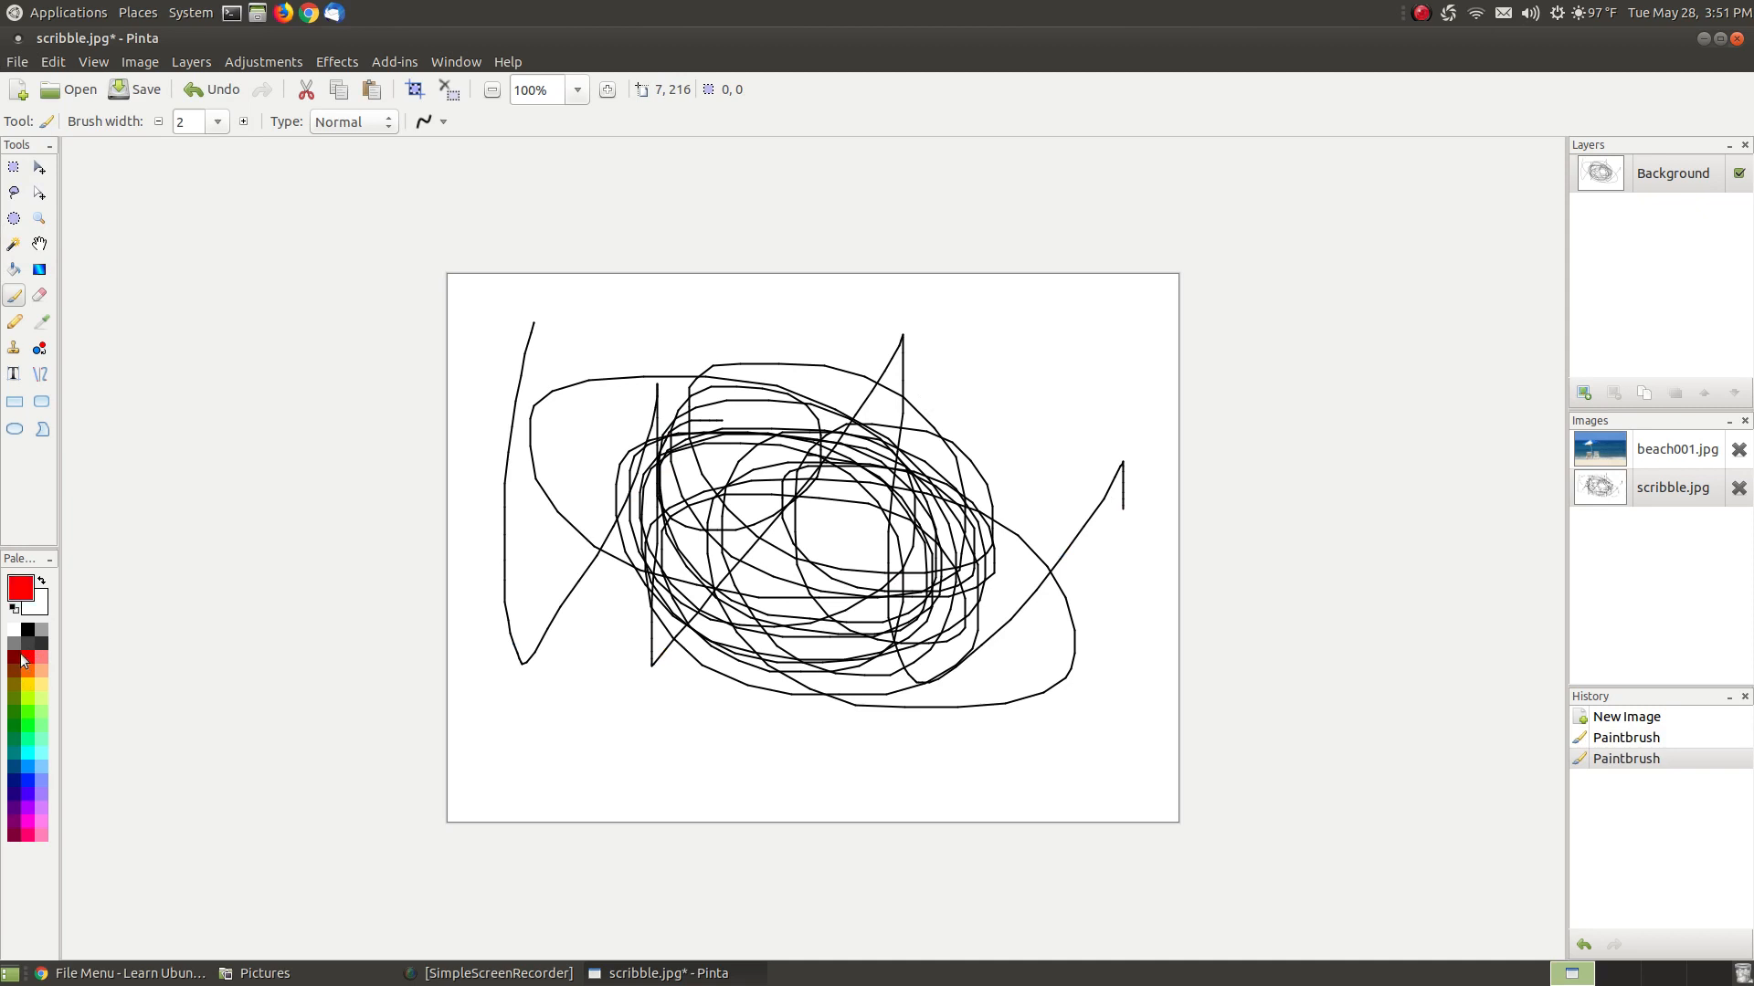
mouse_move(646, 328)
left_mouse_down()
mouse_move(913, 529)
mouse_move(653, 603)
mouse_move(832, 557)
left_mouse_up()
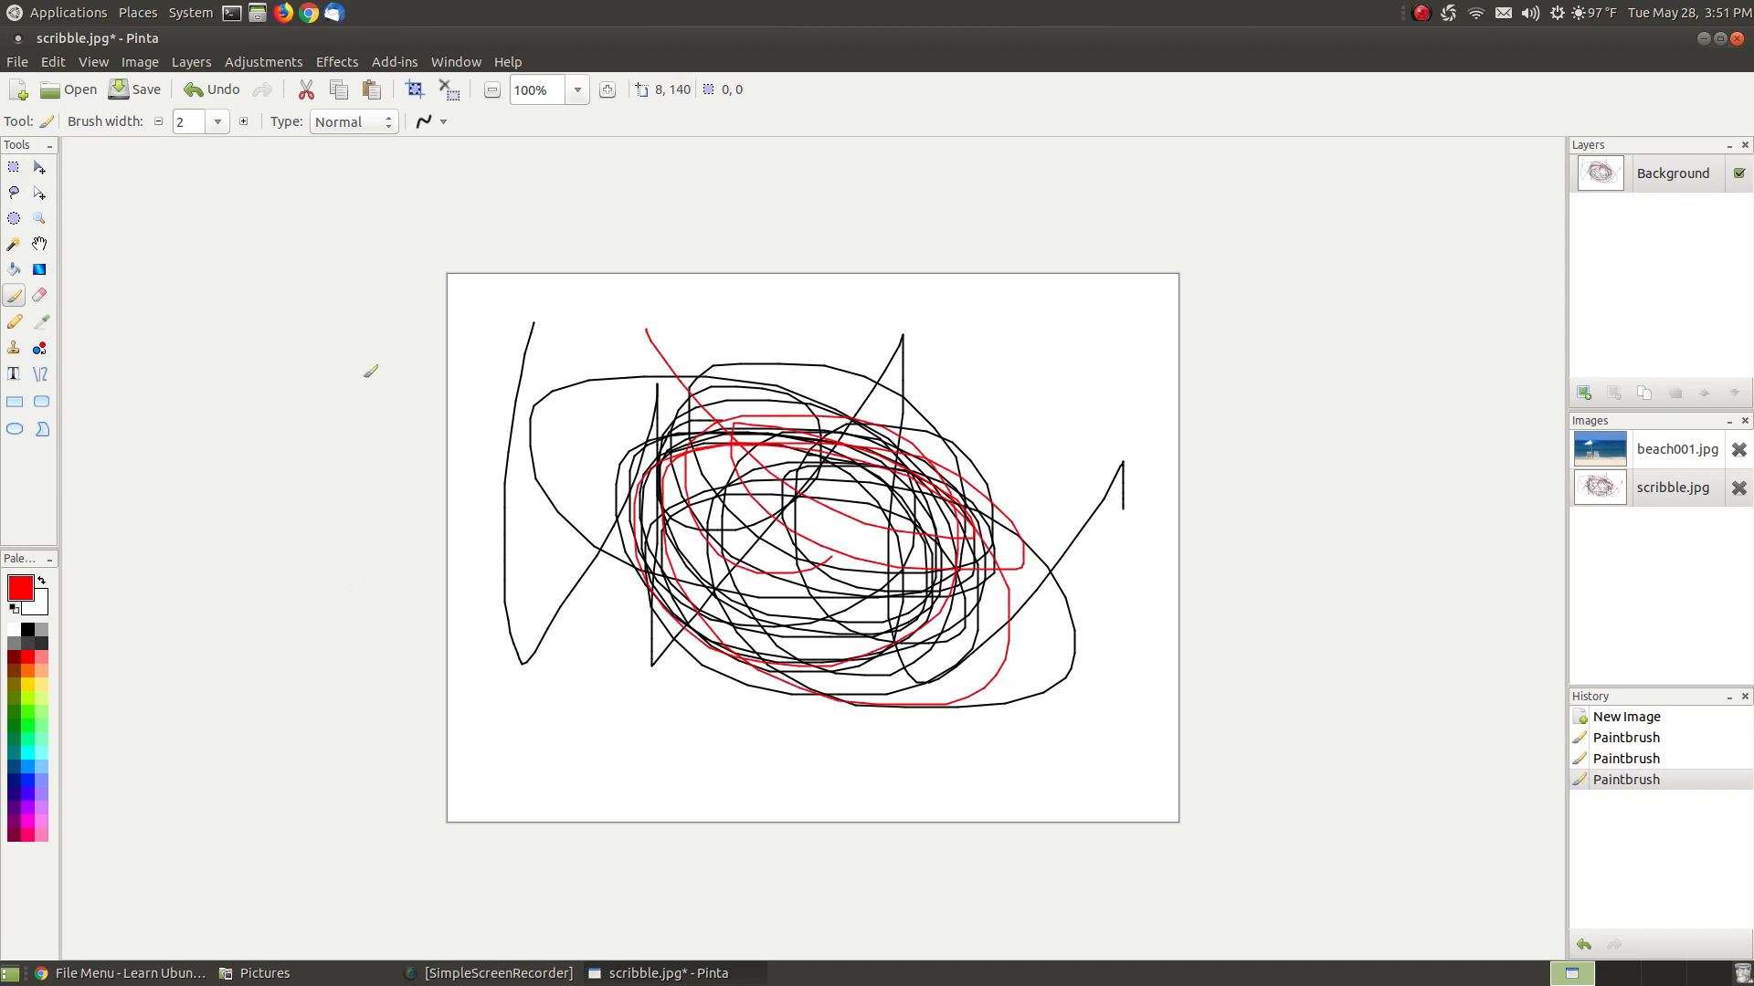
Step: Save the changes to scribble.jpg with a JPEG quality of 85
left_click(17, 62)
left_click(27, 175)
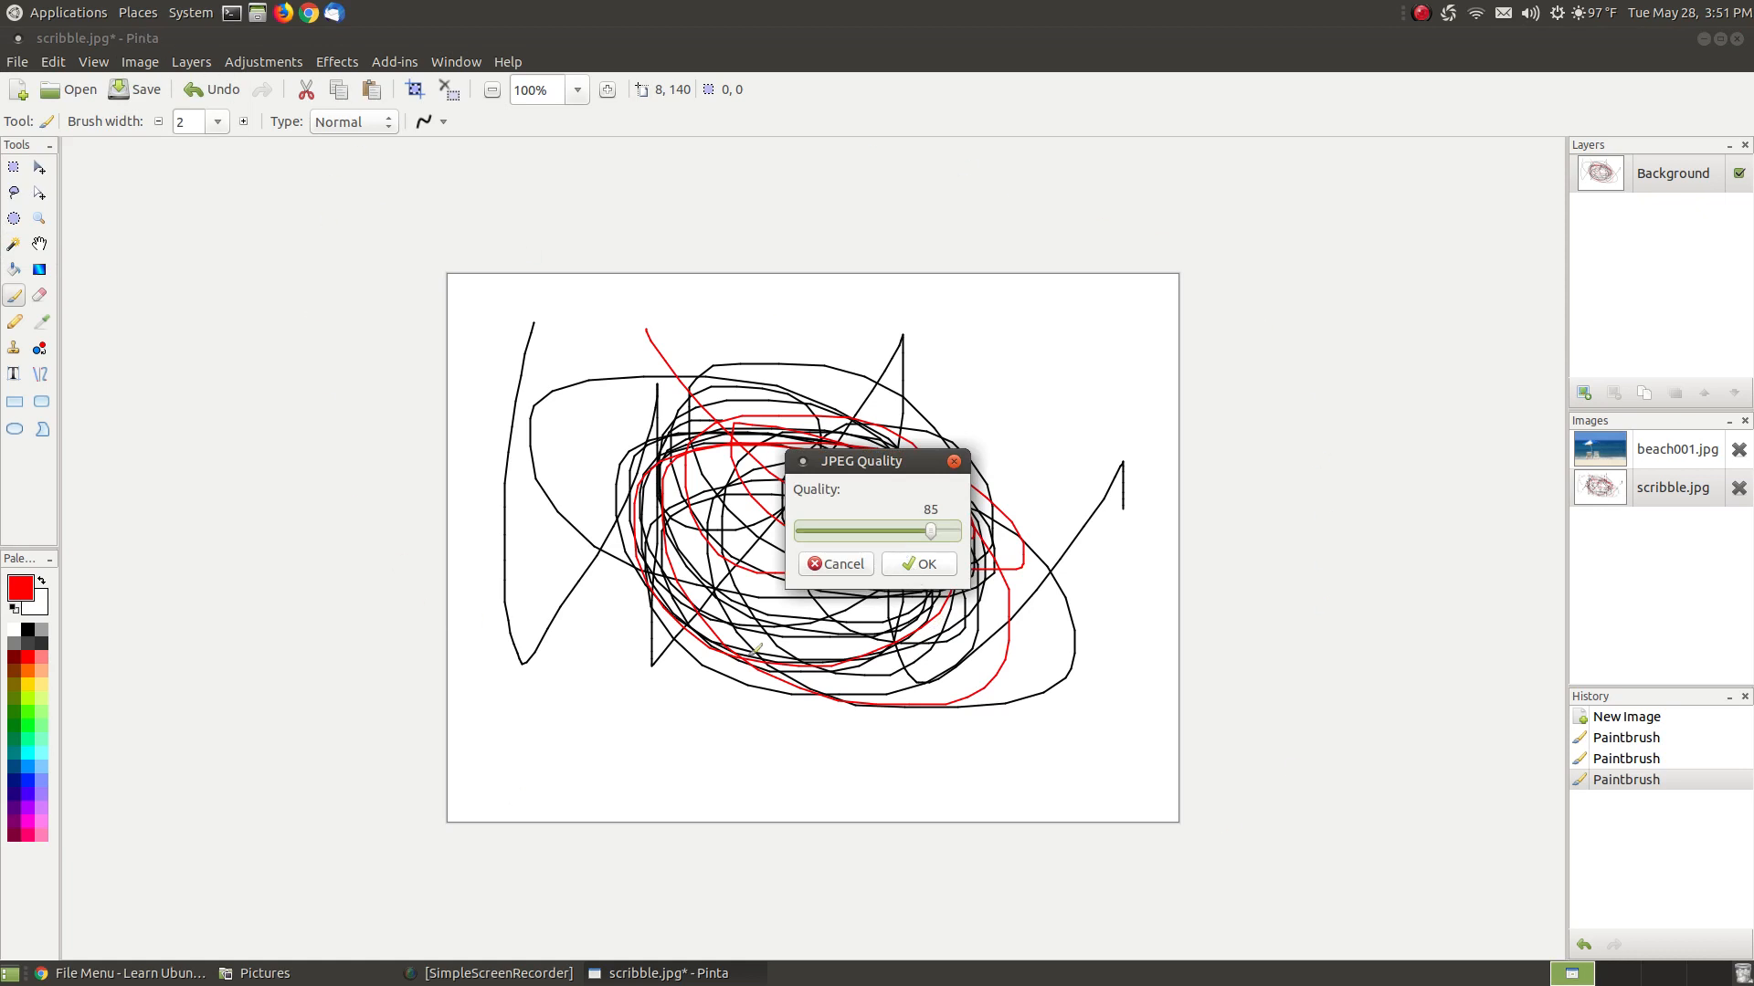
left_click(930, 563)
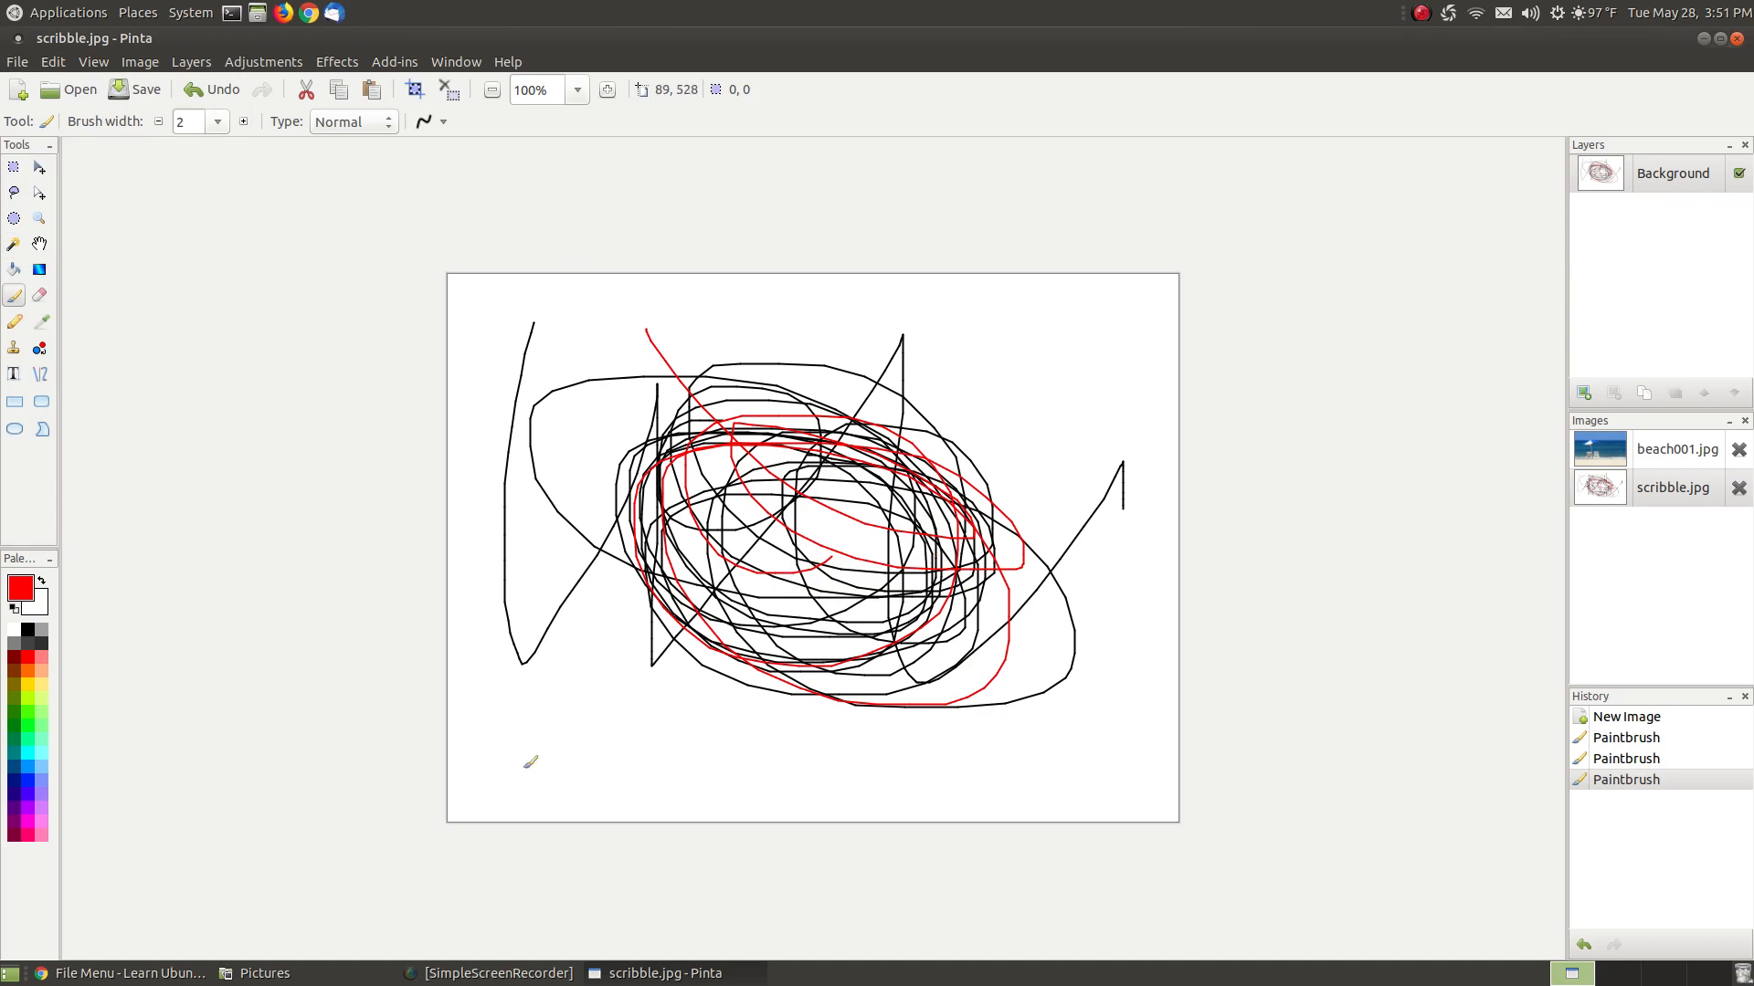
Step: Switch to the Pictures folder, view the updated scribble.jpg in the image viewer, and return to Pinta
left_click(329, 974)
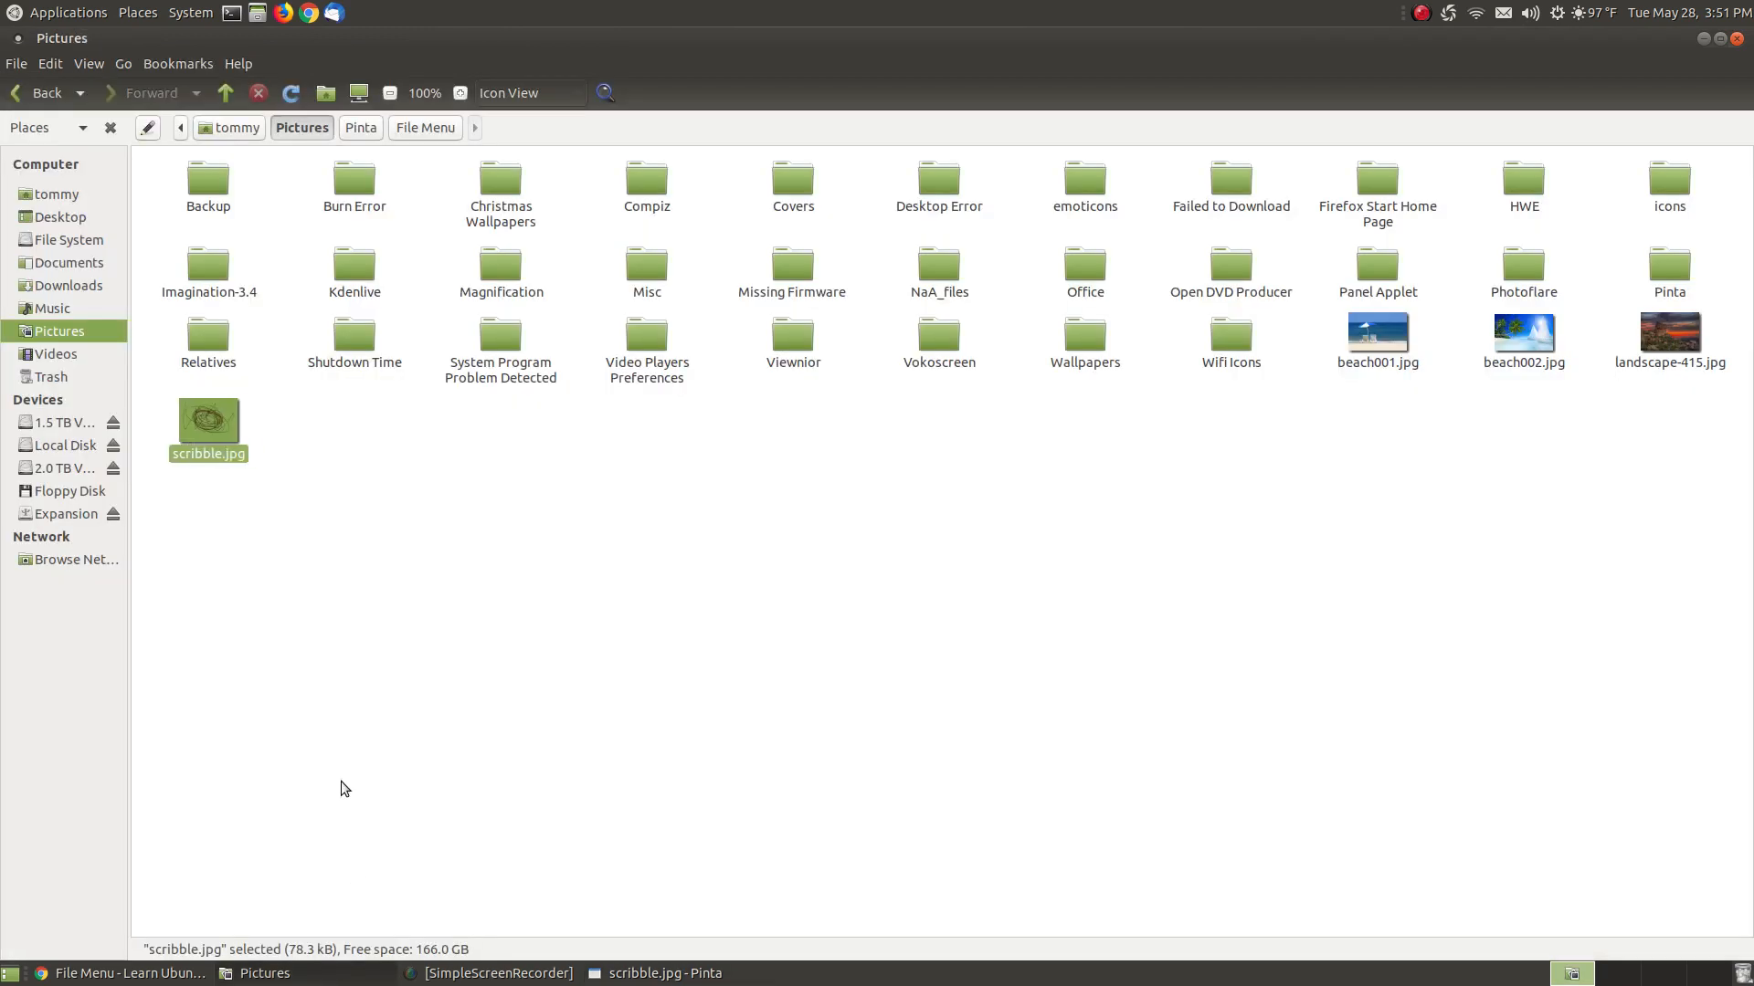
double_click(221, 423)
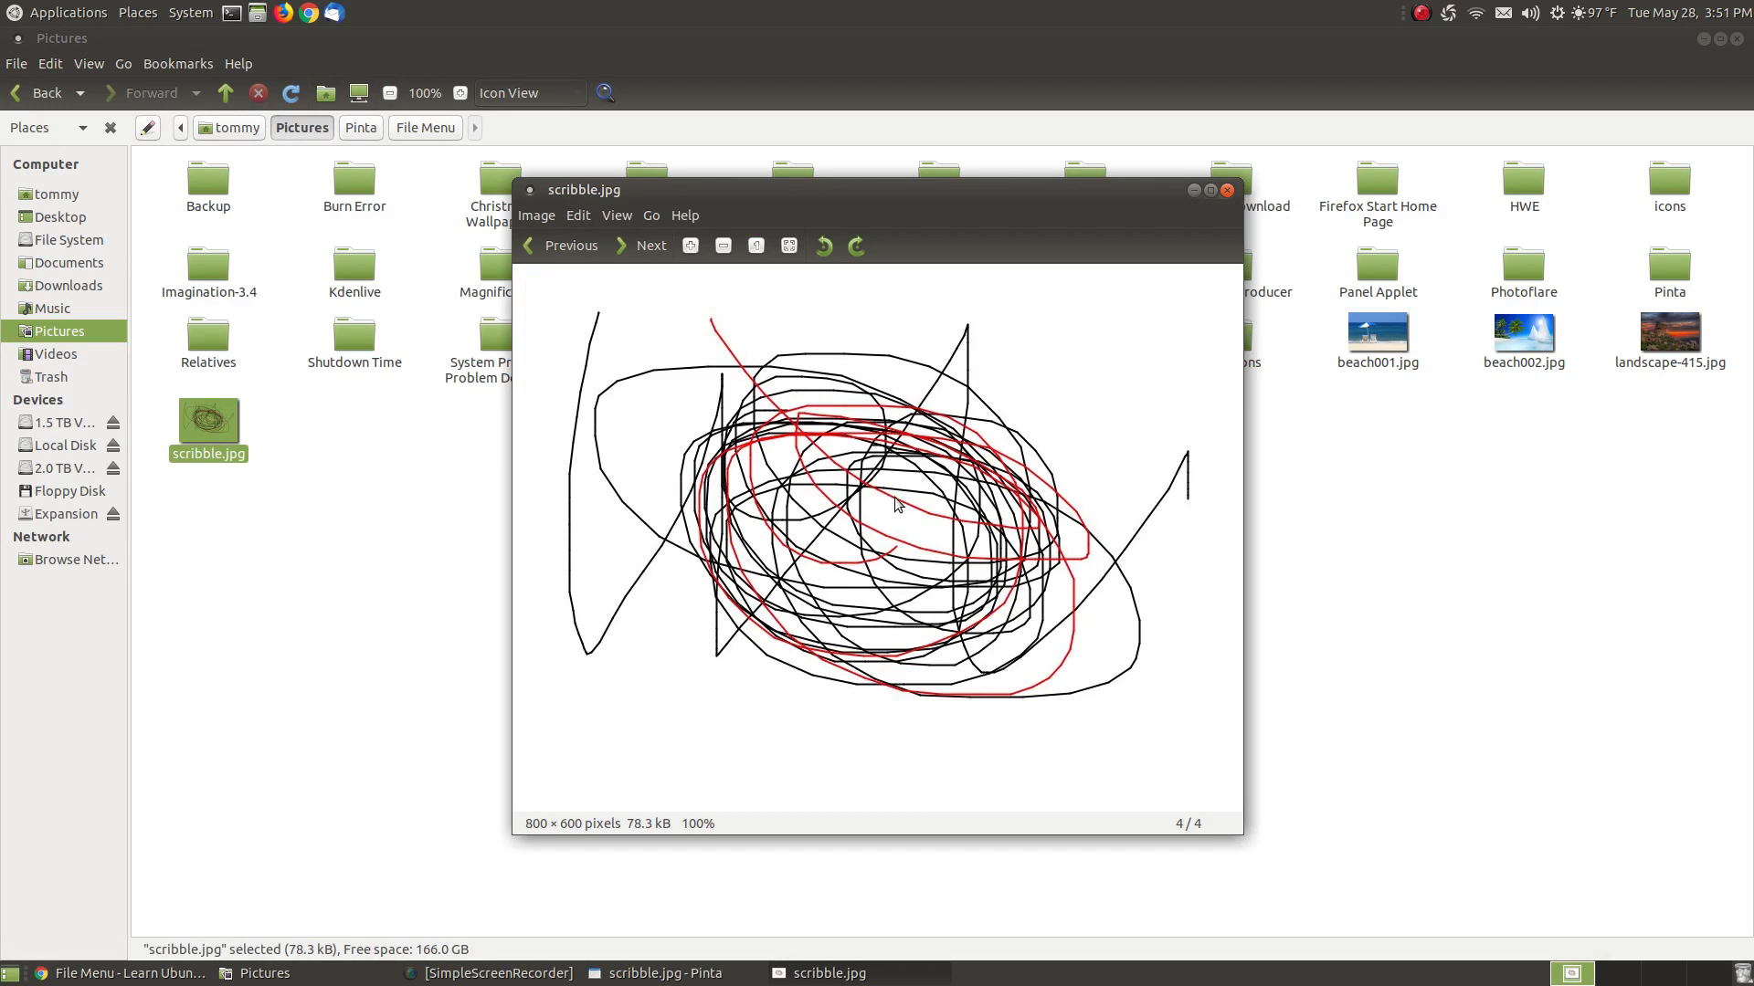
left_click(1227, 194)
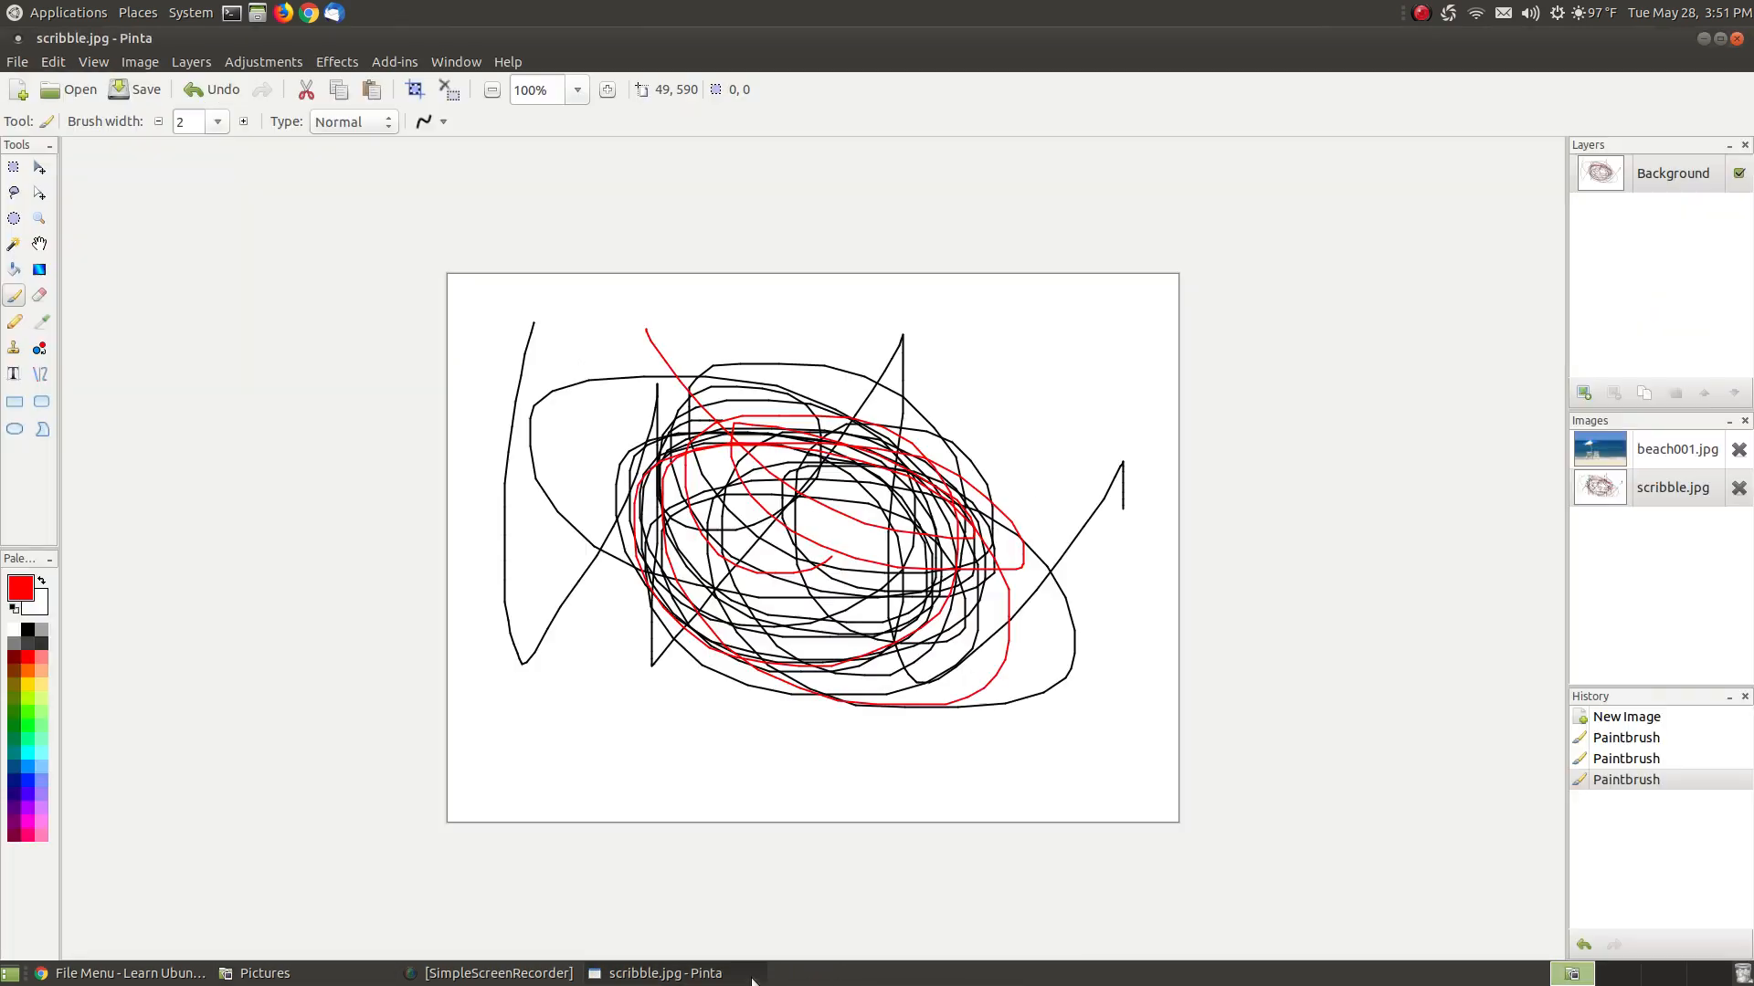
left_click(665, 974)
left_click(17, 62)
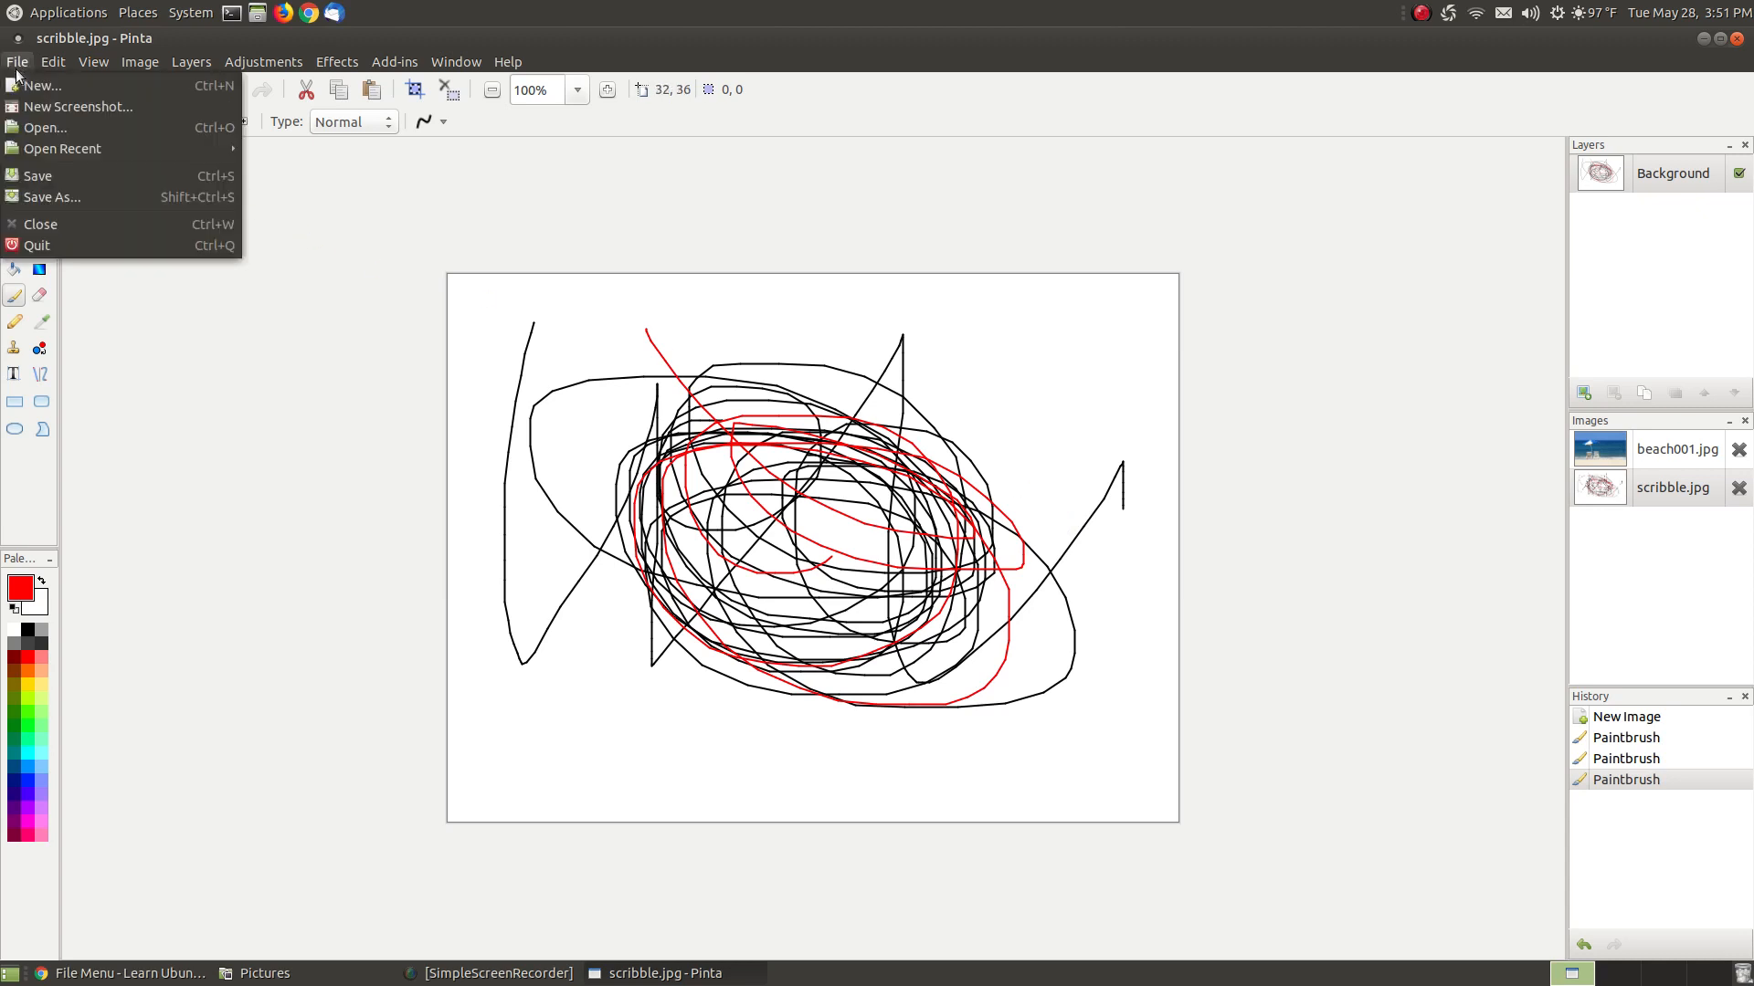
left_click(74, 197)
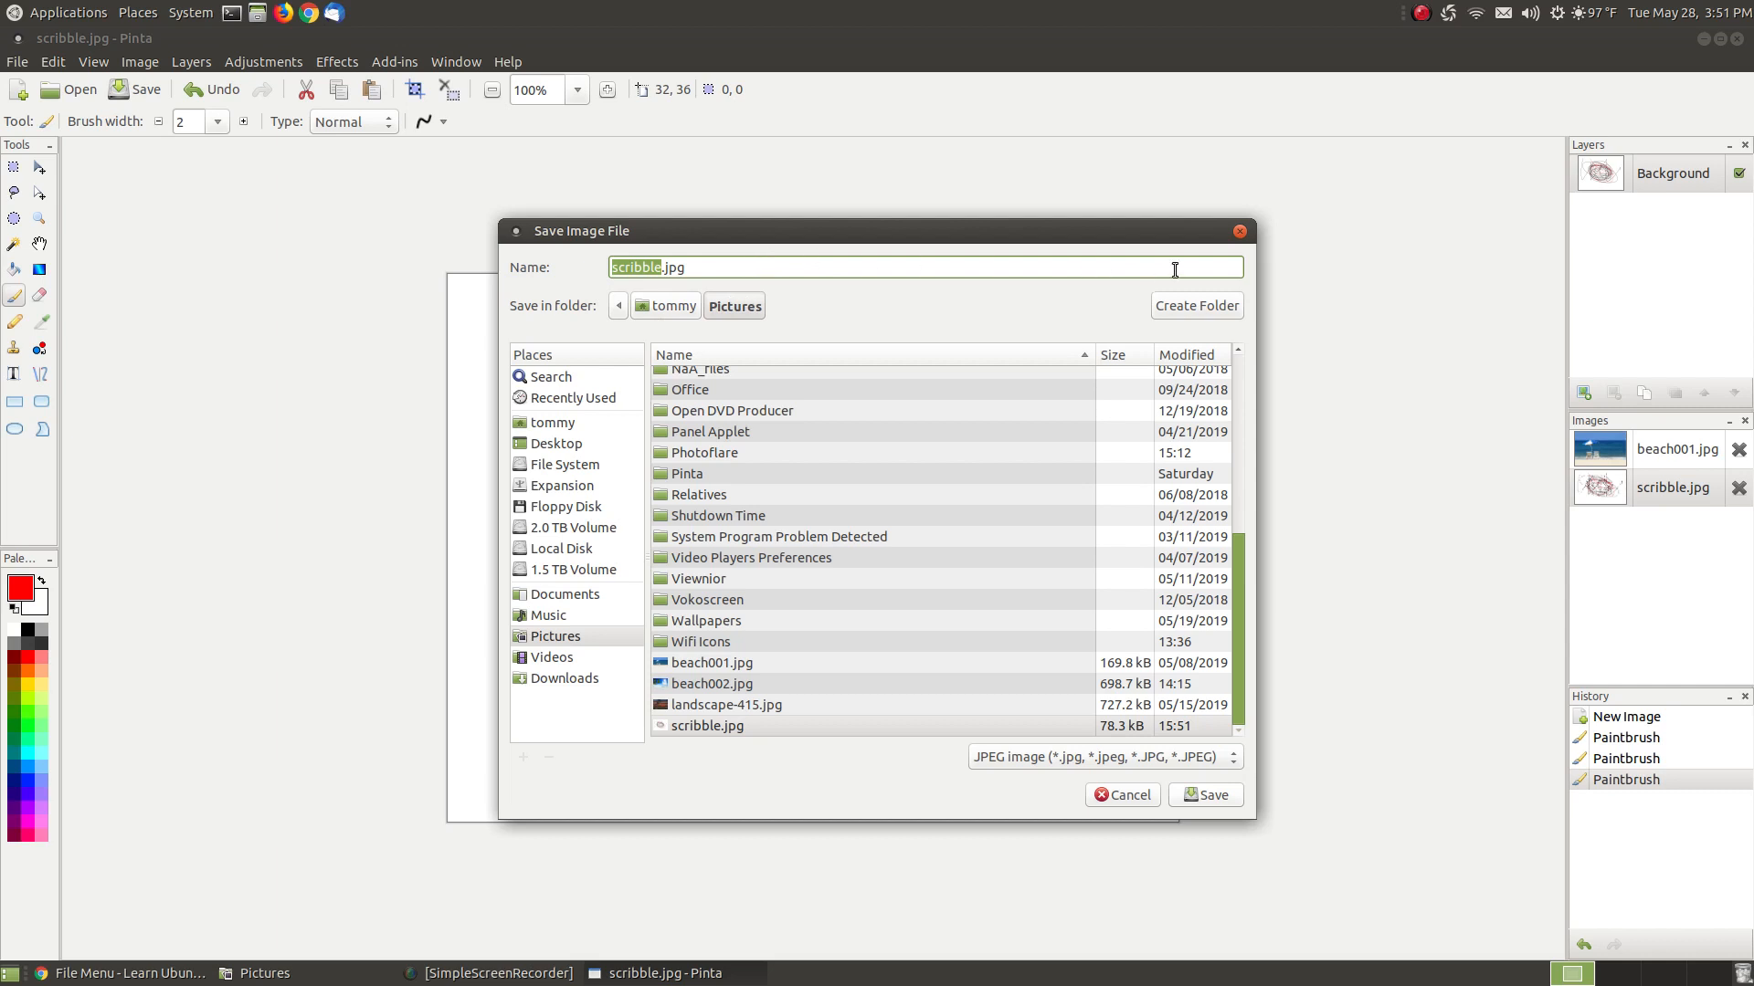
left_click(1239, 232)
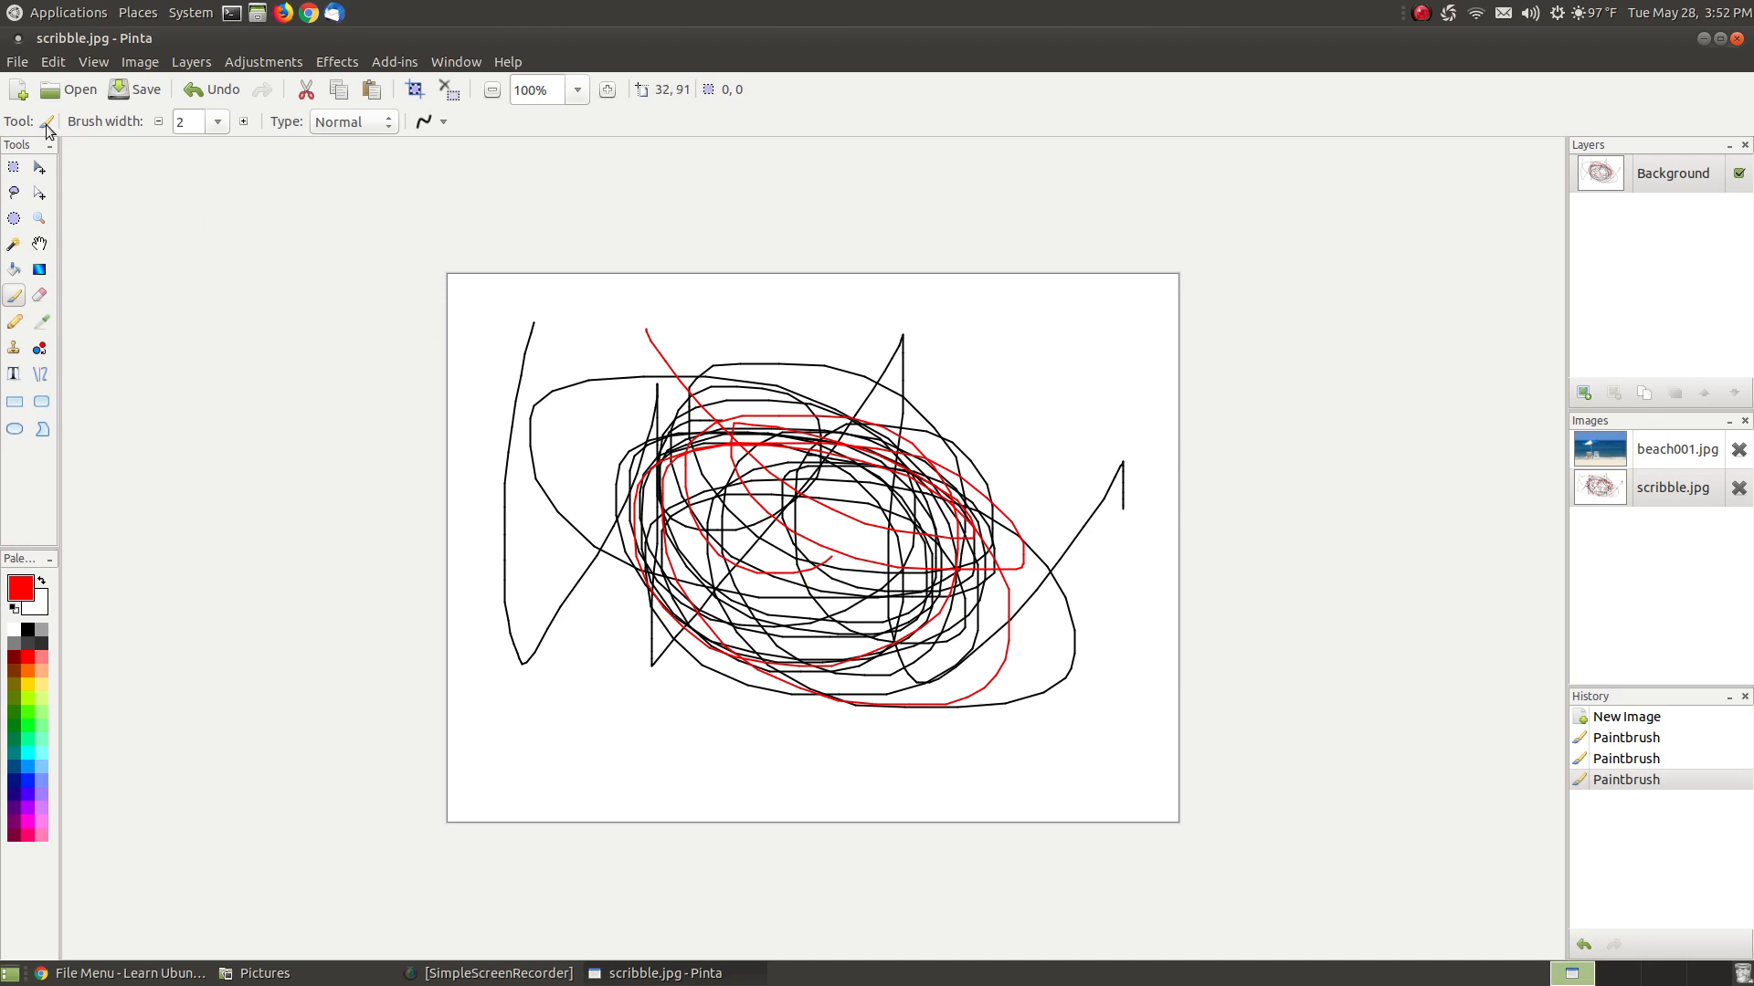
left_click(18, 62)
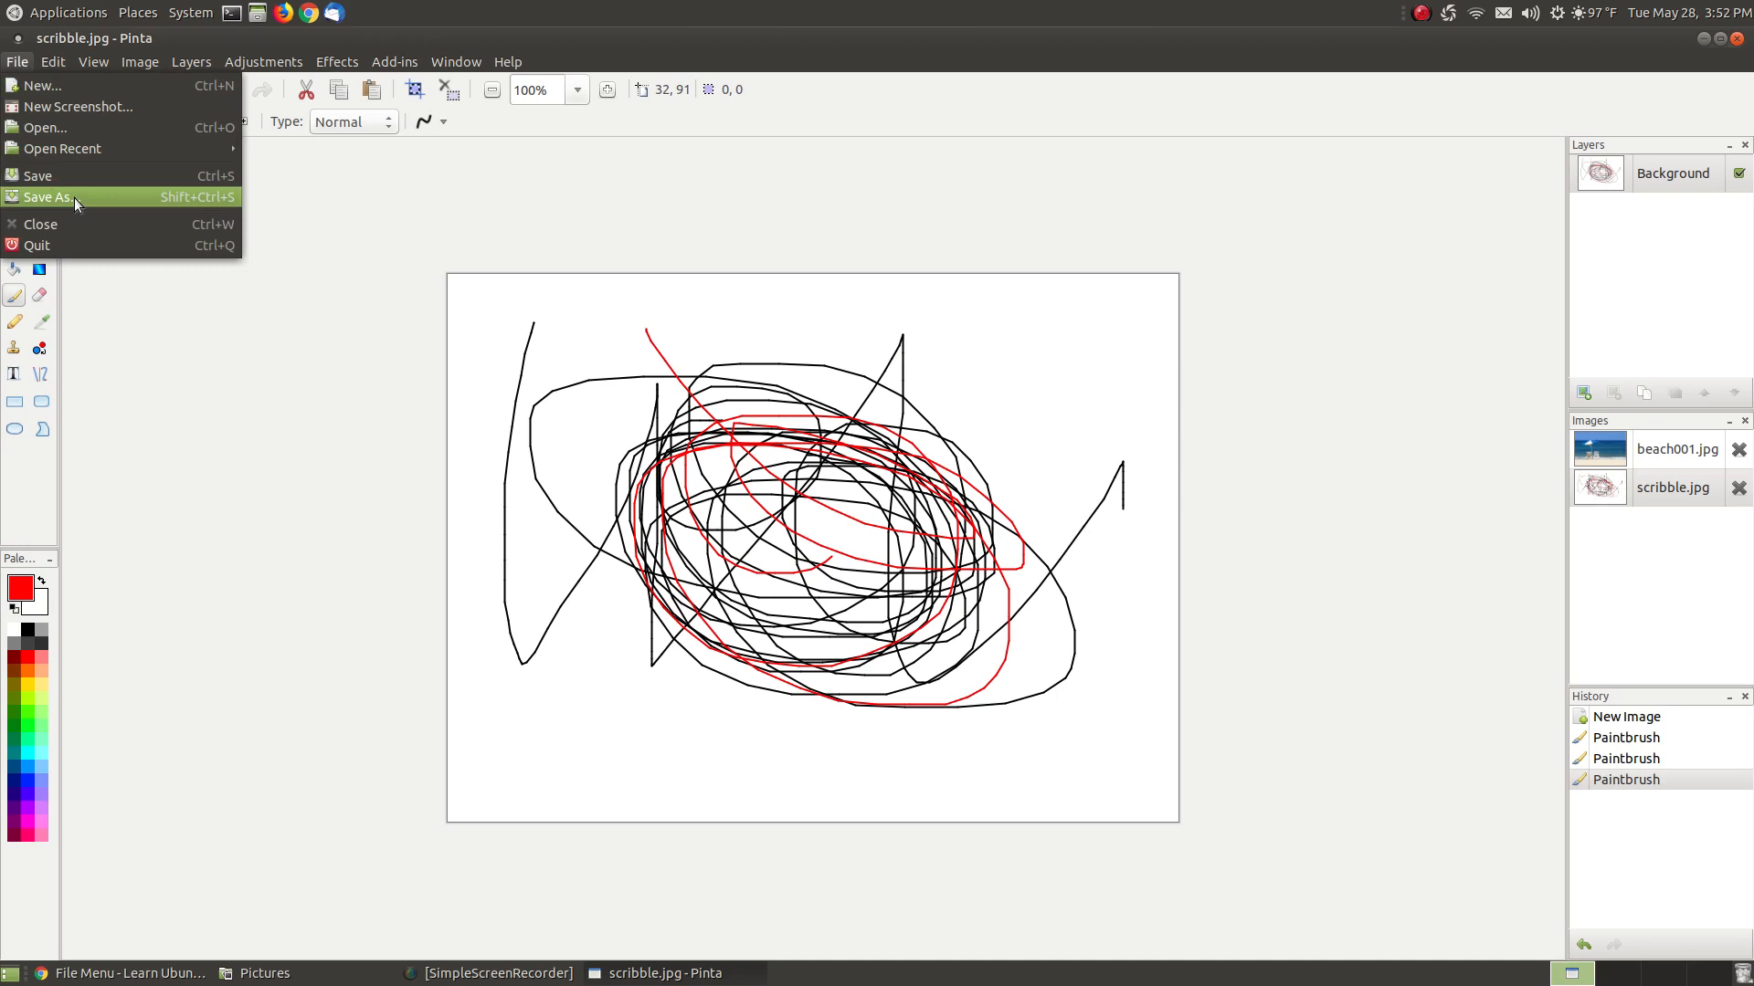
left_click(953, 64)
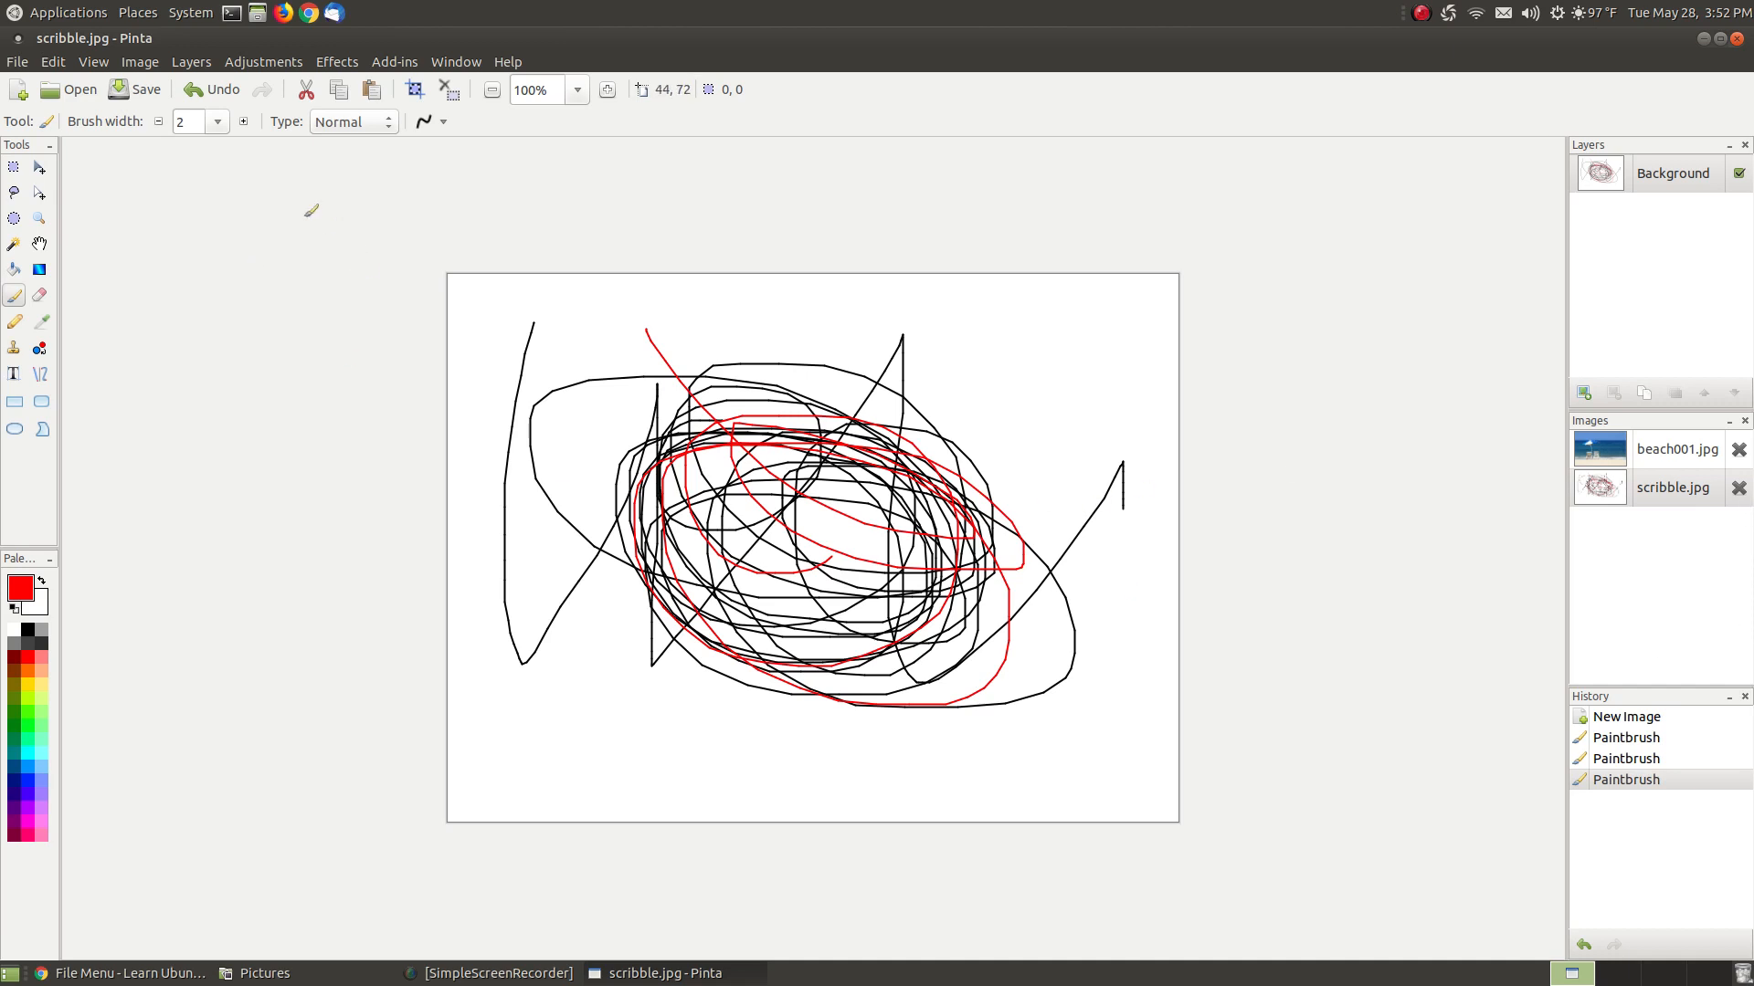
Step: Close the scribble.jpg image and leave beach001.jpg open
left_click(18, 61)
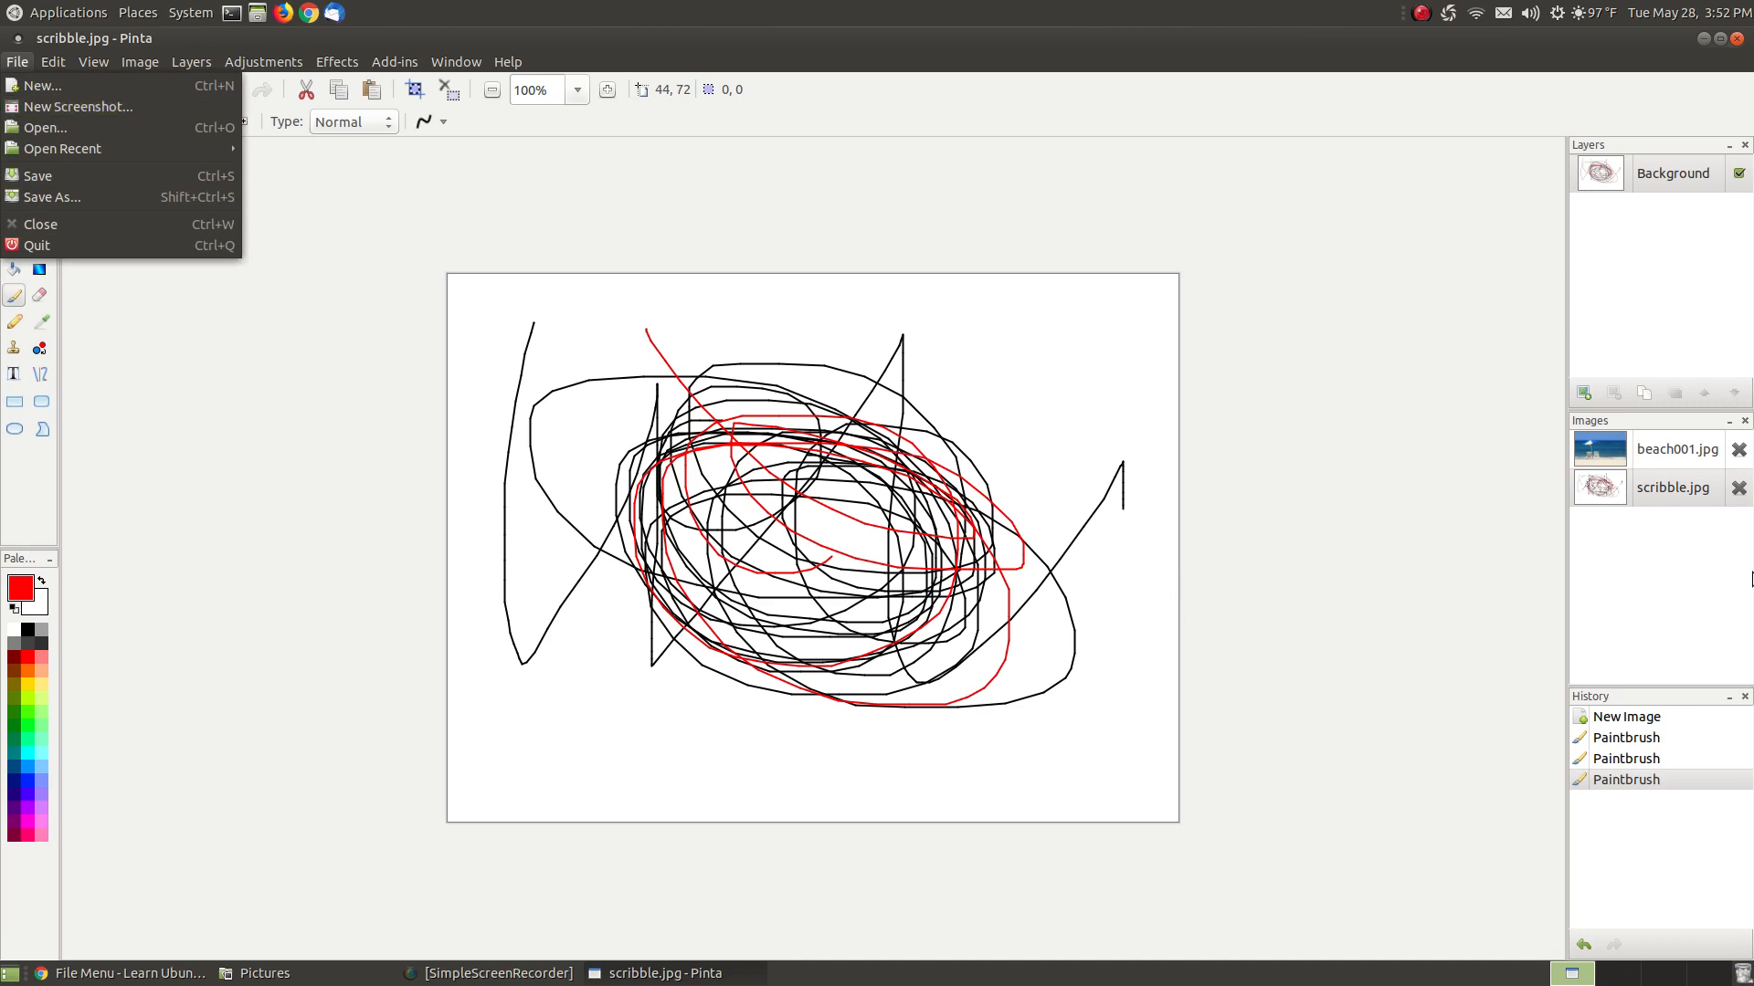
left_click(1743, 491)
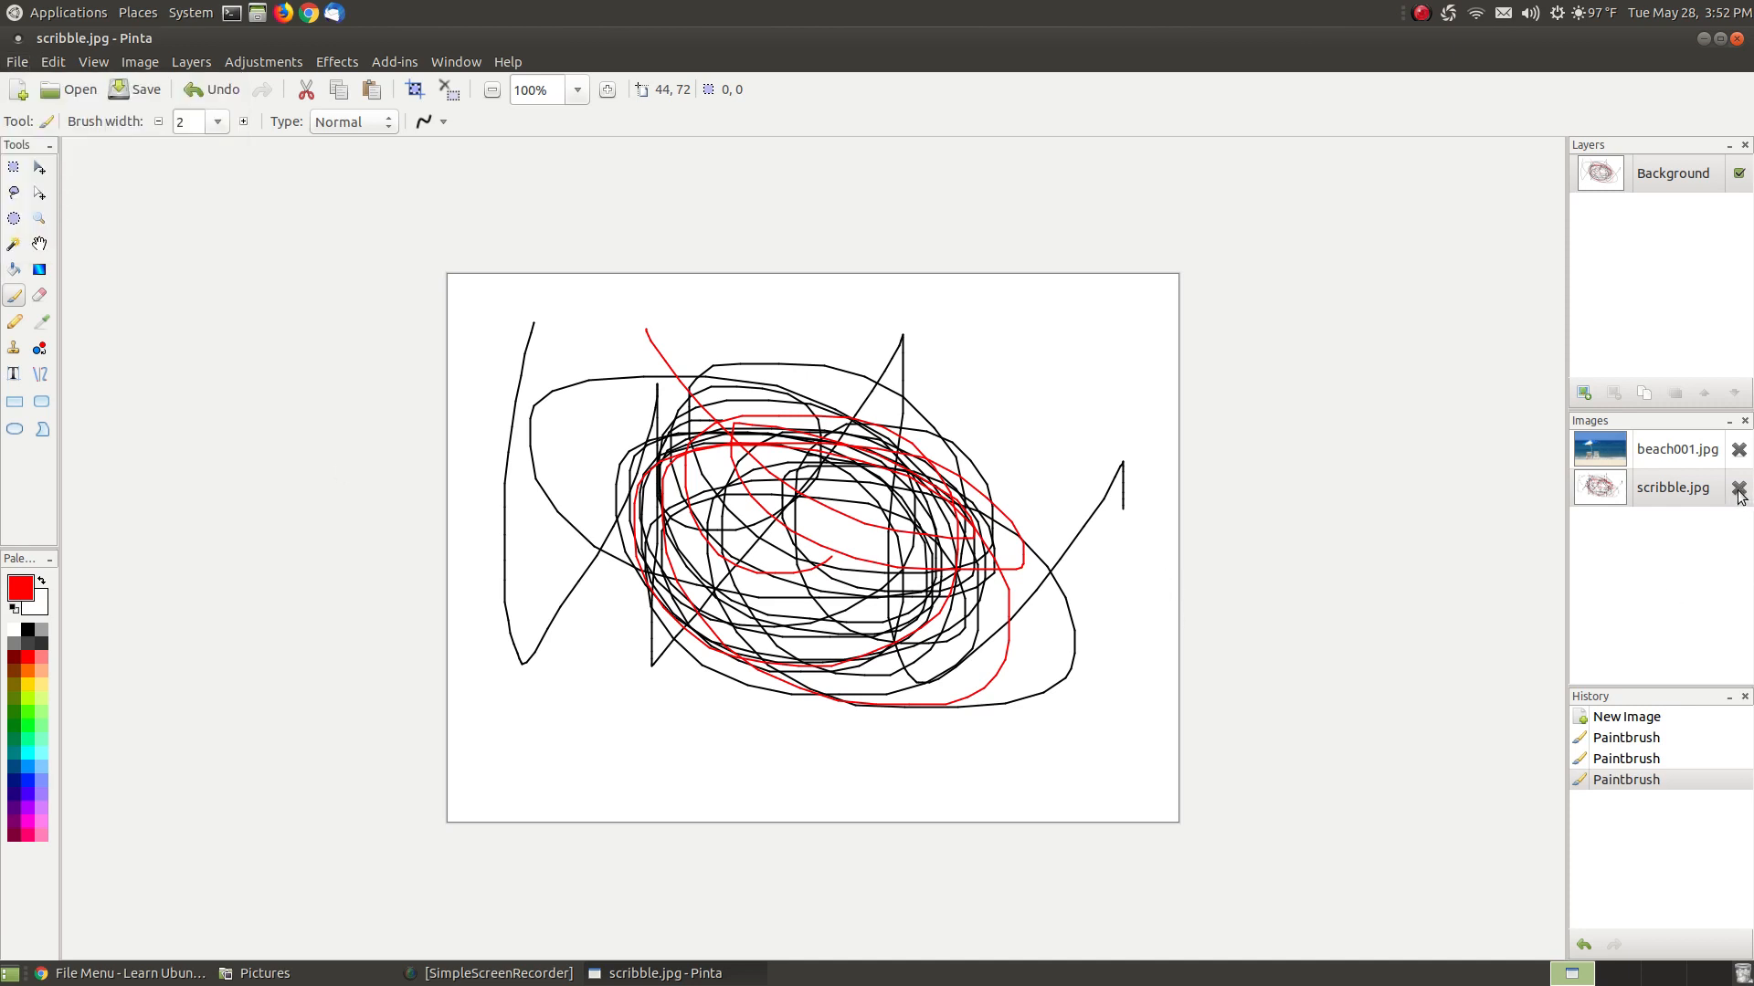
left_click(1740, 489)
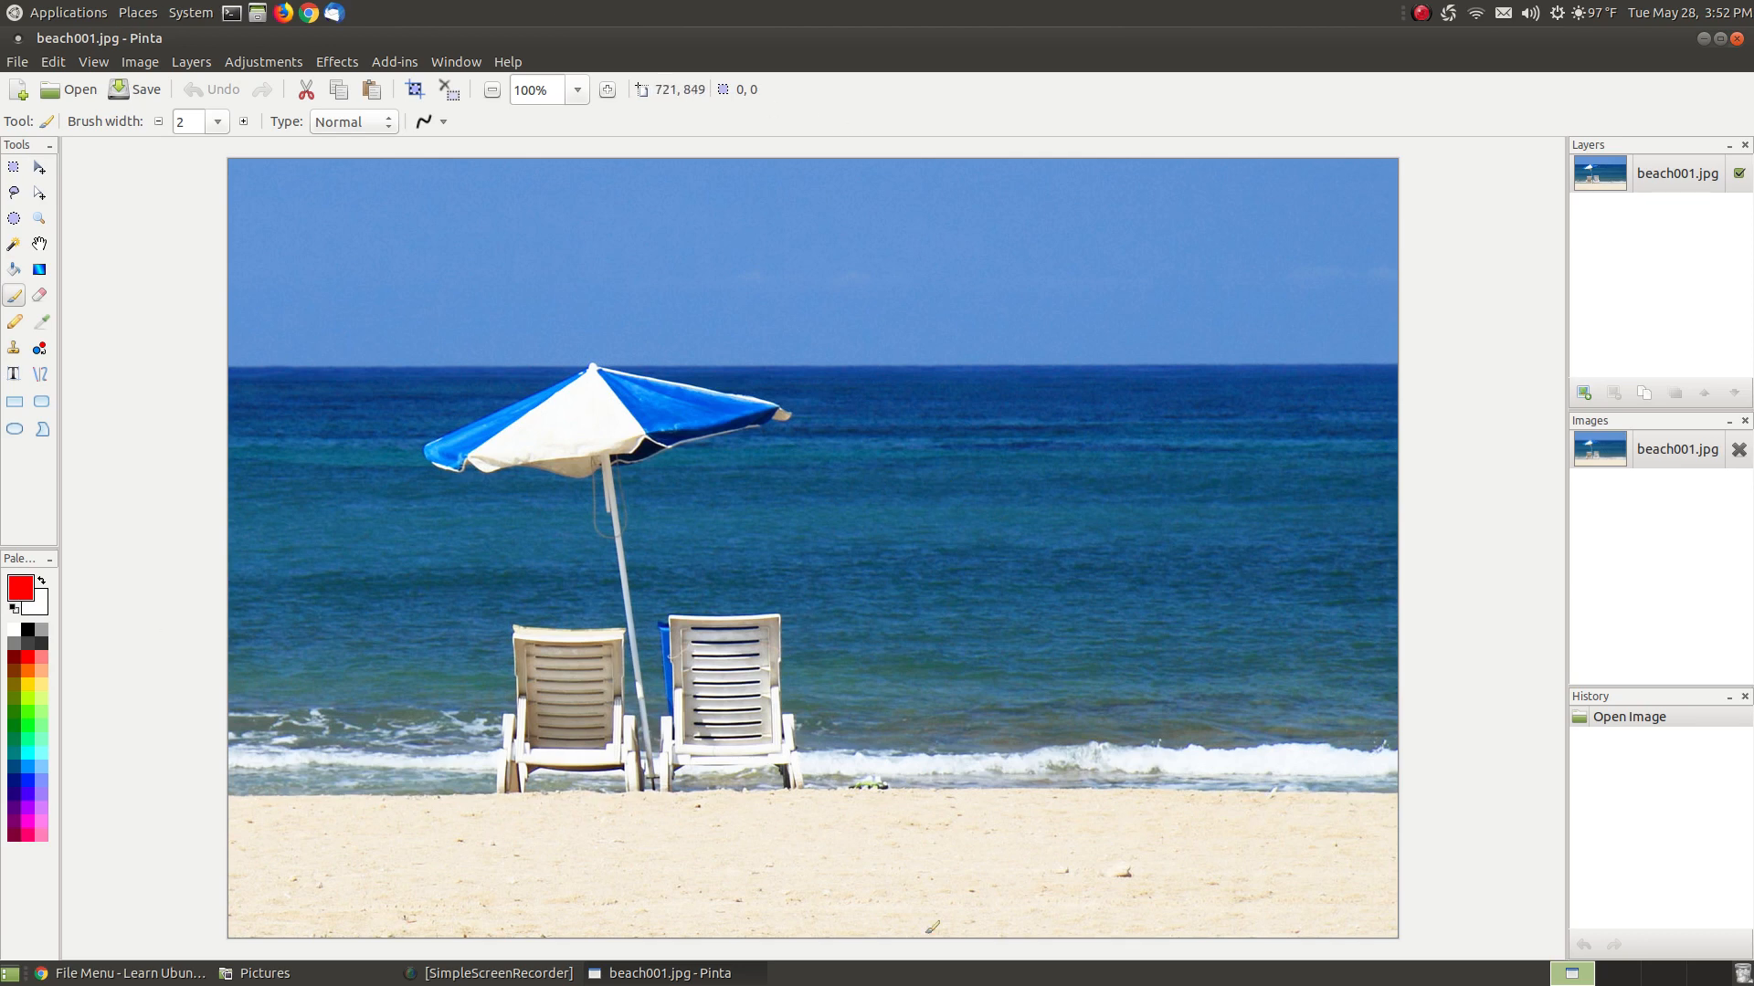
Step: Capture a new screenshot of the desktop with a delay of 0 seconds
left_click(33, 62)
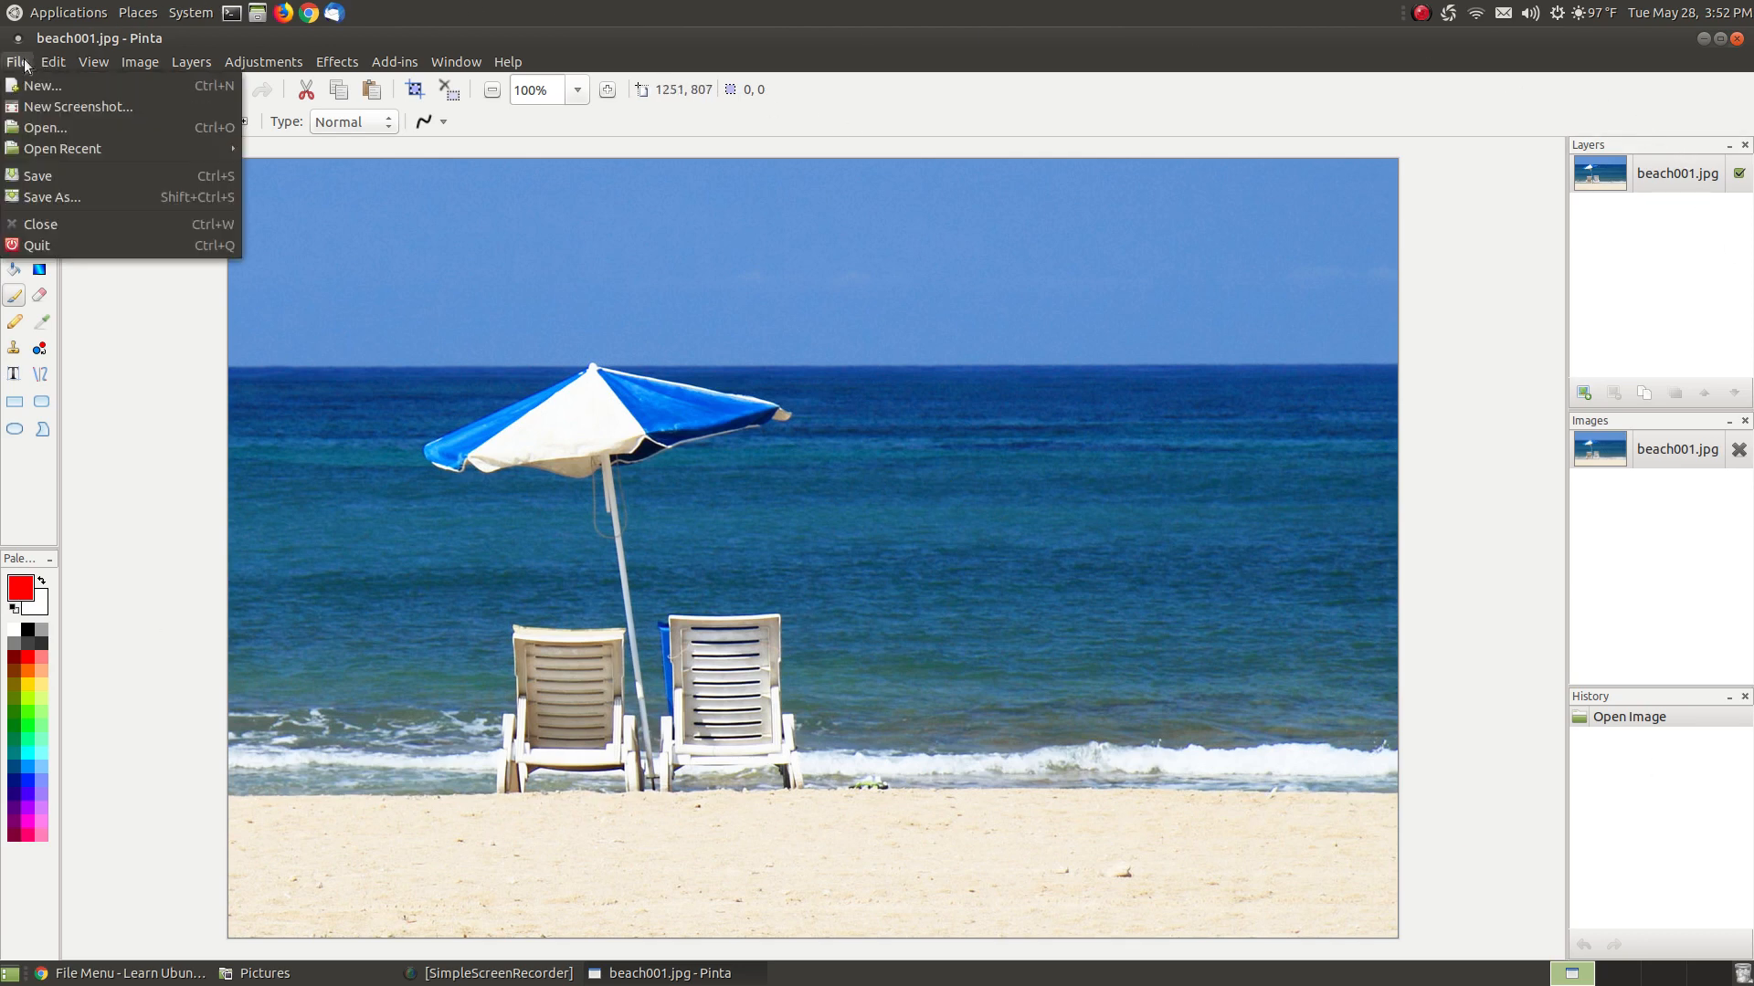
left_click(46, 107)
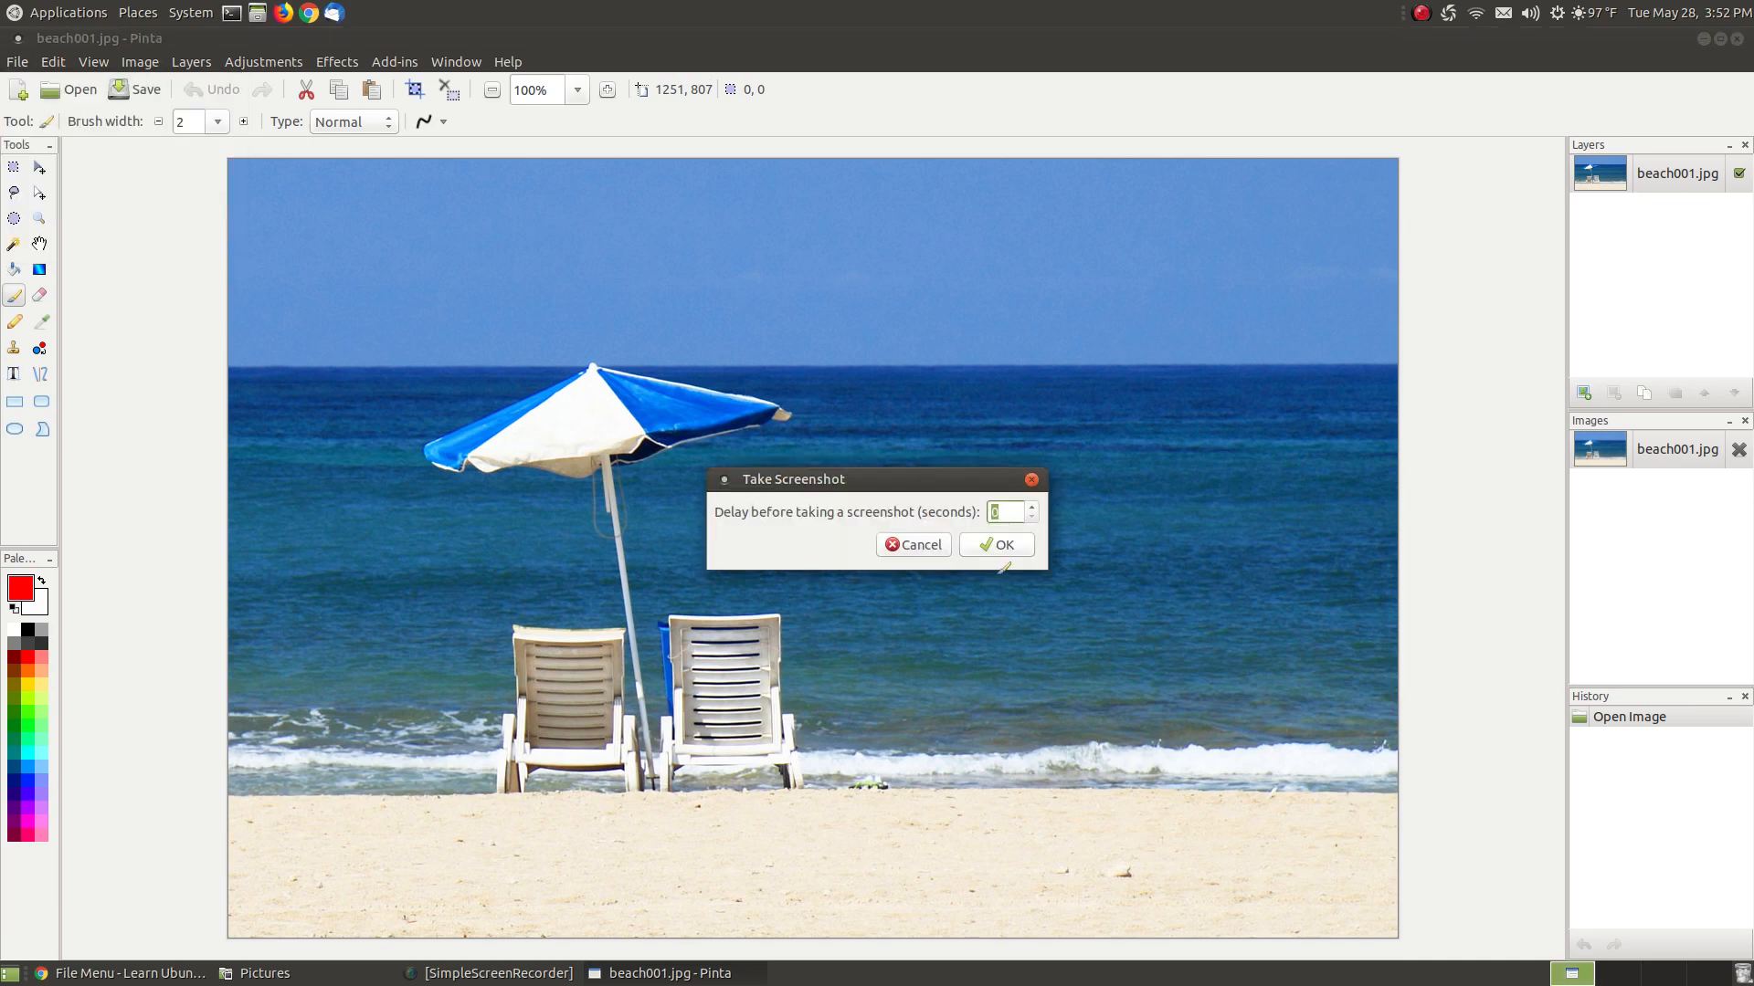
left_click(992, 546)
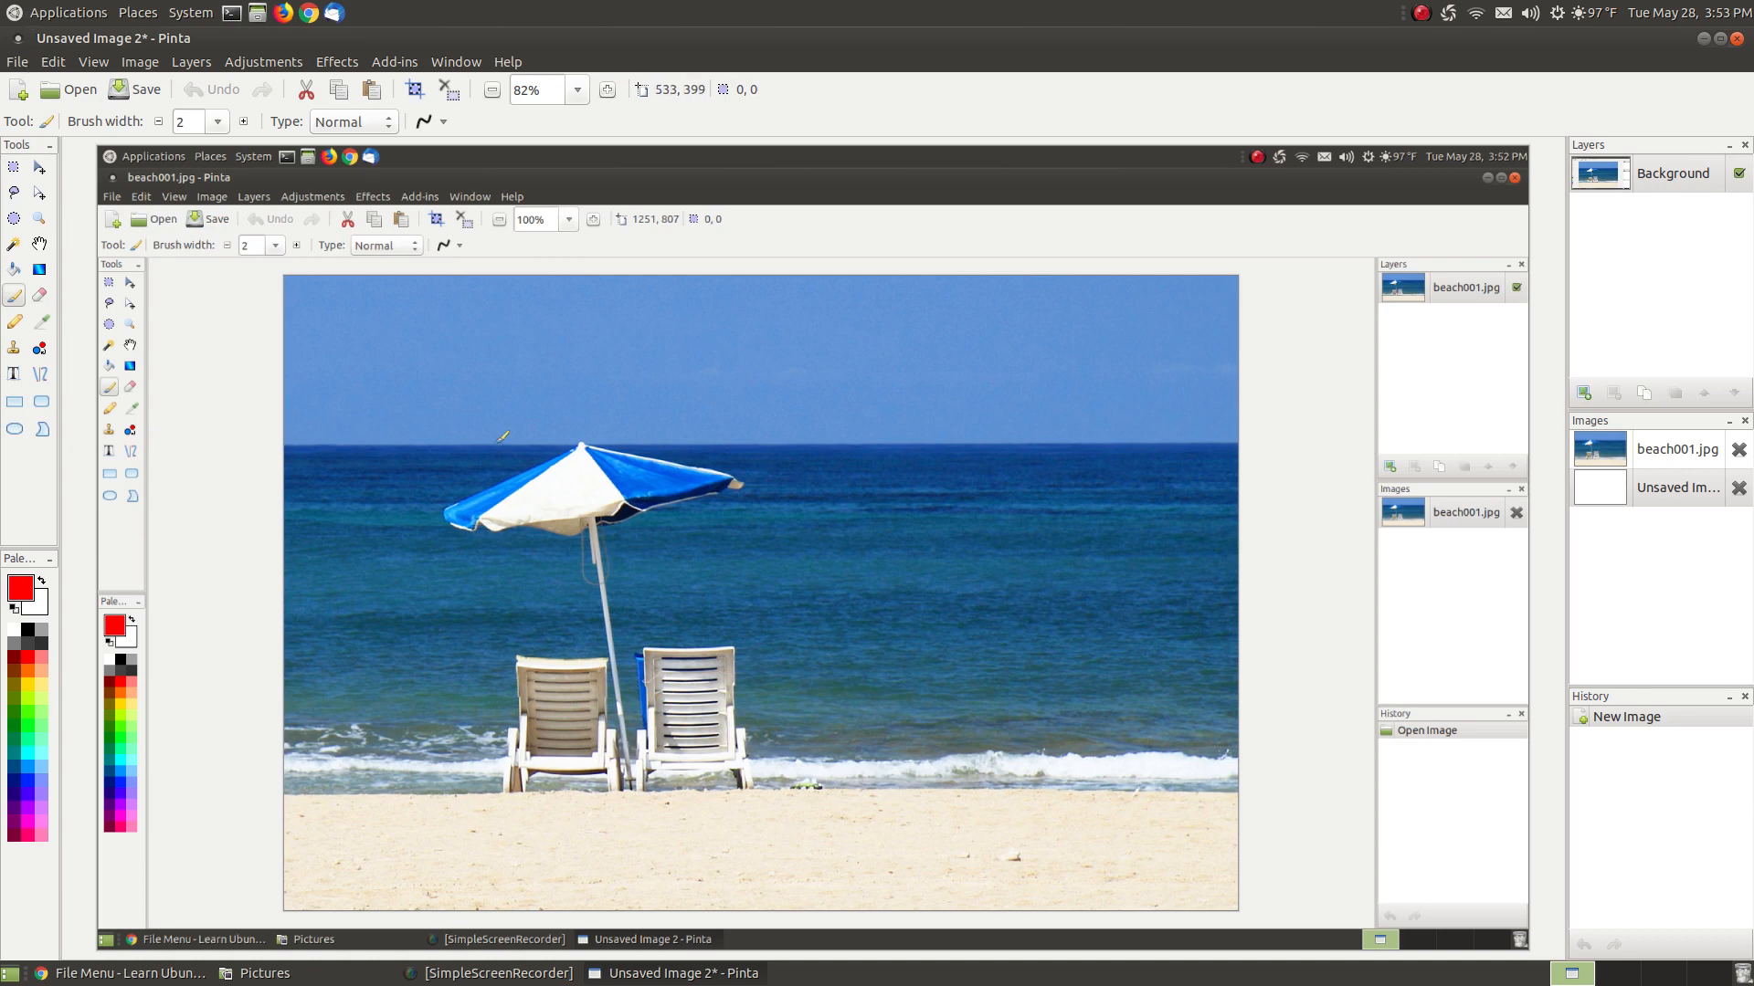
Step: Look through the Shutter capture options and the Accessories applications for other screenshot tools
right_click(1452, 20)
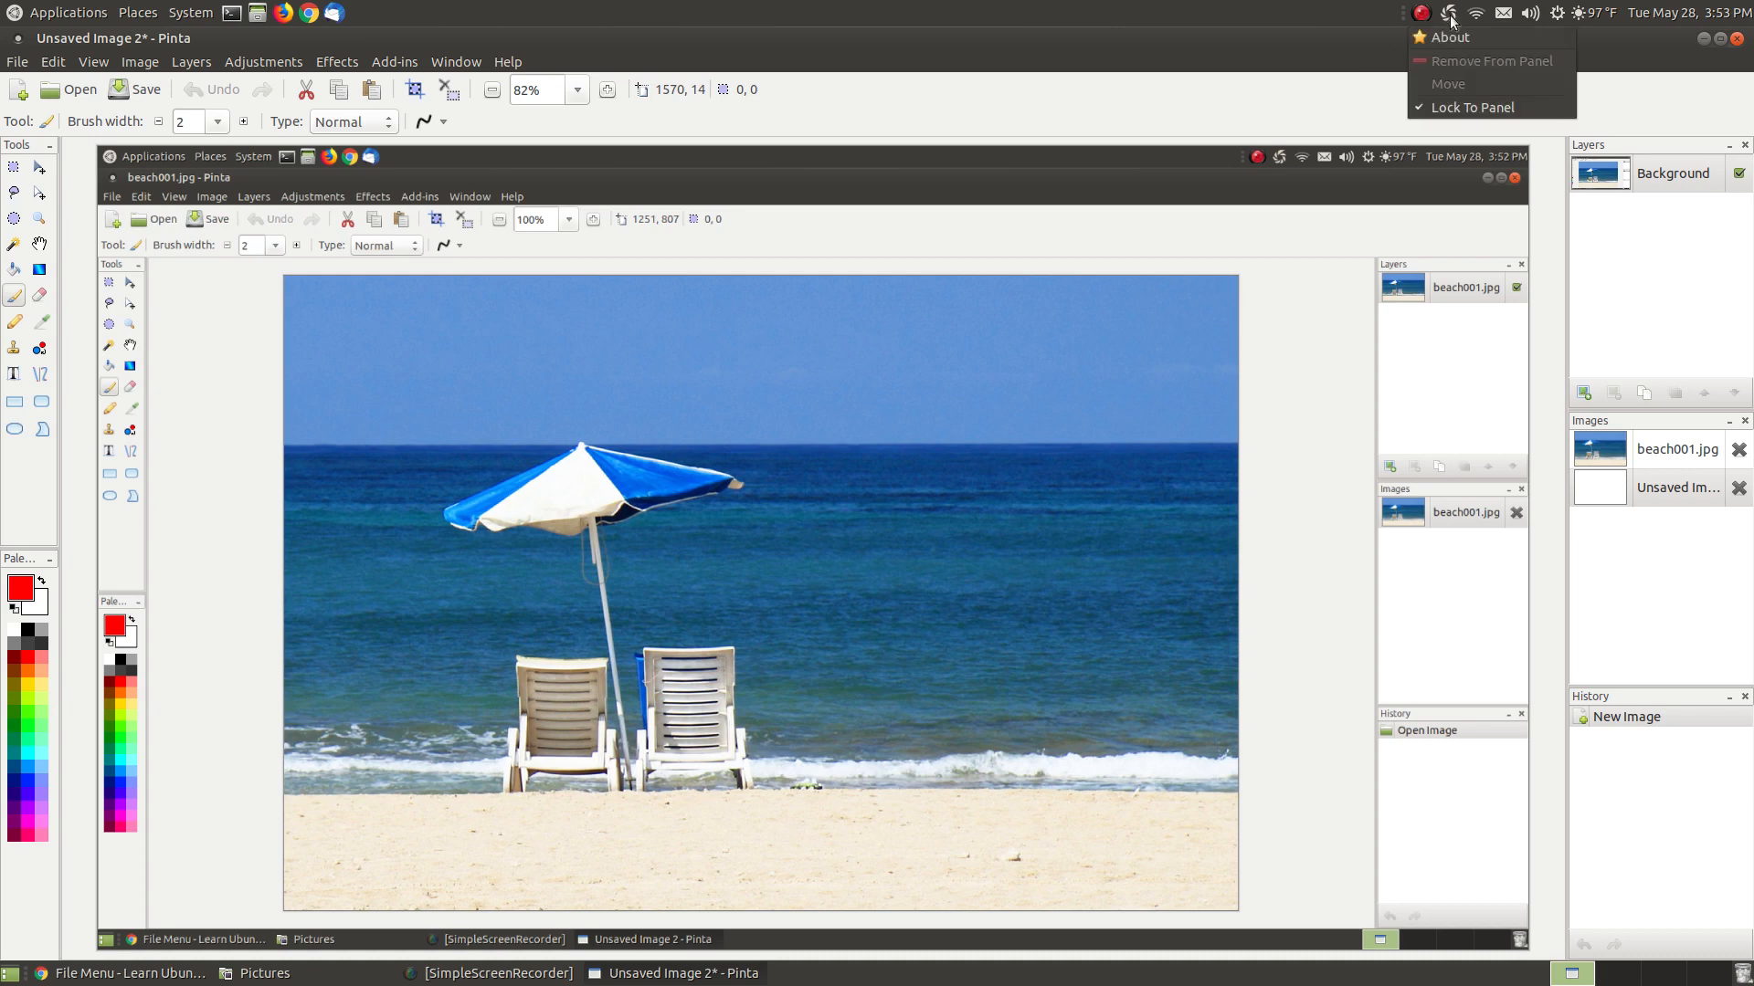
left_click(1450, 13)
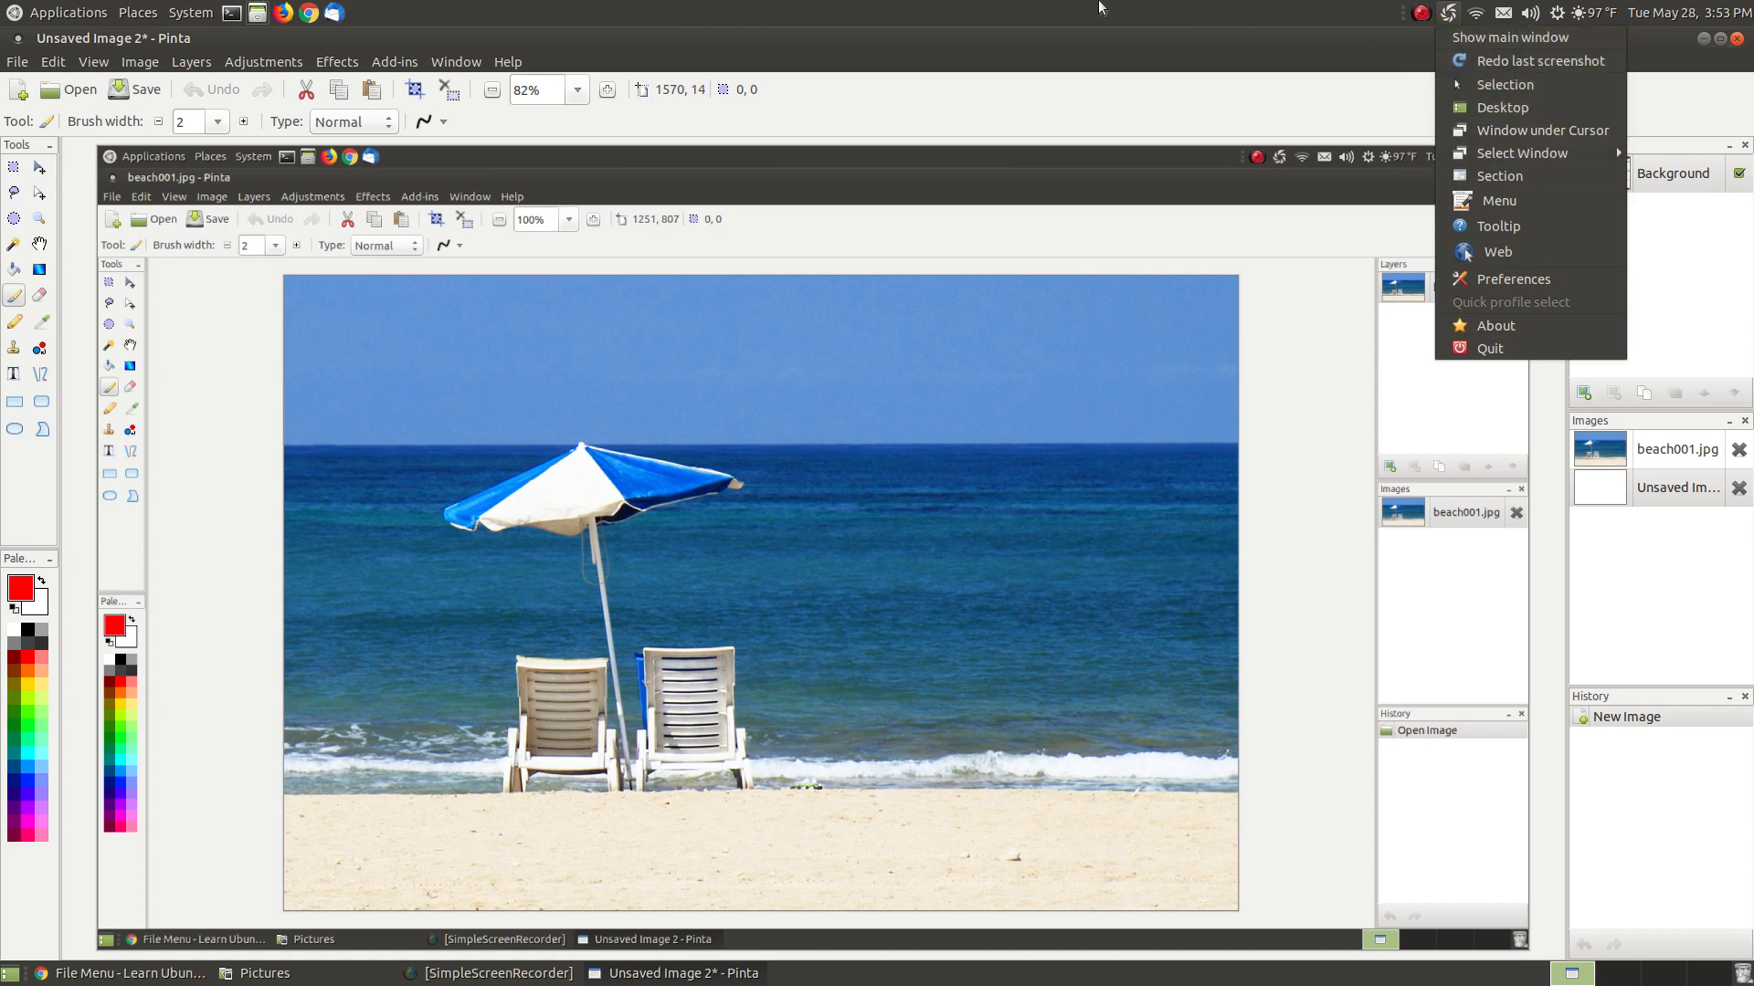
left_click(1096, 3)
left_click(38, 12)
mouse_move(91, 38)
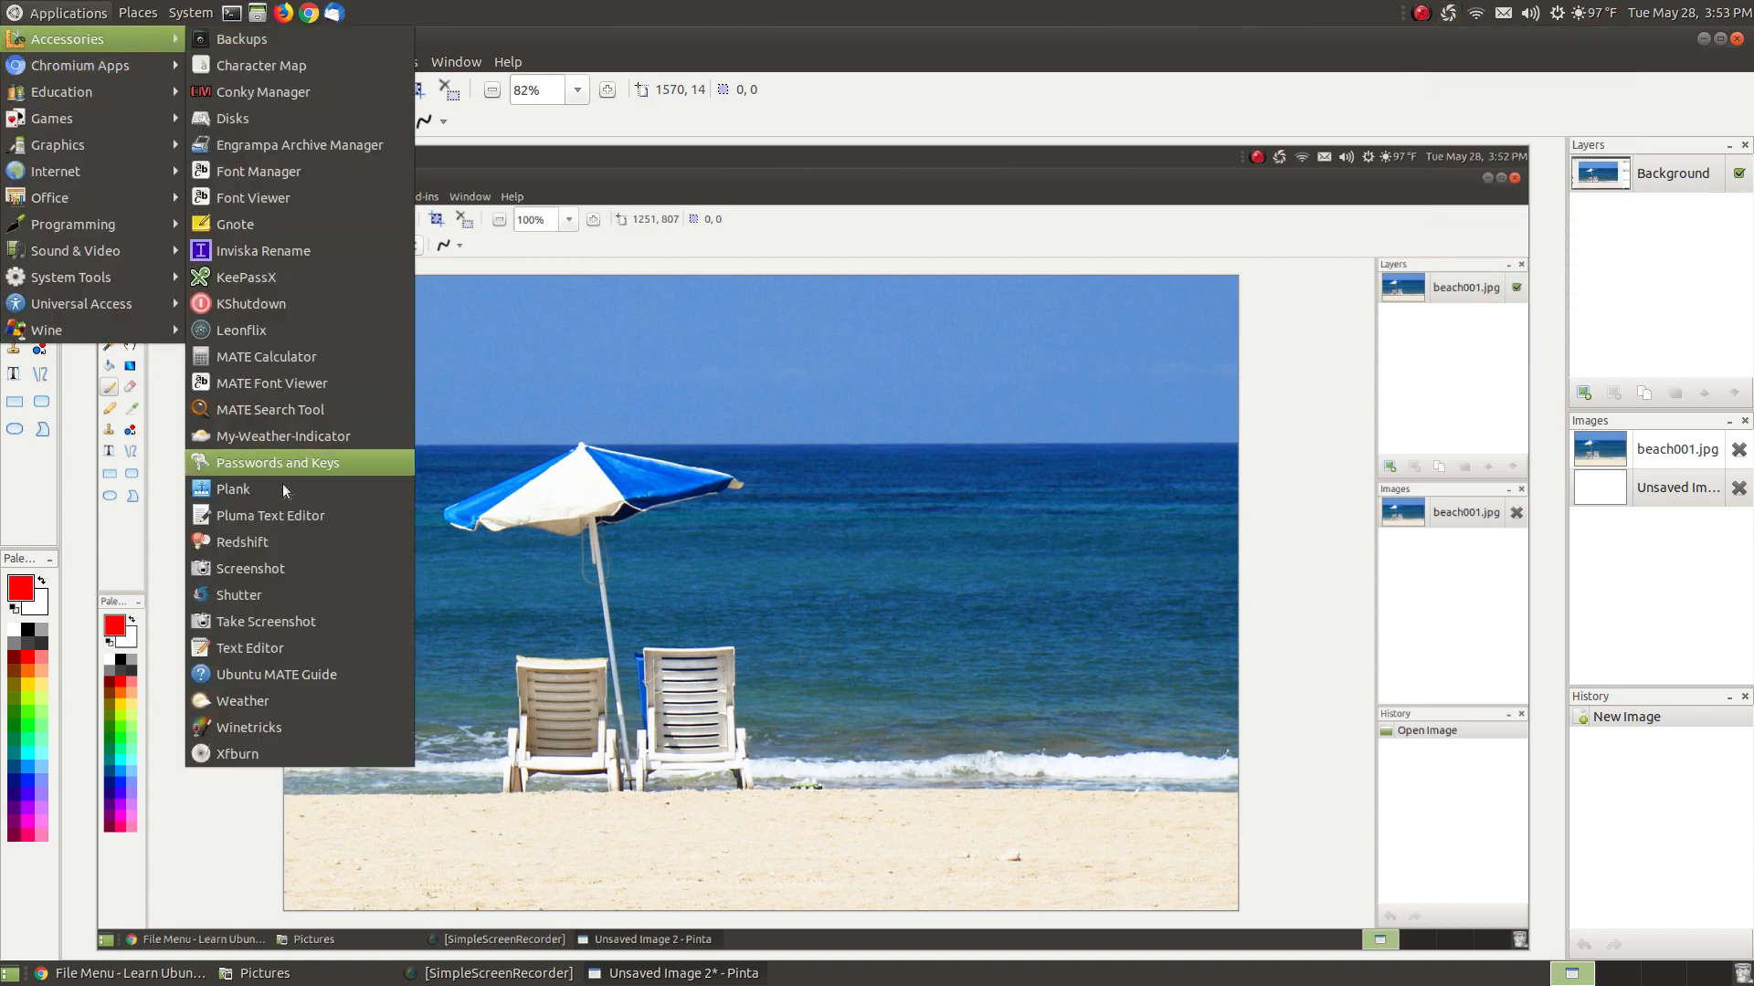
left_click(1167, 64)
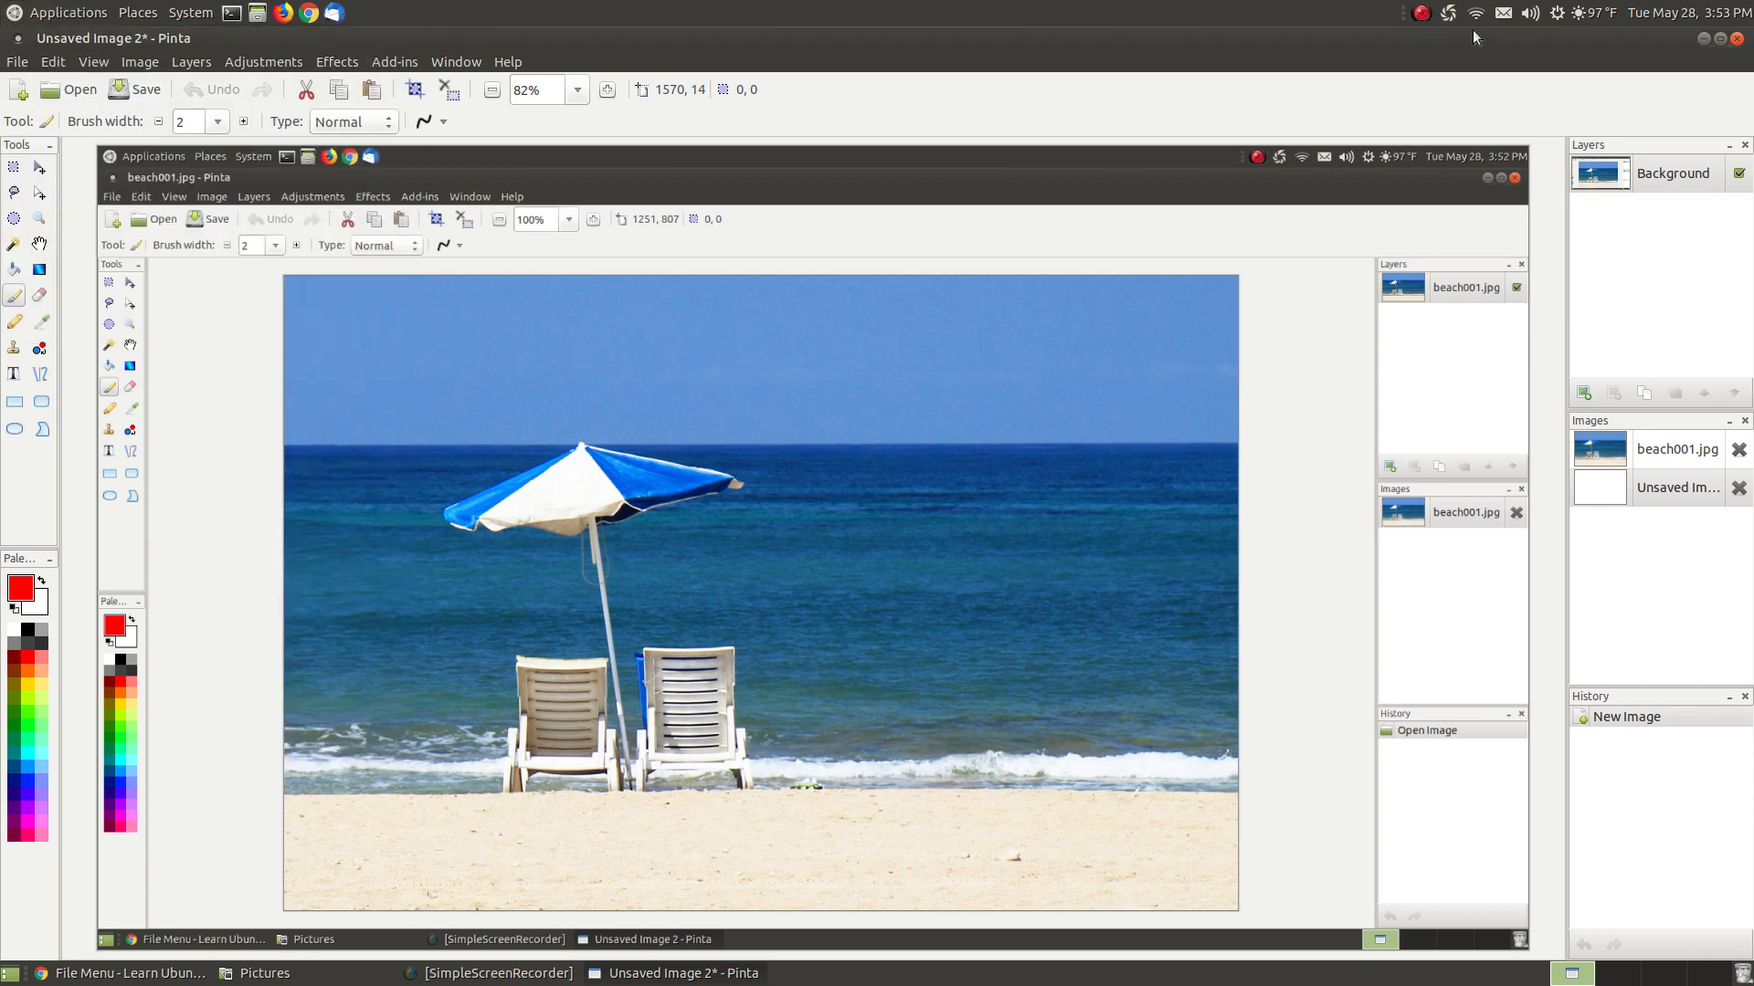
right_click(1449, 15)
left_click(1448, 15)
left_click(1448, 14)
left_click(1335, 47)
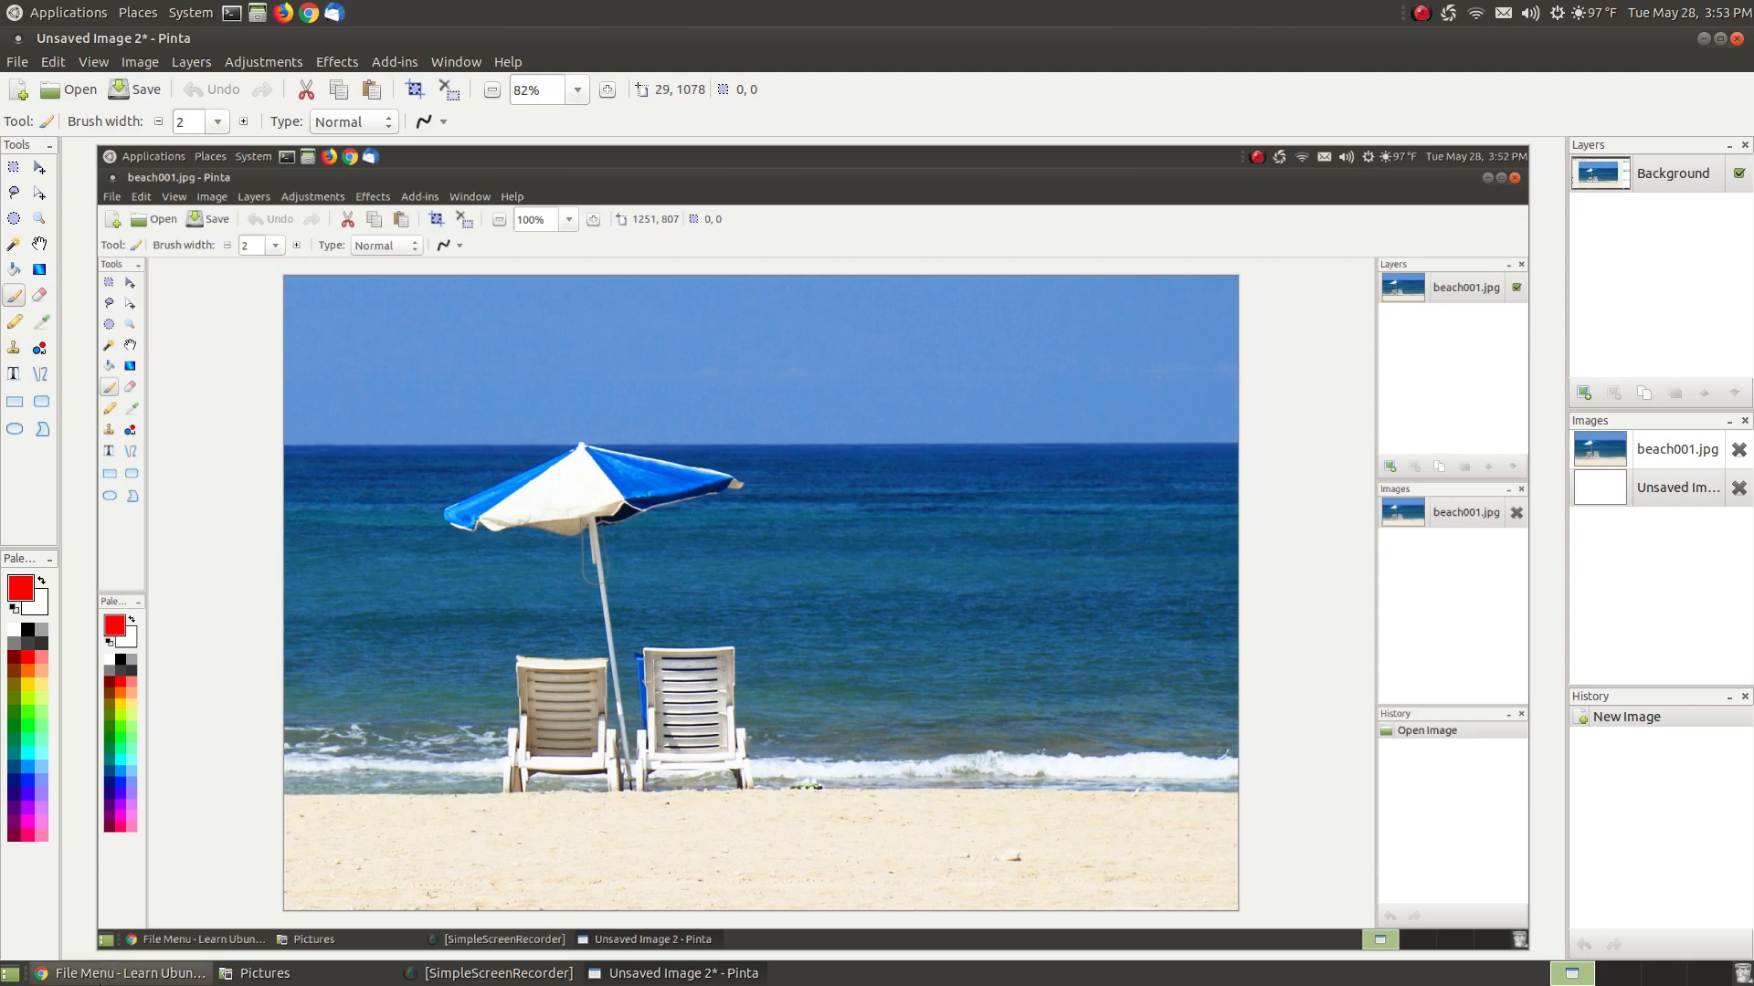
Step: Switch to Chrome and review the New Screenshot and Open sections of the File Menu page, plus the Screenshot Tool page
left_click(108, 973)
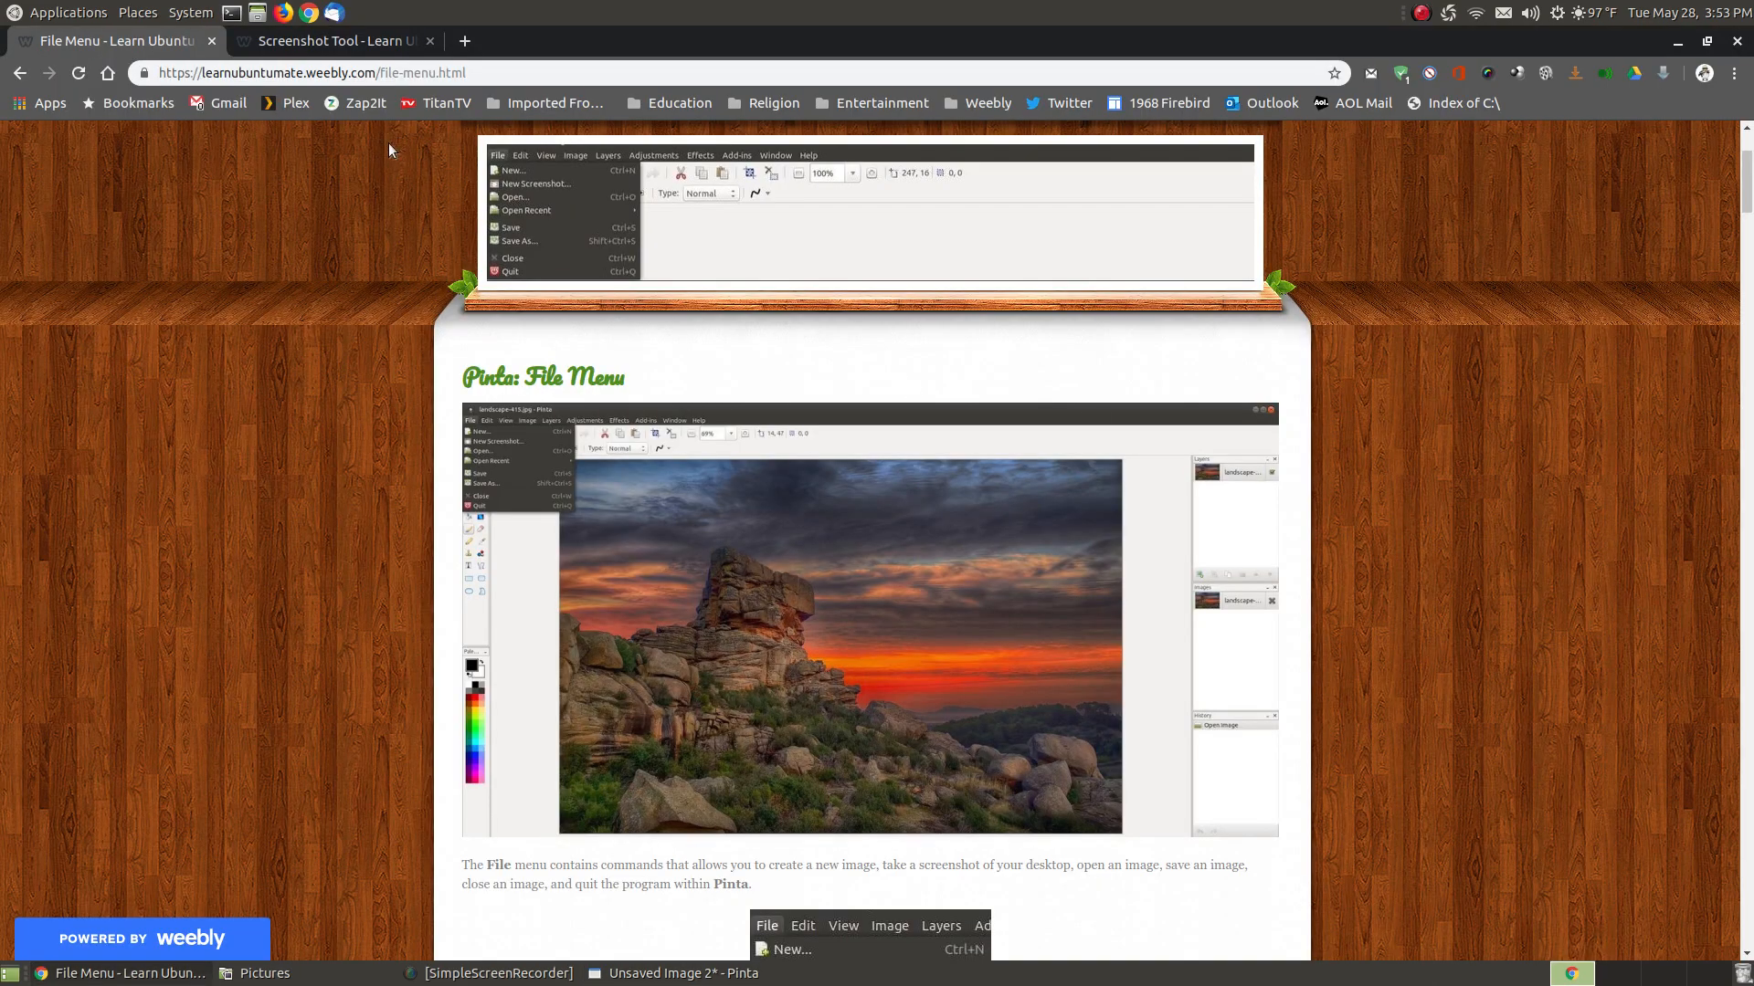
scroll(1236, 590, "down", 17)
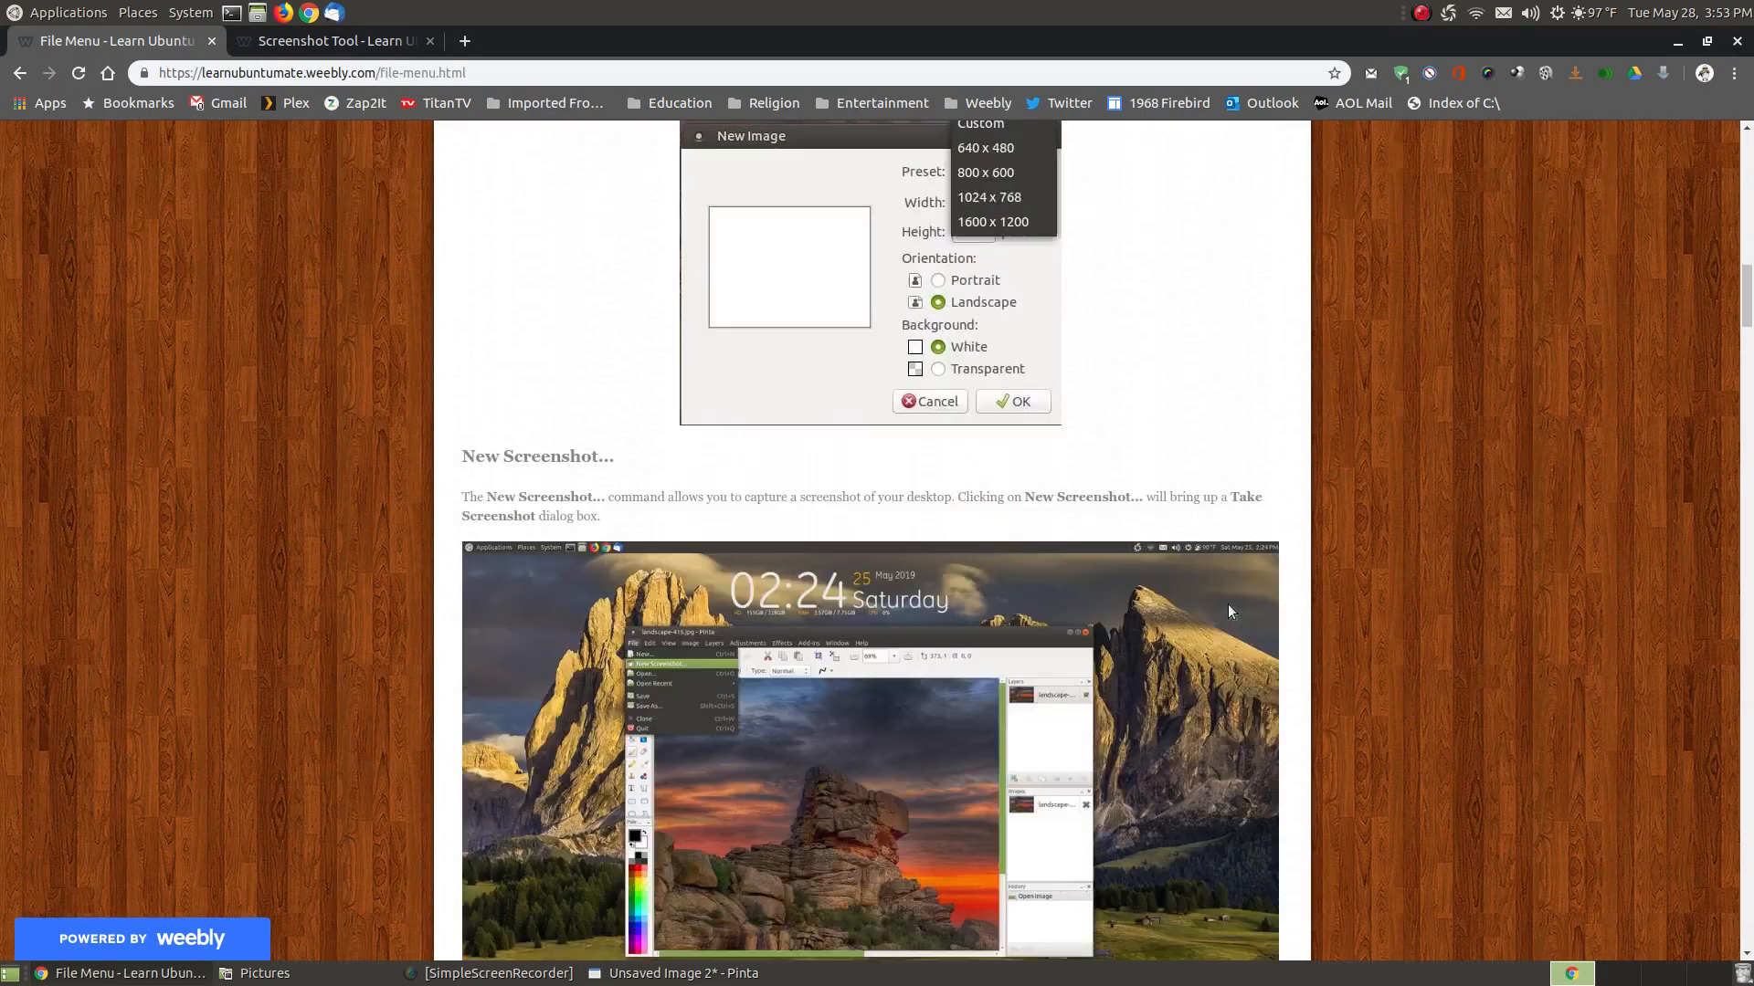
scroll(1227, 605, "down", 15)
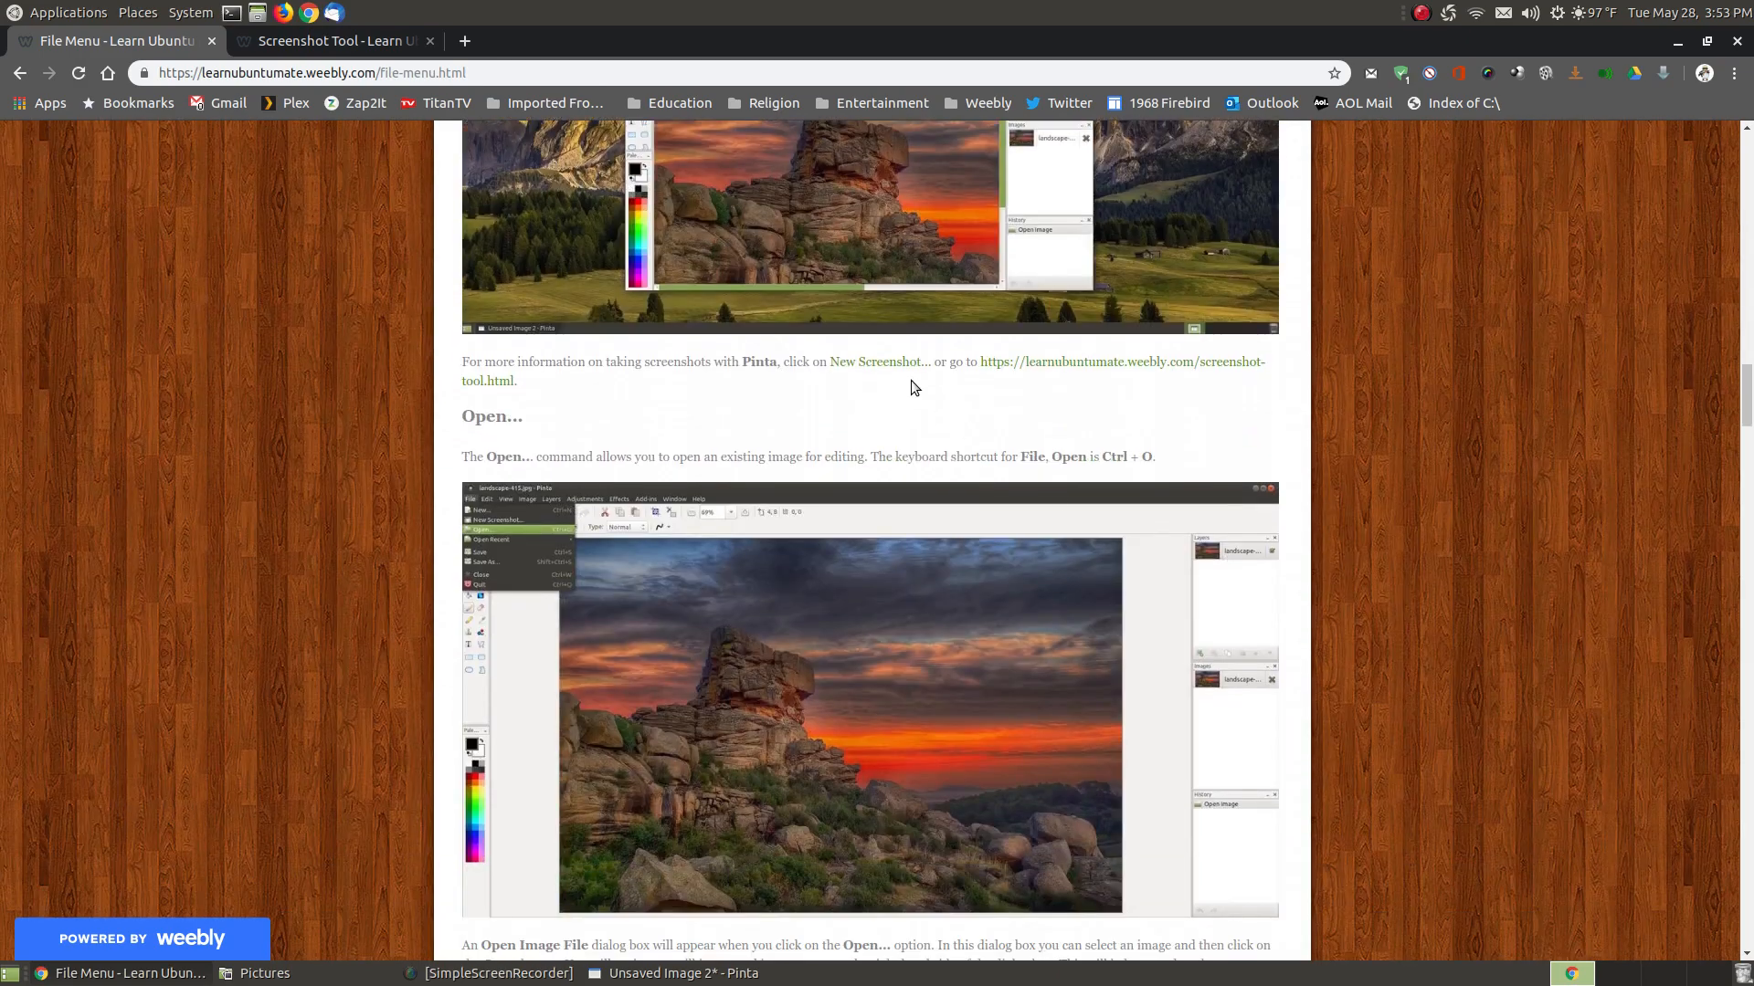
left_click(325, 51)
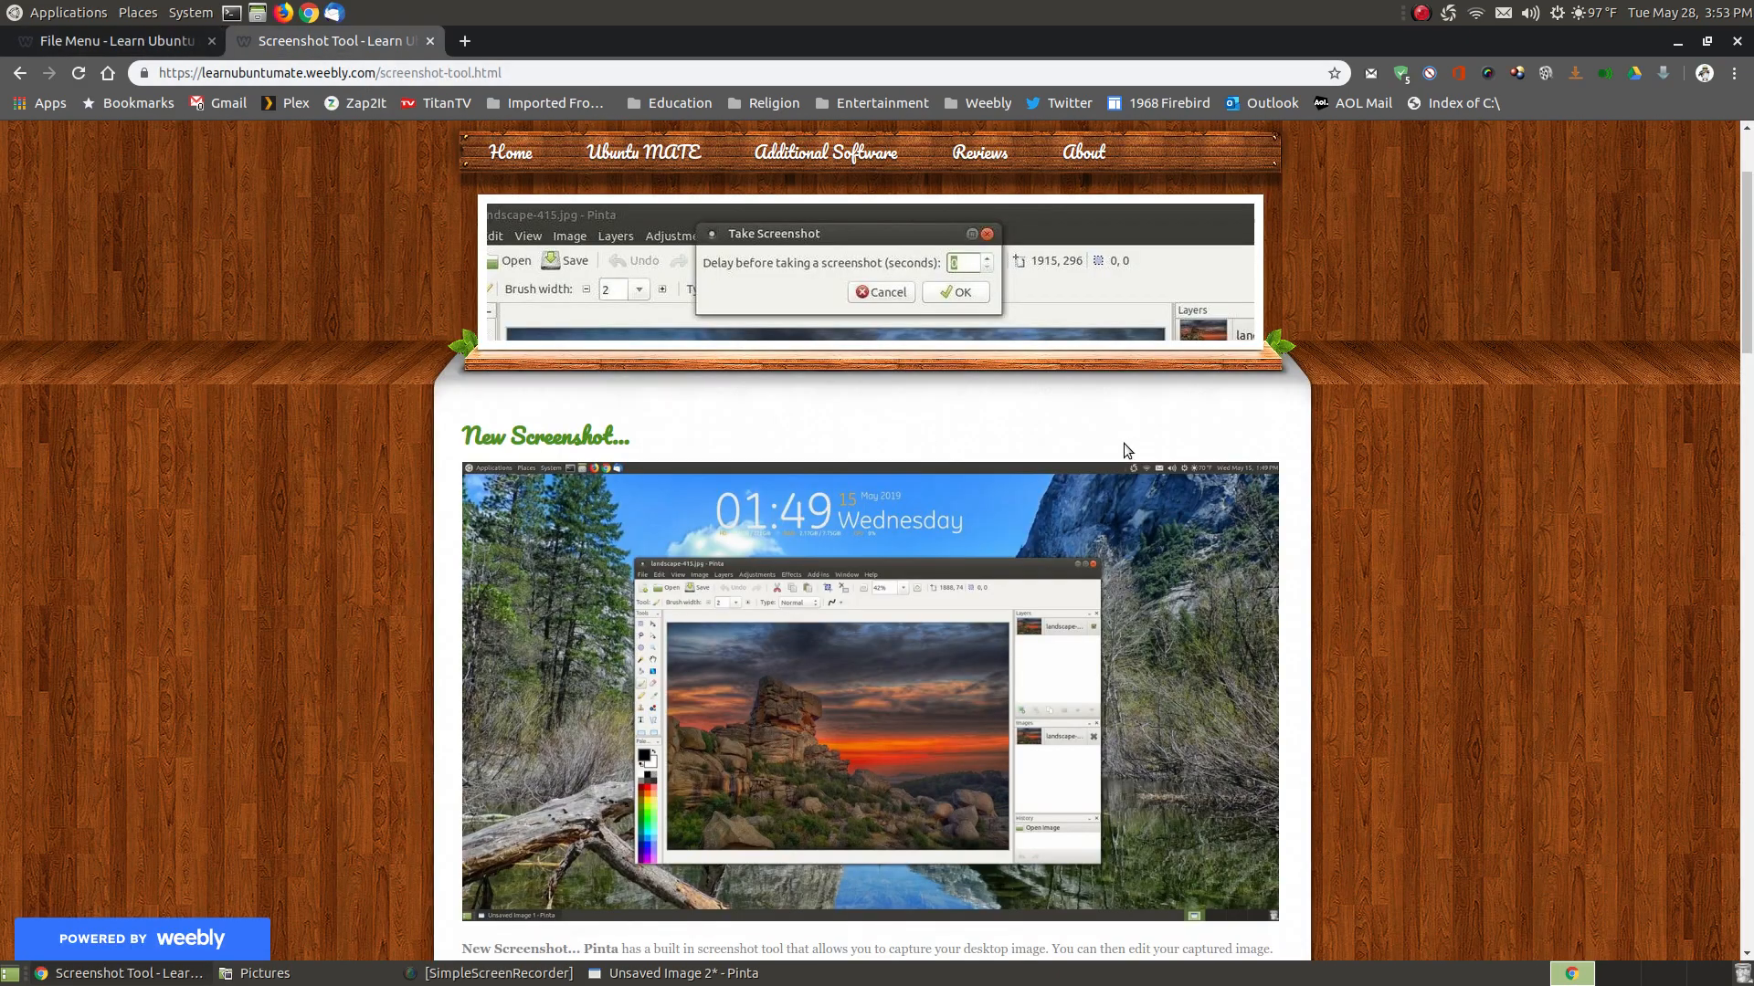
mouse_move(1741, 205)
left_mouse_down()
mouse_move(1747, 772)
mouse_move(1745, 174)
left_mouse_up()
left_click(145, 53)
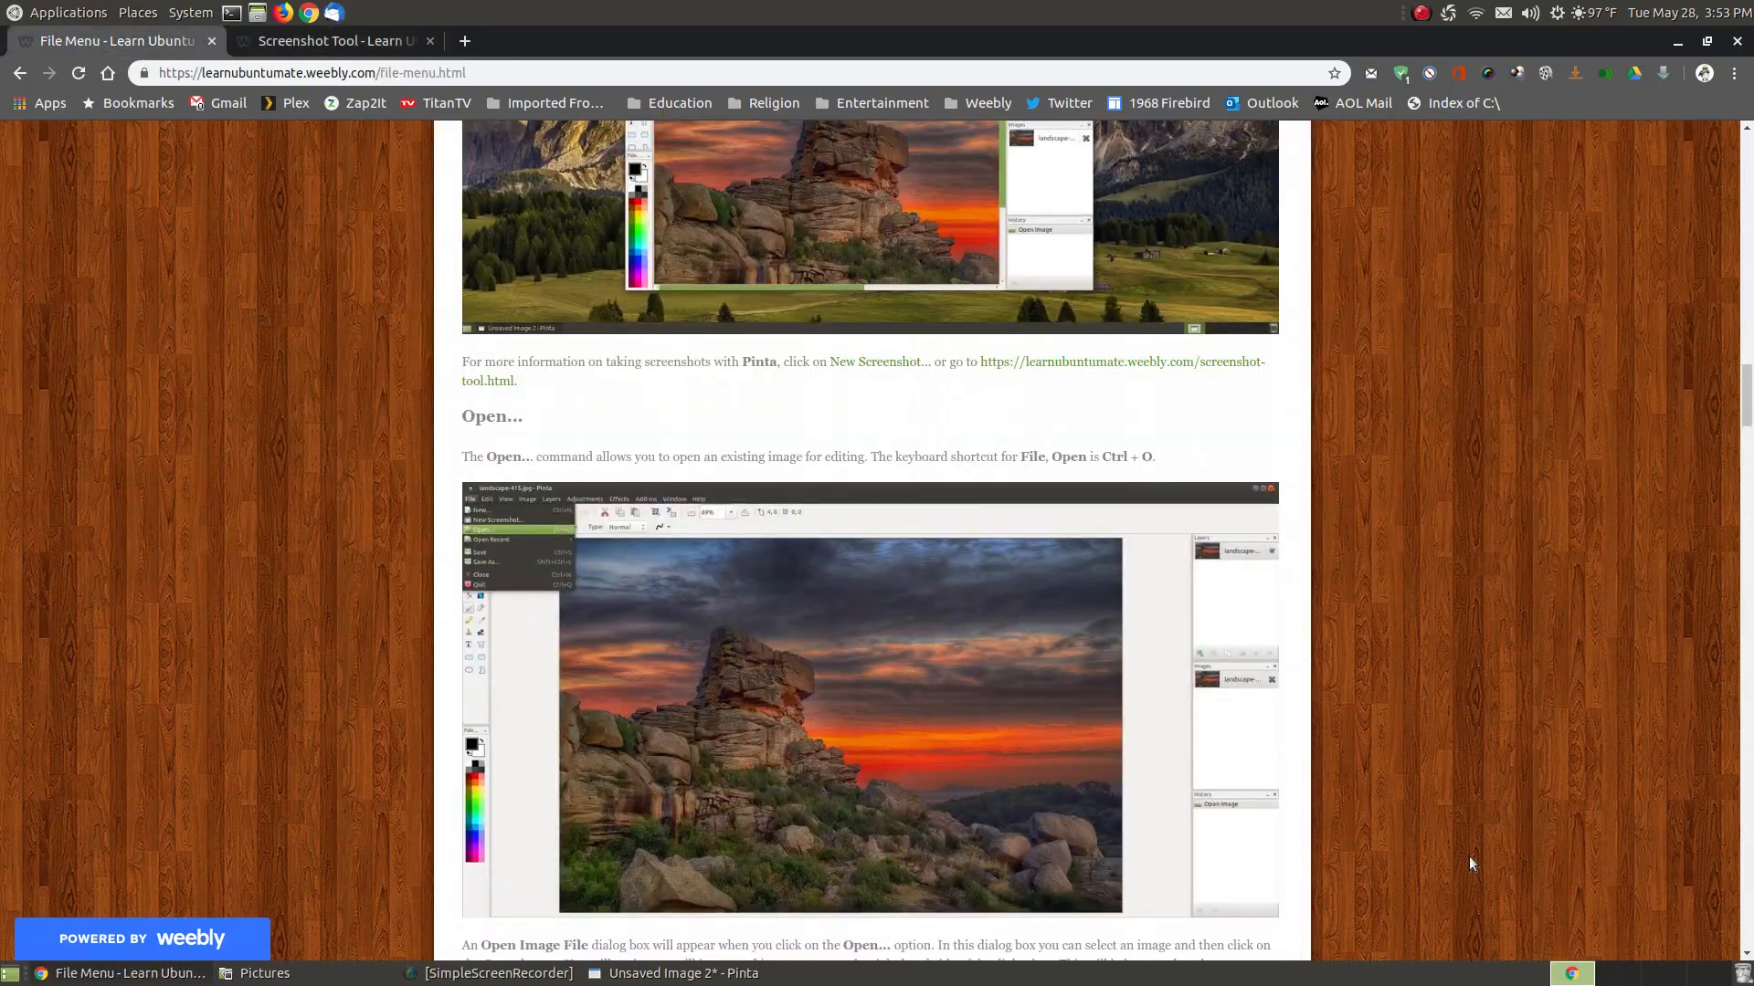
scroll(1546, 623, "down", 2)
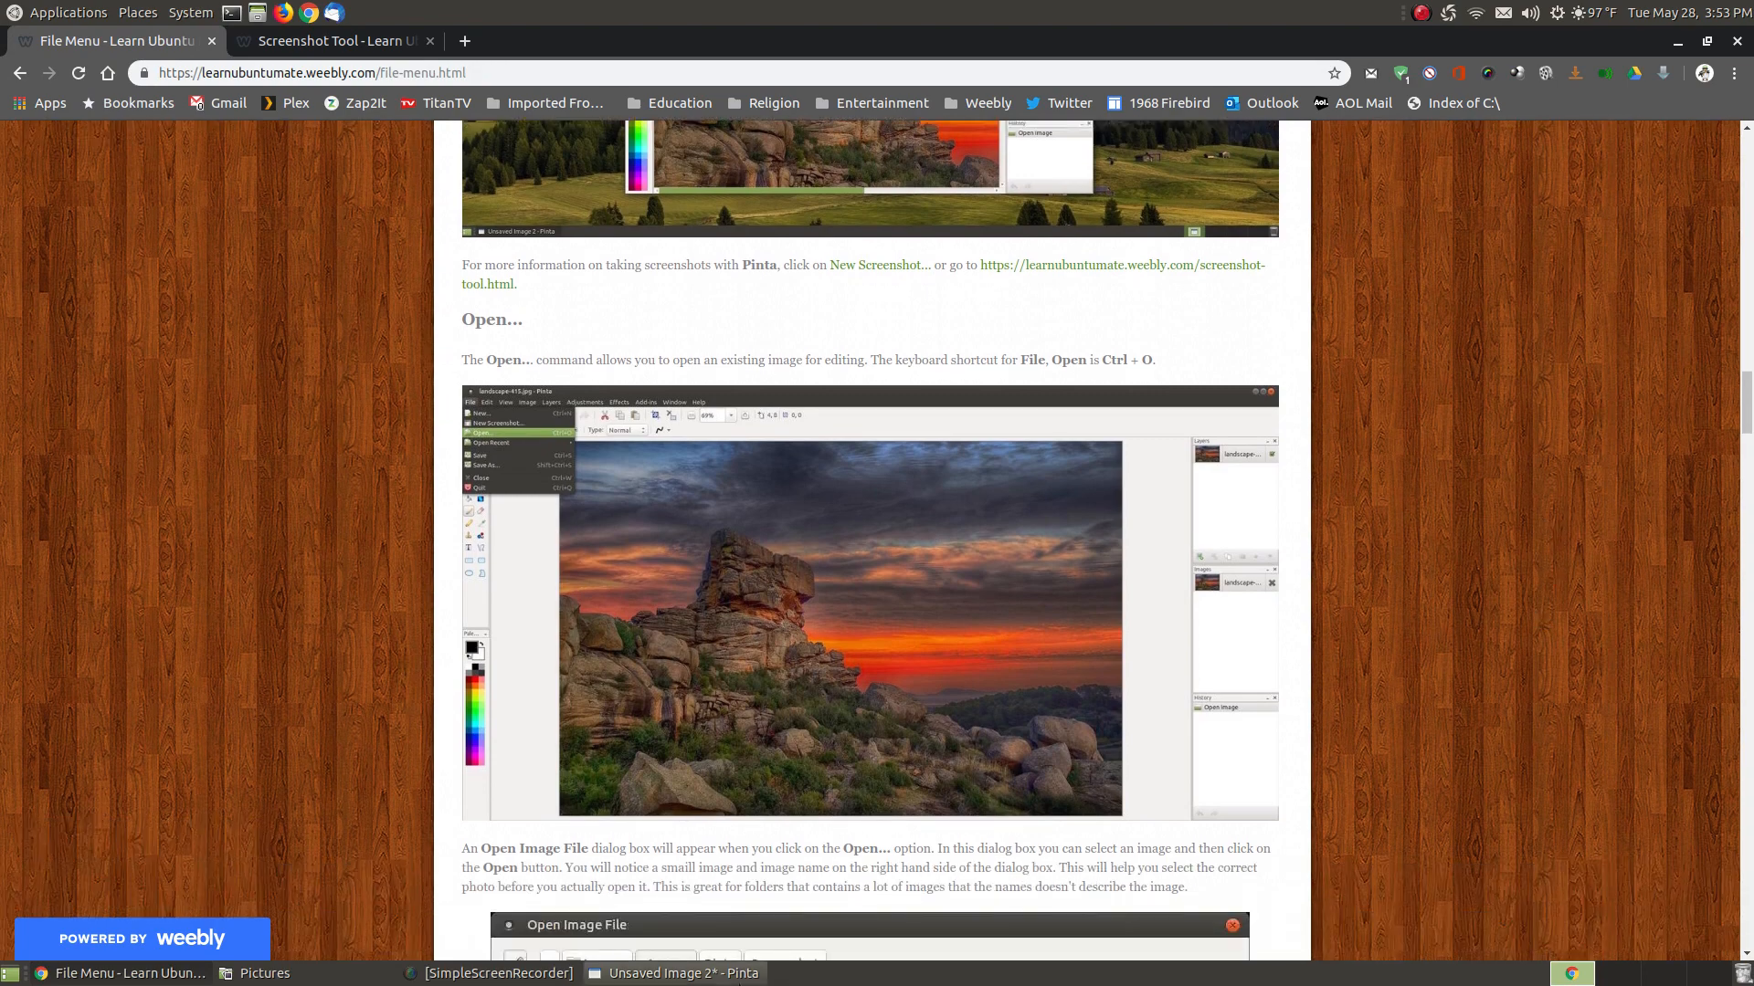
Step: Switch to Pinta and look through the file commands and the desktop's application categories
left_click(696, 977)
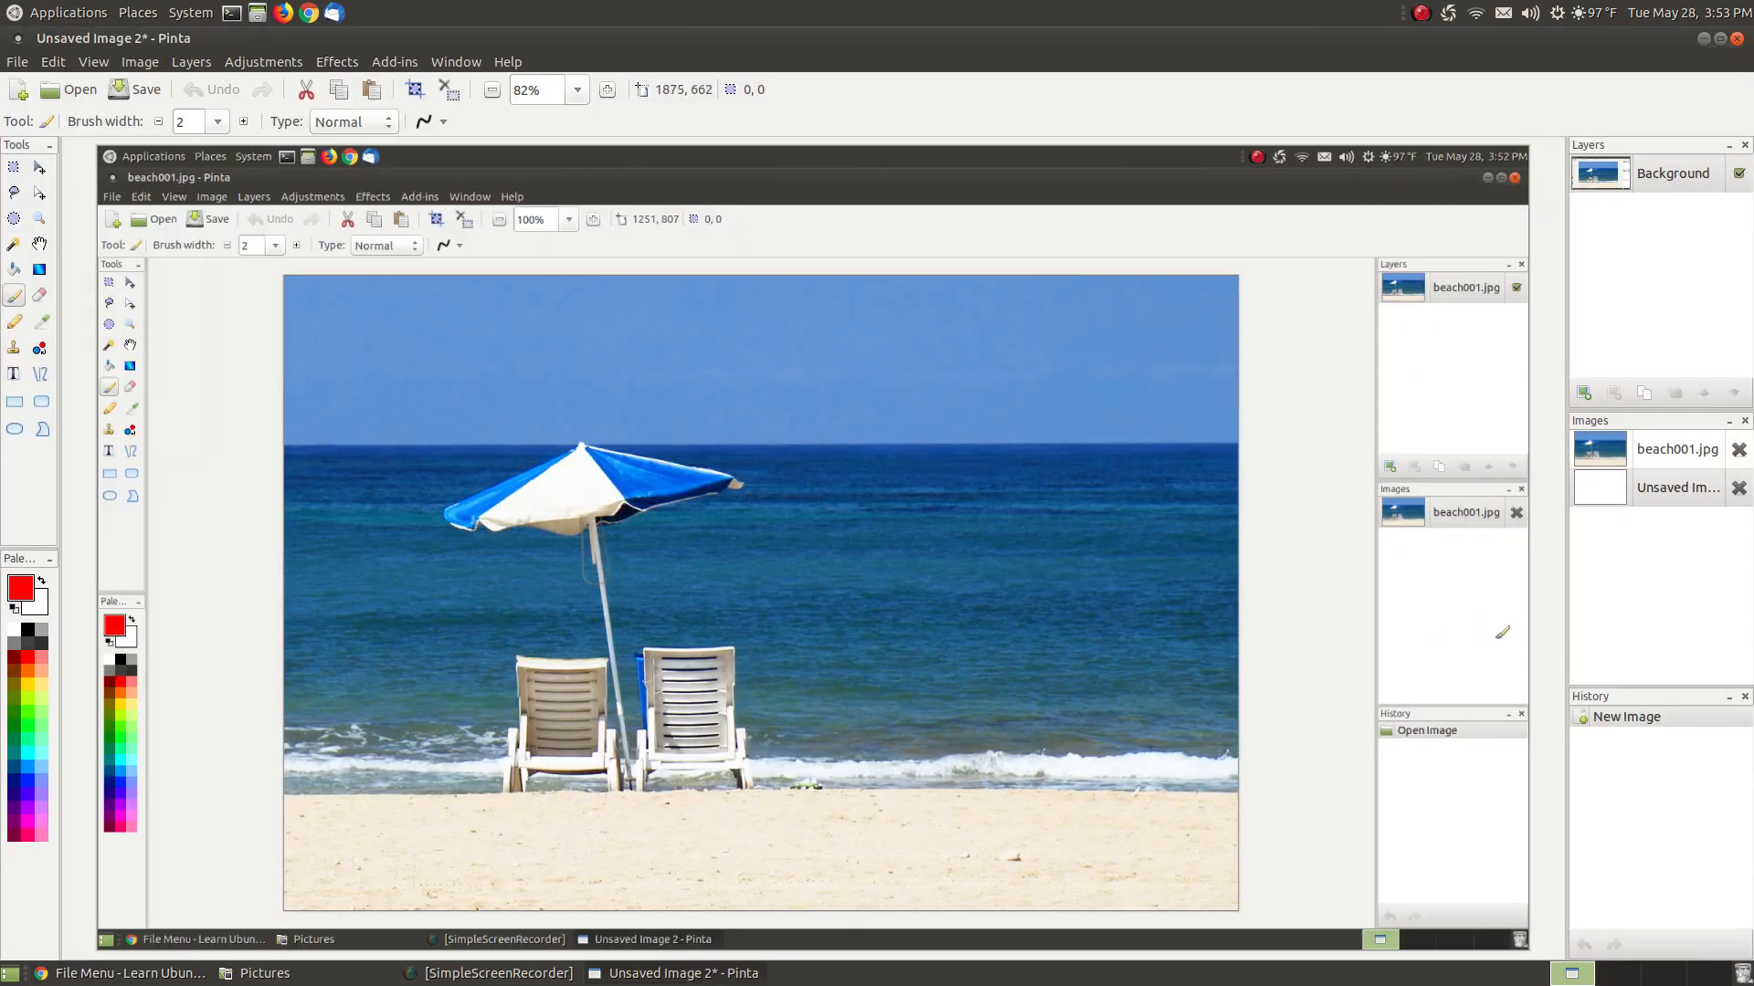
left_click(17, 62)
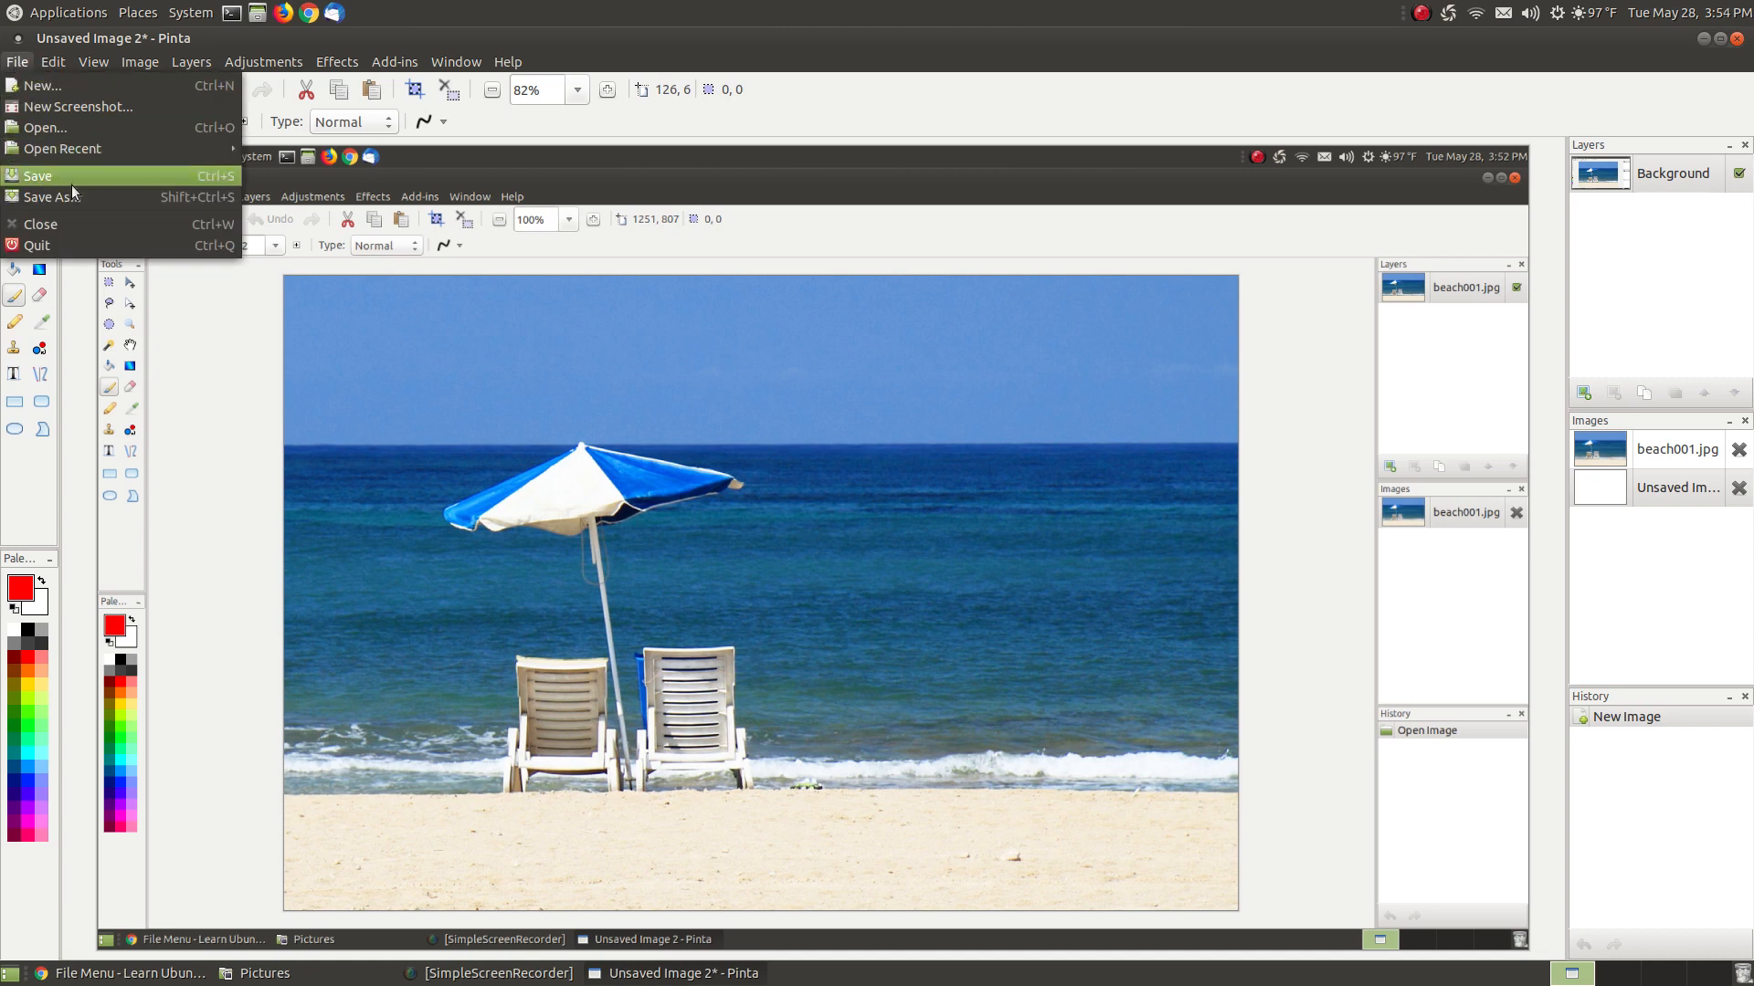
left_click(874, 58)
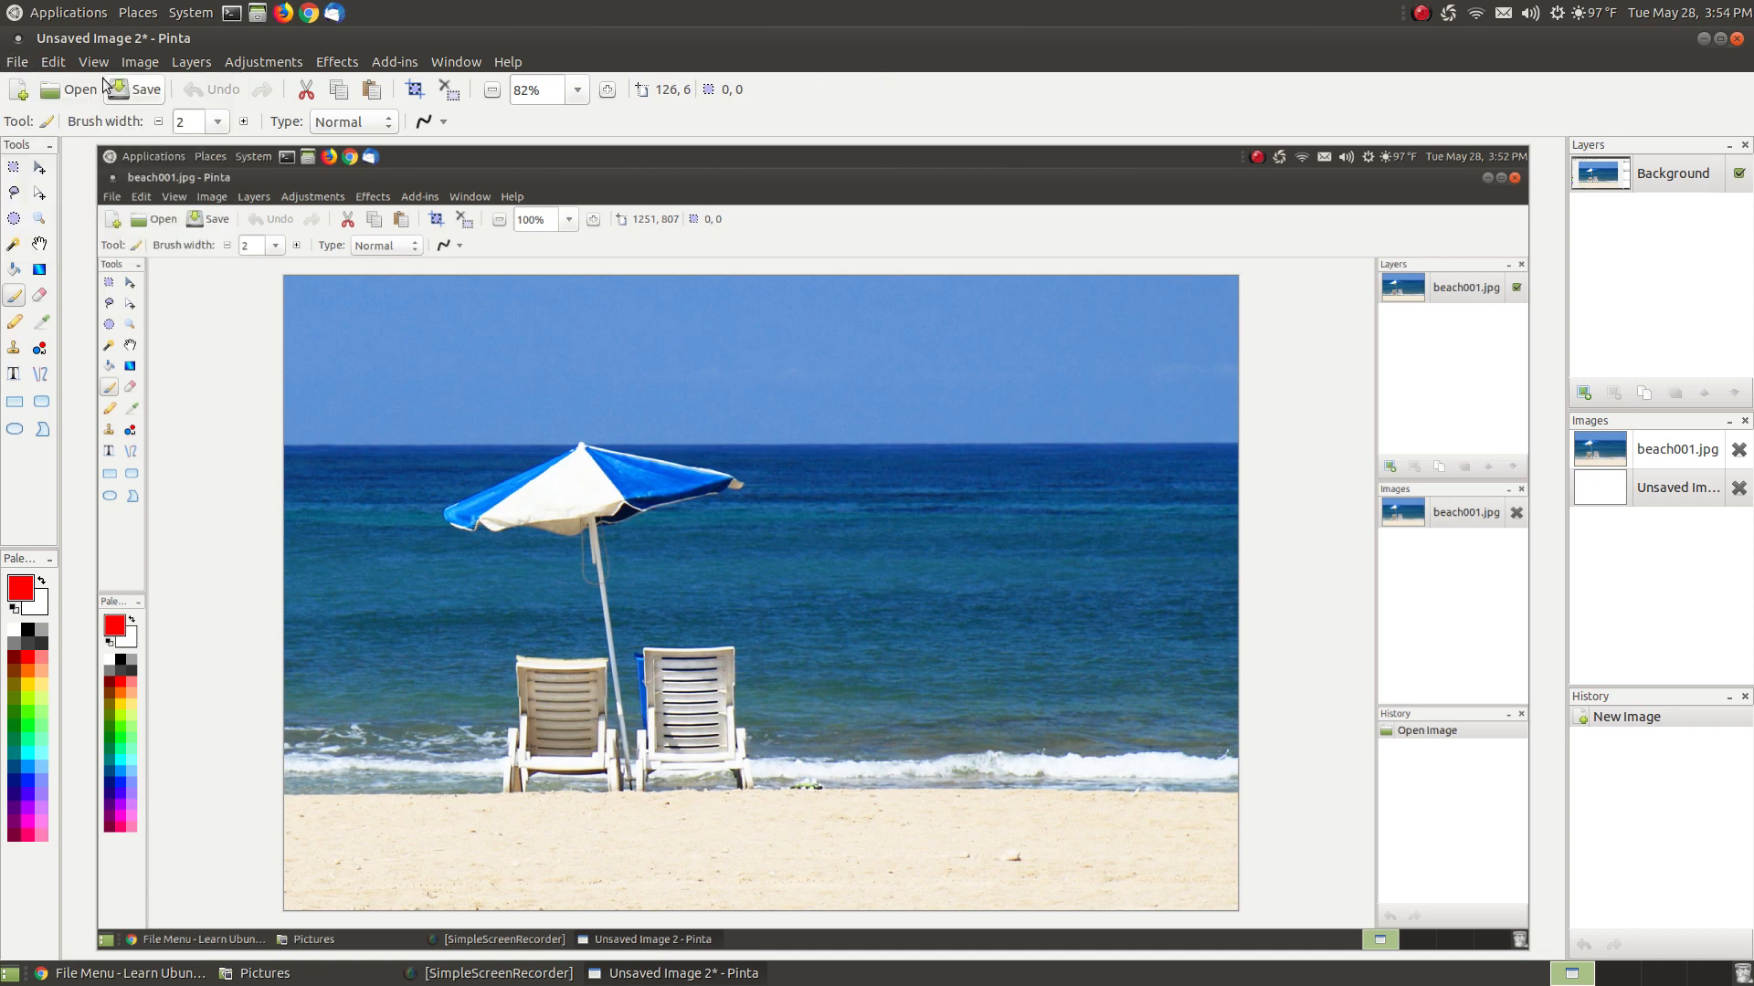
left_click(54, 13)
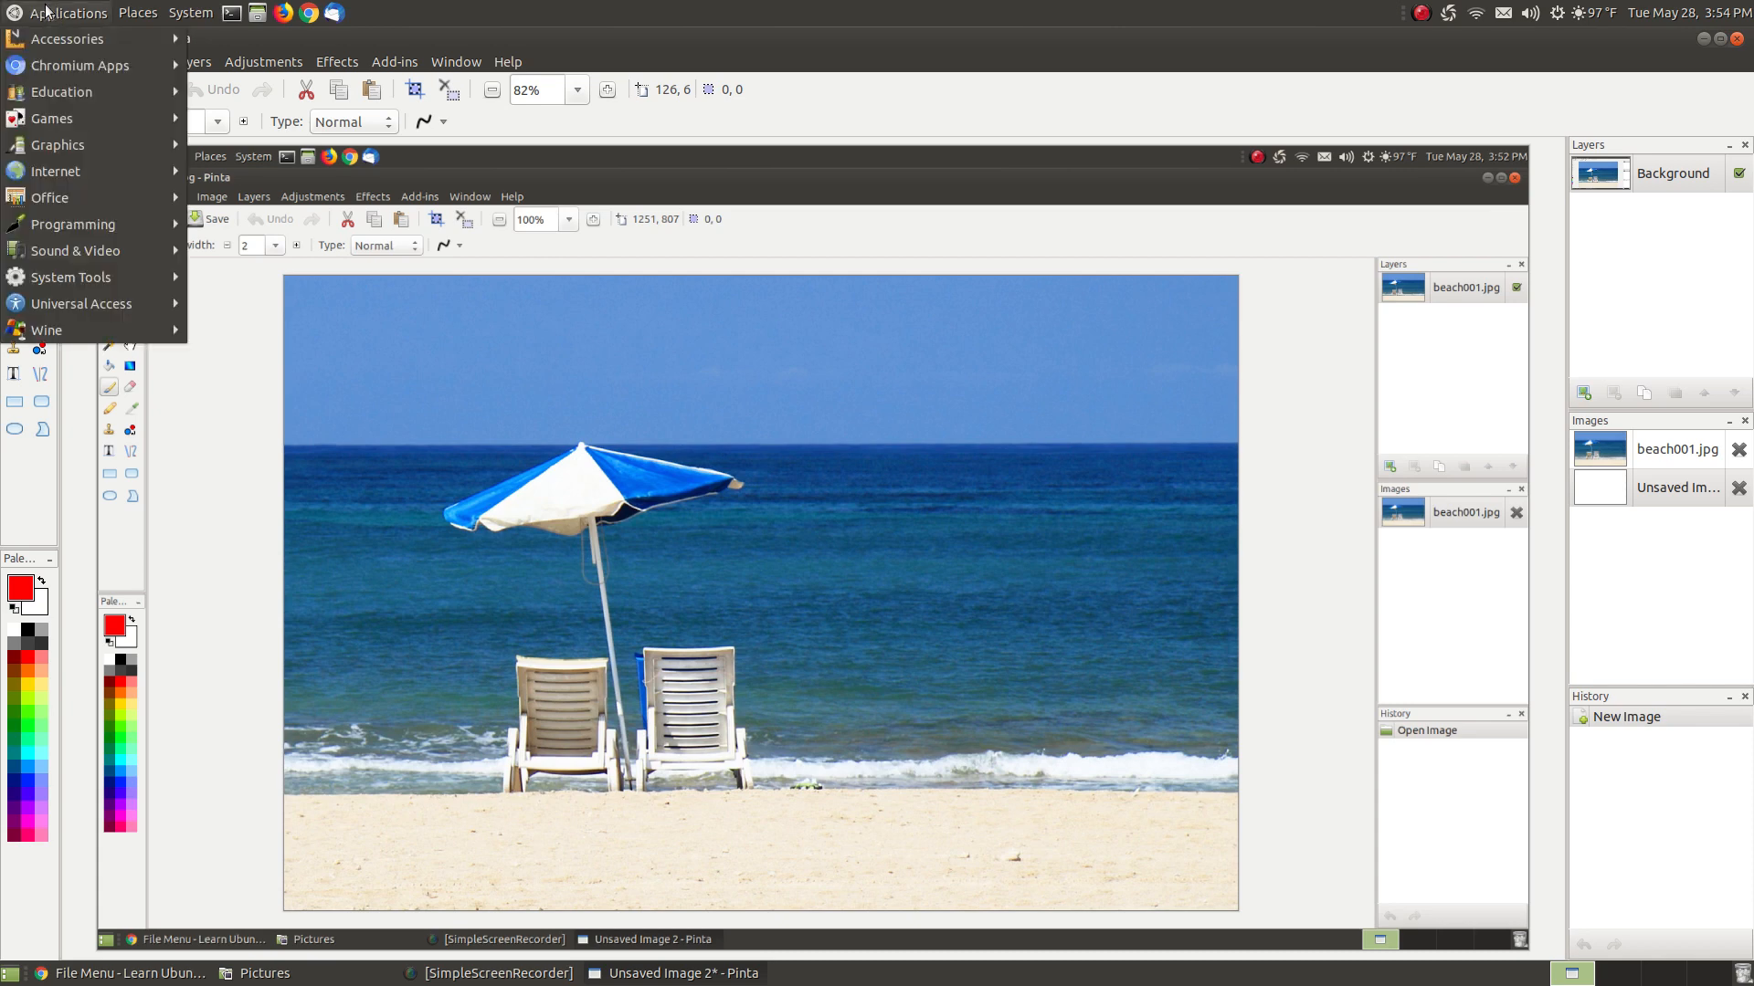
left_click(660, 56)
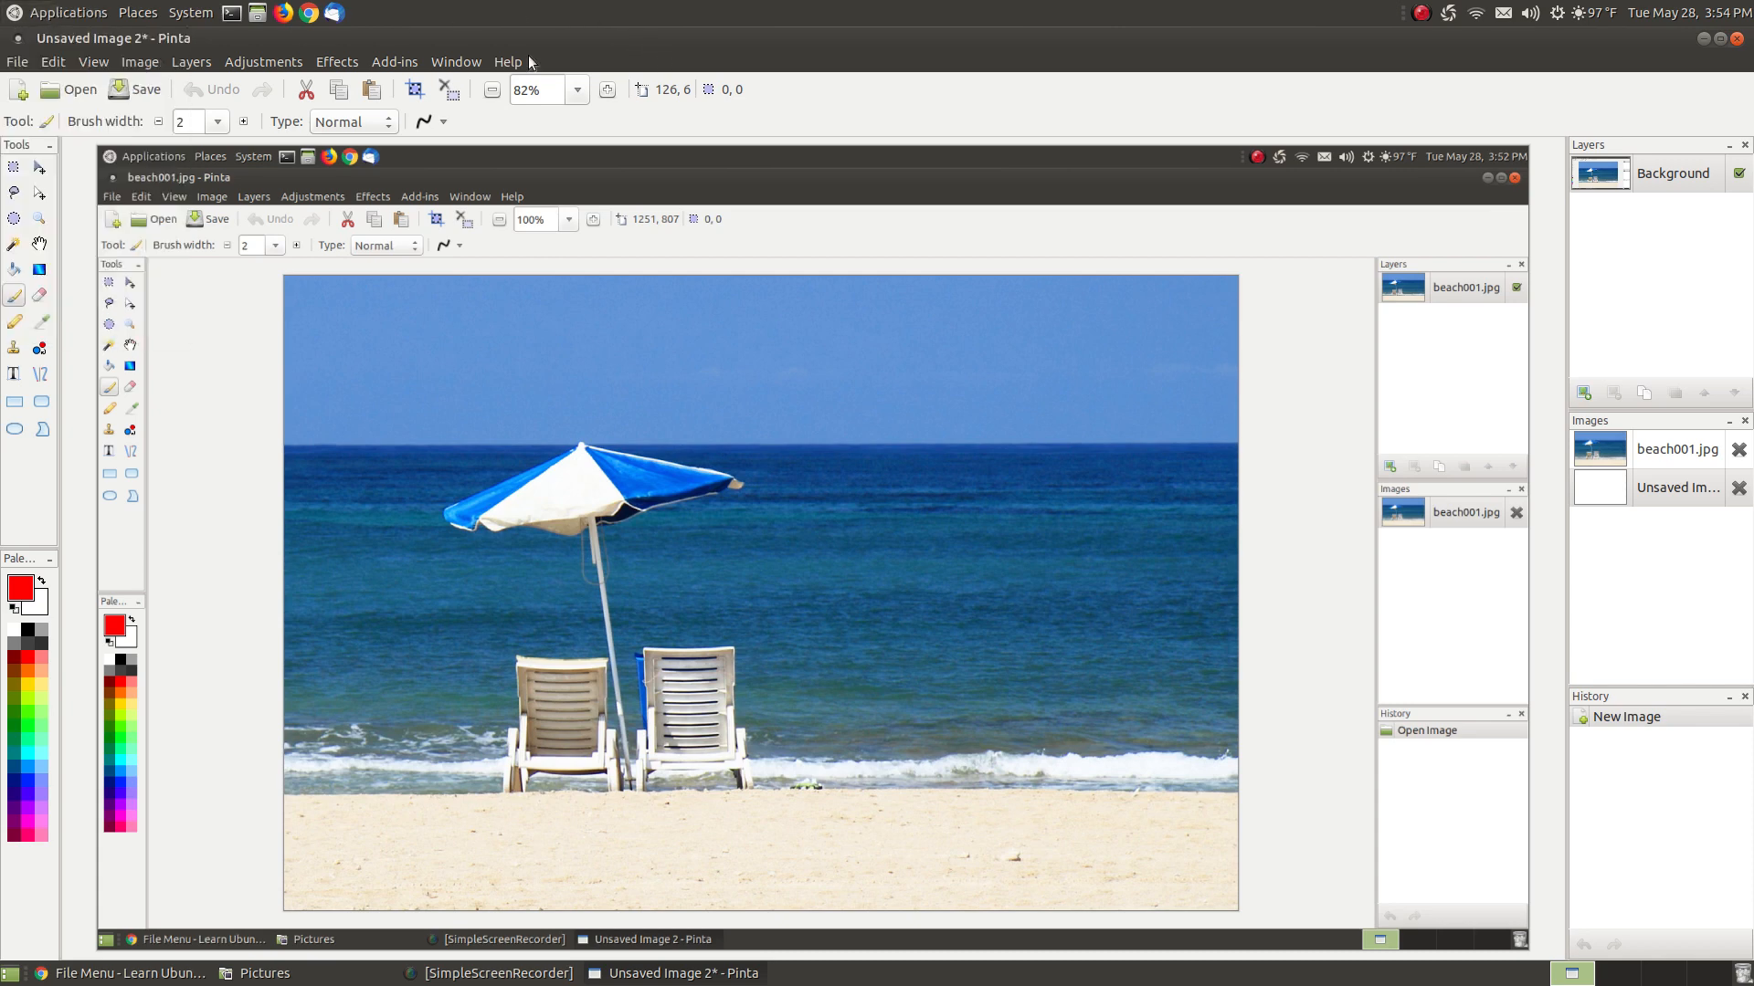
Step: Save the captured screenshot in the Pictures folder as screenshot01.jpg, a JPEG image with quality 85
left_click(15, 64)
left_click(37, 176)
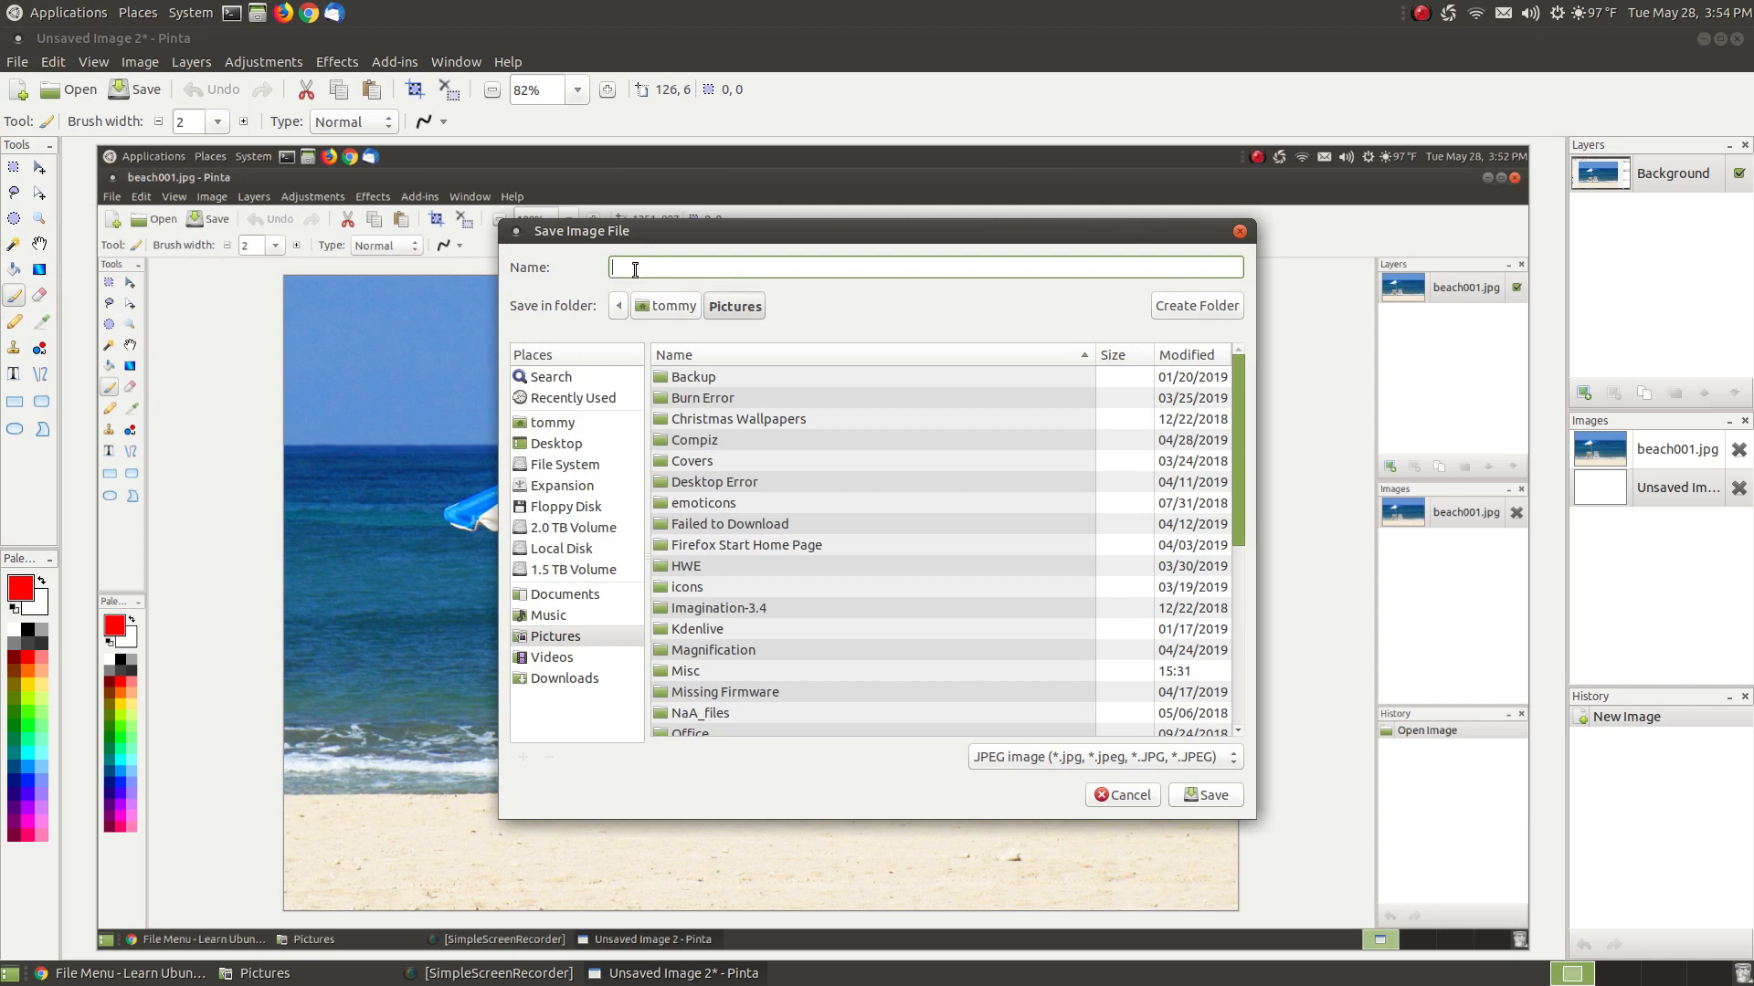
type("screenshot01")
left_click(1204, 803)
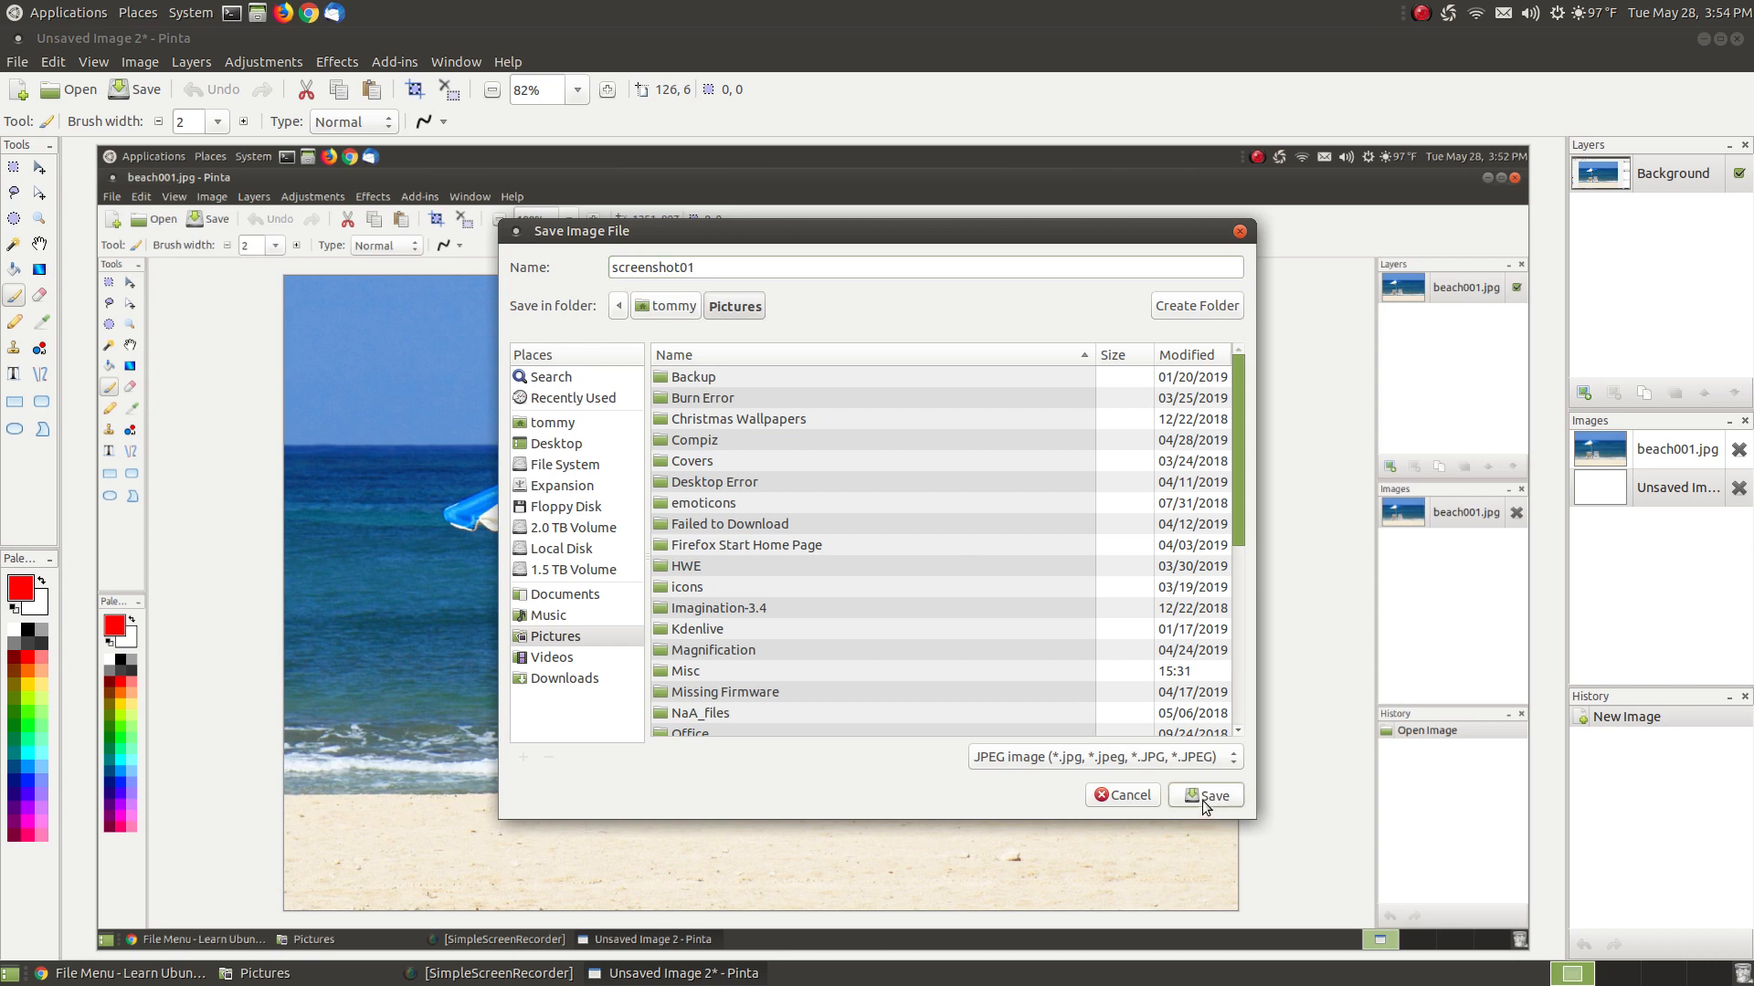
left_click(927, 592)
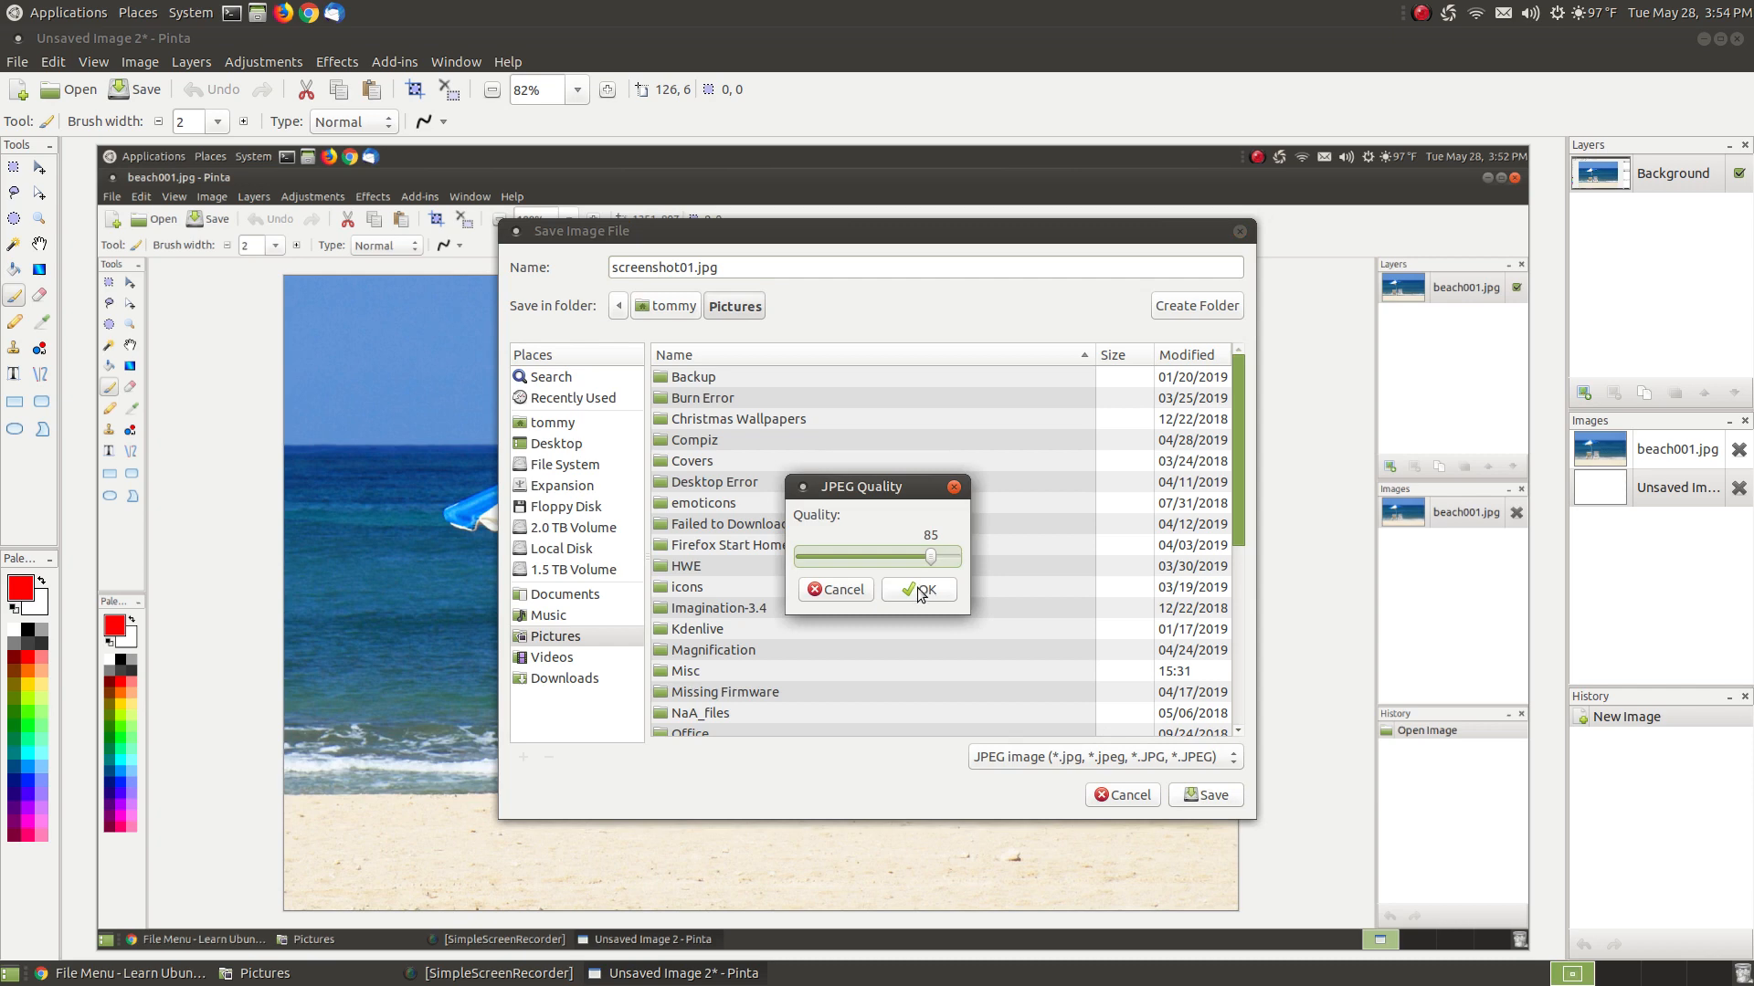
Step: View screenshot01.jpg from the Pictures folder in the image viewer, close it and minimize the folder window
left_click(301, 982)
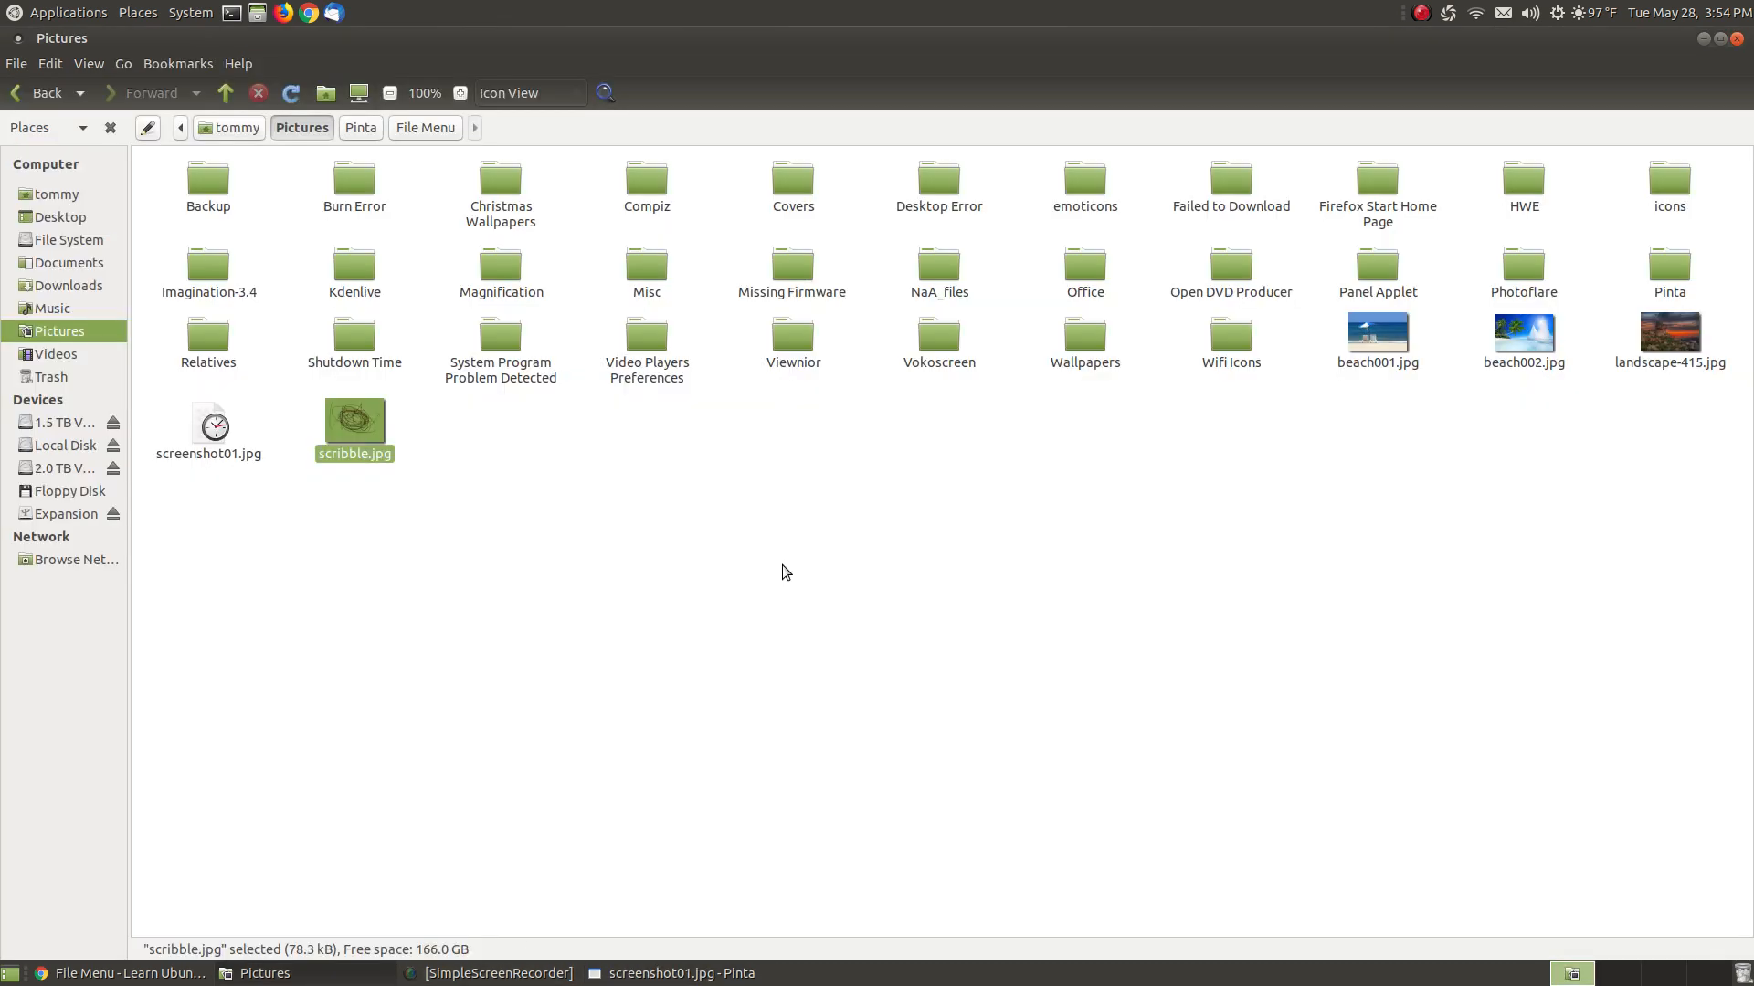
left_click(777, 564)
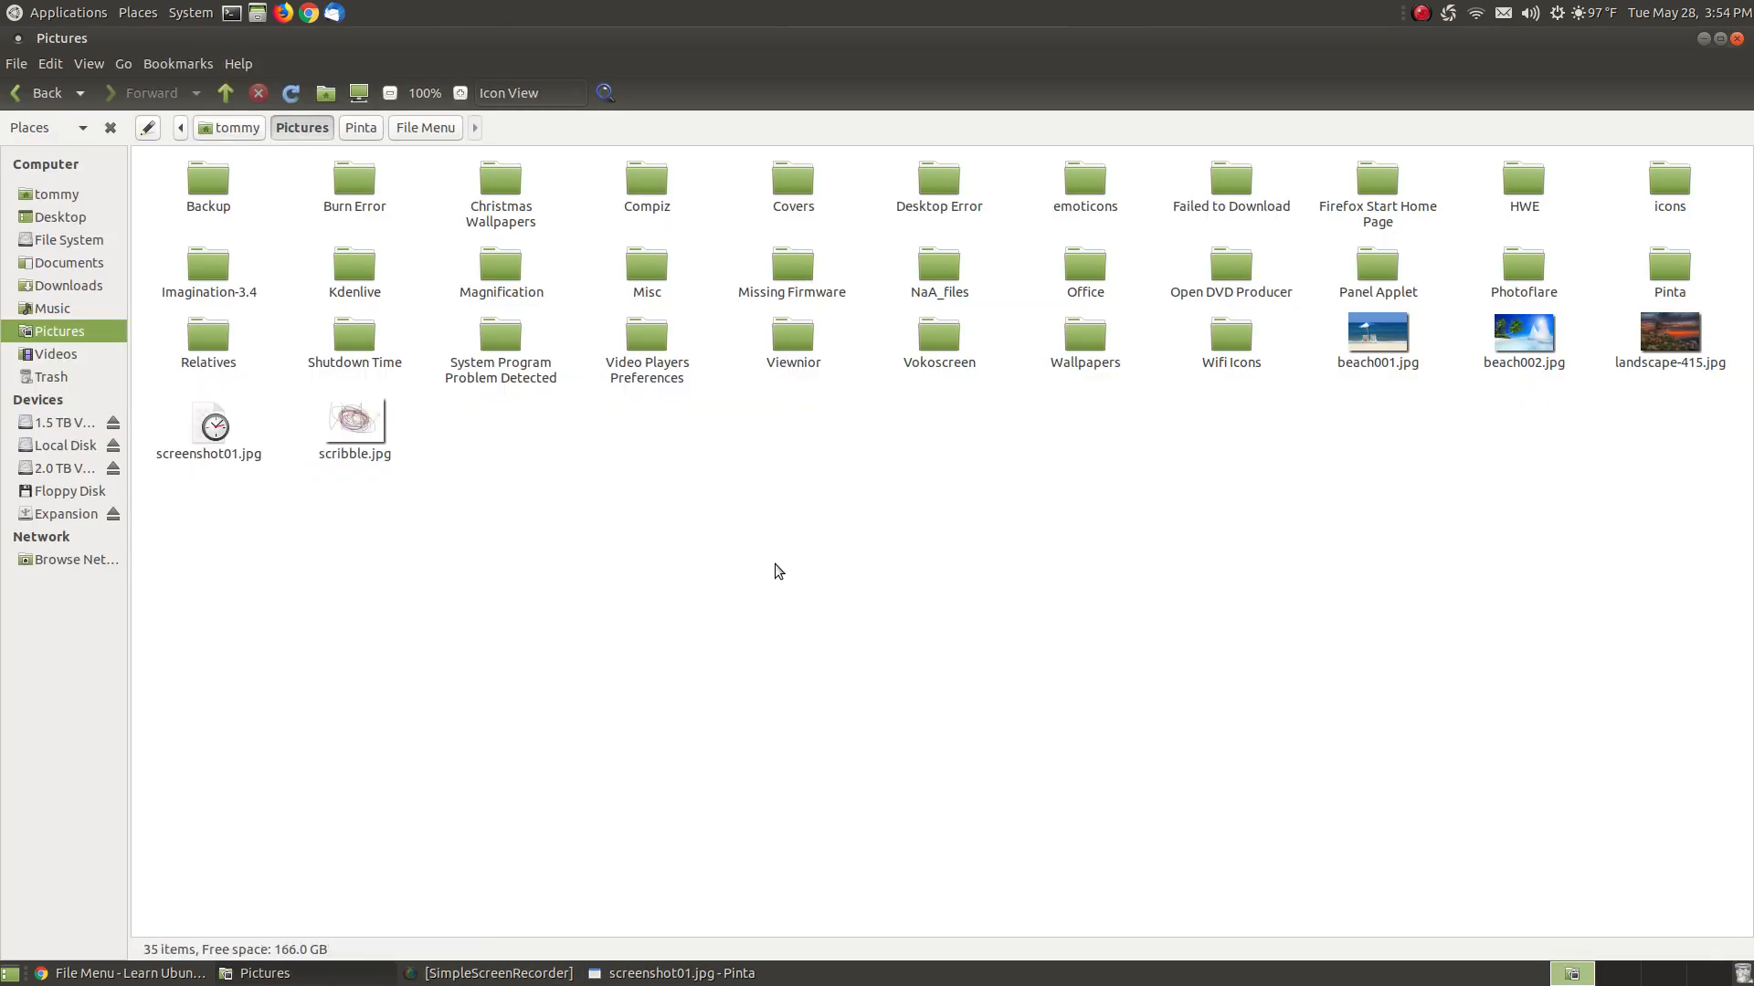
double_click(217, 438)
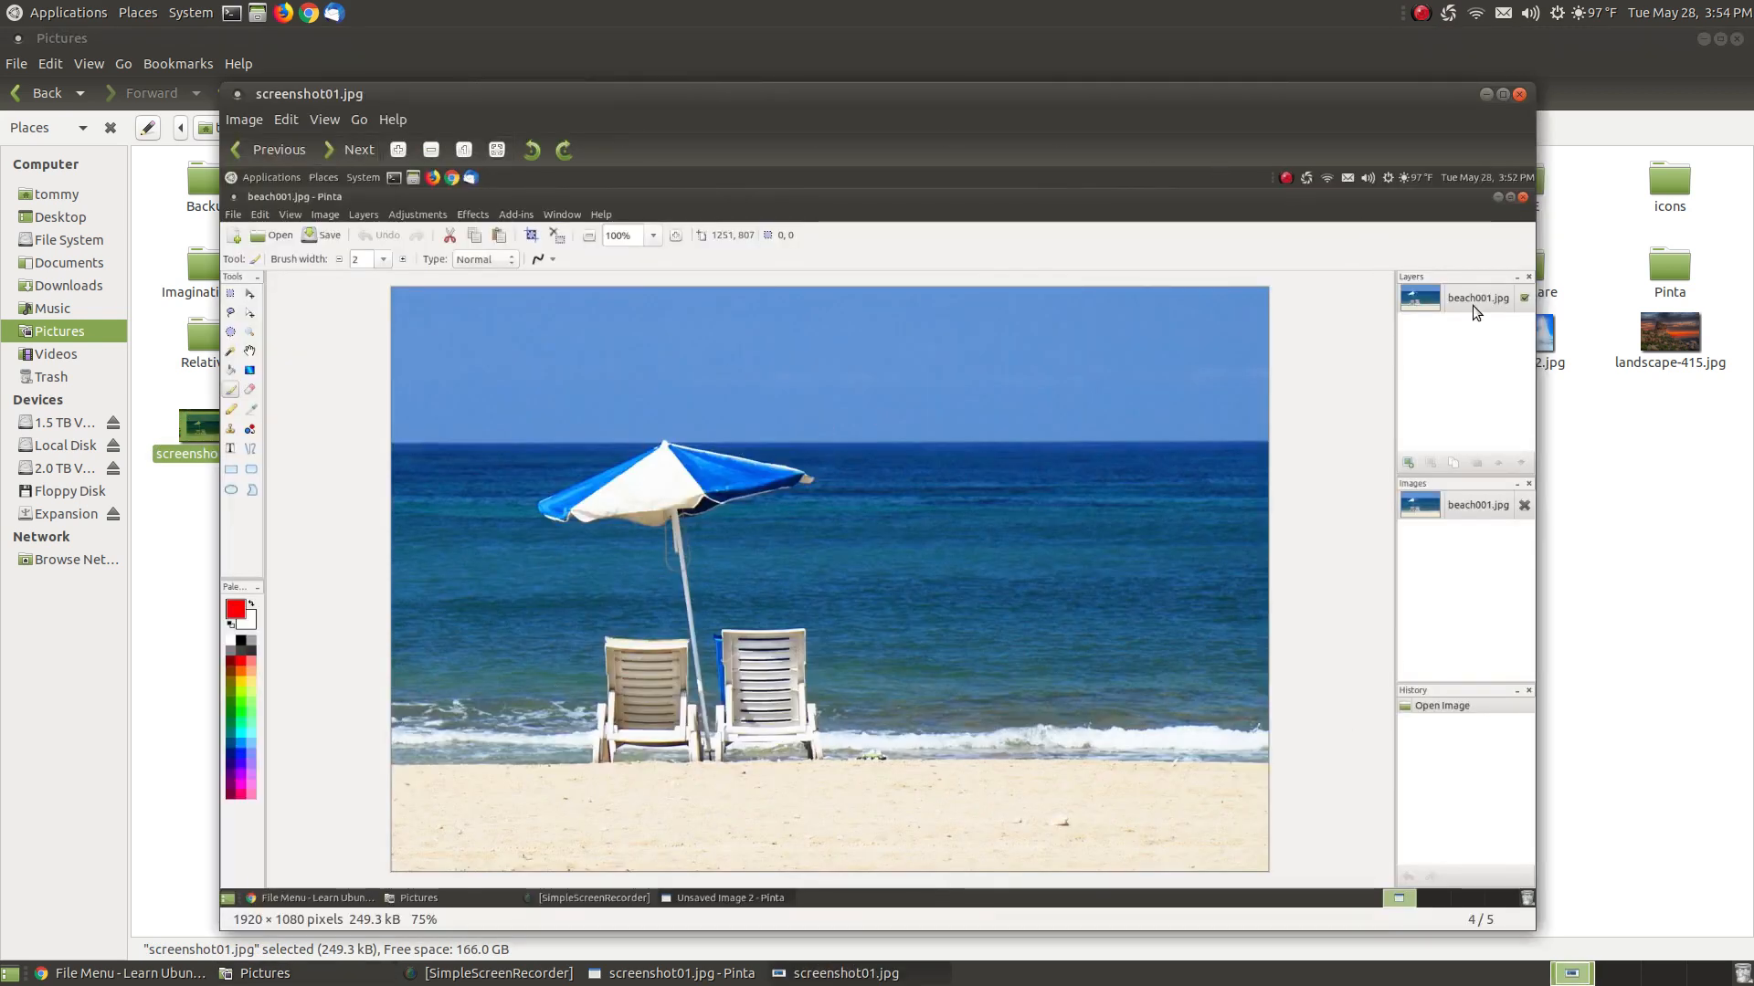
left_click(1519, 95)
left_click(1703, 40)
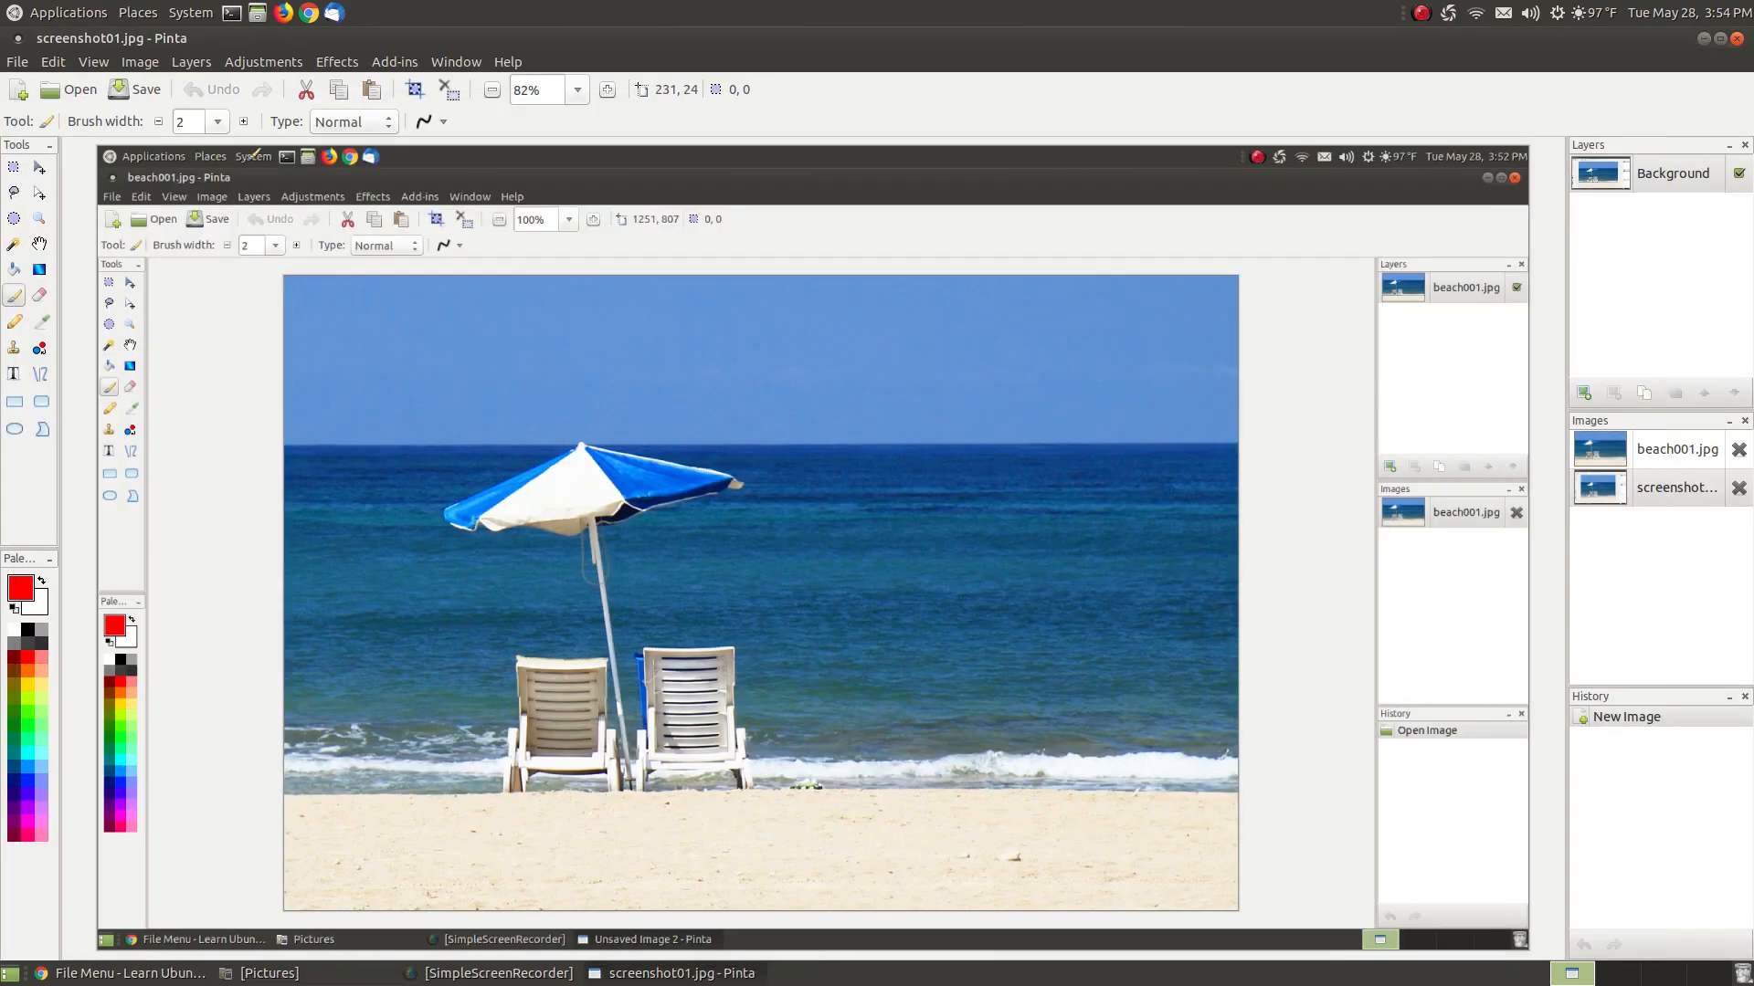
Step: Open beach002.jpg from the Pictures folder in Pinta
left_click(18, 64)
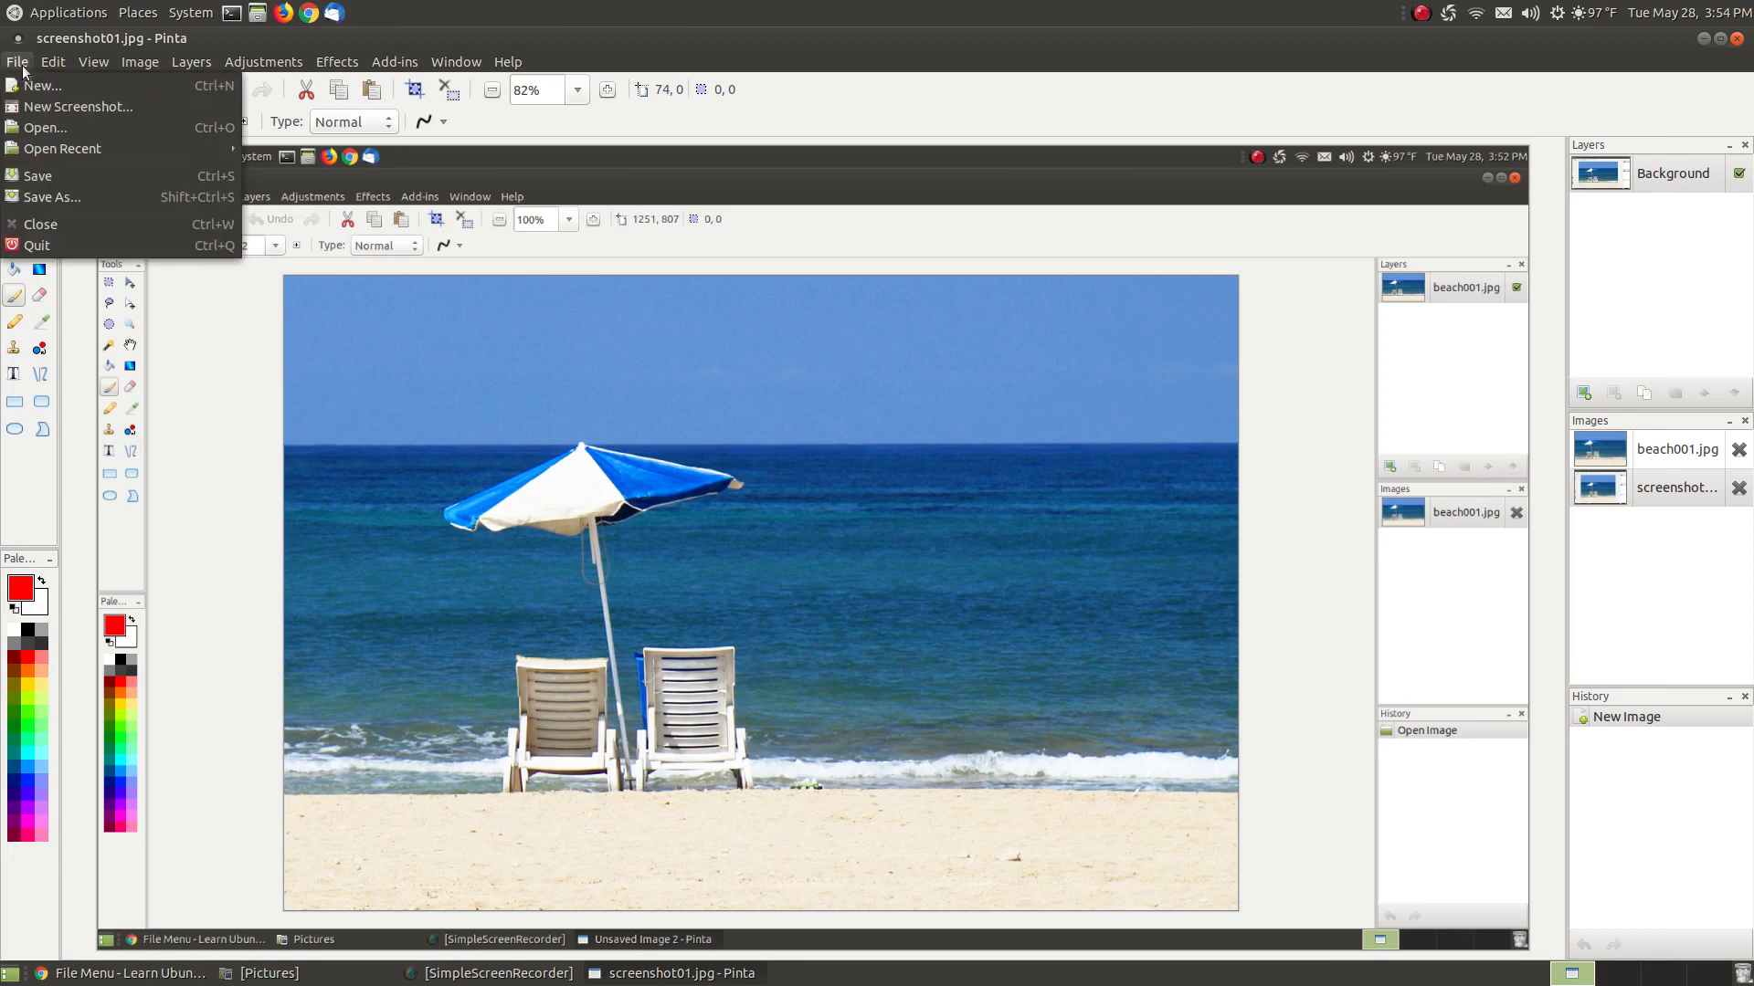
left_click(62, 125)
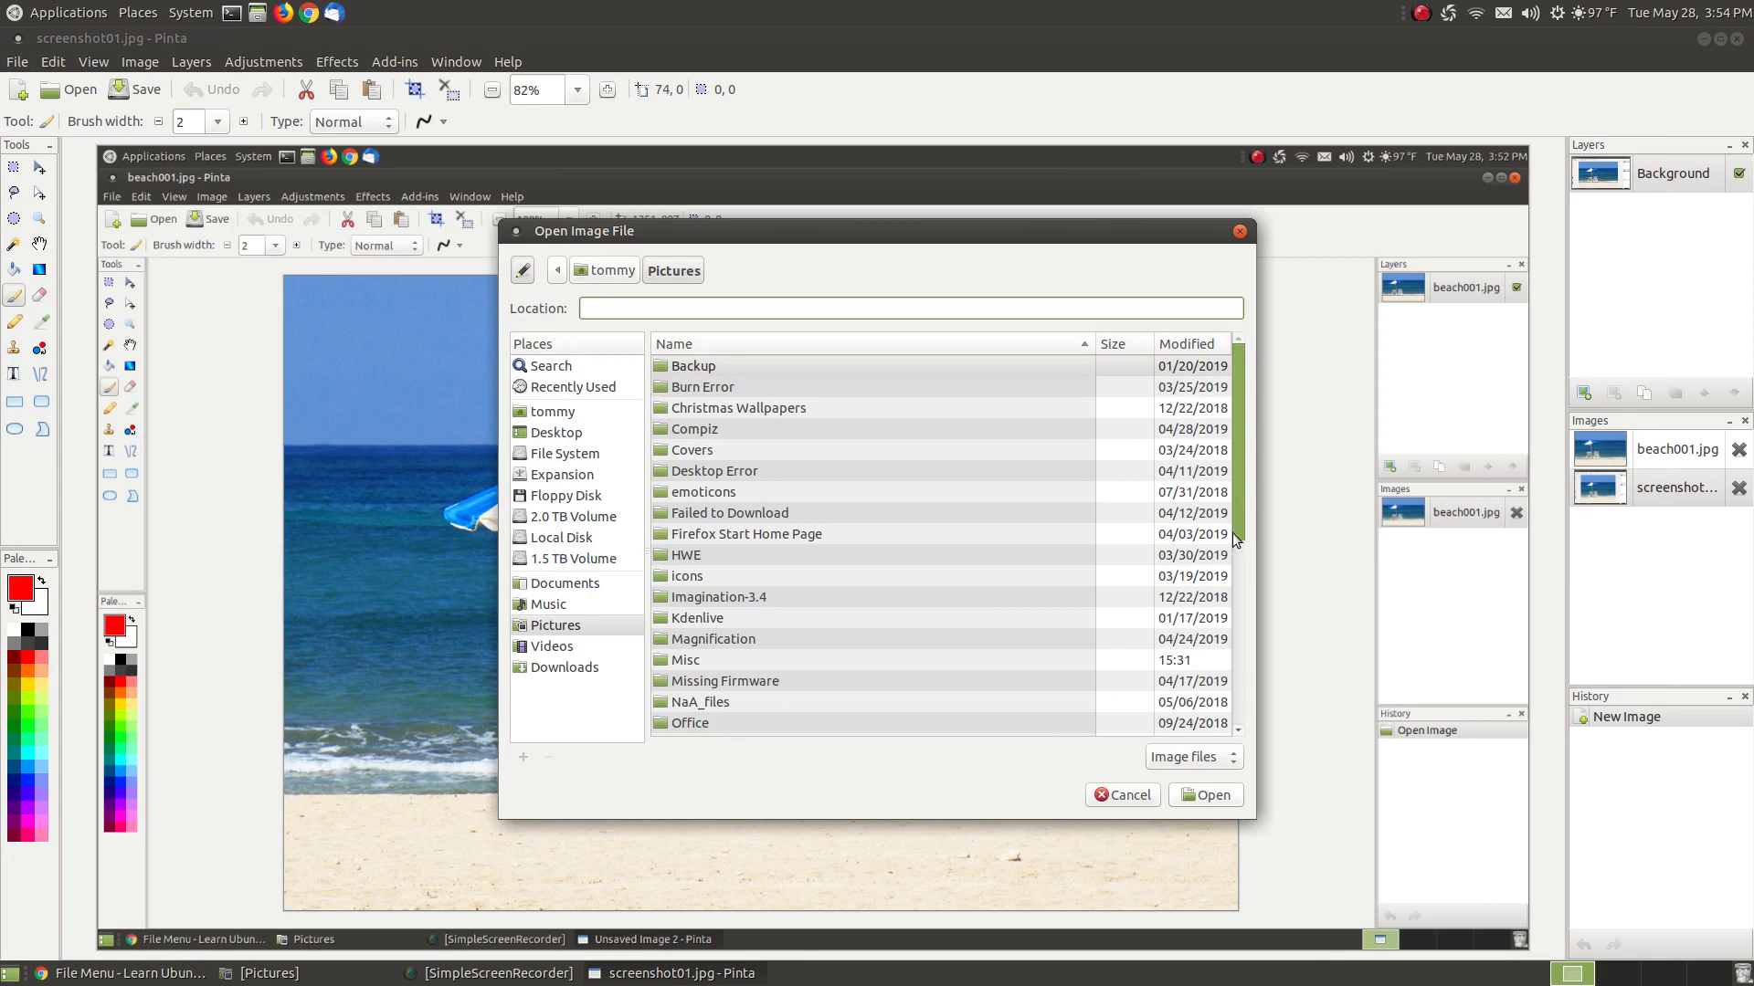
scroll(1238, 584, "down", 5)
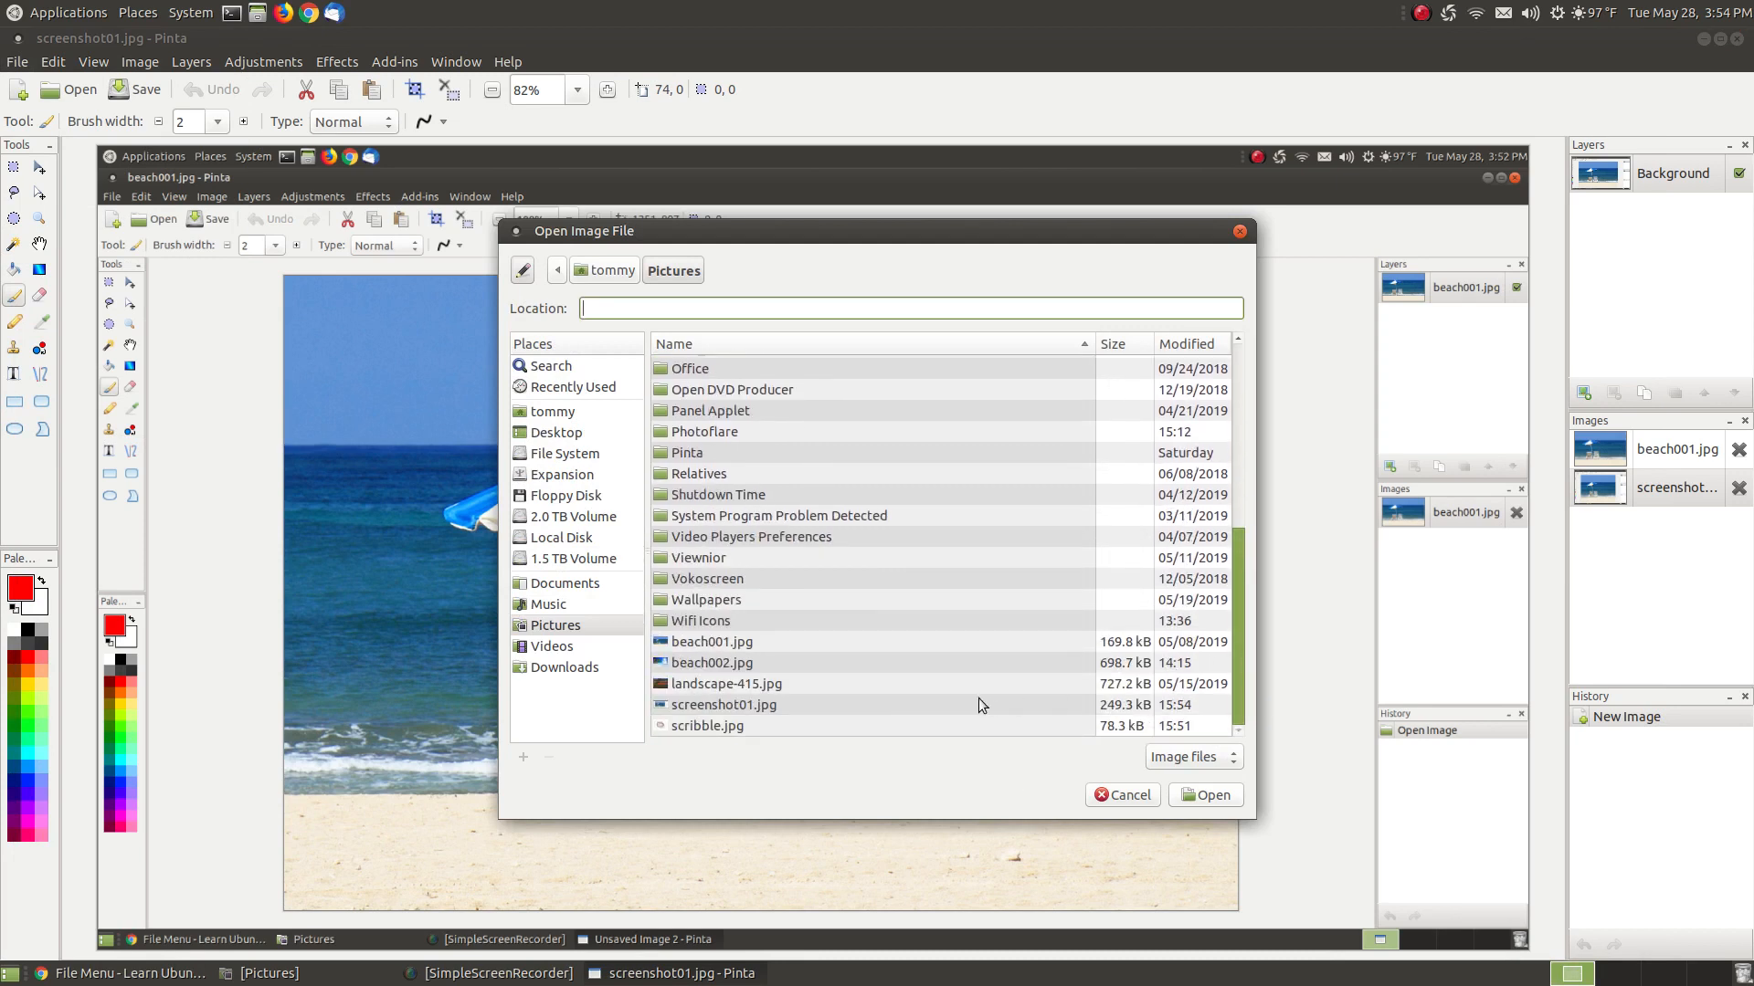
left_click(739, 665)
left_click(1206, 797)
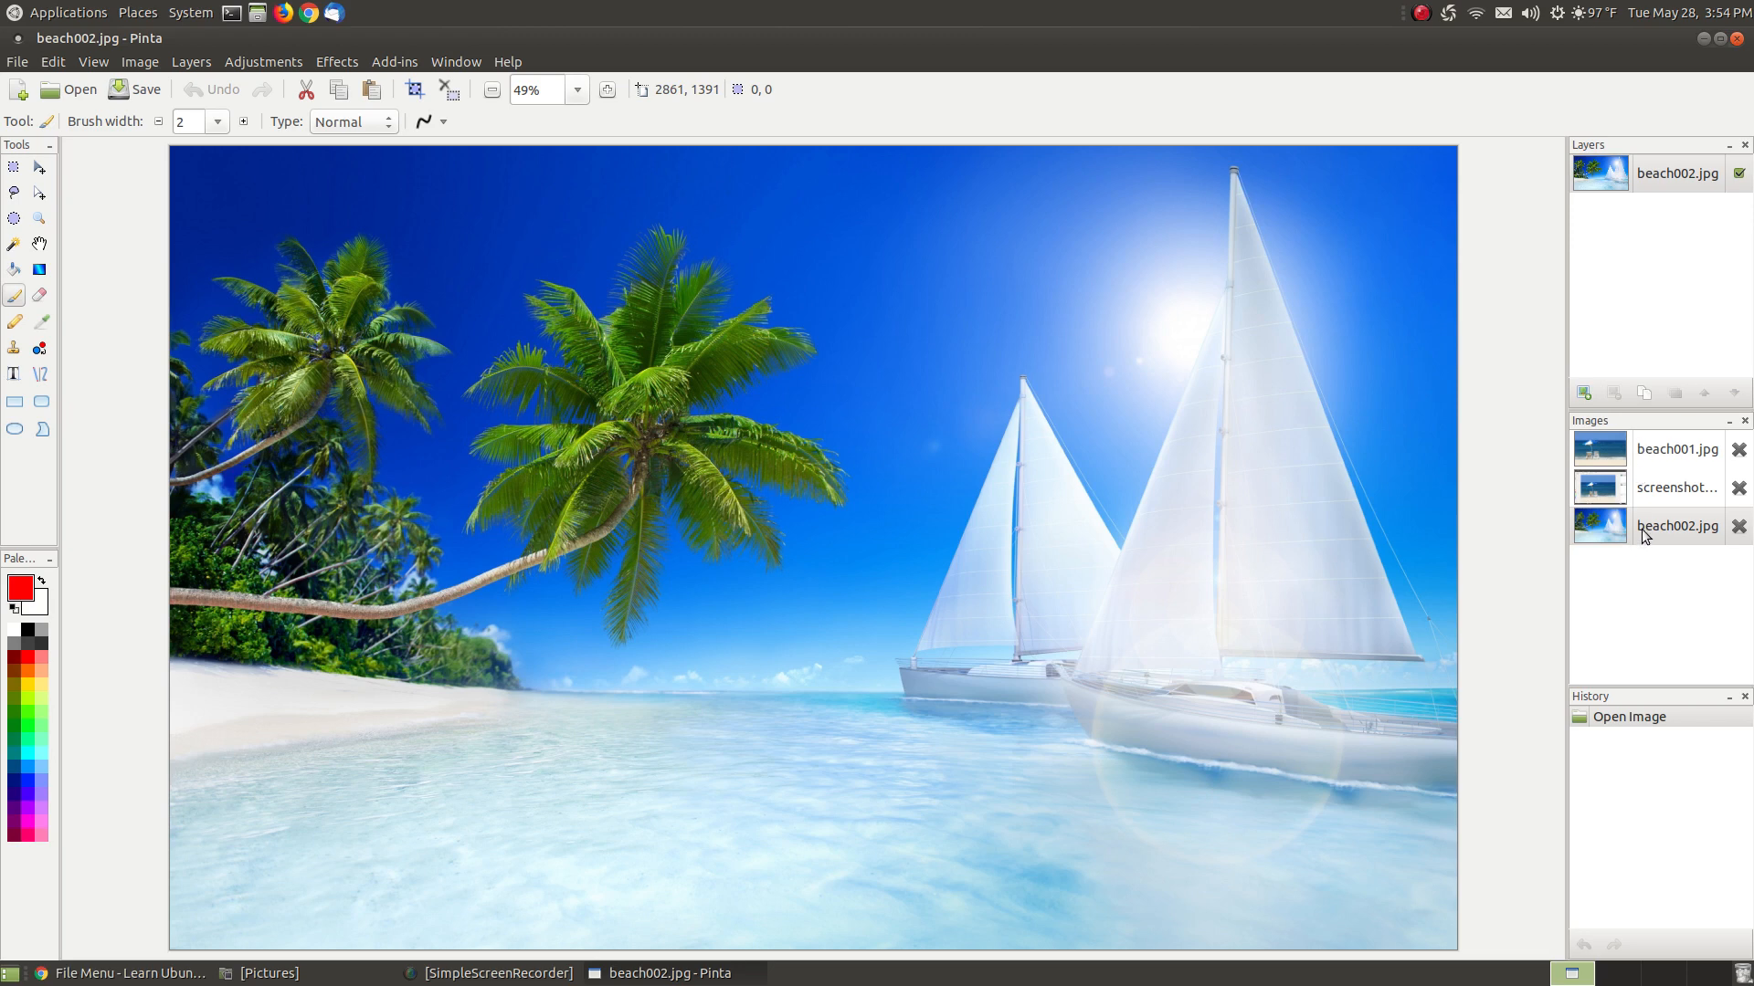
Step: Switch between the open images beach001.jpg, screenshot01.jpg and beach002.jpg, finishing on beach002.jpg
left_click(1646, 490)
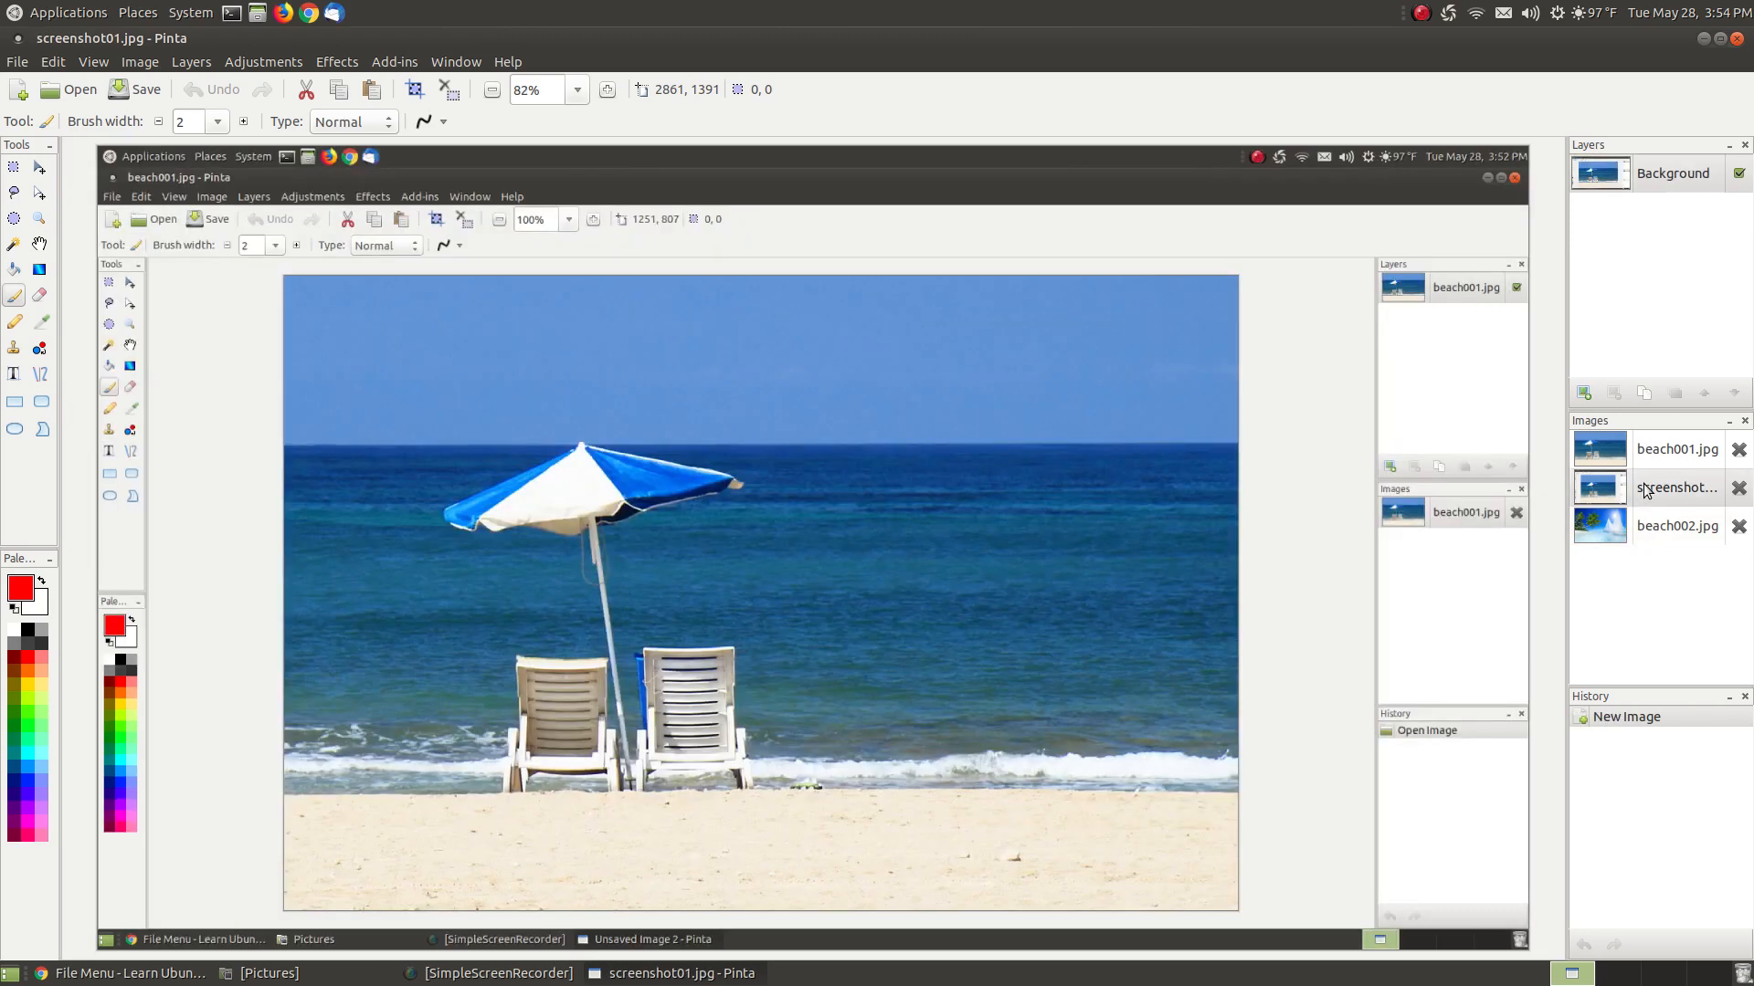
left_click(1644, 454)
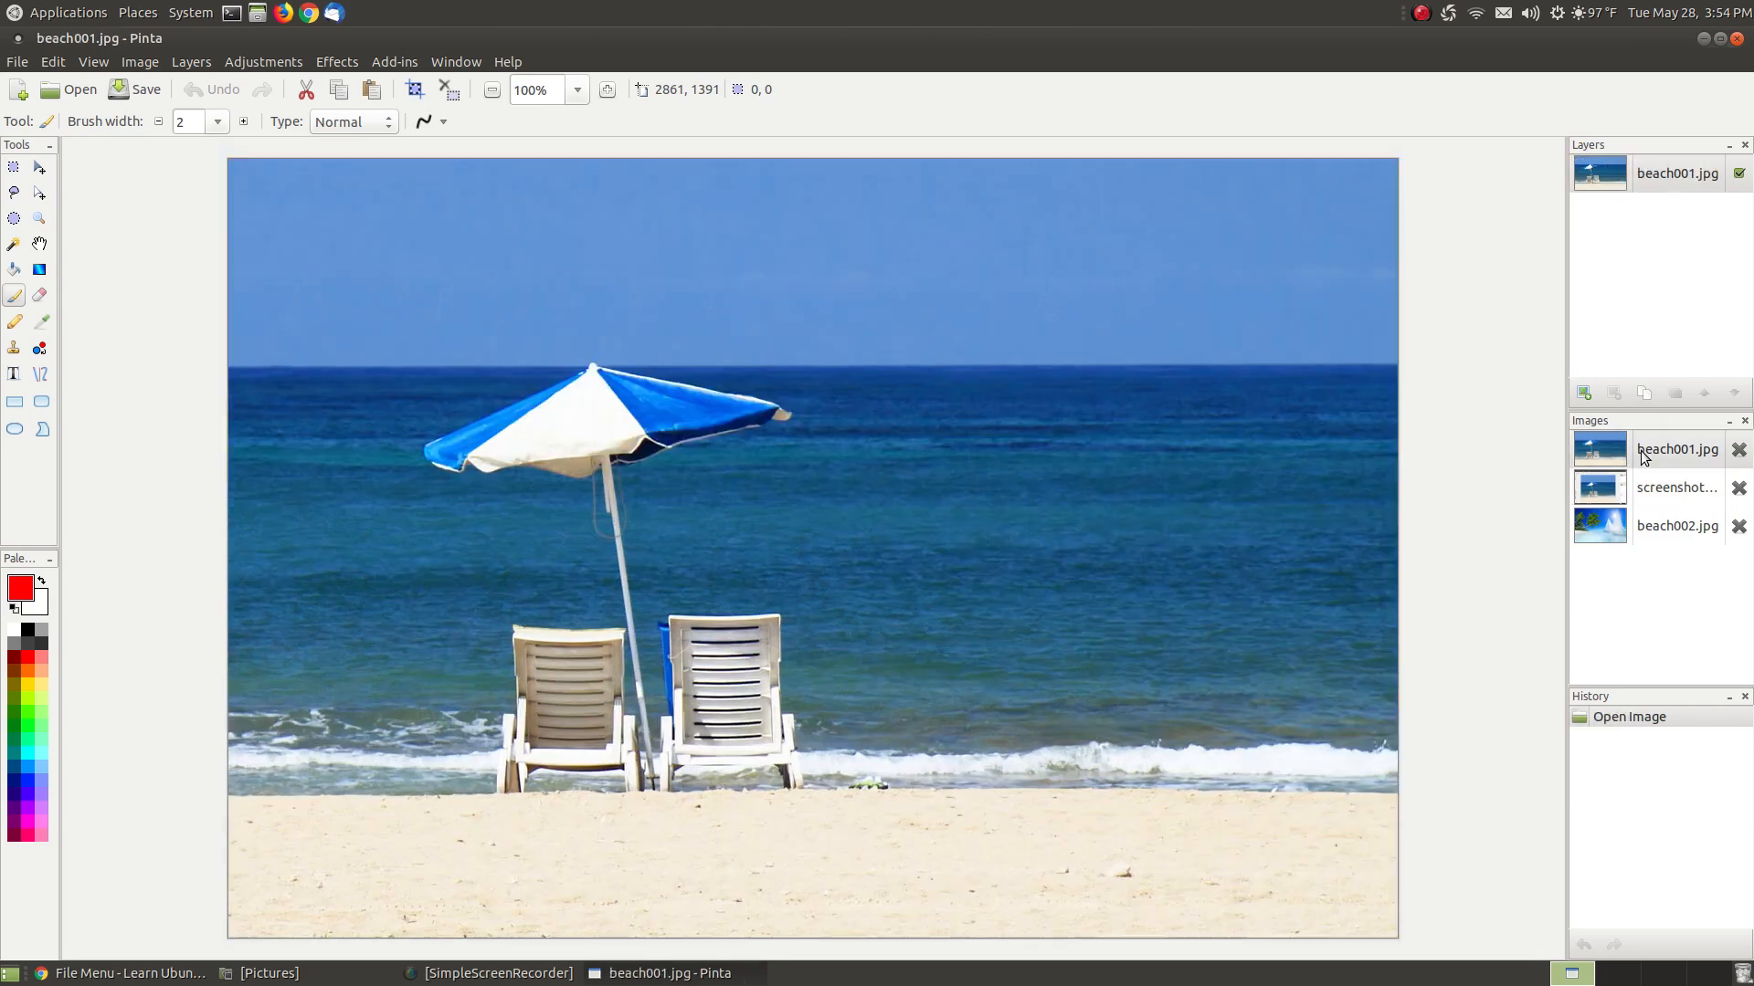
left_click(1632, 530)
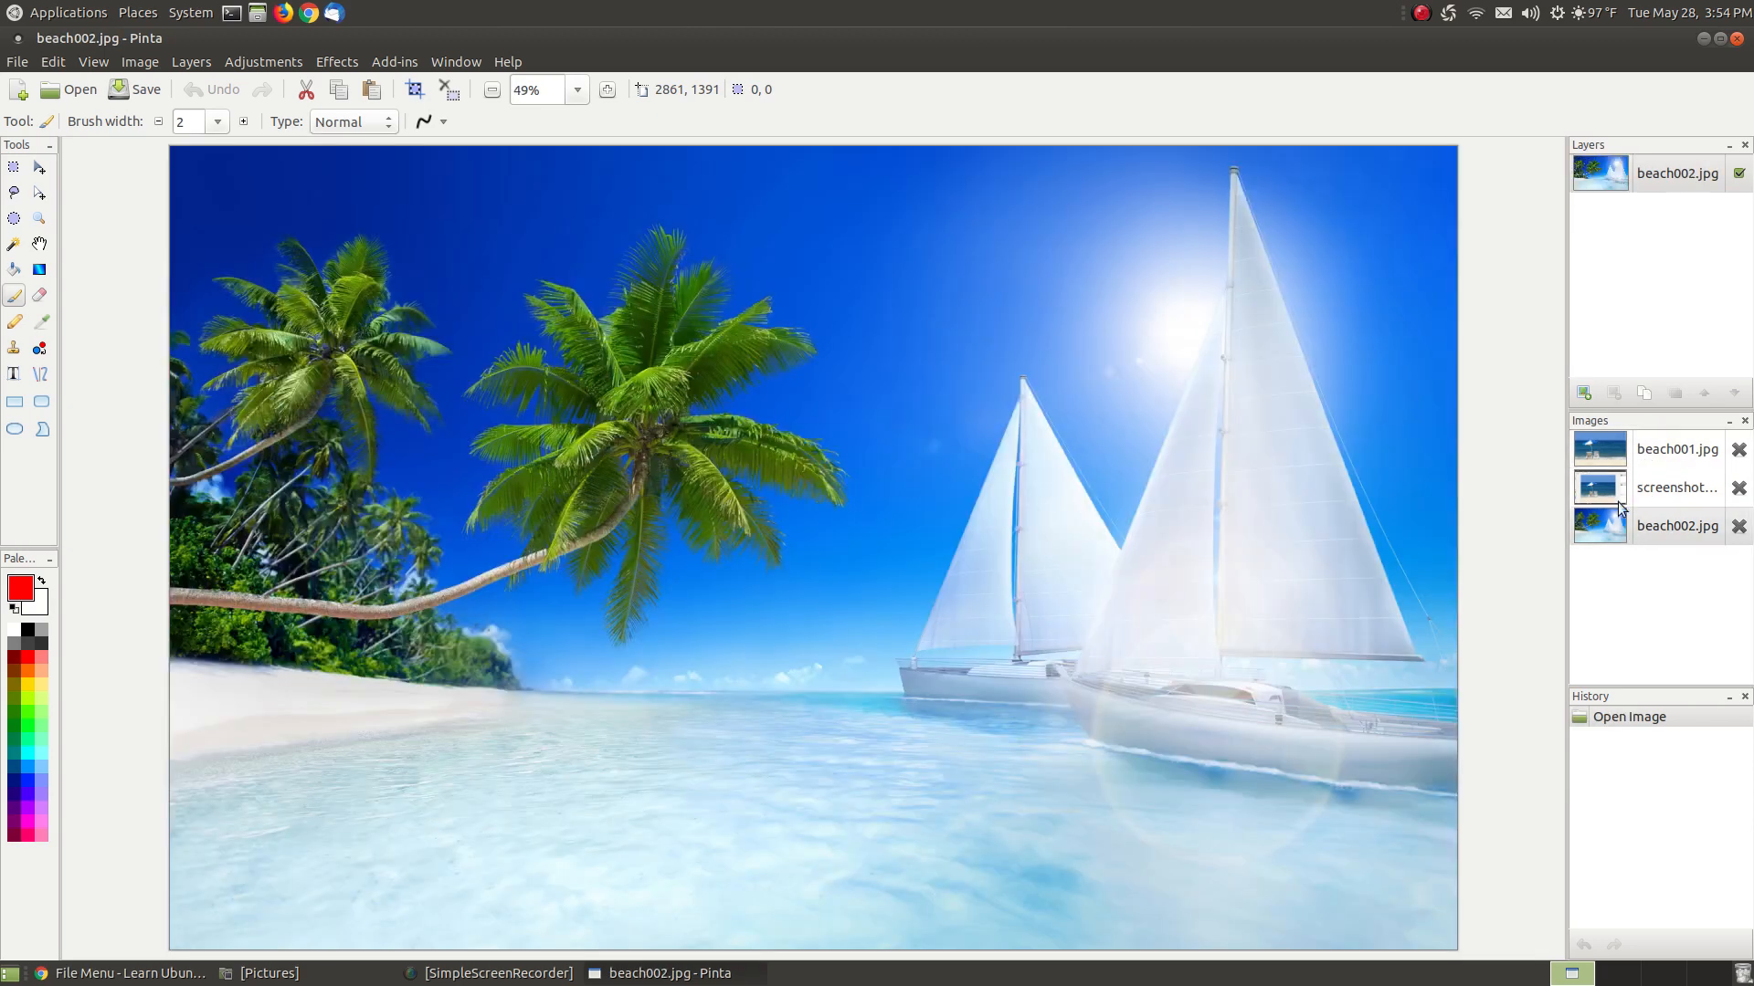
left_click(1620, 502)
left_click(1614, 461)
left_click(1613, 494)
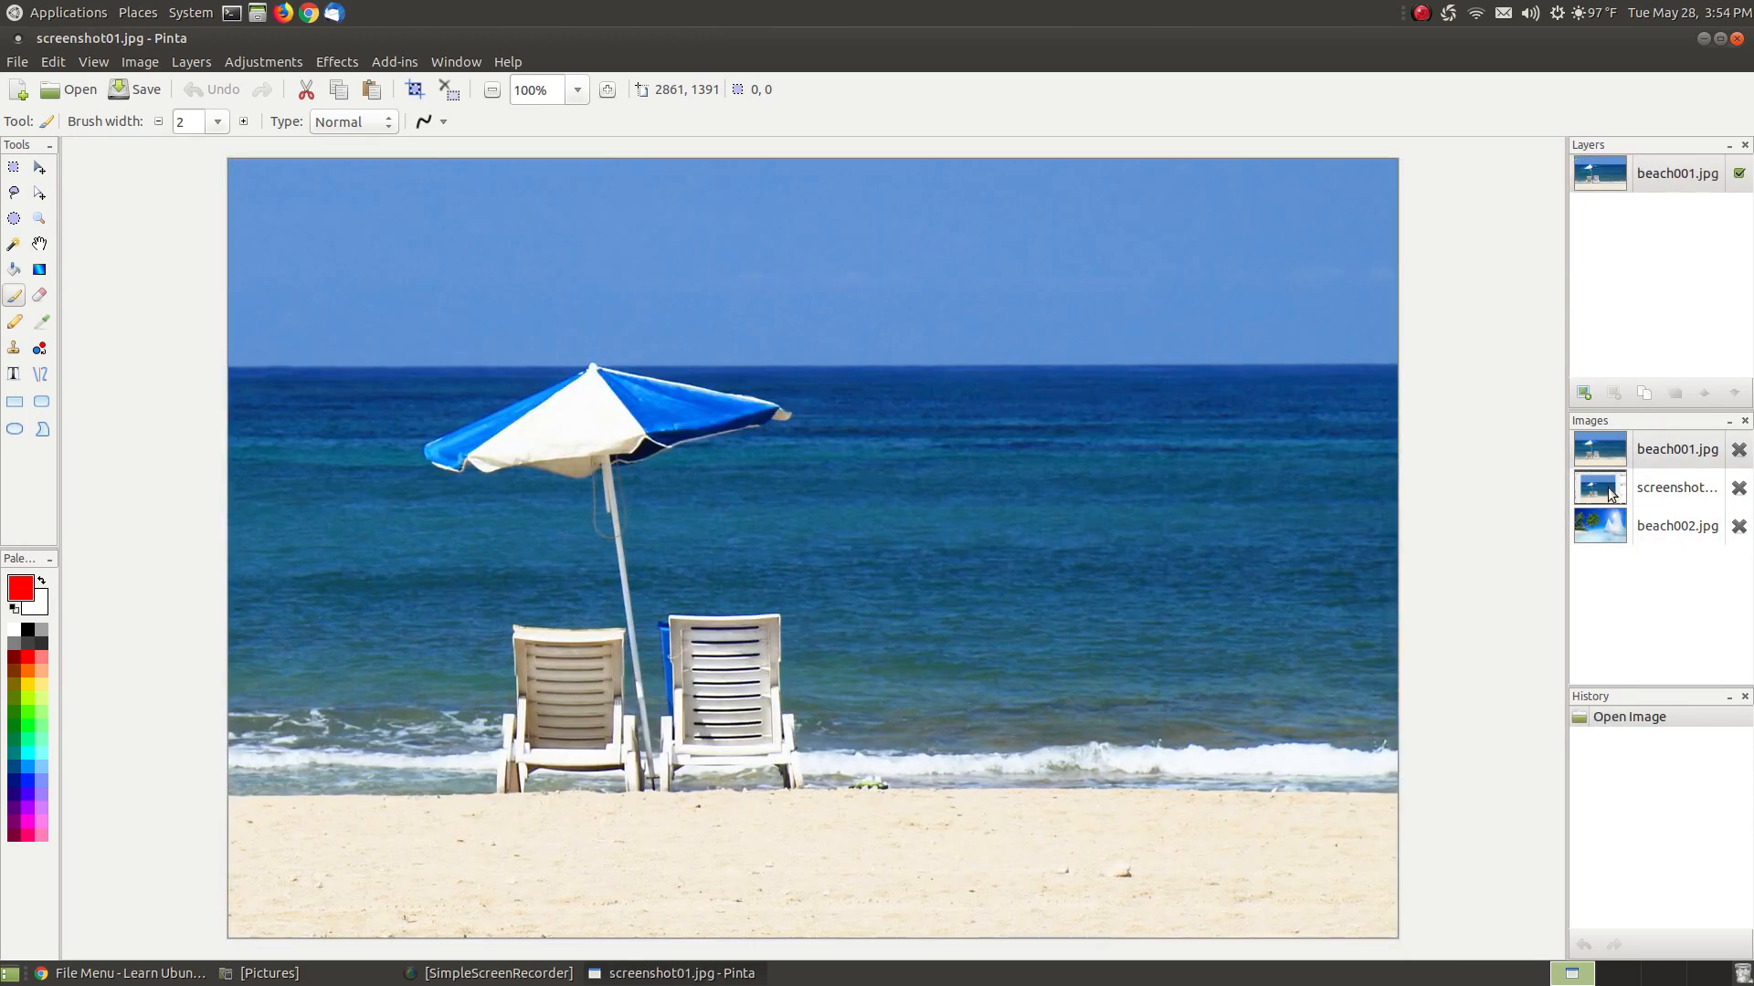
left_click(1615, 528)
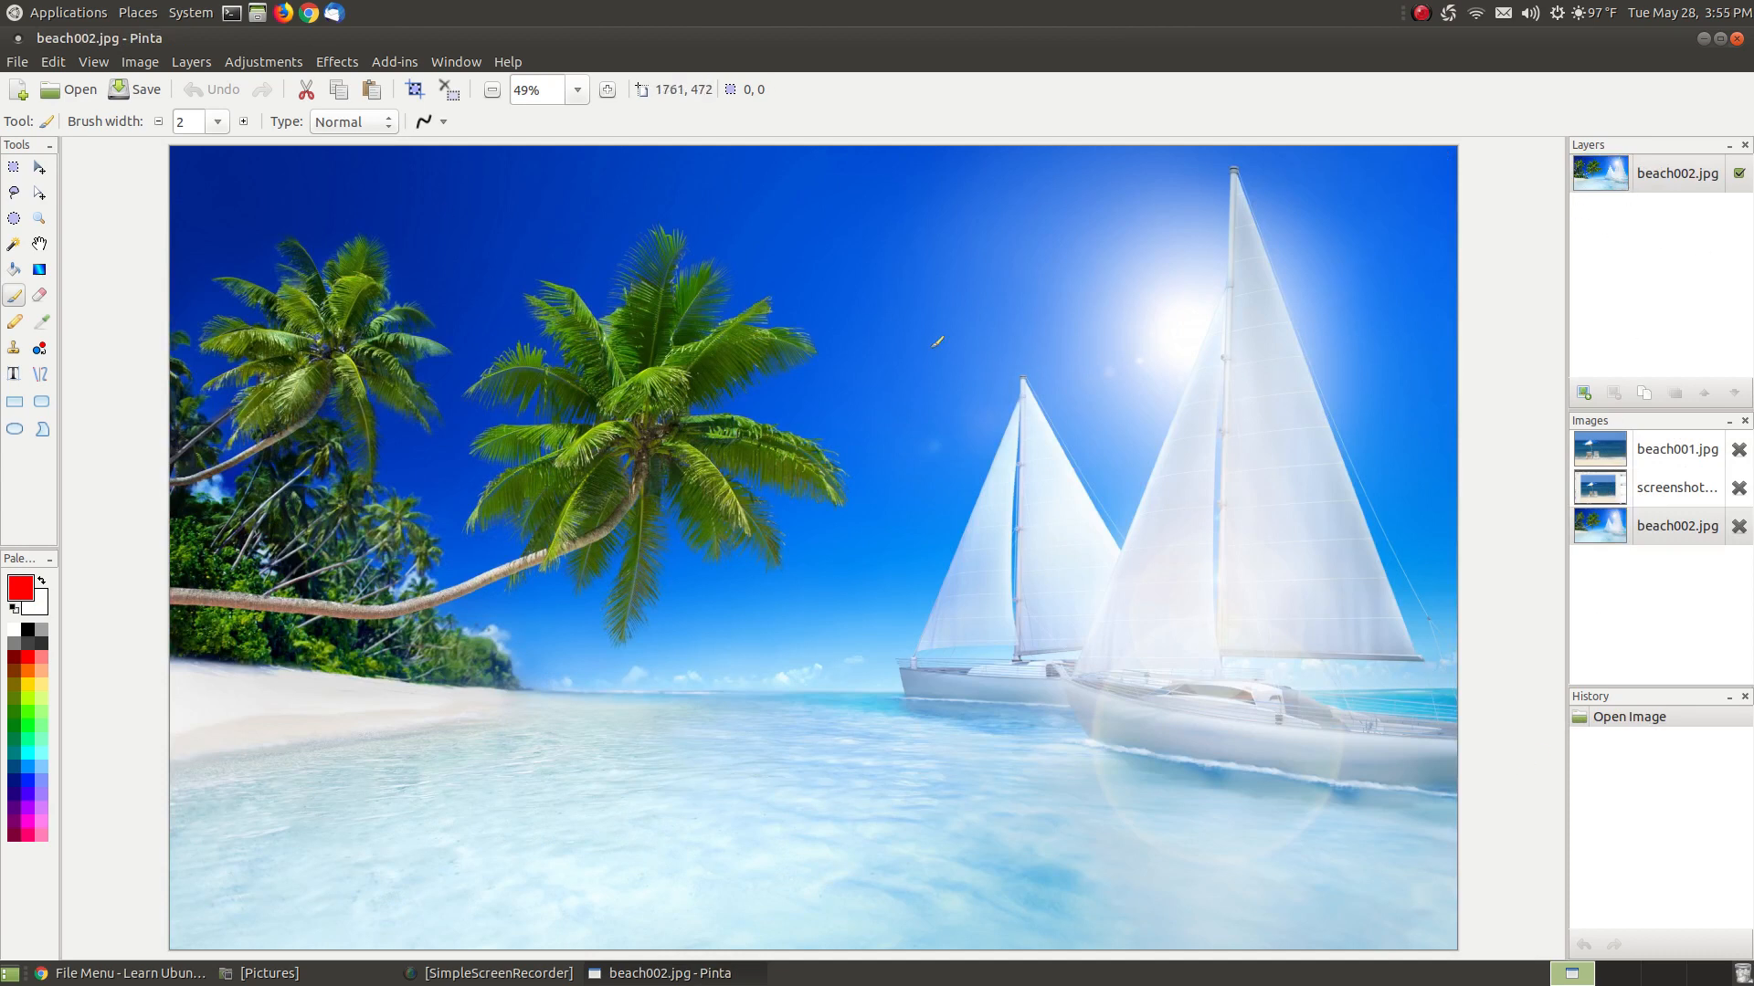
Step: Review the recently opened files list, compare it with the Pictures folder contents and return to Pinta
left_click(17, 61)
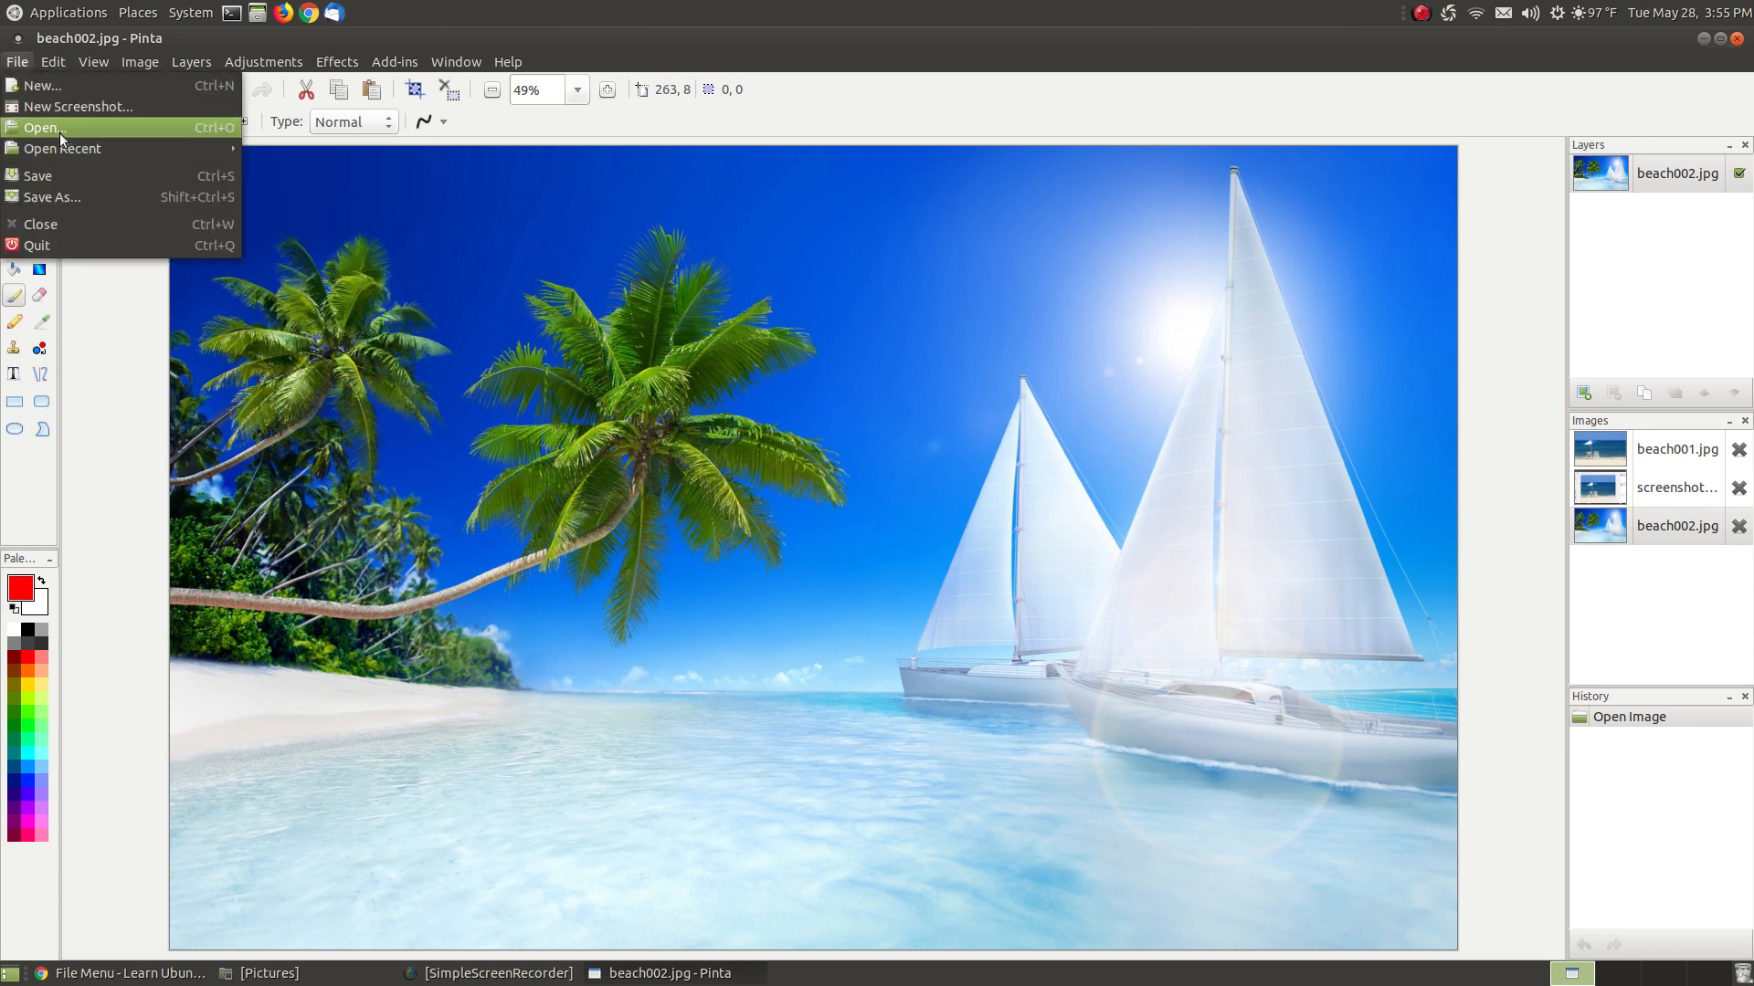
mouse_move(81, 146)
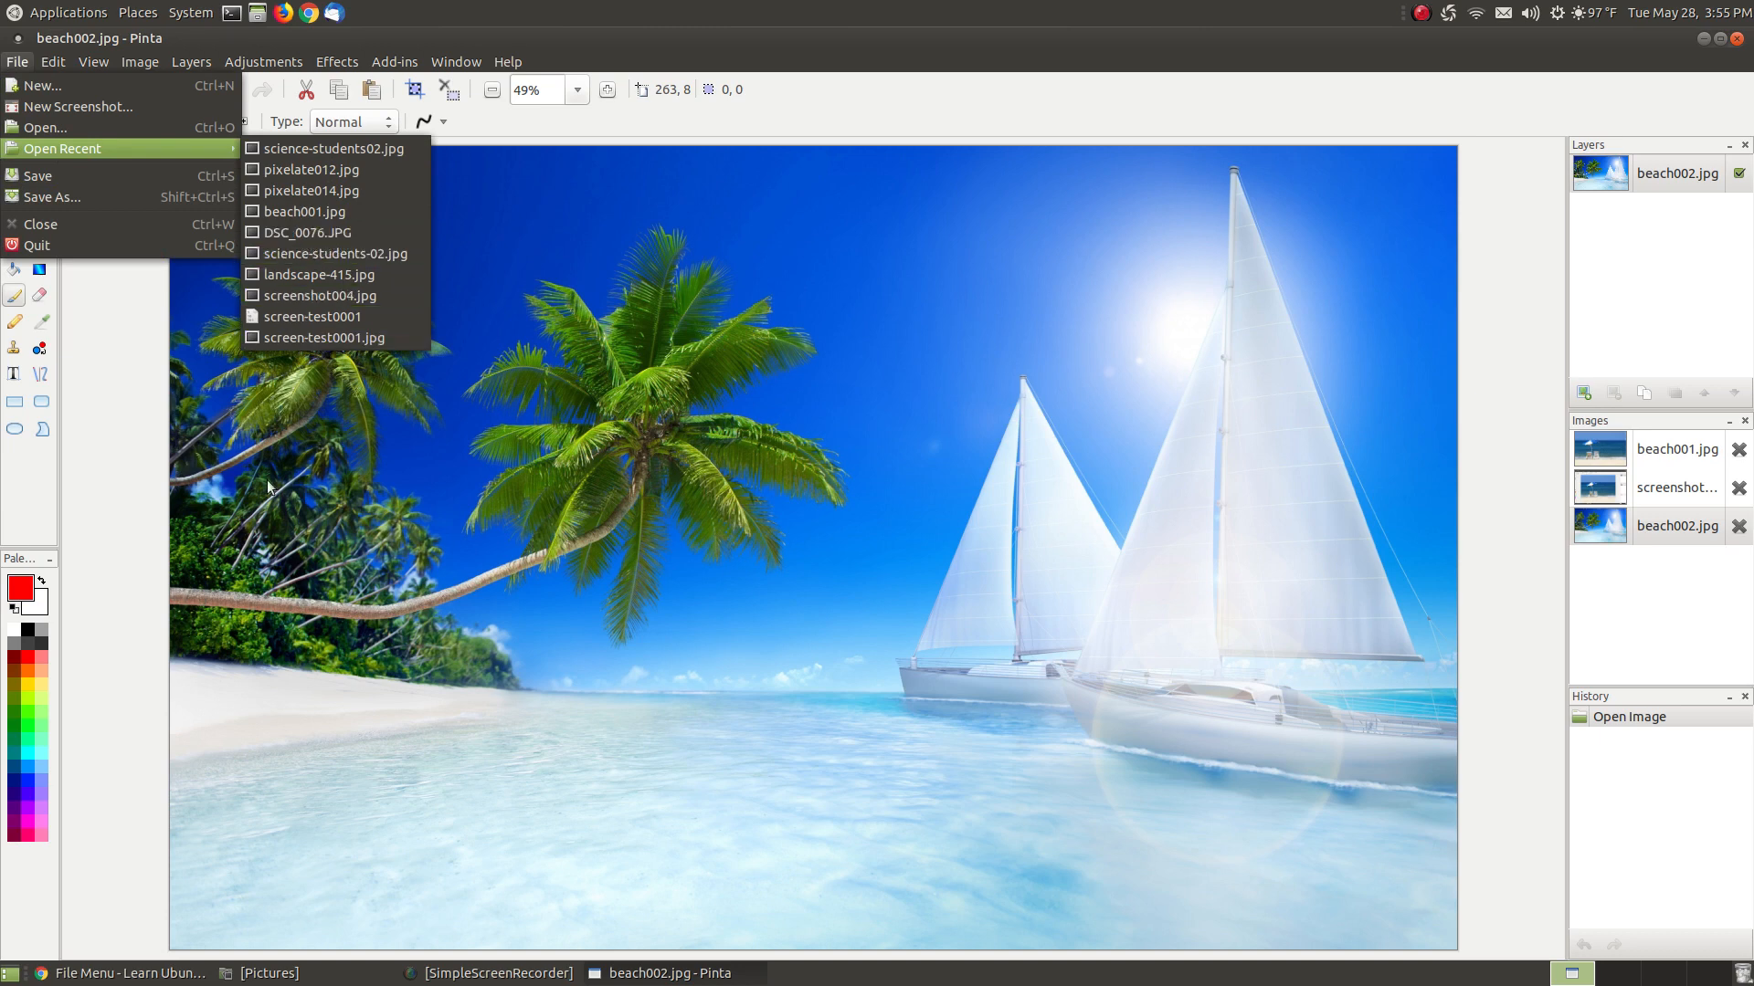
left_click(225, 983)
left_click(226, 983)
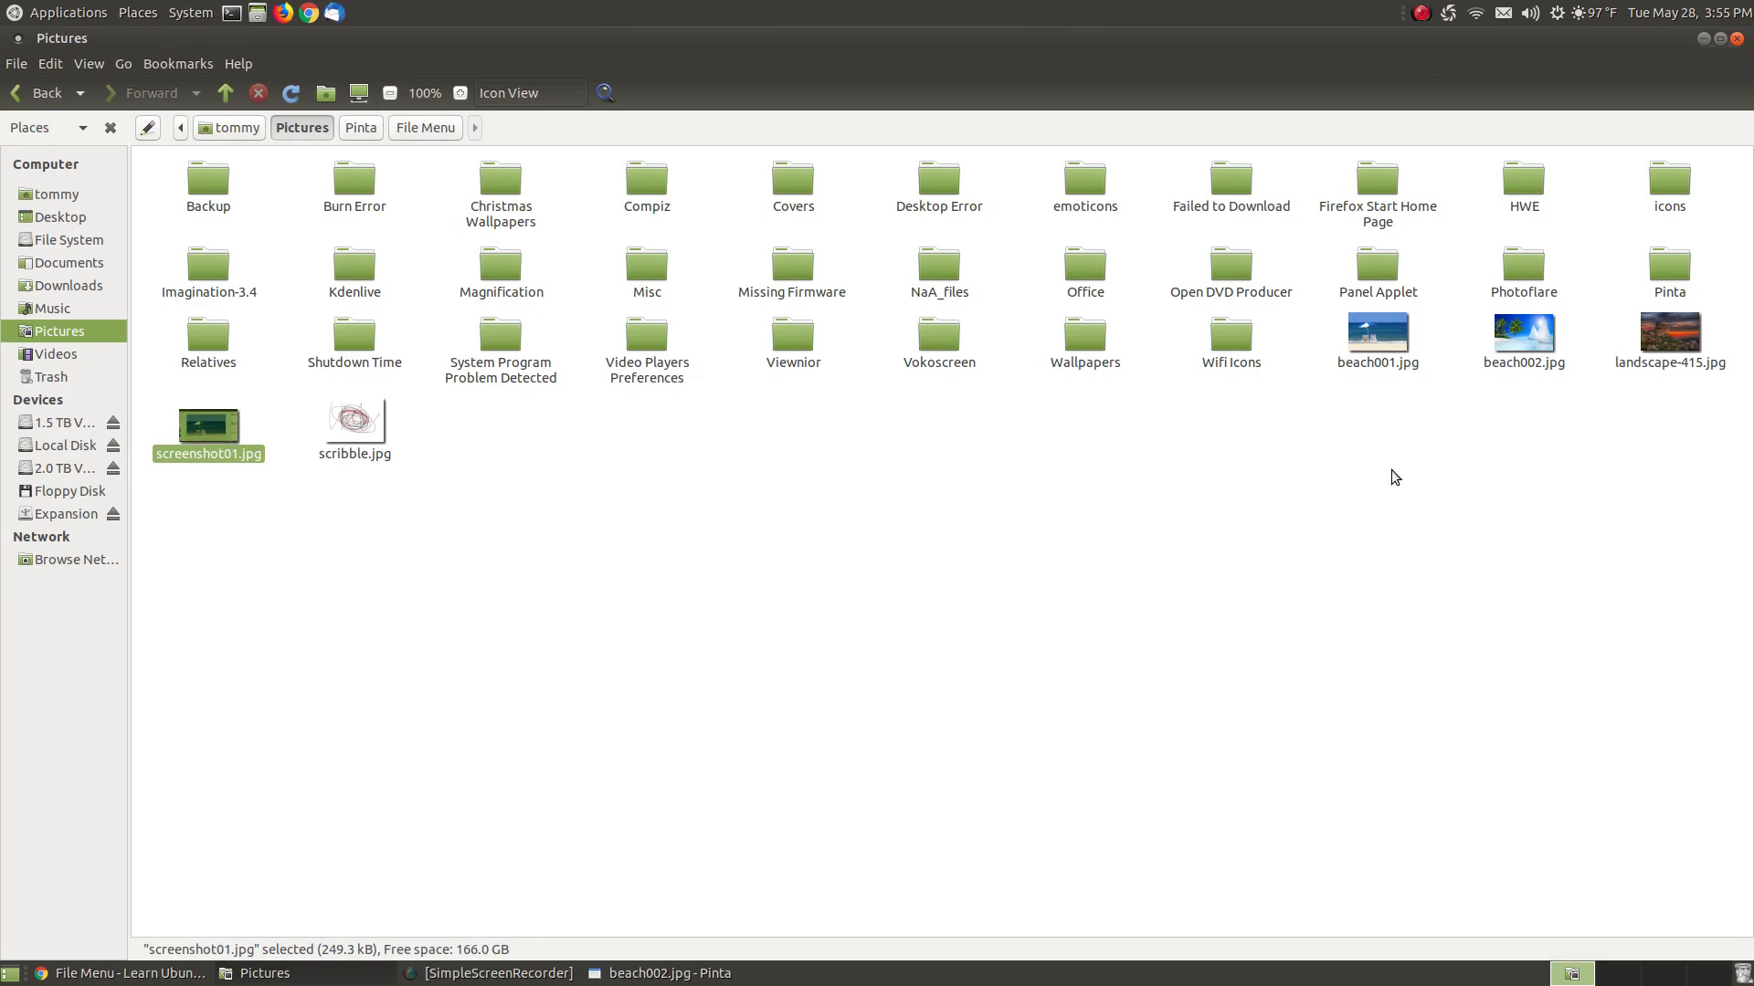
left_click(663, 974)
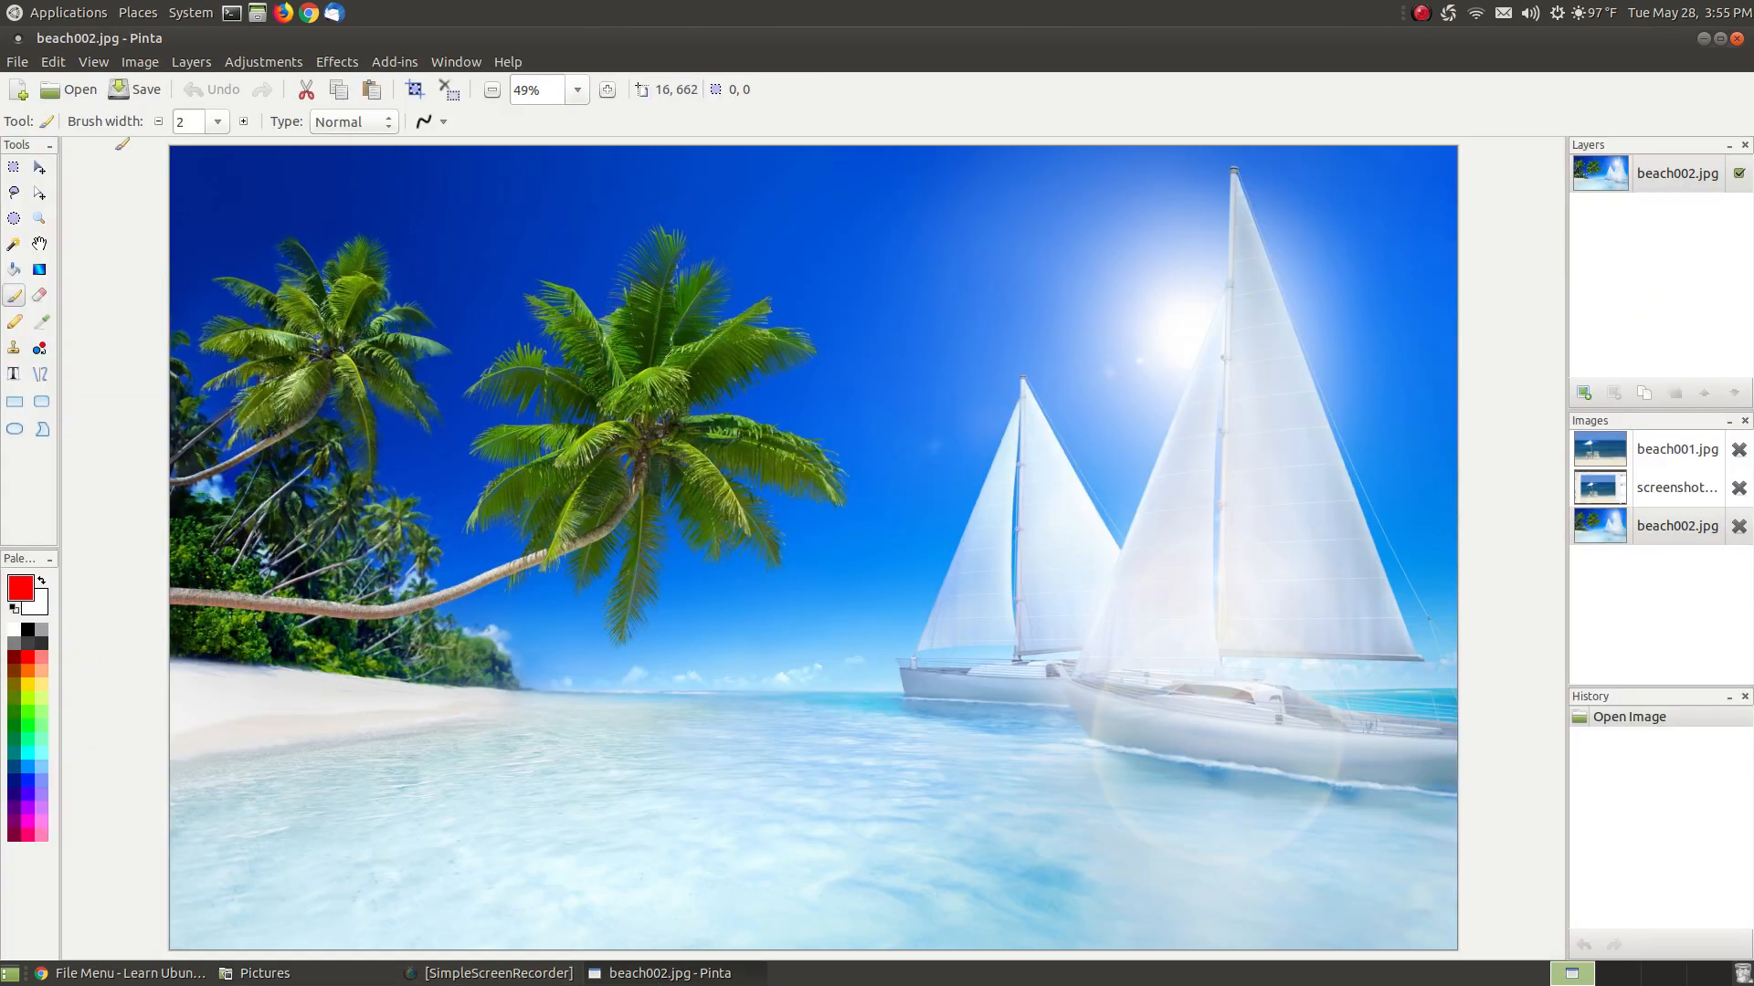
Step: Try to open DSC_0076.JPG from the recently opened files
left_click(20, 64)
mouse_move(223, 151)
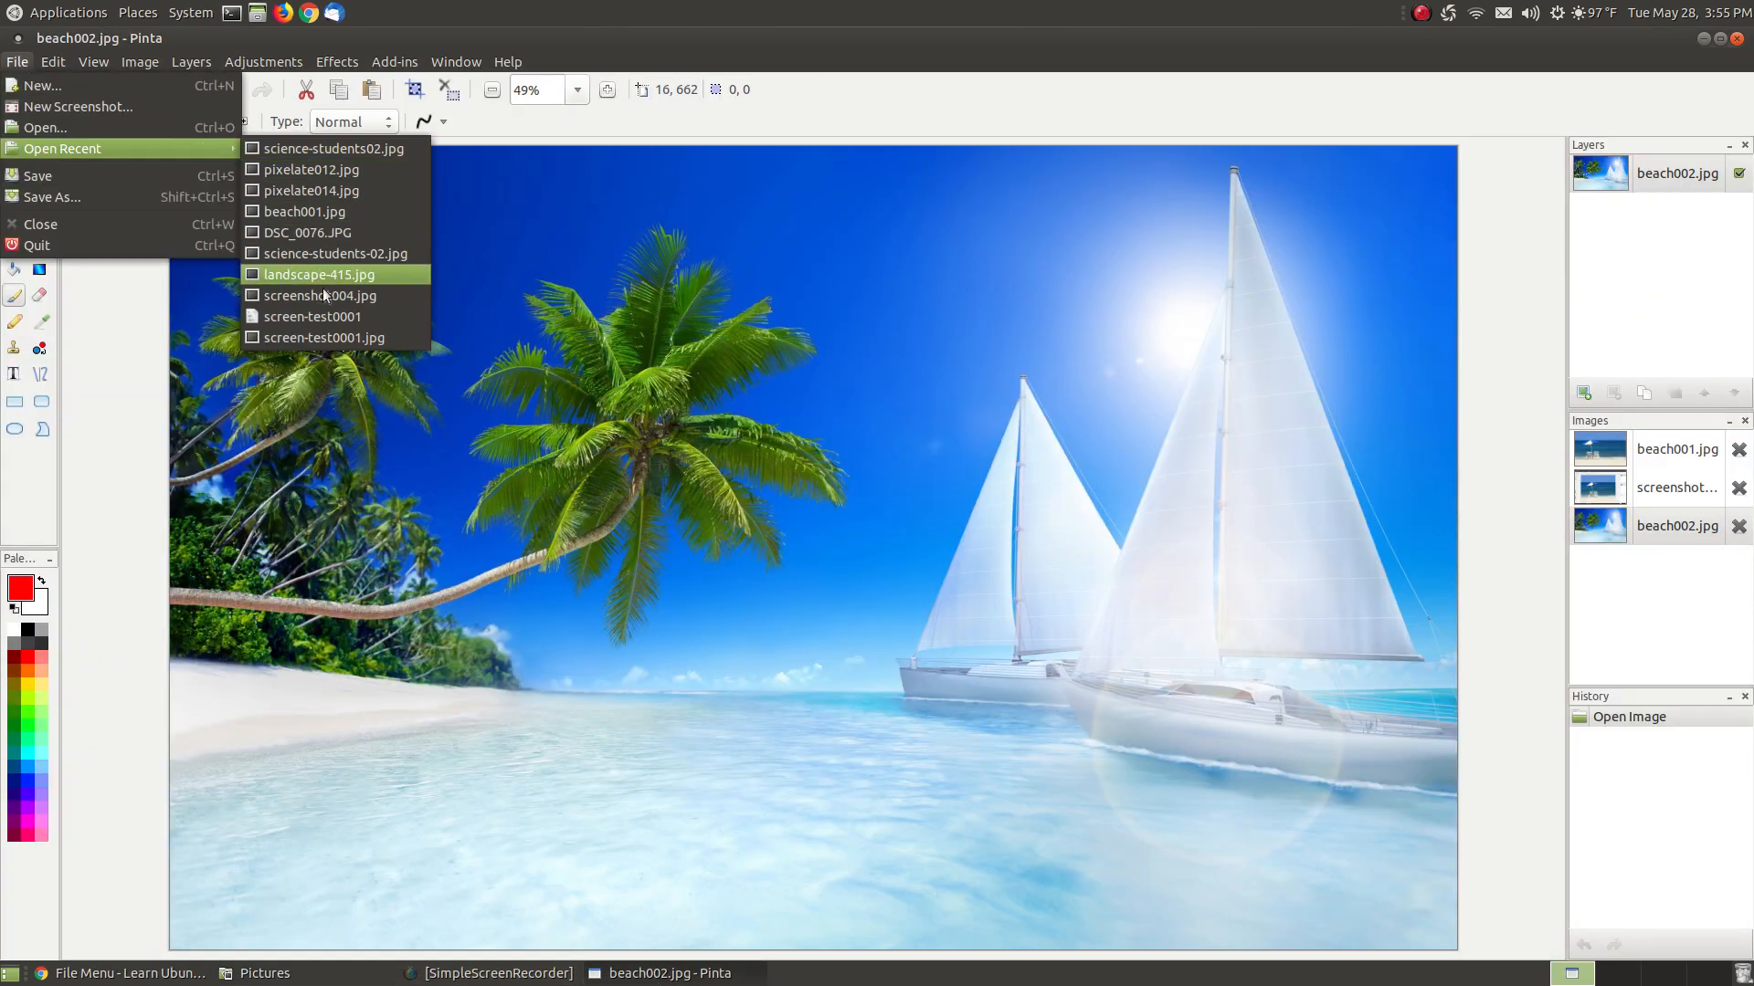
left_click(349, 235)
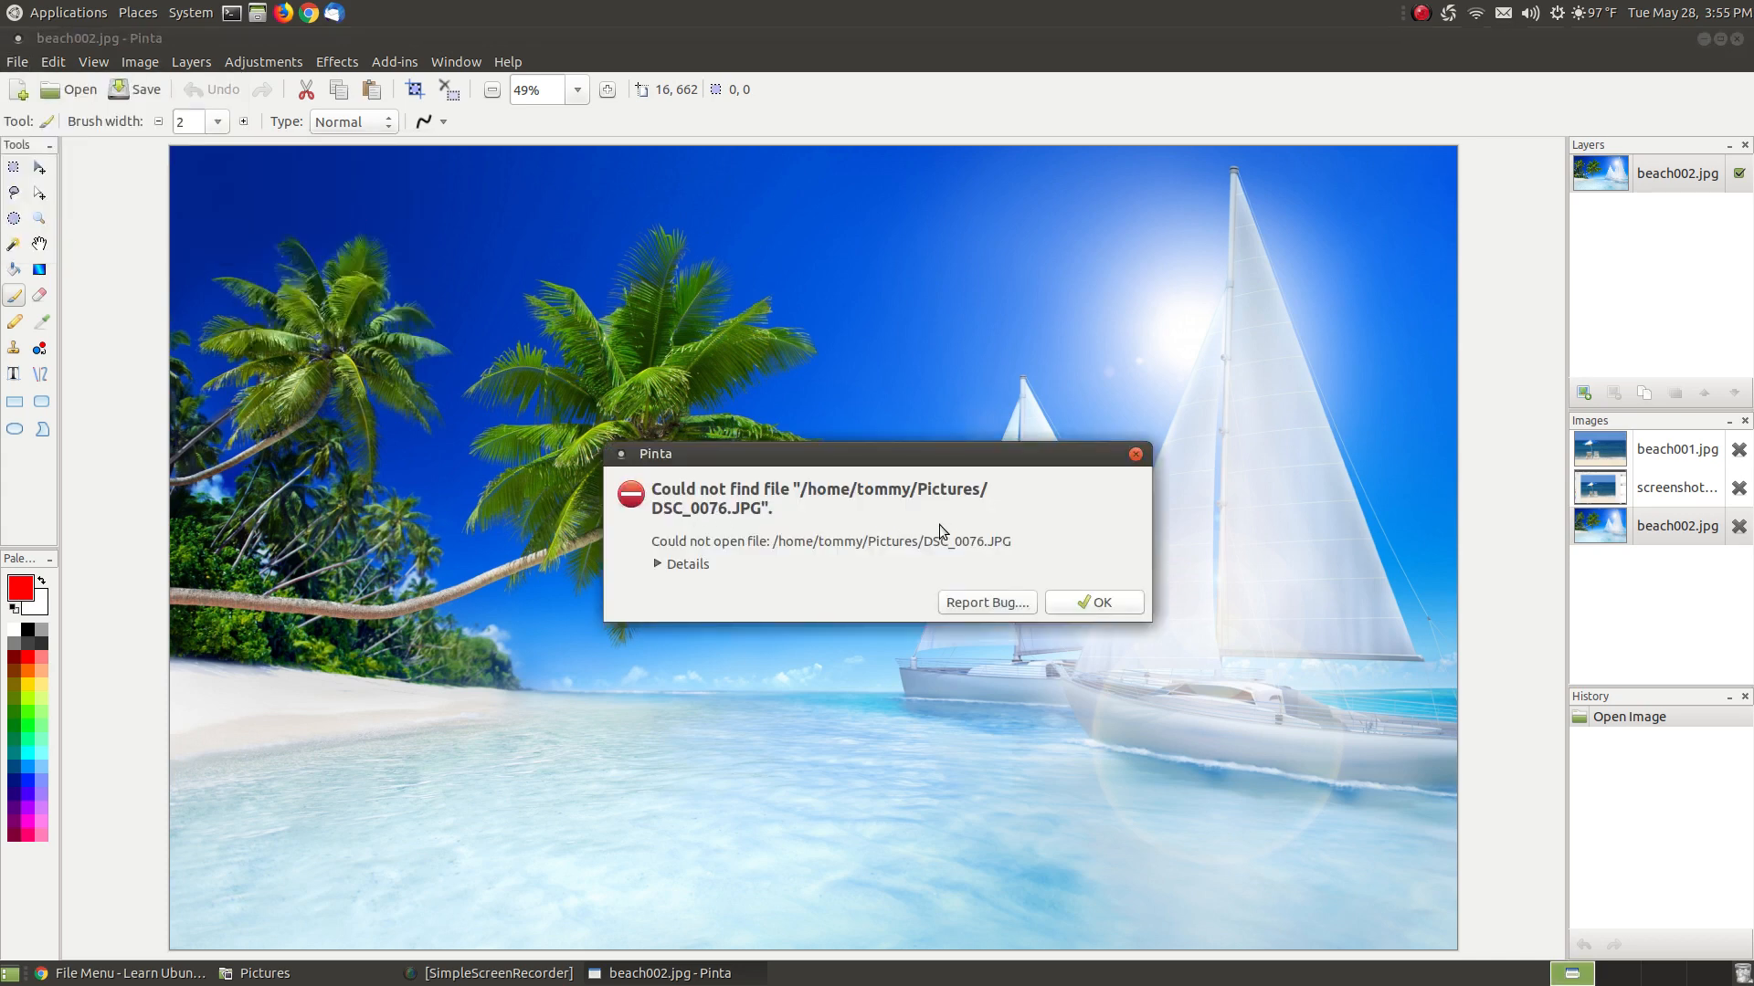
left_click(1137, 457)
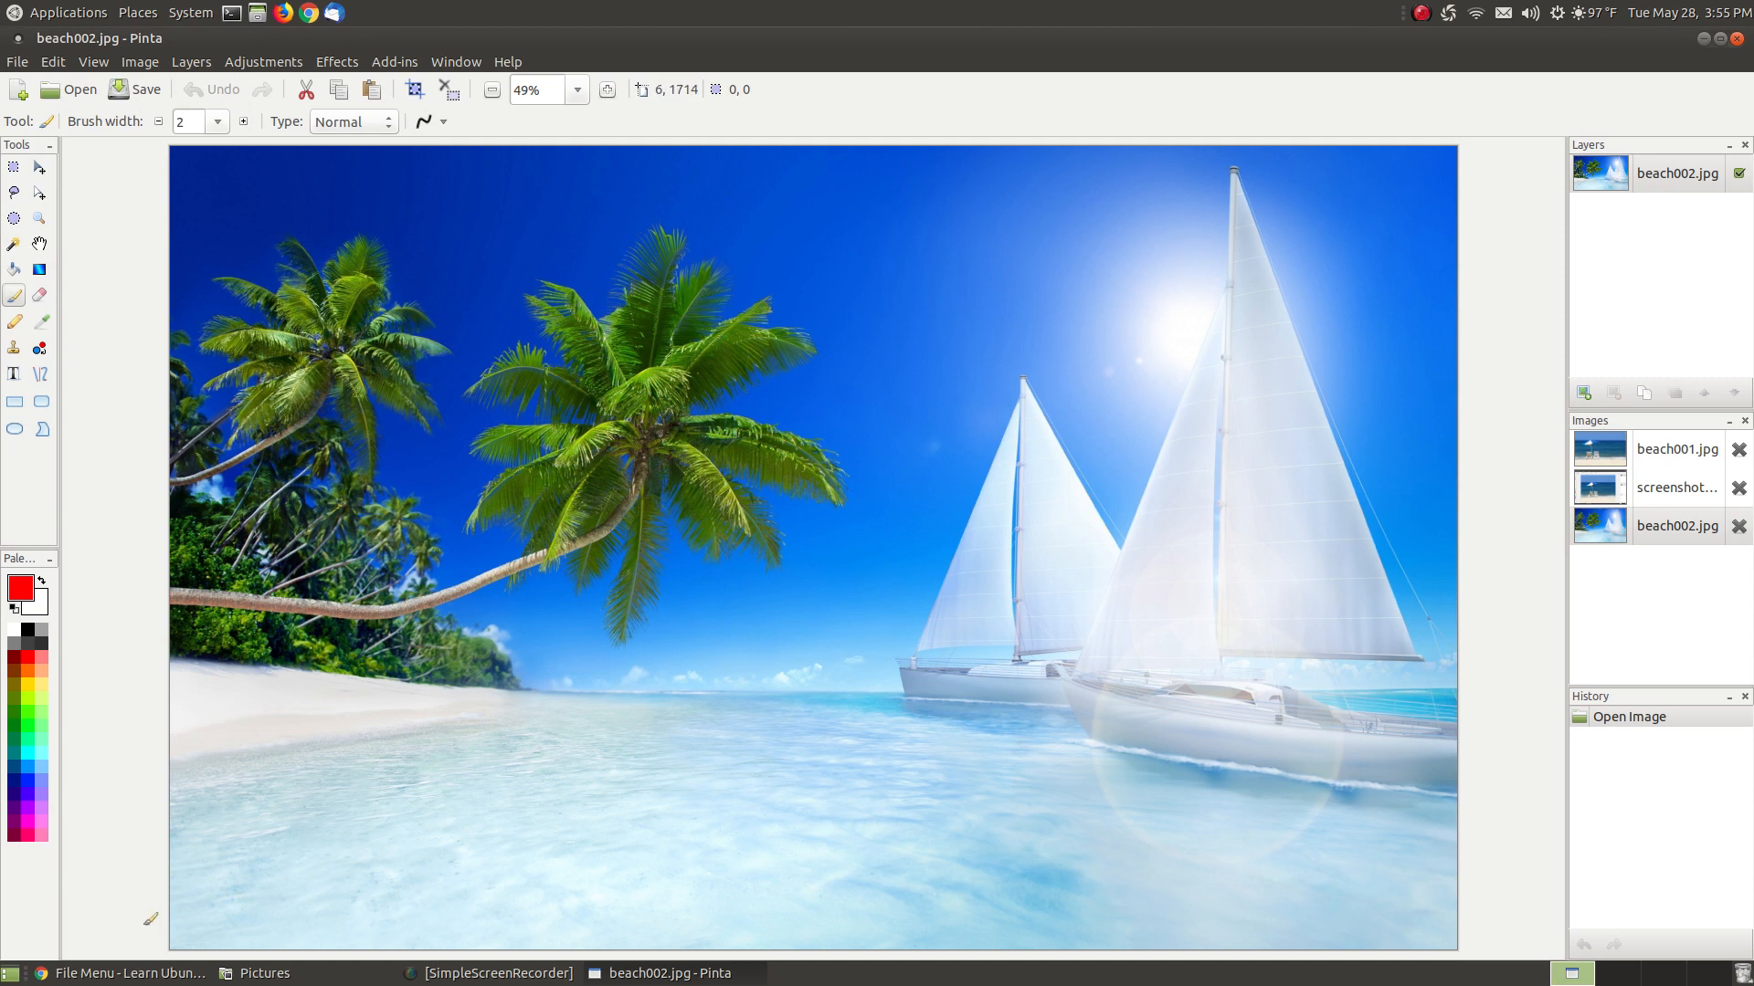
Step: Switch to Chrome and review the Open and Open Recent sections of the File Menu page
left_click(128, 973)
scroll(1570, 639, "down", 20)
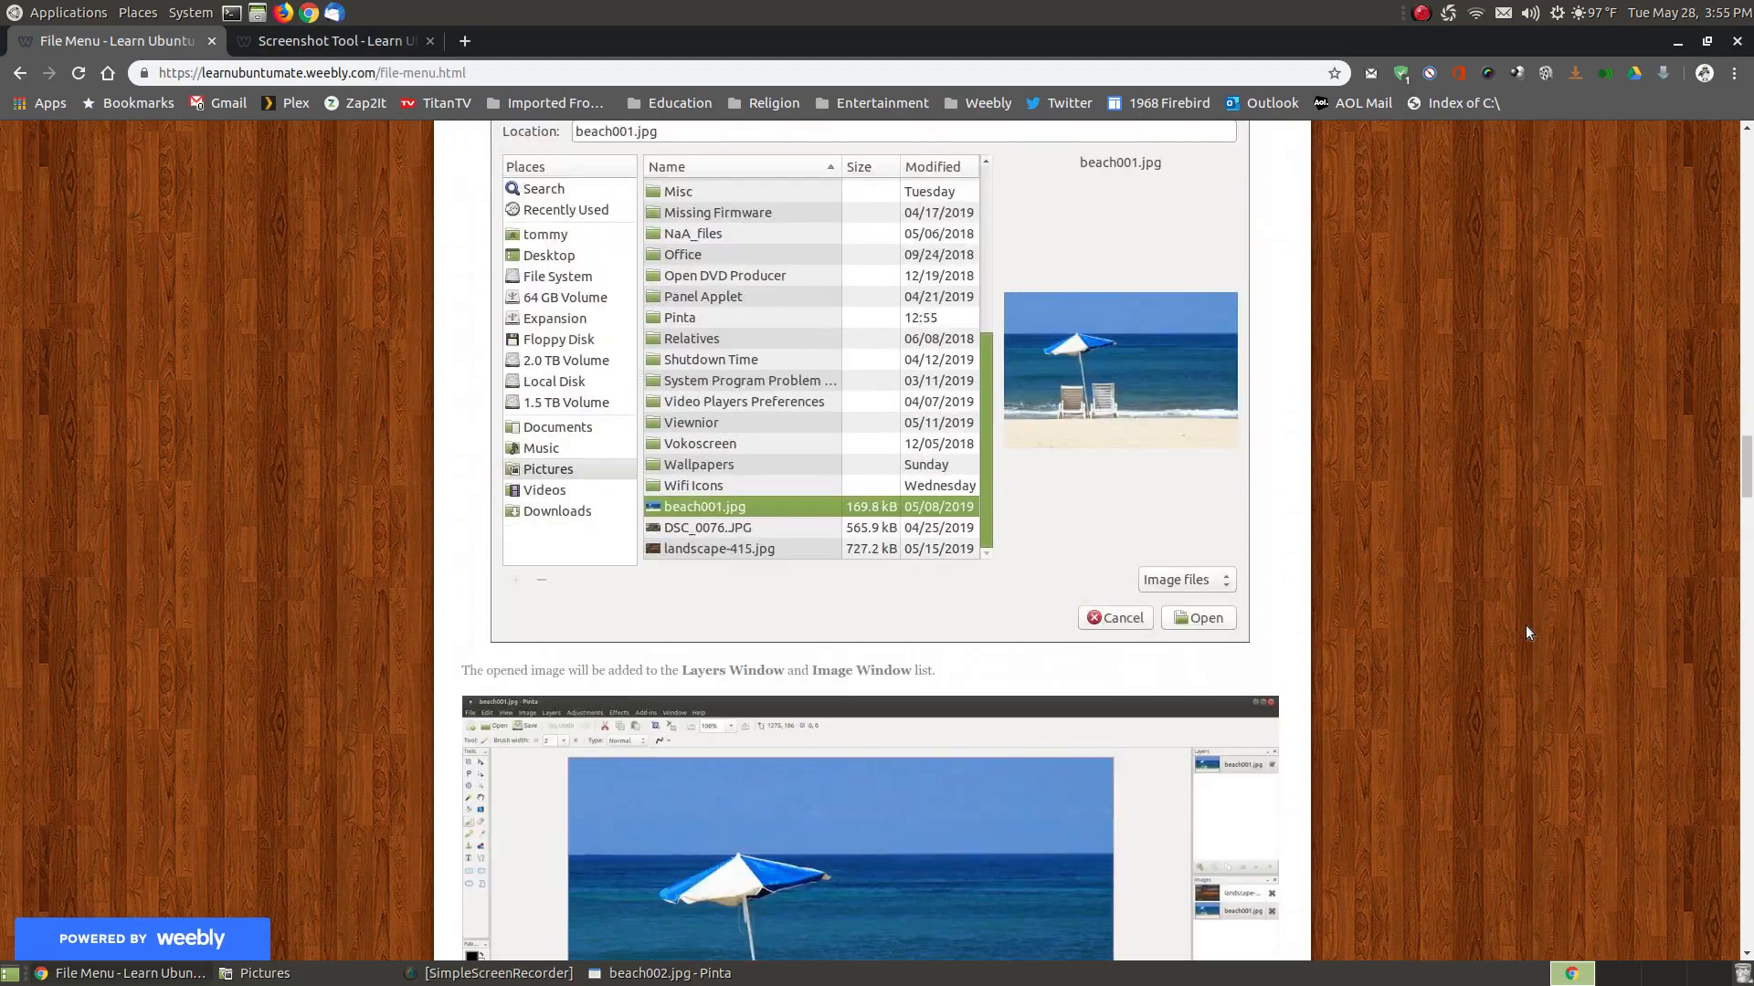
scroll(1472, 607, "down", 12)
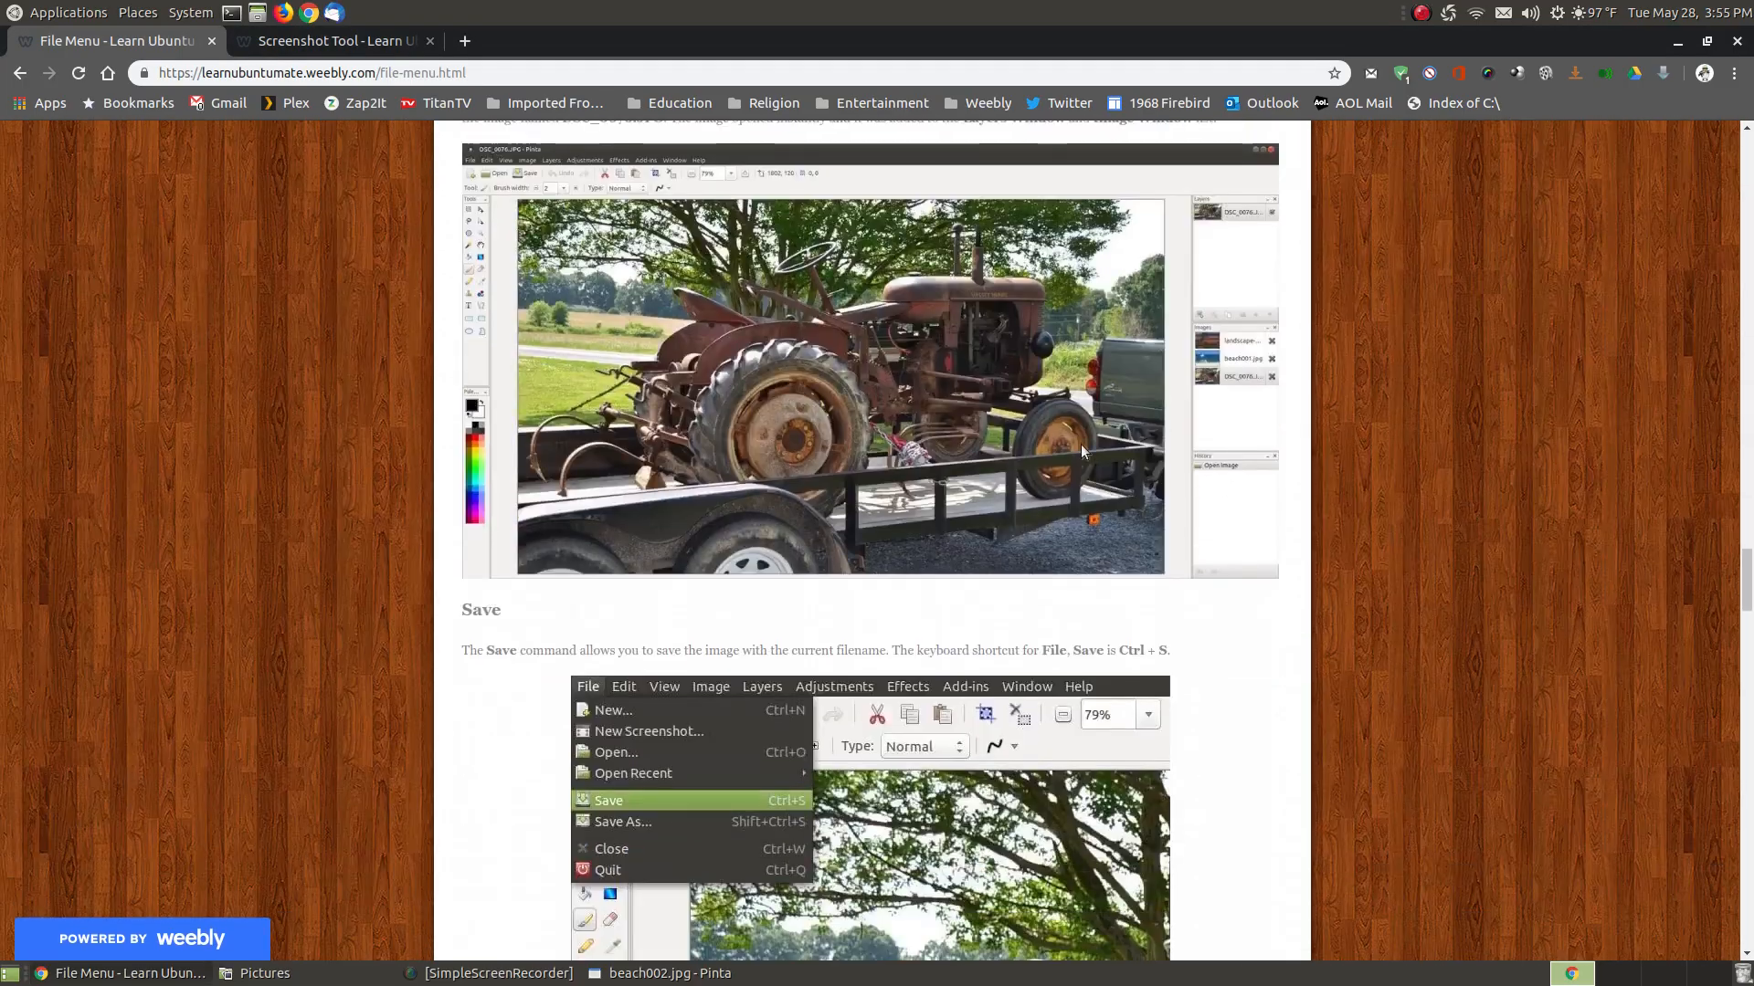
mouse_move(1747, 589)
left_mouse_down()
mouse_move(1747, 622)
mouse_move(1747, 569)
left_mouse_up()
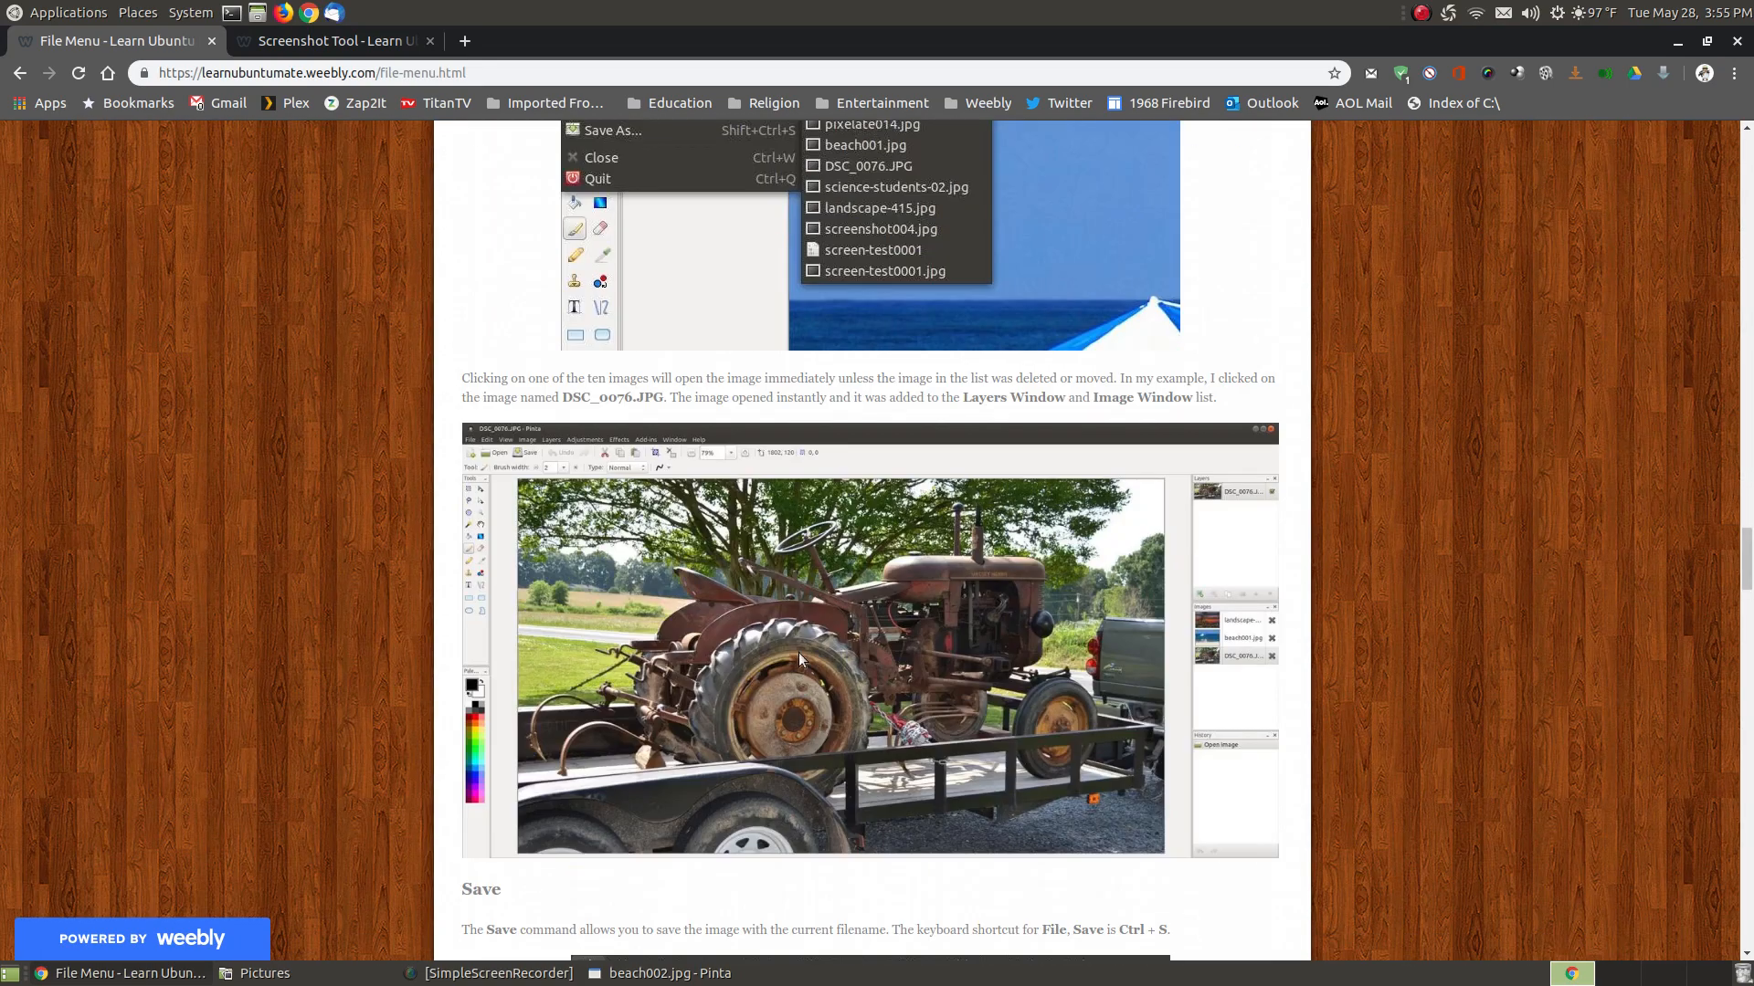
Step: Switch back to Pinta and try to open science-students-02.jpg from the recently opened files
left_click(660, 972)
left_click(53, 61)
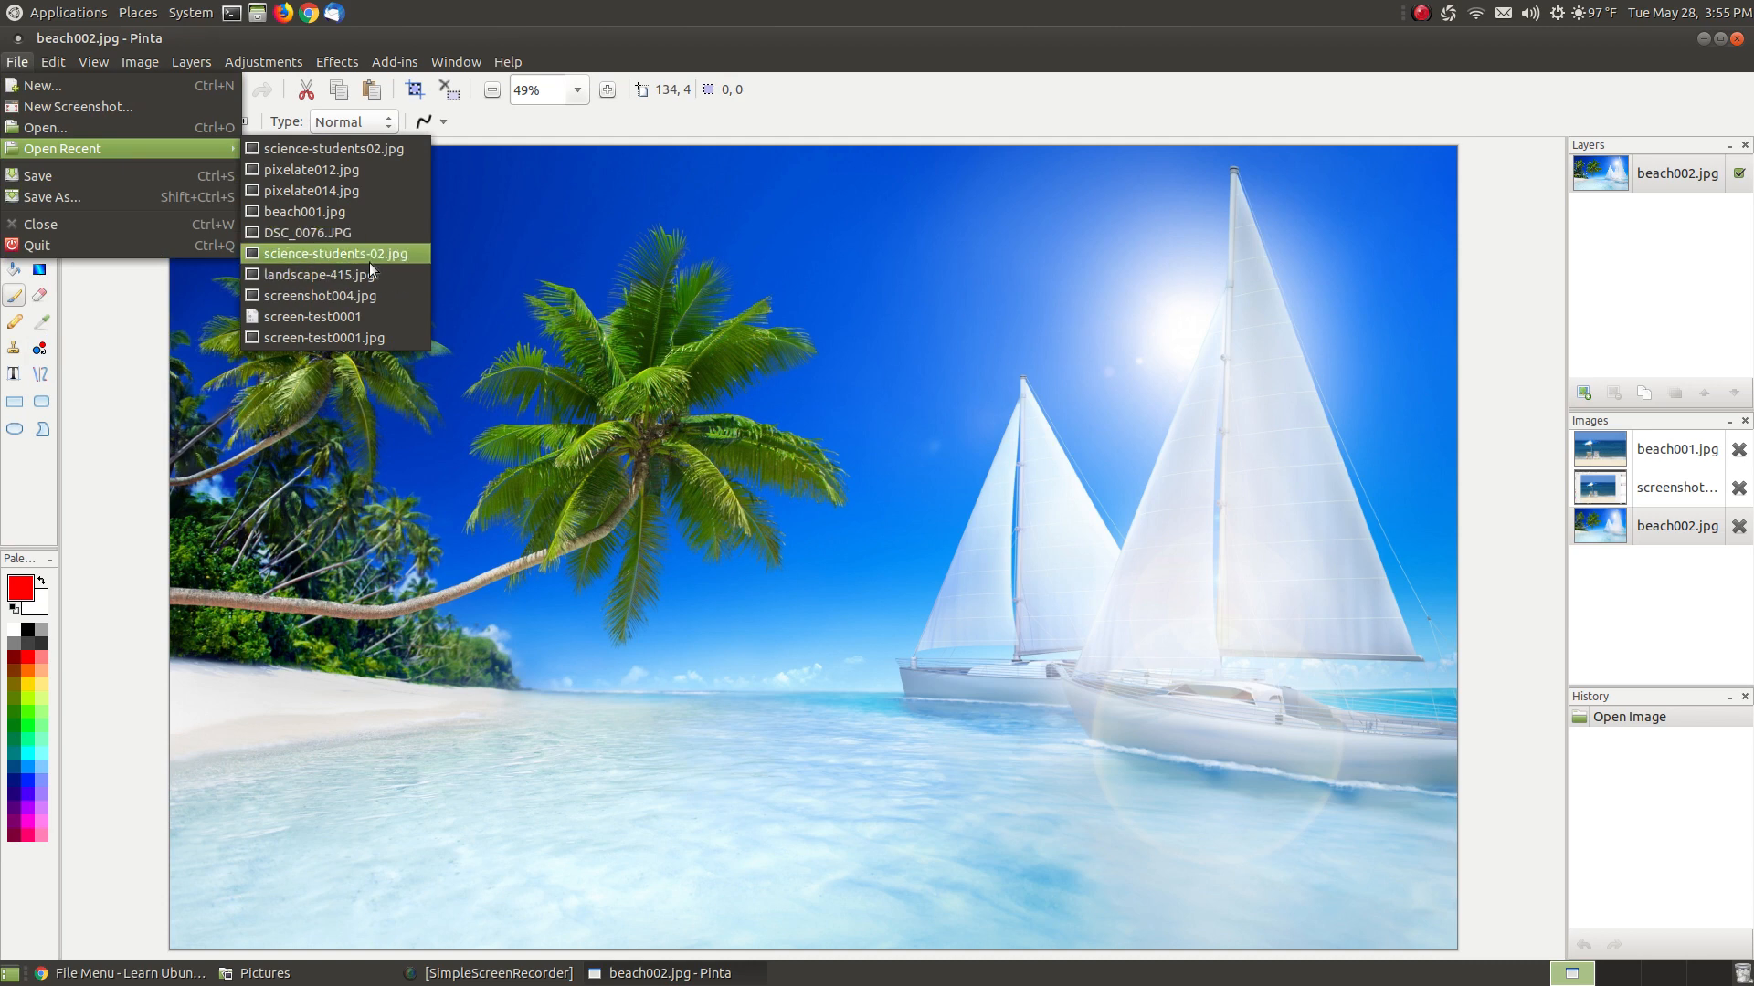
left_click(318, 254)
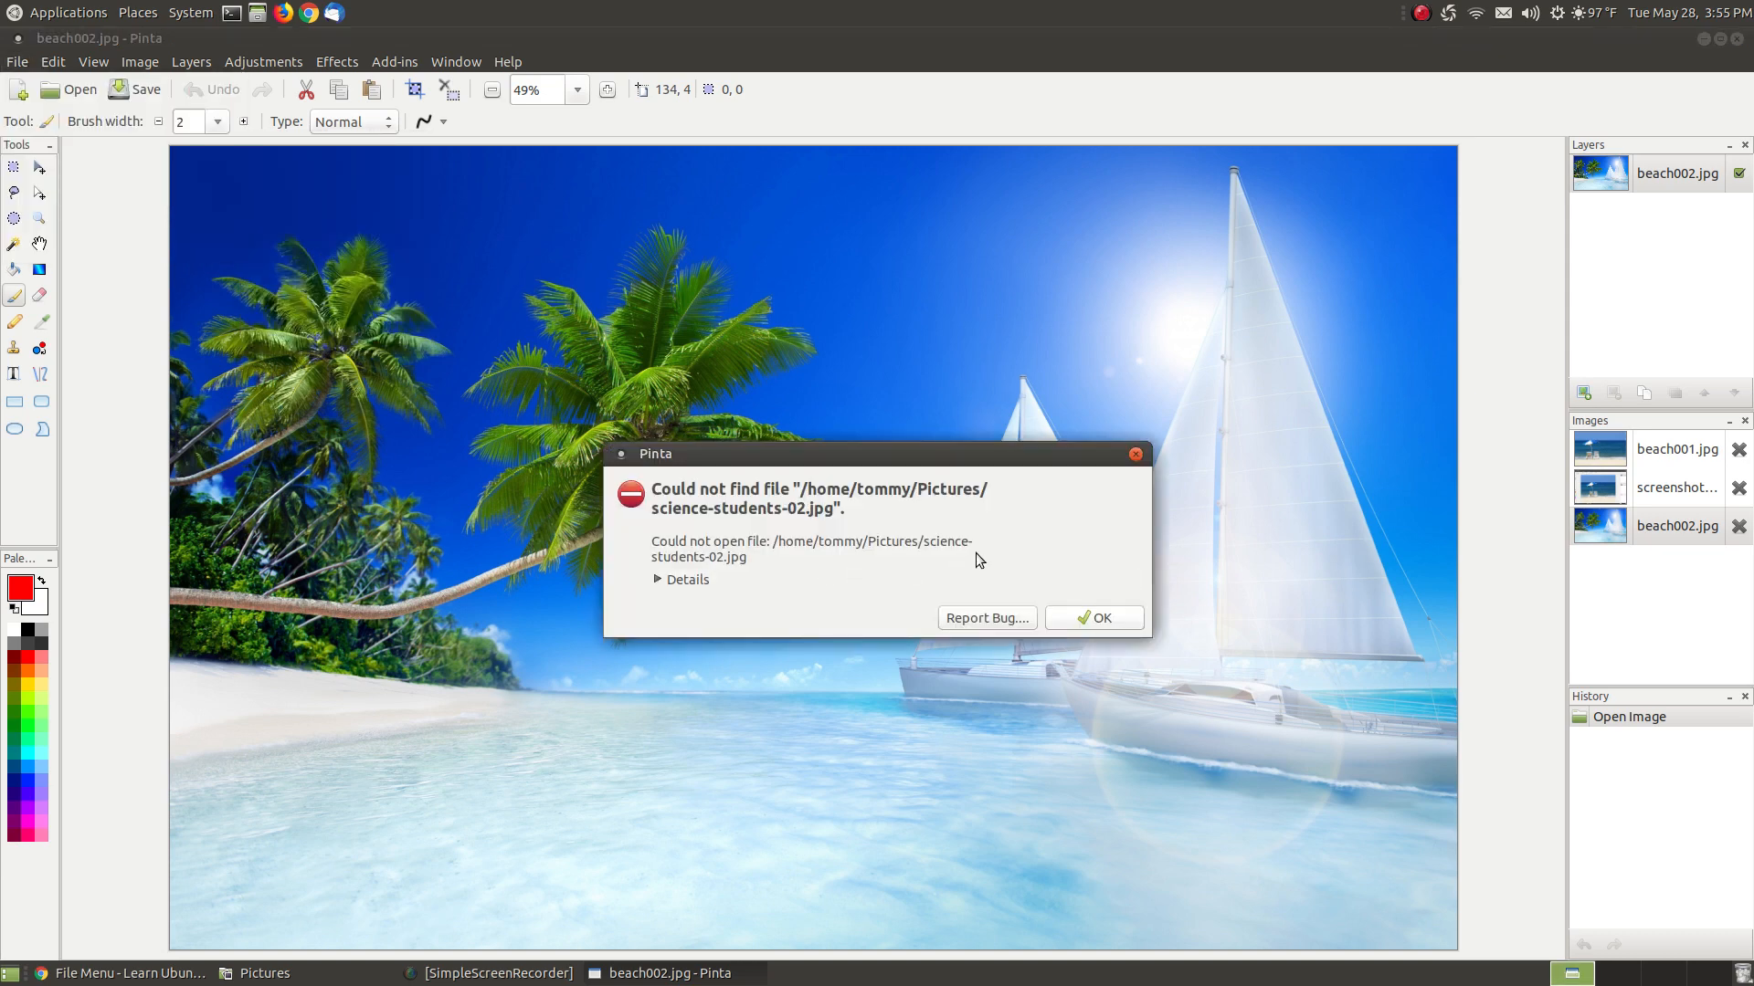
left_click(1135, 454)
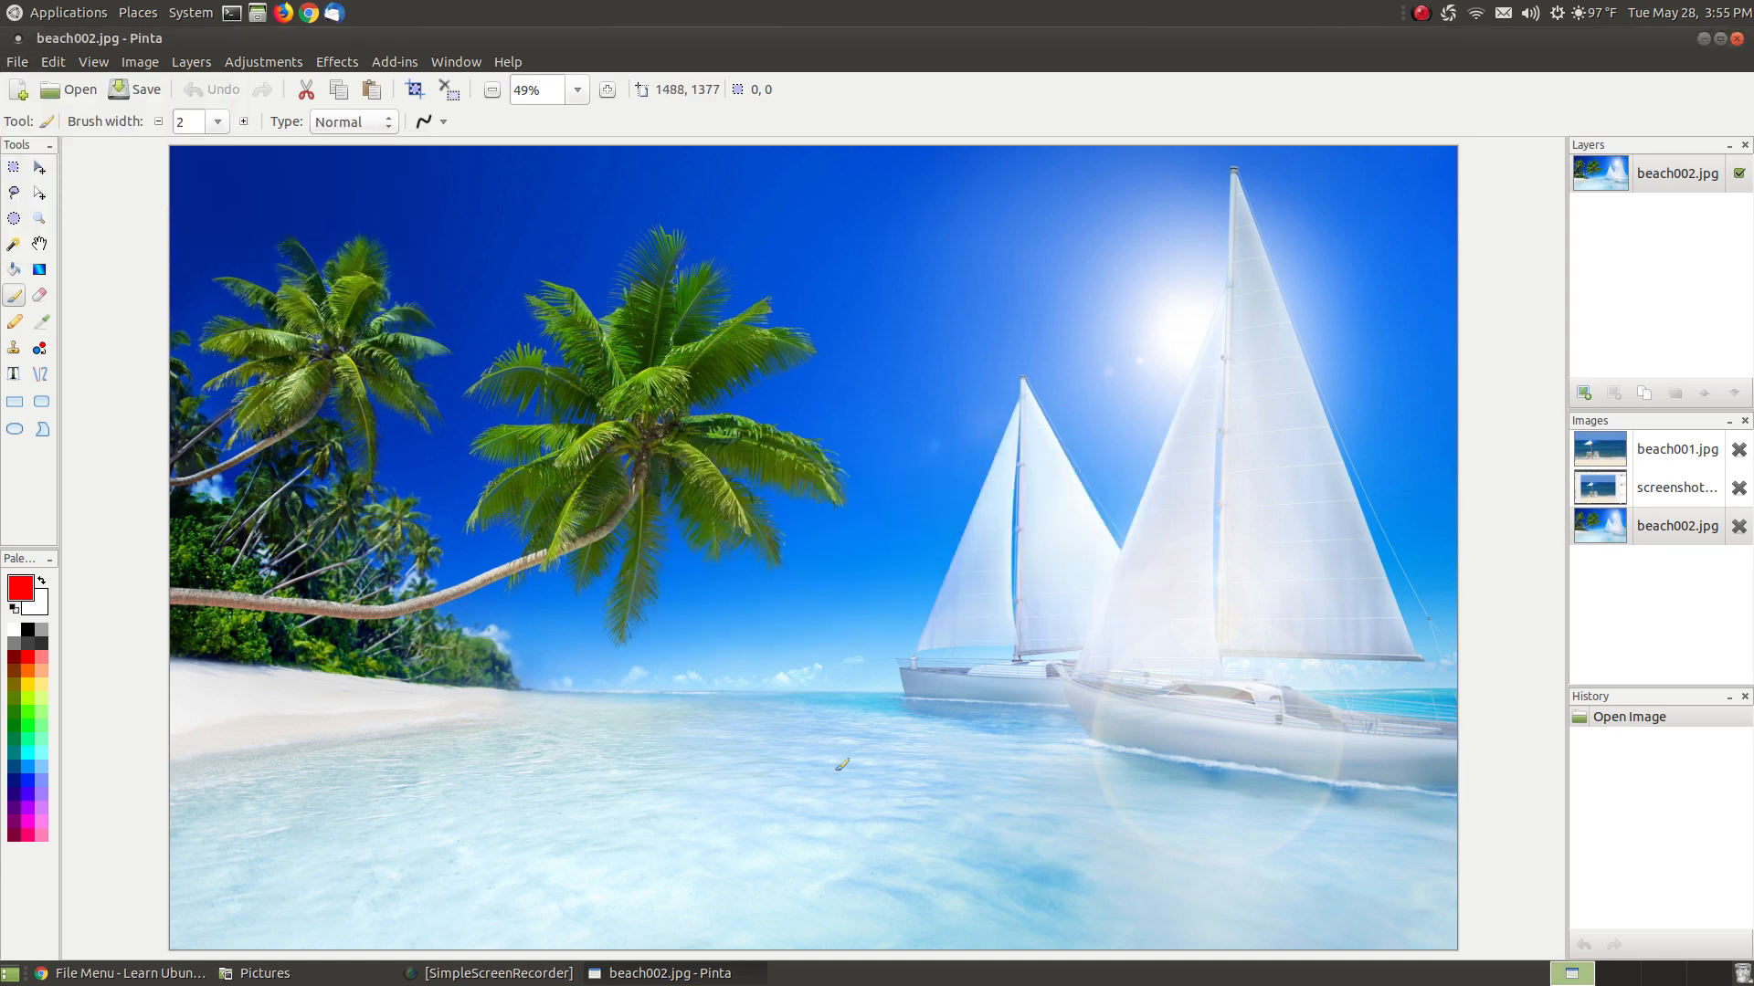
Step: Review the Save, Save As, Close and Quit commands of the File menu without running any of them
left_click(18, 61)
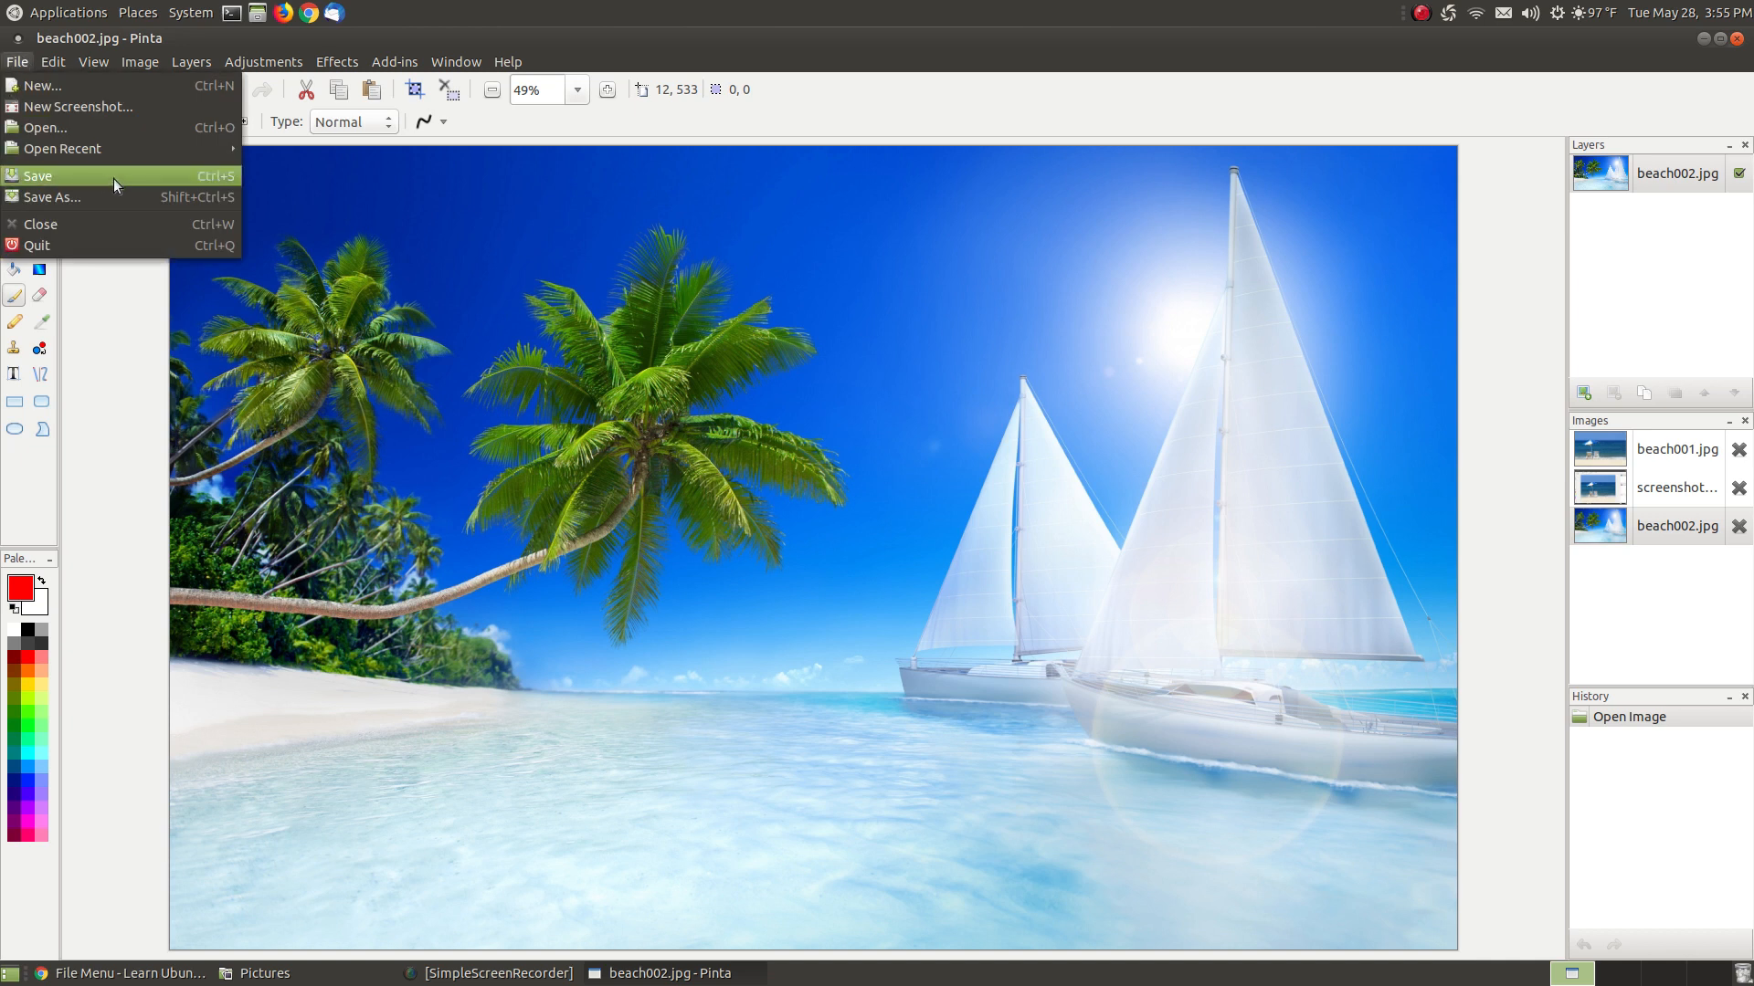
mouse_move(152, 150)
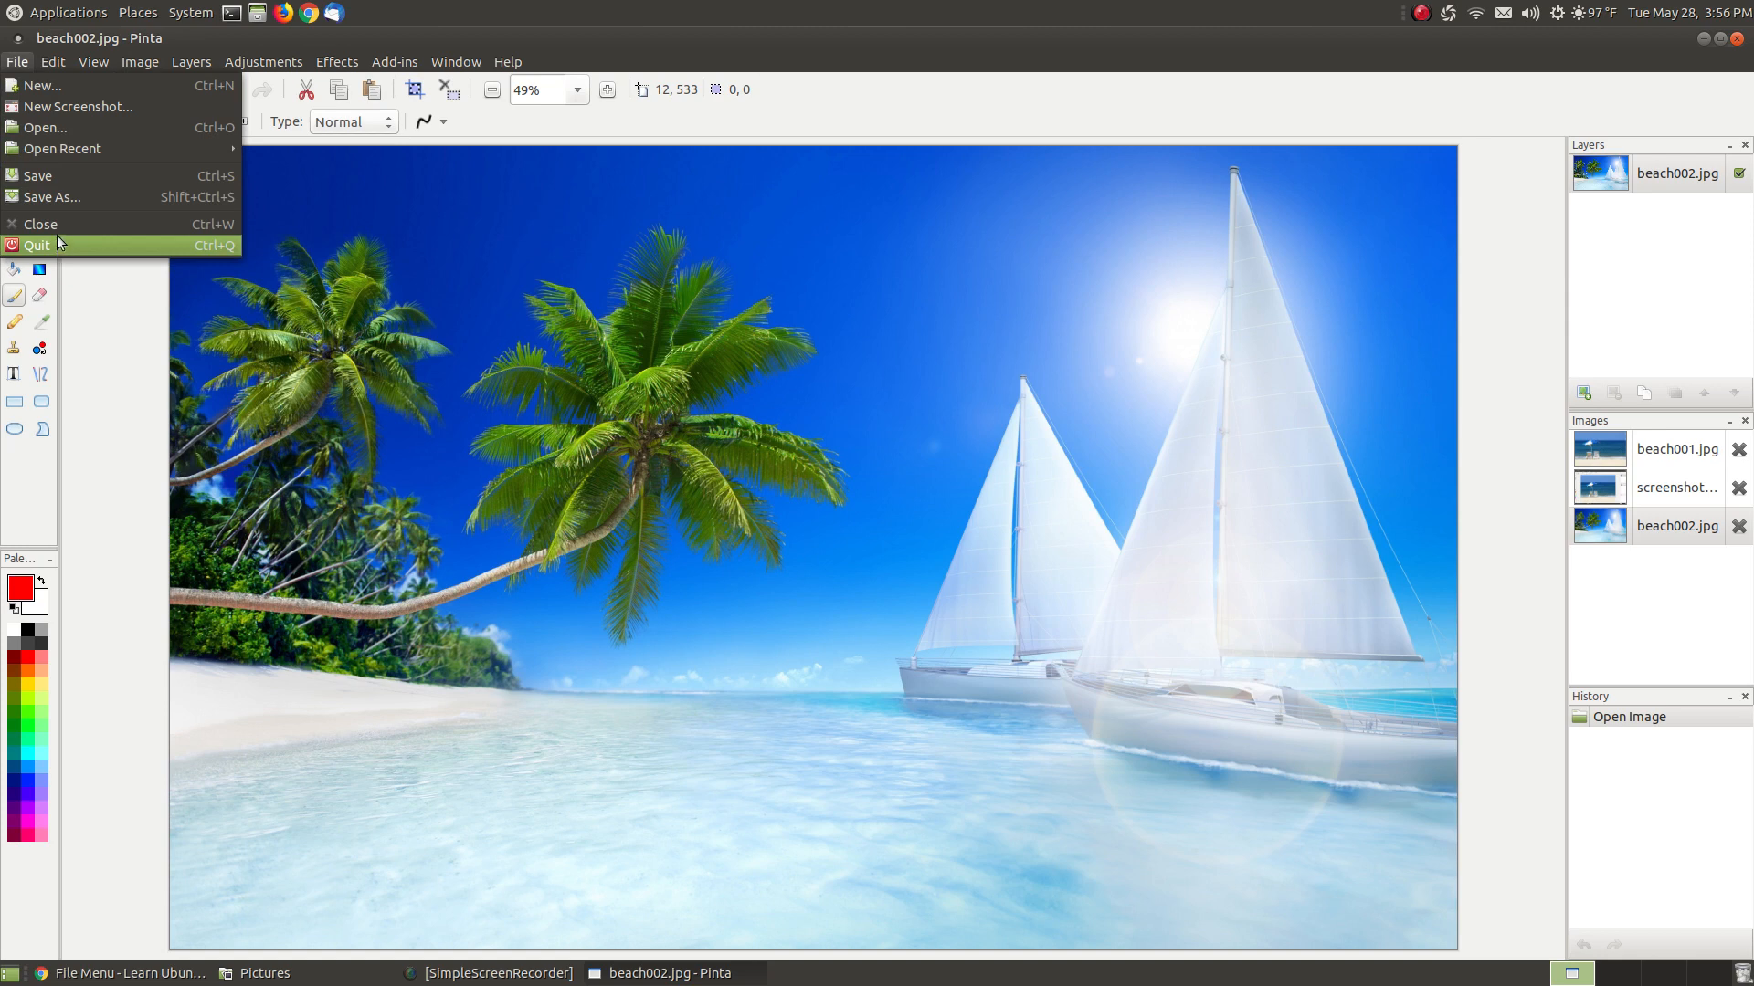
left_click(867, 46)
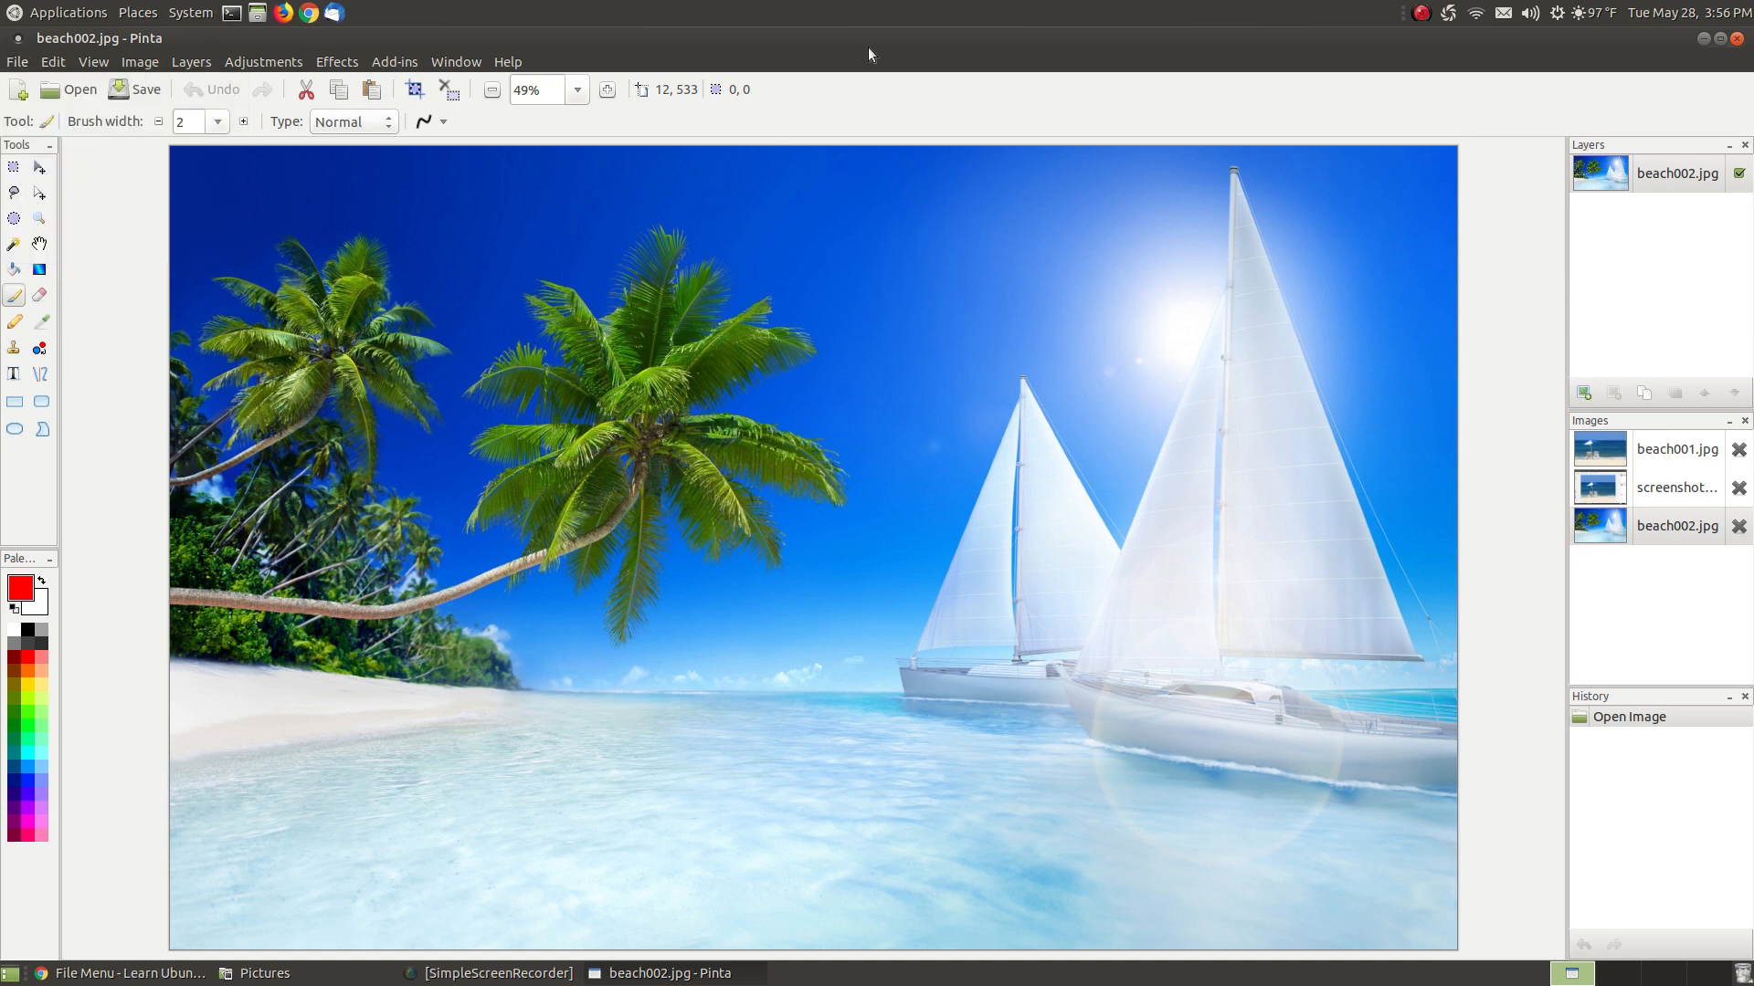
Step: Close the images screenshot01.jpg and beach001.jpg, leaving beach002.jpg open
left_click(1618, 479)
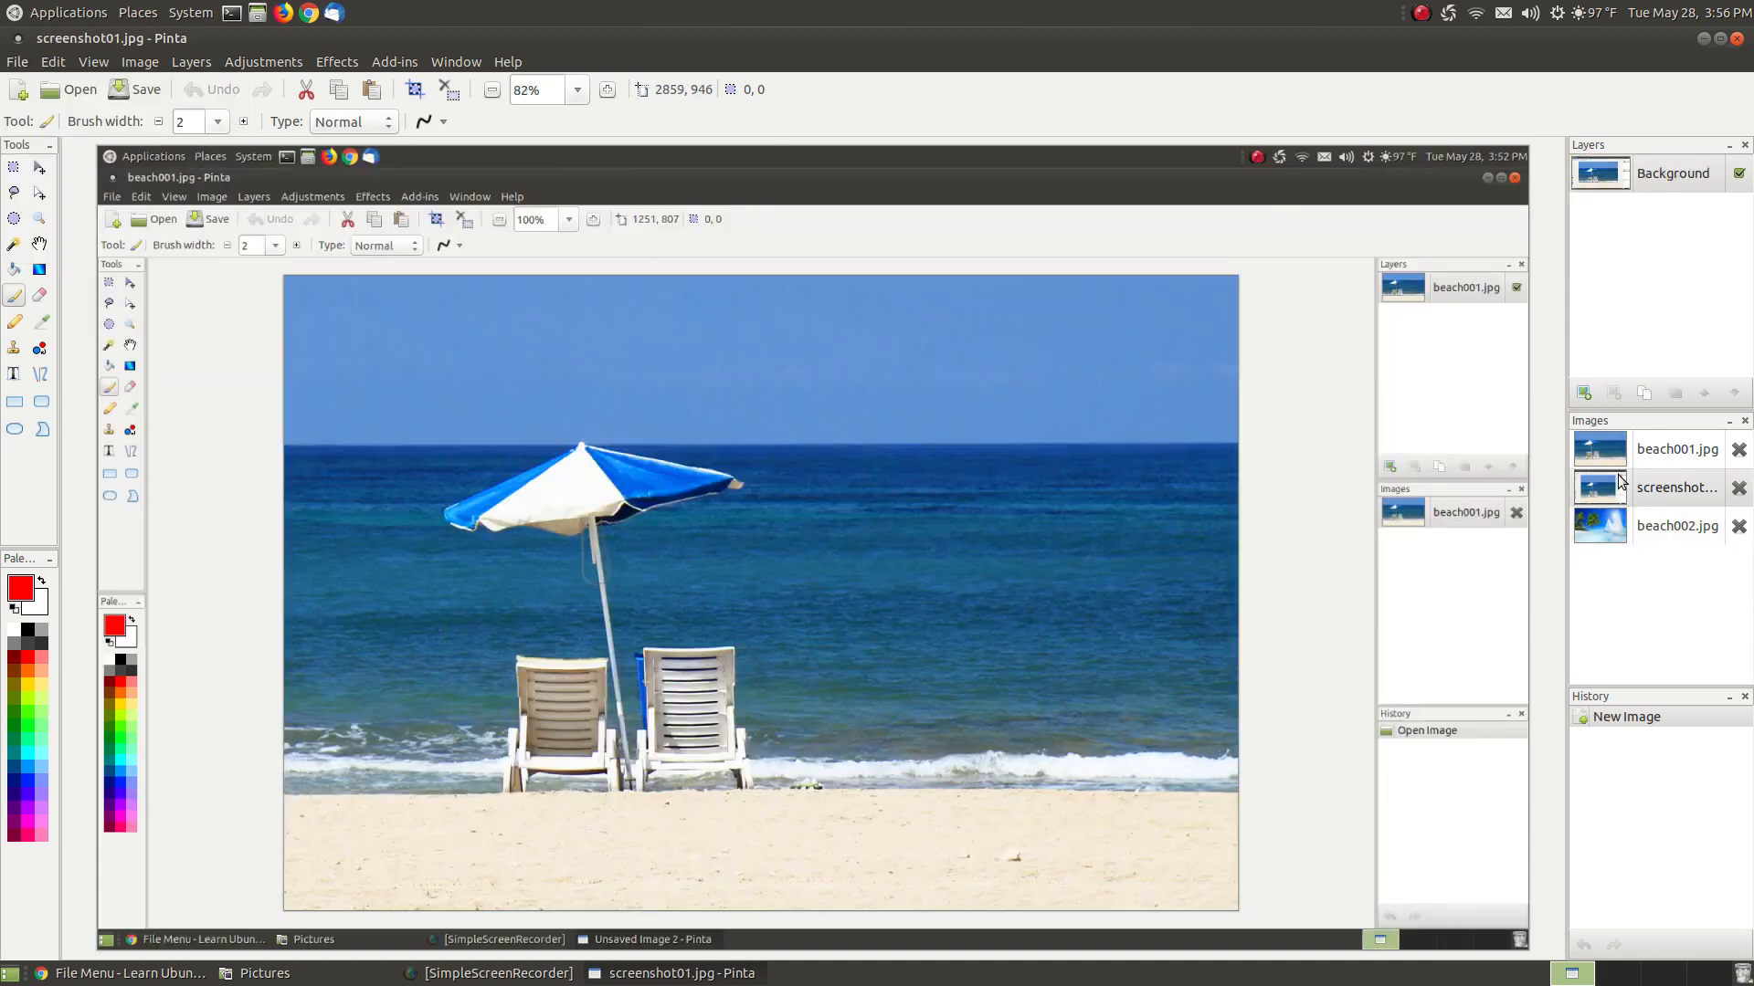
left_click(1740, 488)
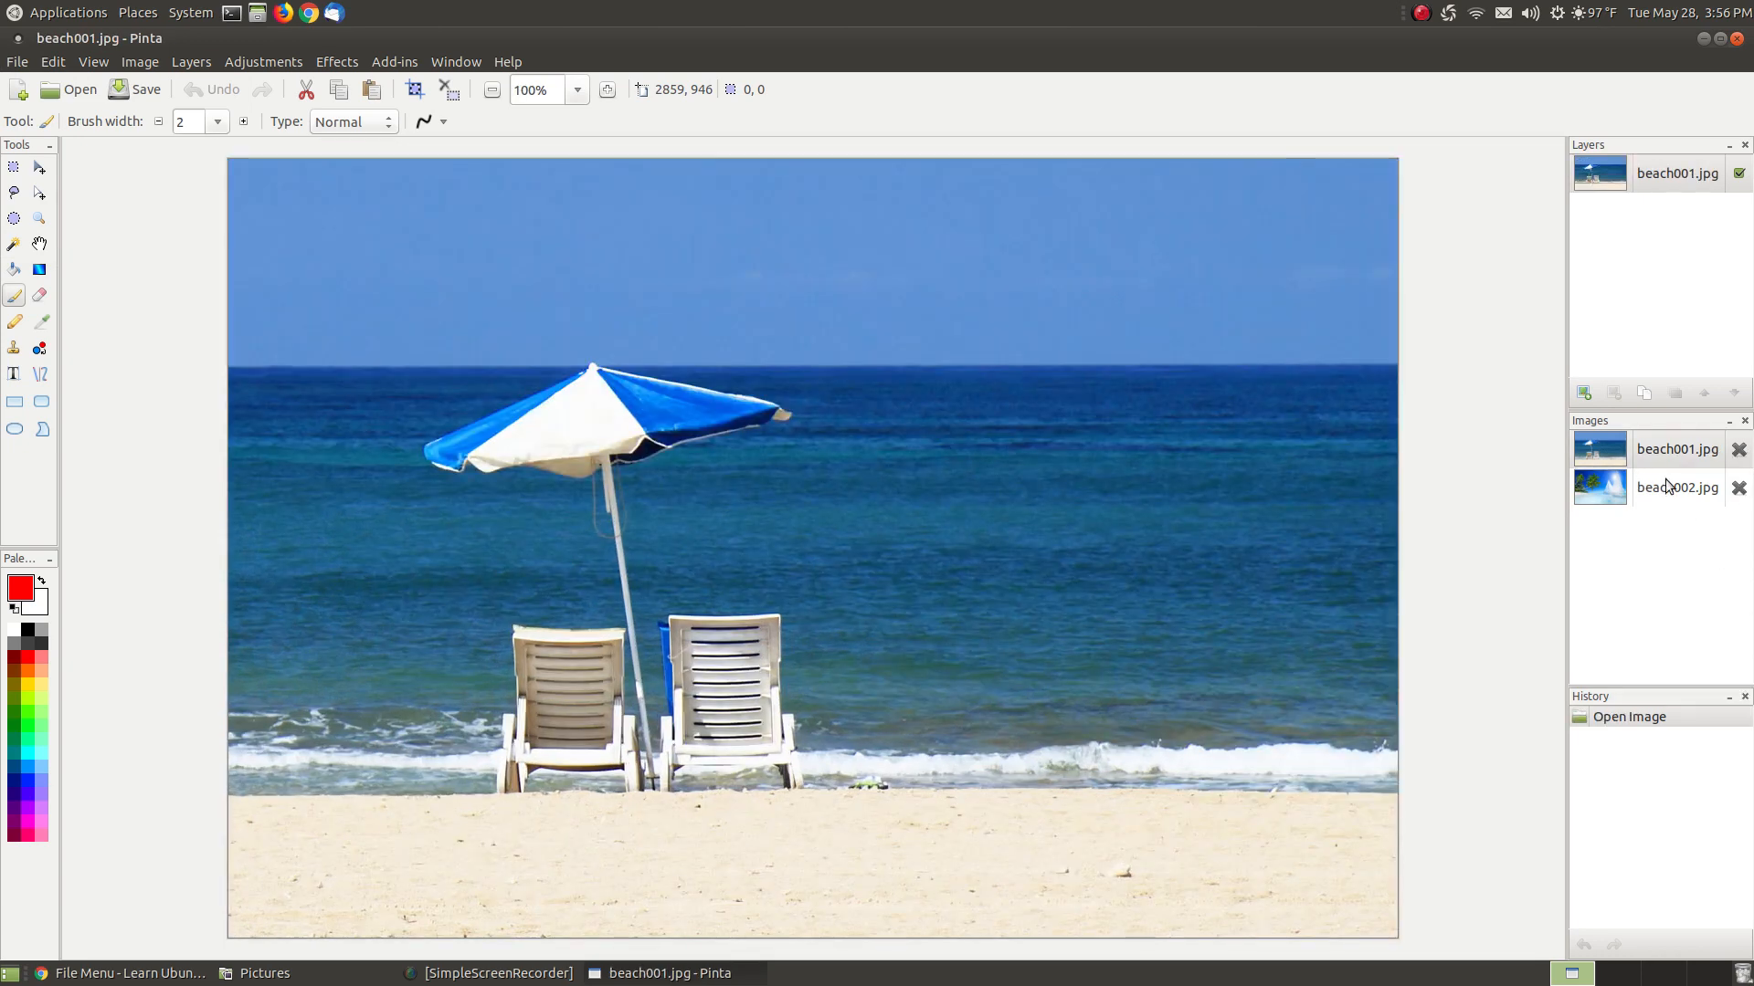
left_click(18, 61)
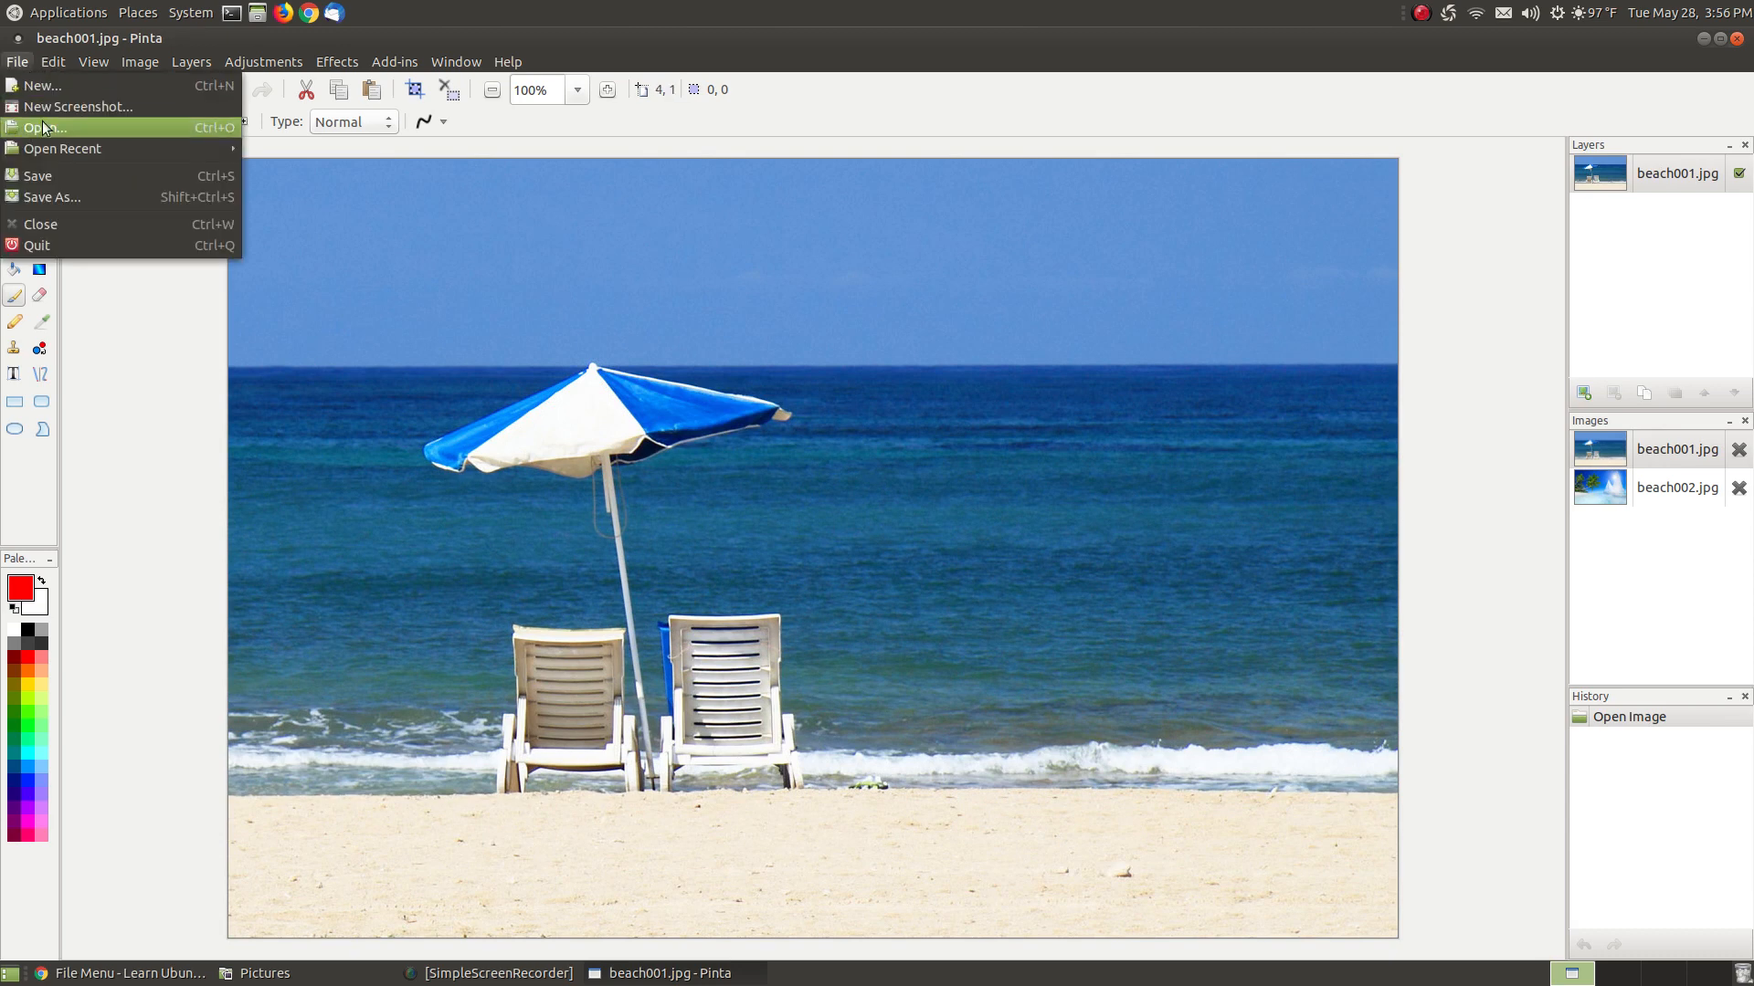
left_click(77, 229)
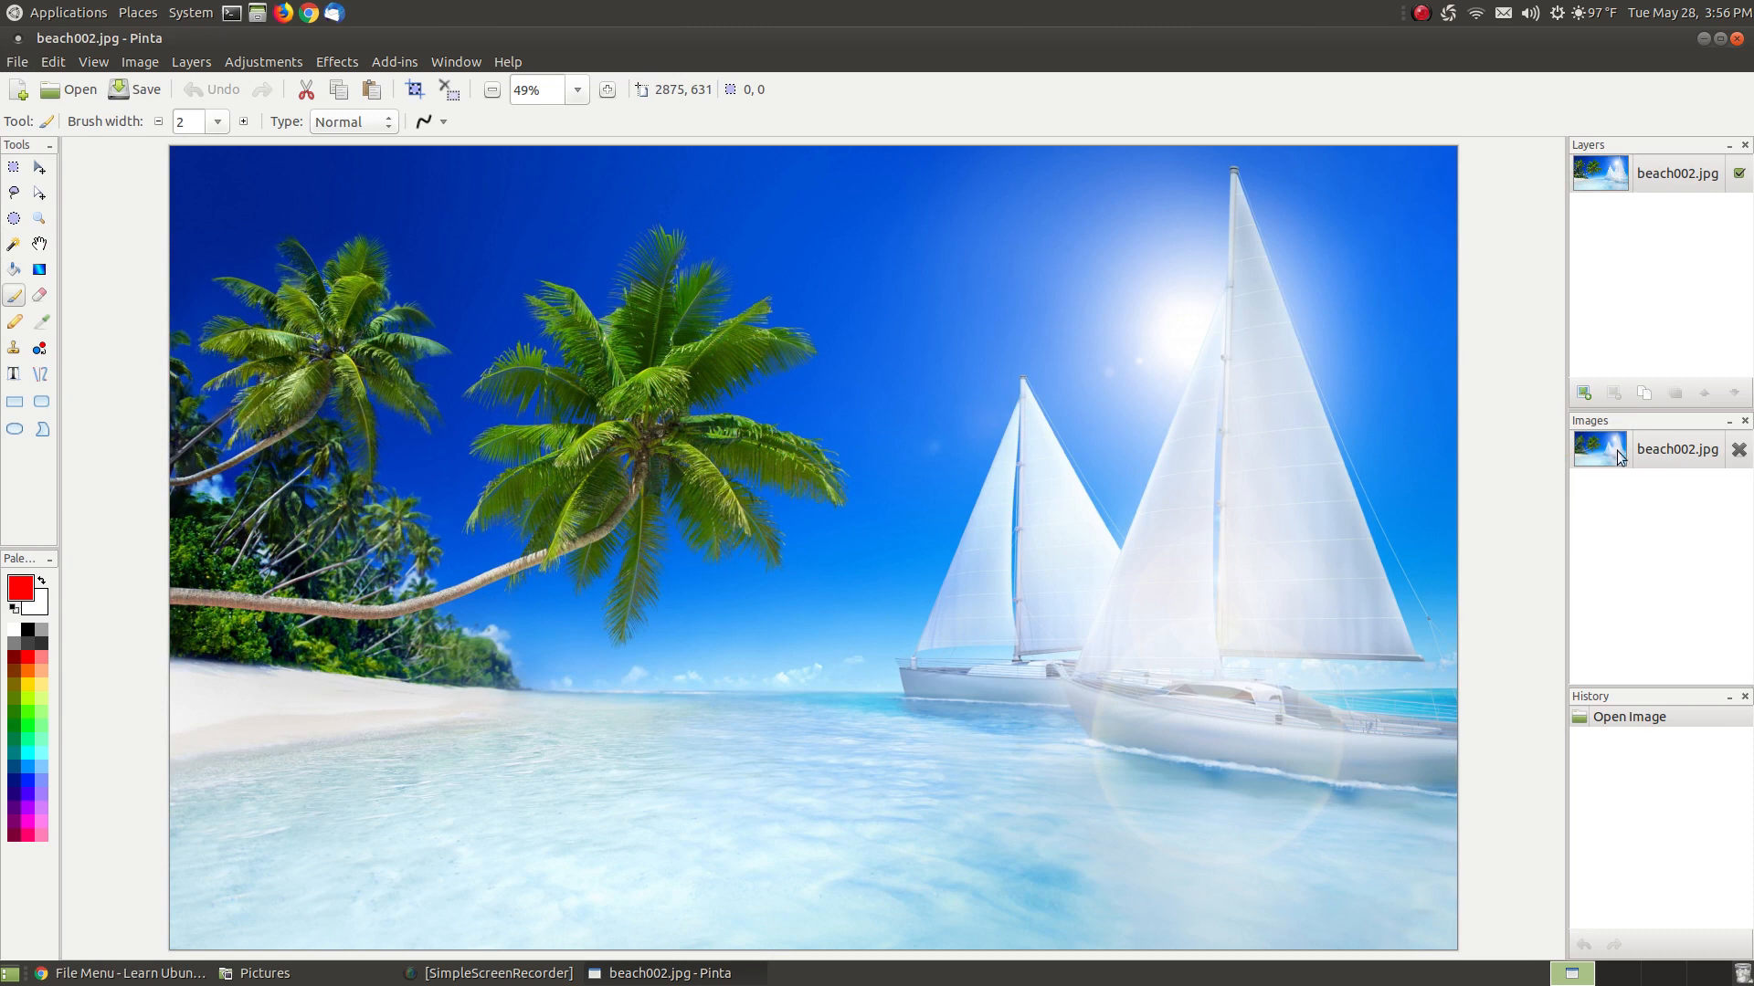
Step: Close the remaining image beach002.jpg and quit Pinta
left_click(17, 62)
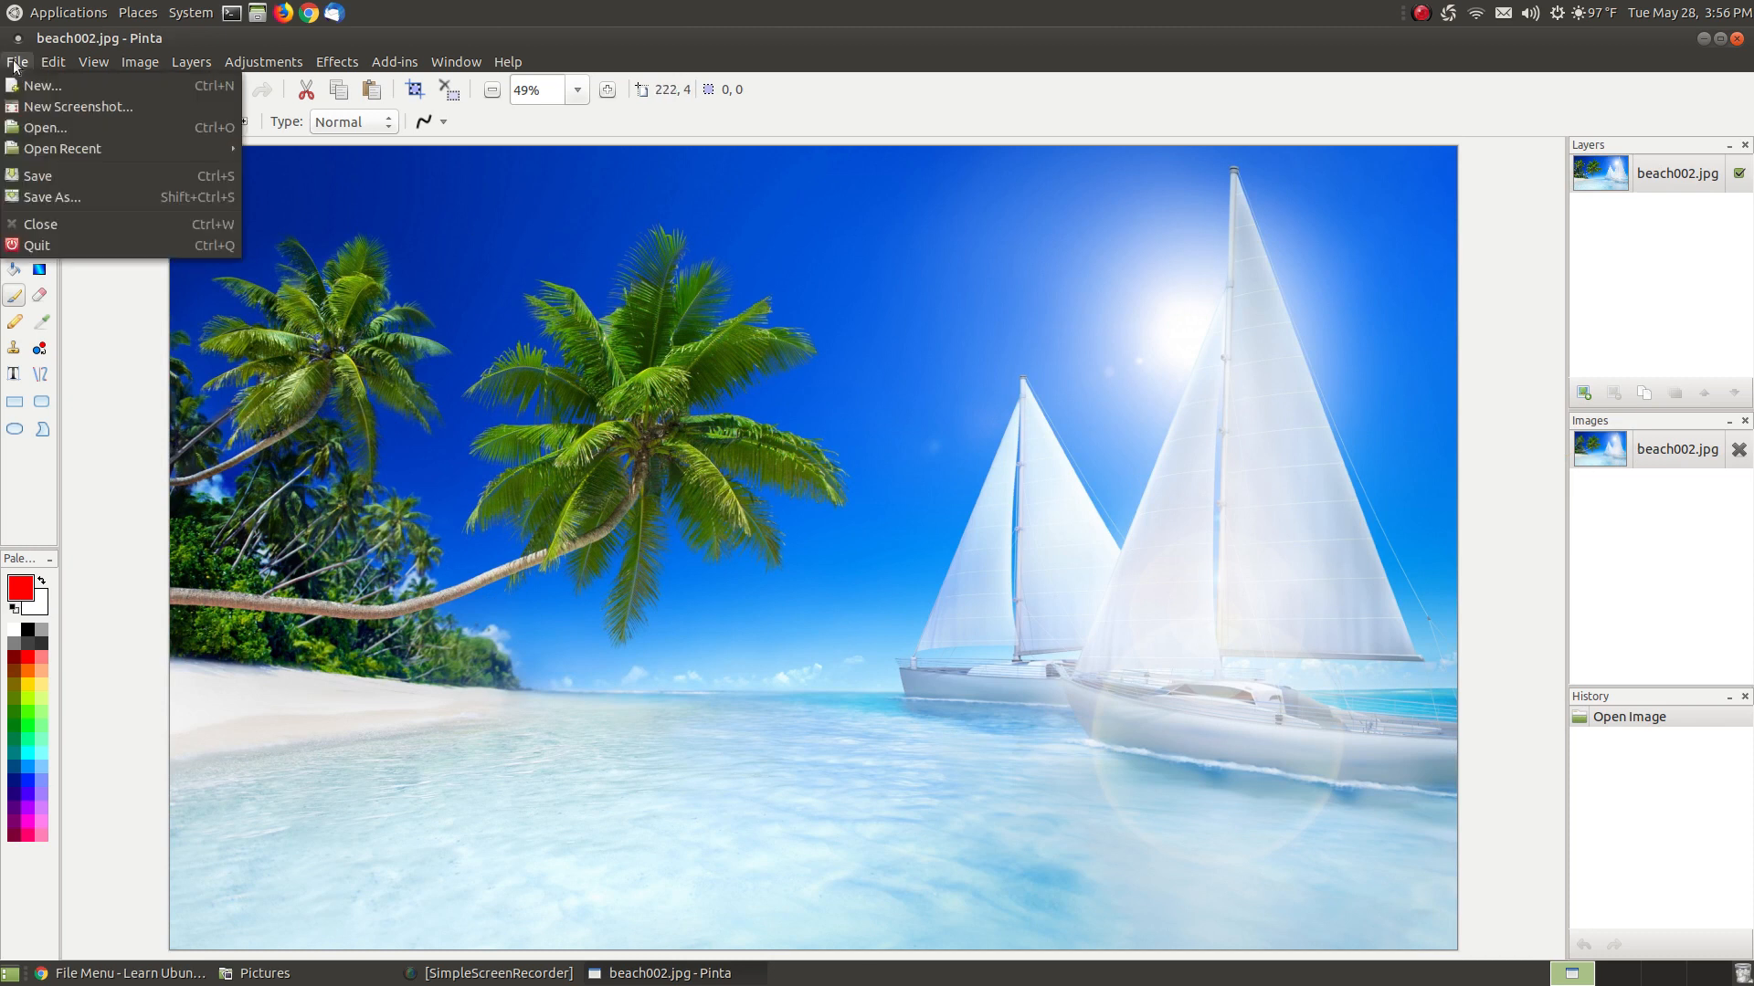
left_click(60, 224)
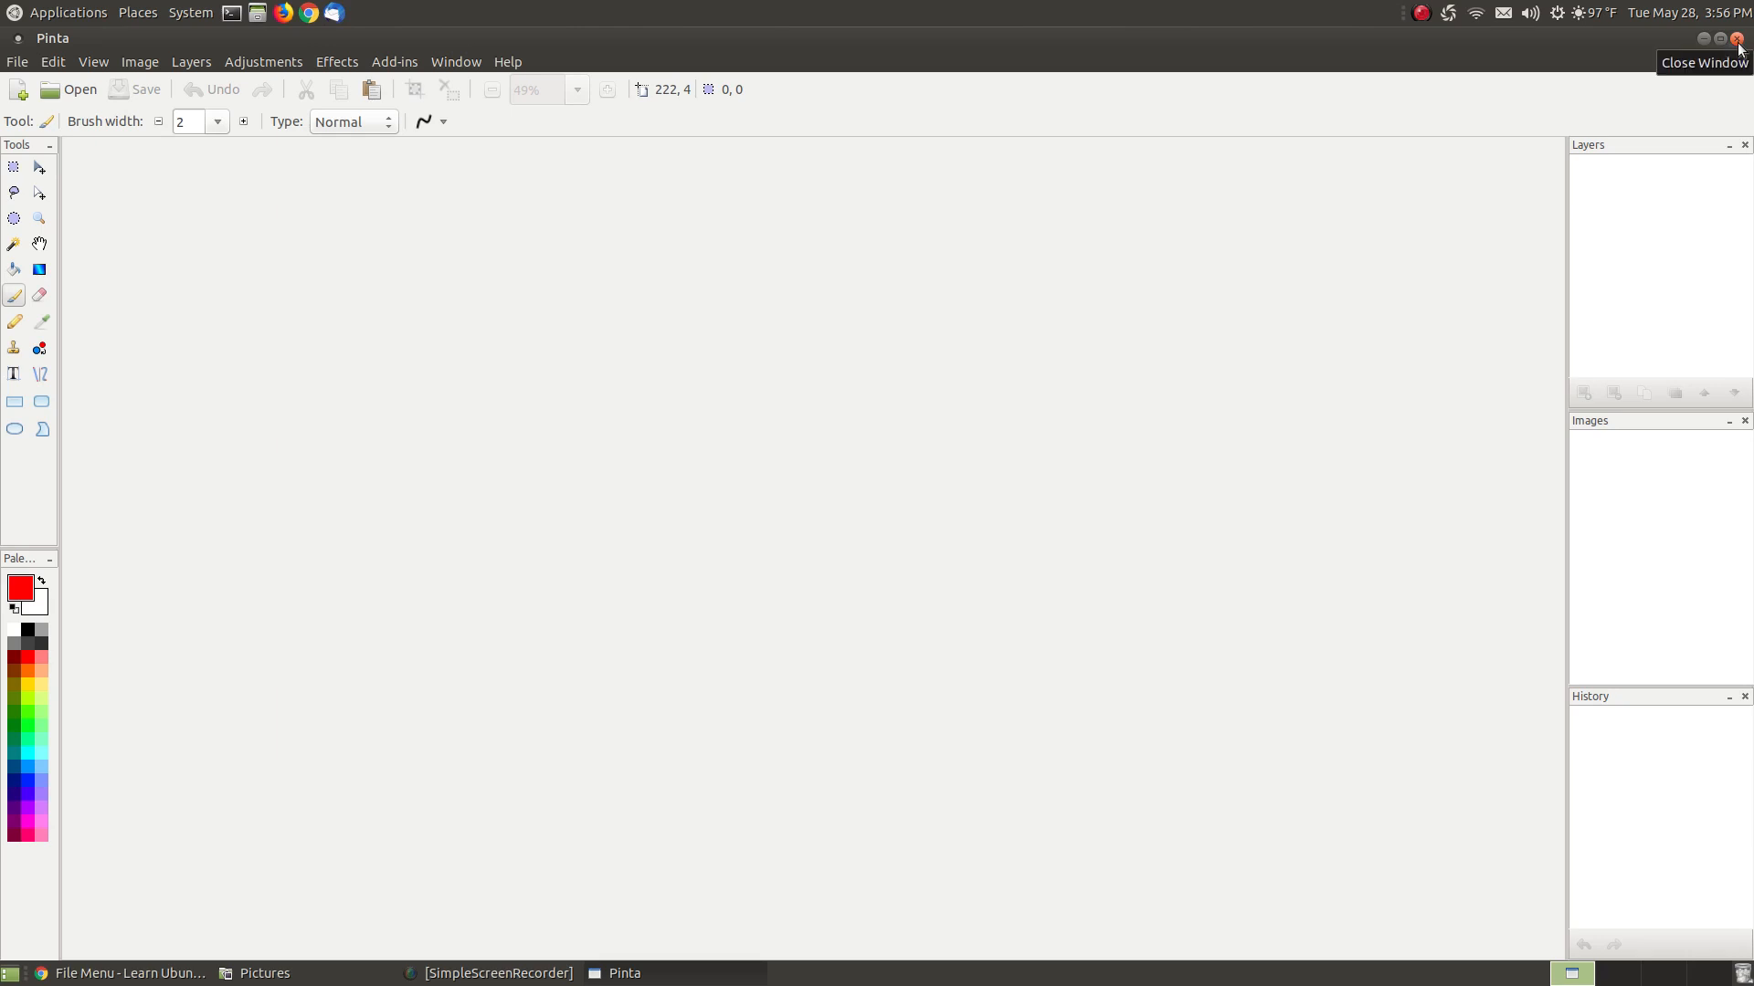
left_click(17, 61)
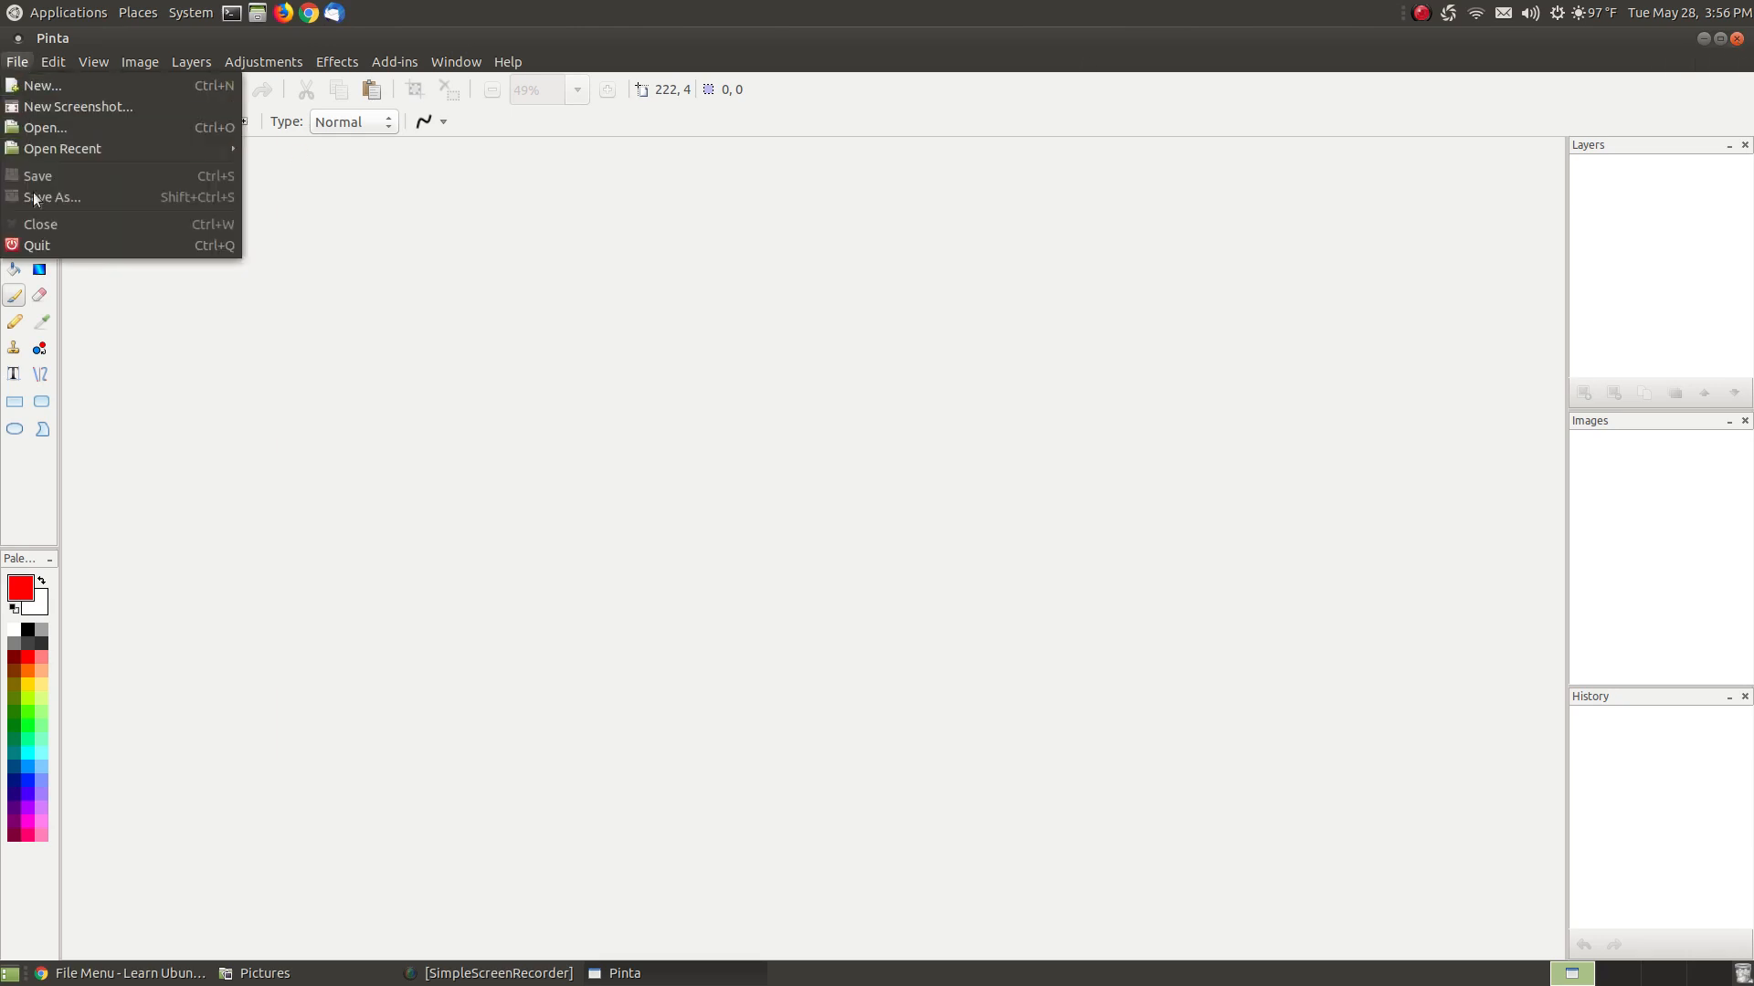
left_click(51, 243)
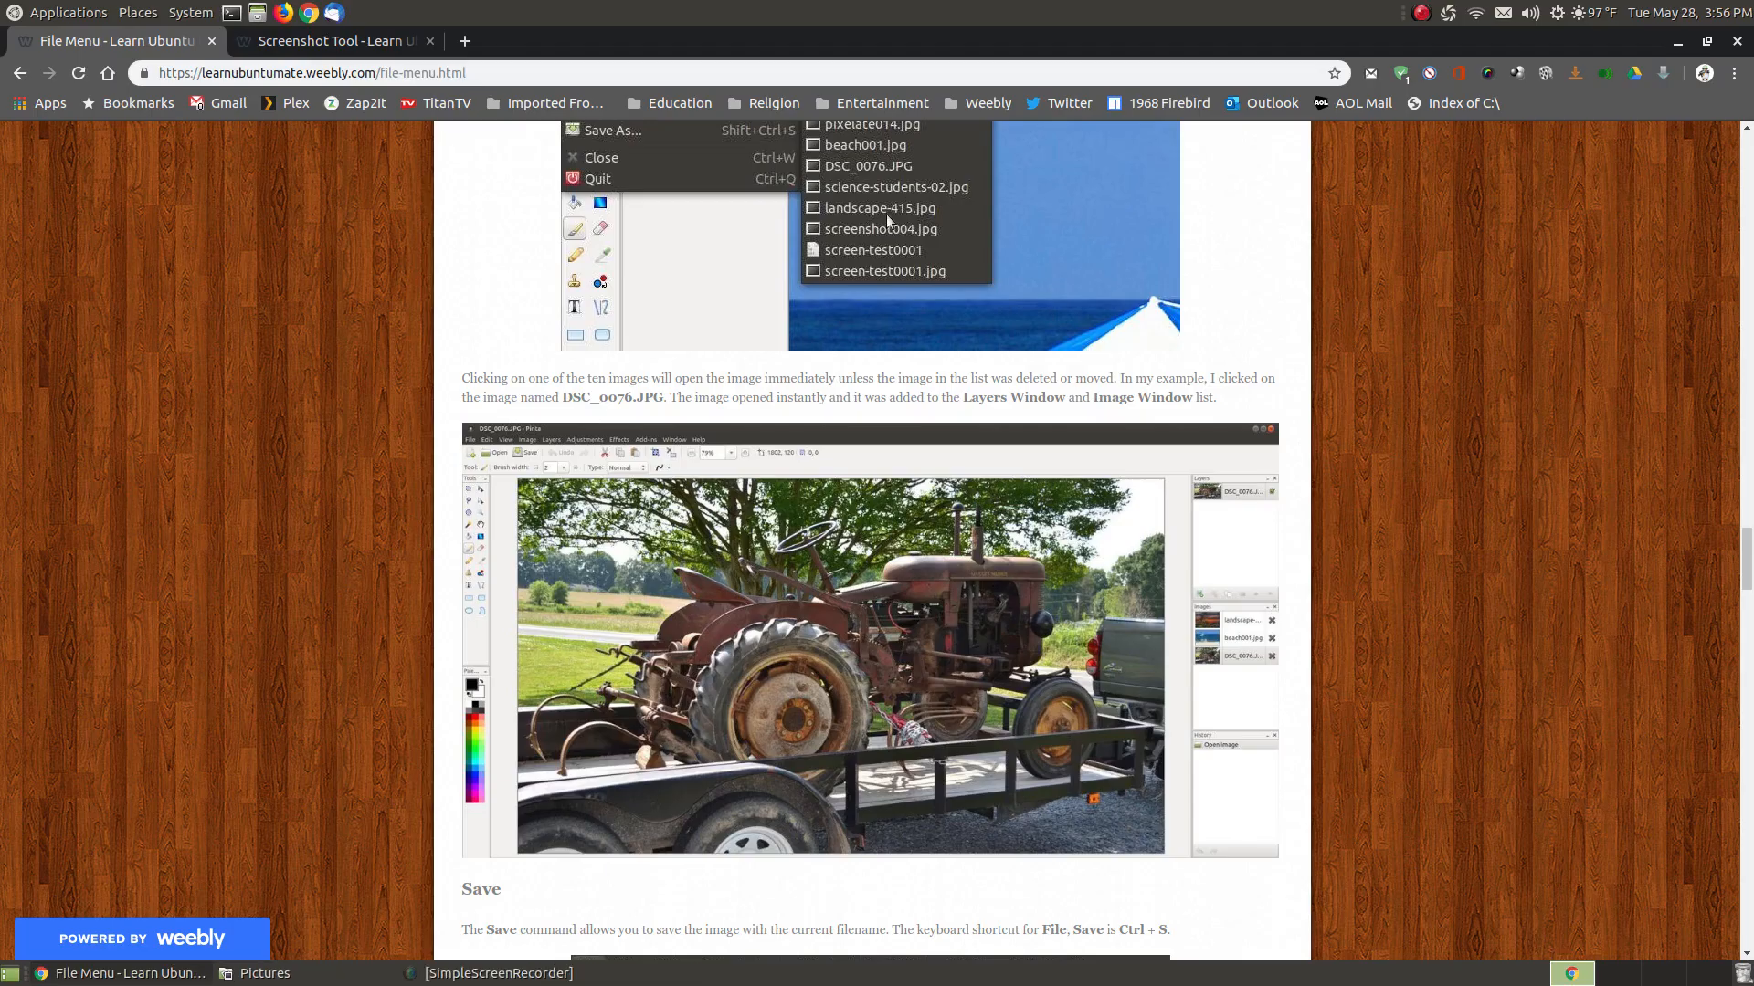
Step: Minimize the Pictures window and return to the beginning of the Pinta: File Menu page in Chrome
left_click(1681, 44)
left_click(1705, 39)
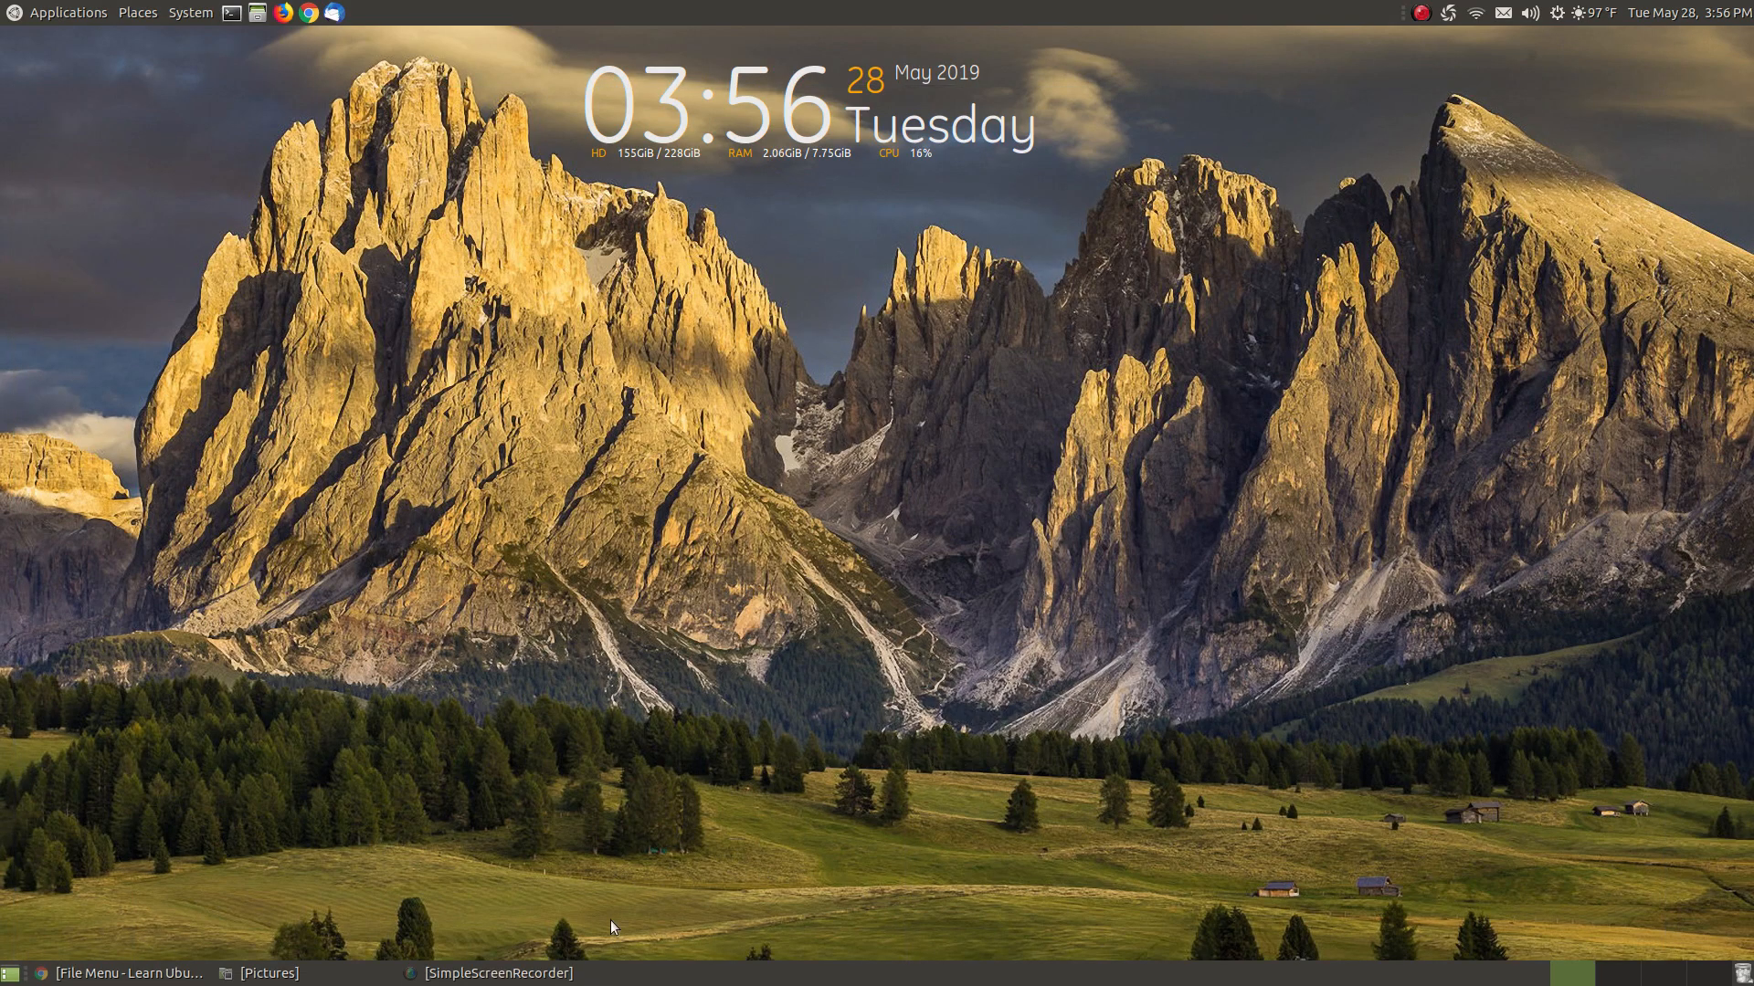
left_click(137, 974)
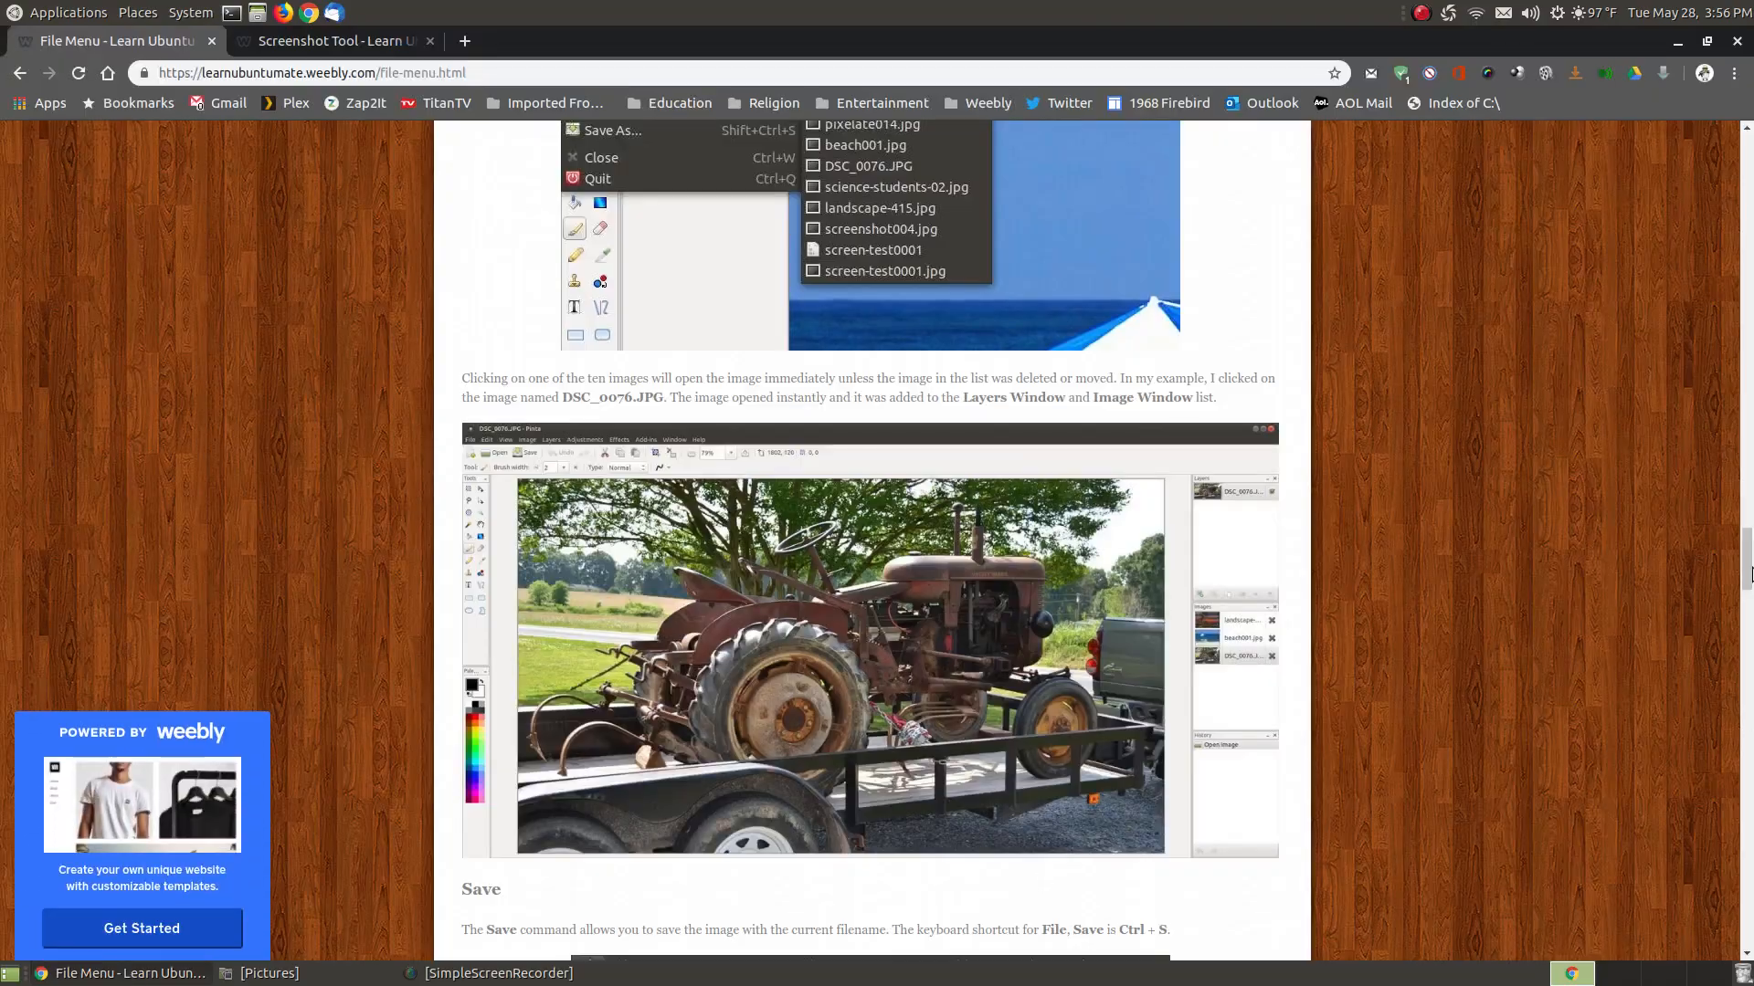
left_click_drag(1744, 563, 1749, 211)
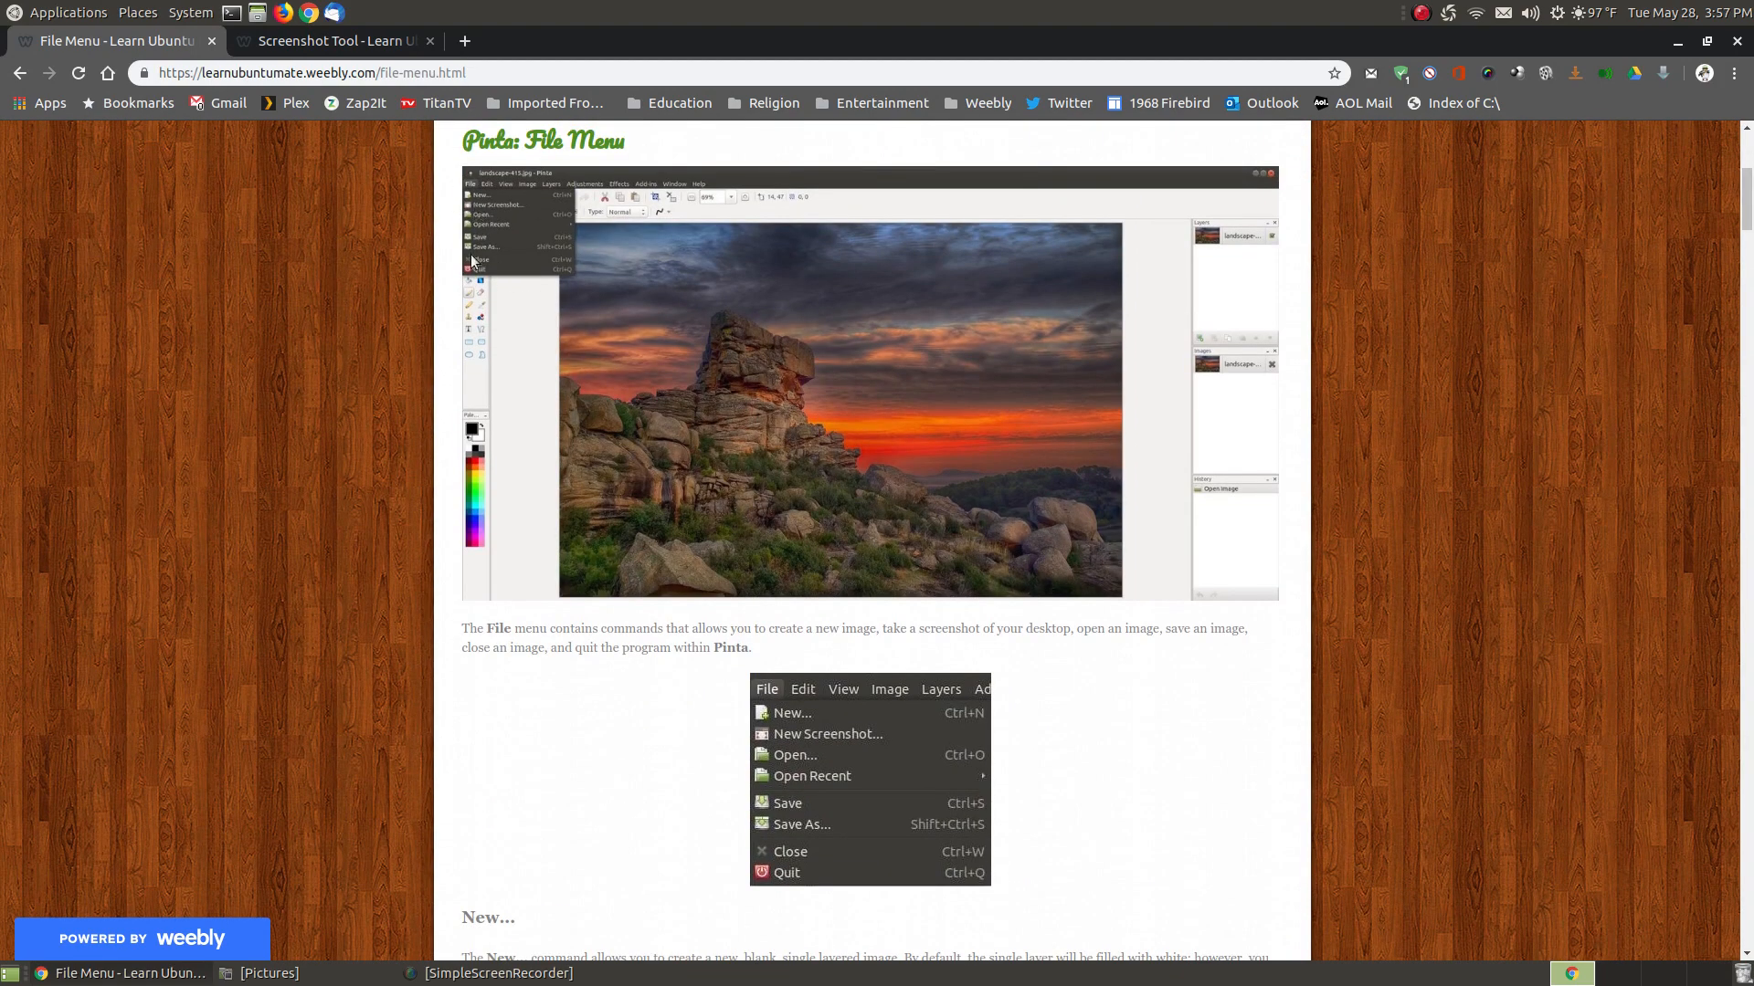